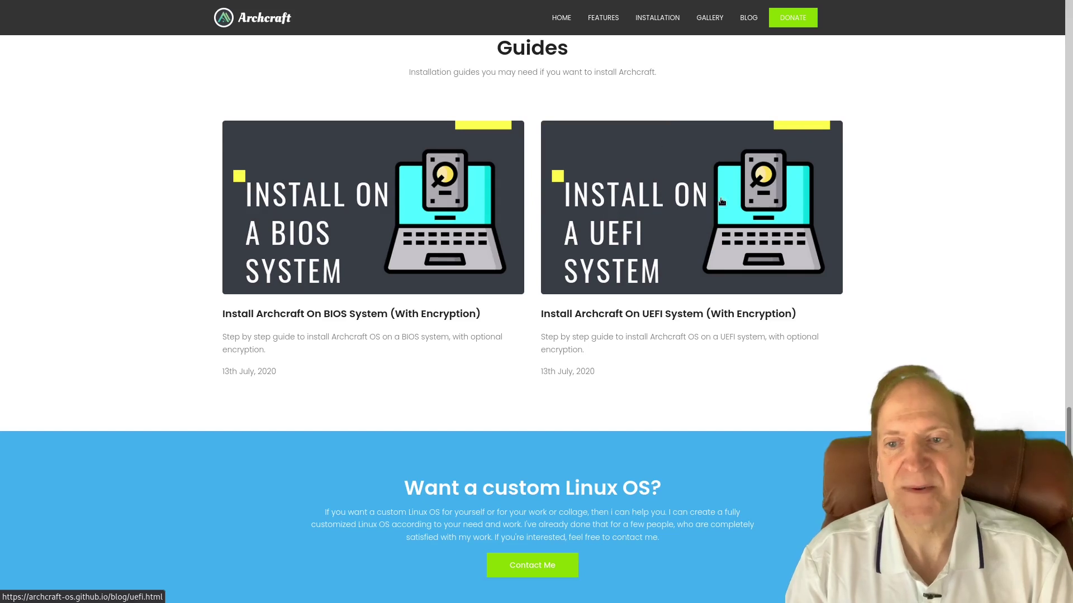
Open the 'Install Archcraft On UEFI System' guide and scroll through its installation steps.
click(635, 235)
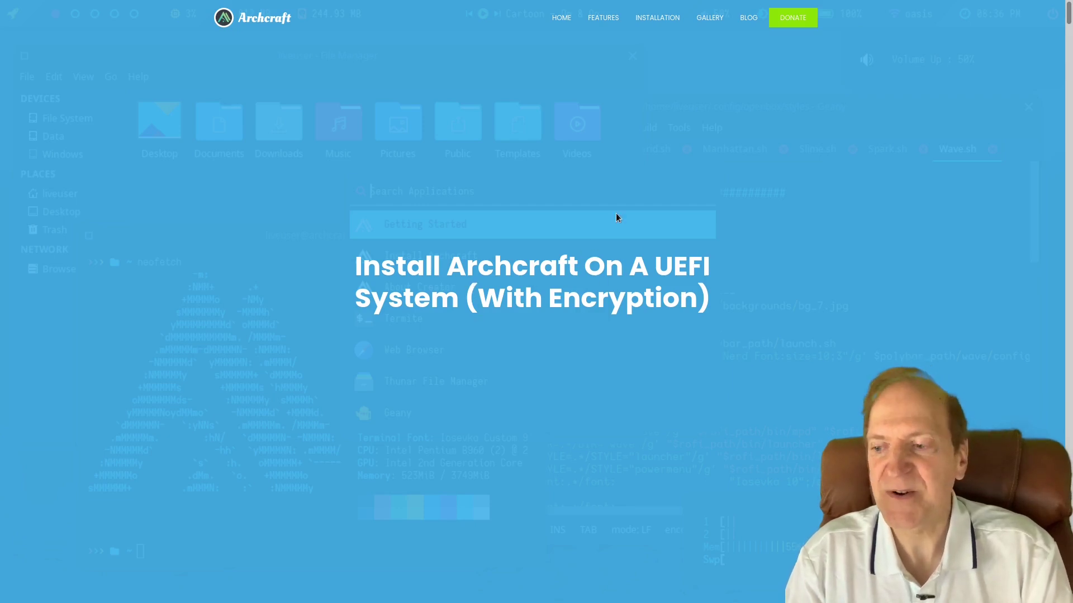
scroll(616, 217, down, 10)
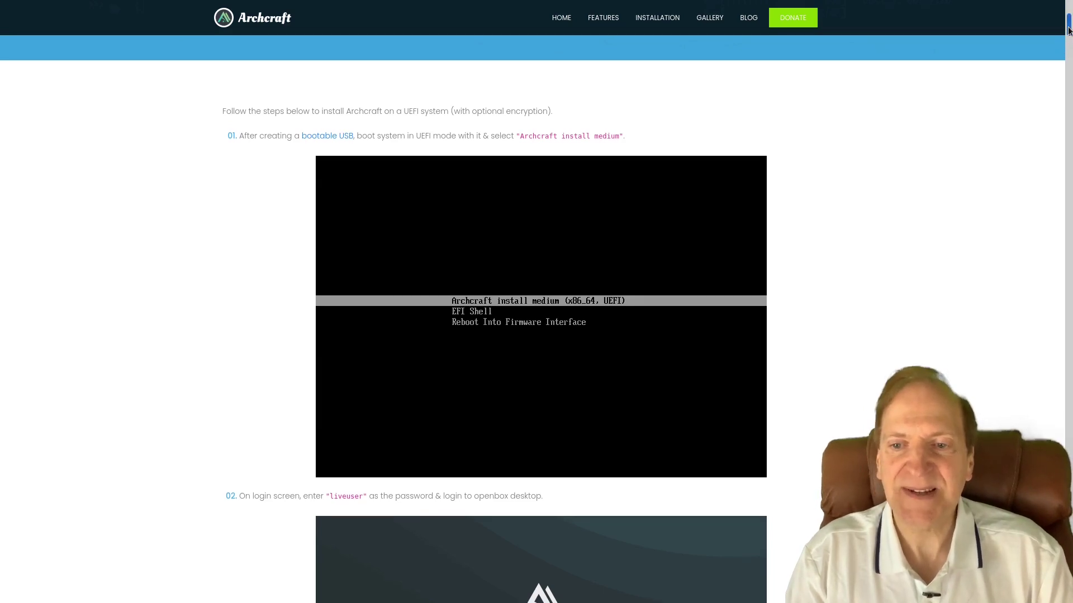
scroll(1068, 31, down, 1)
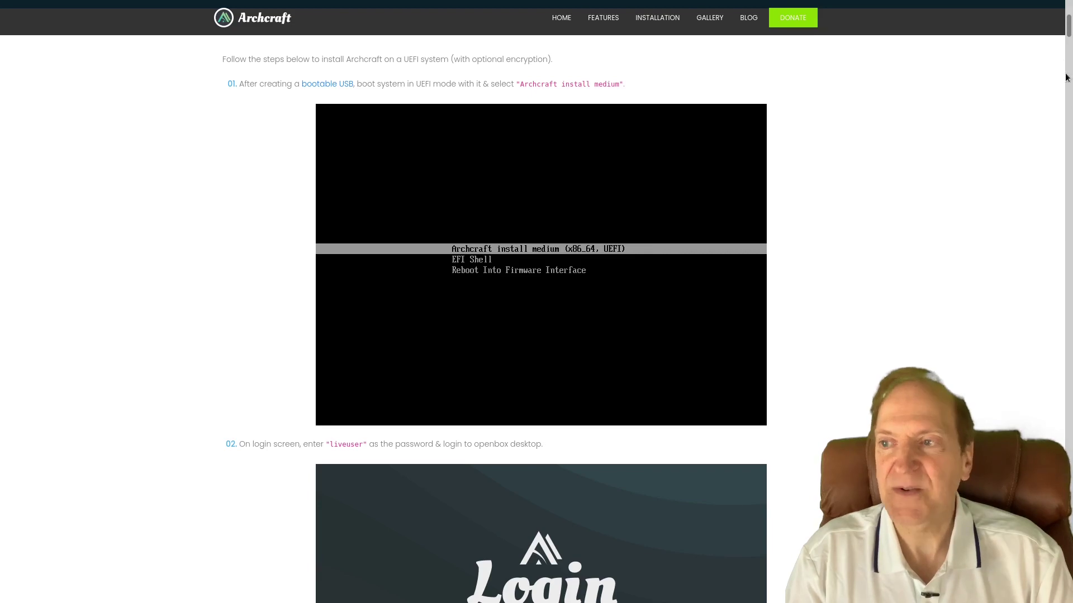
drag(1068, 31, 1068, 61)
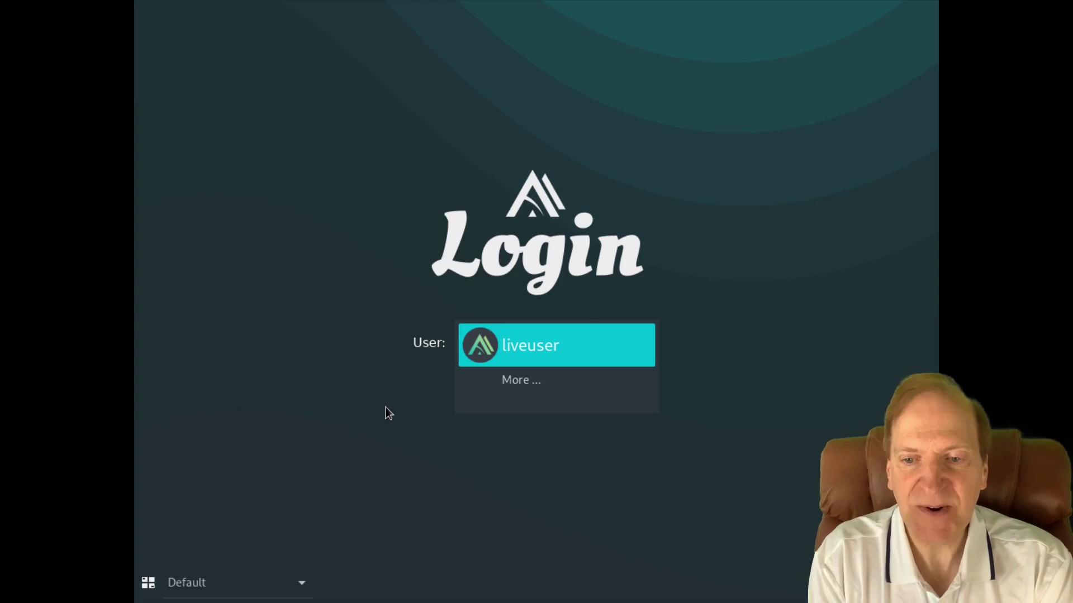
Log in to the live session as liveuser with the account password.
key(Return)
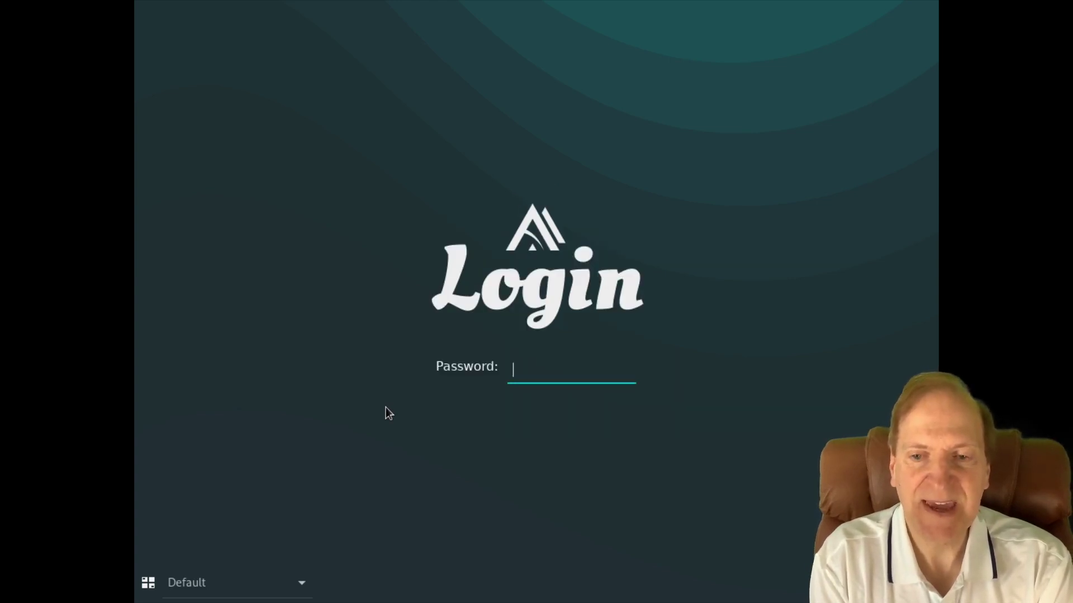
text(liveuser)
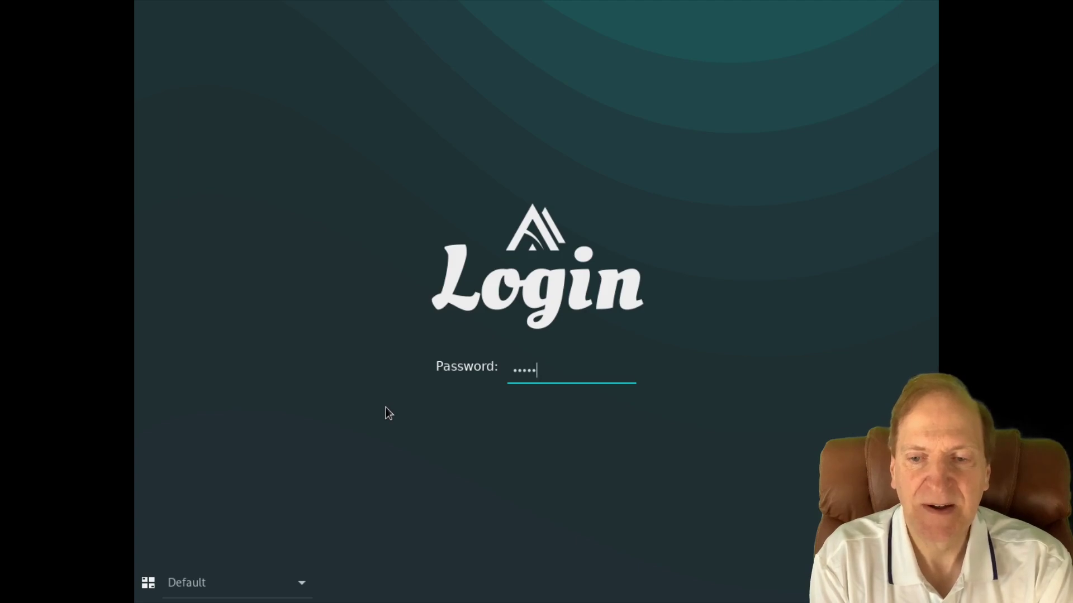
key(Return)
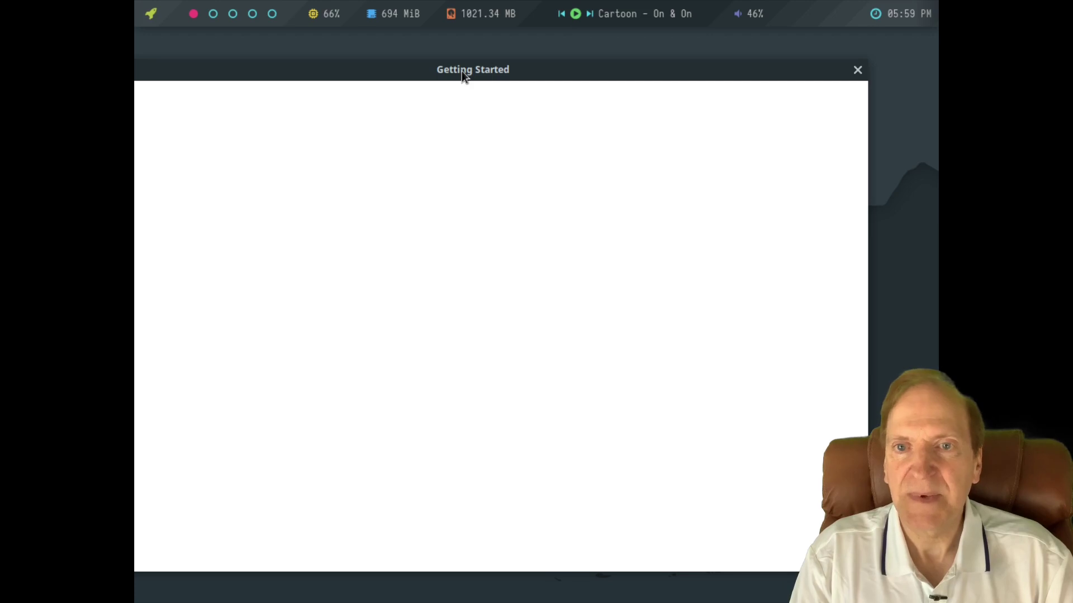
Move and shrink Getting Started, then open Display settings from the desktop menu to view the resolutions.
drag(462, 71, 525, 64)
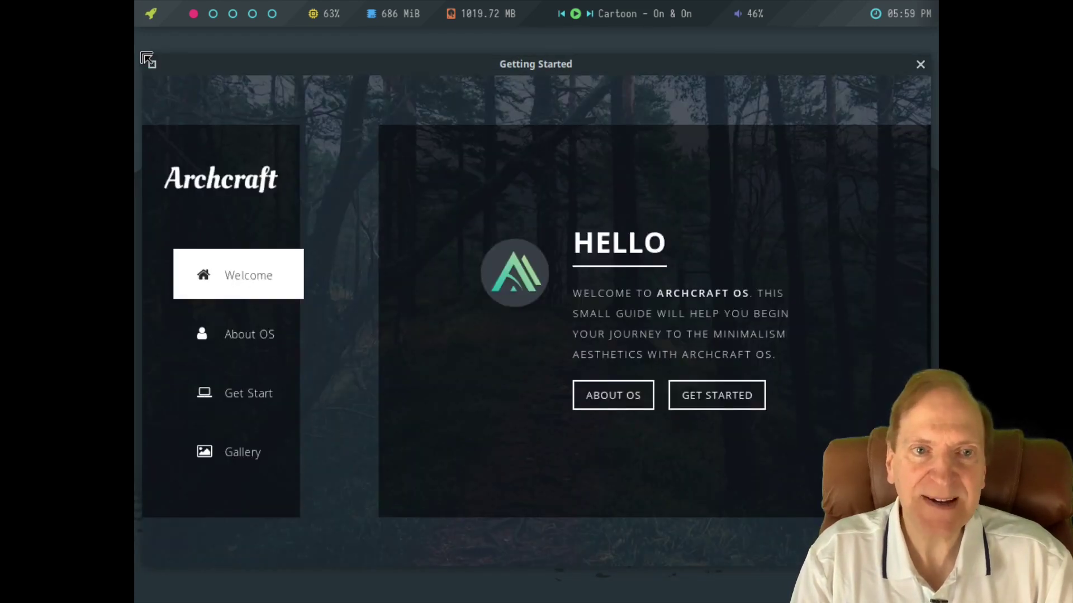
drag(149, 62, 257, 94)
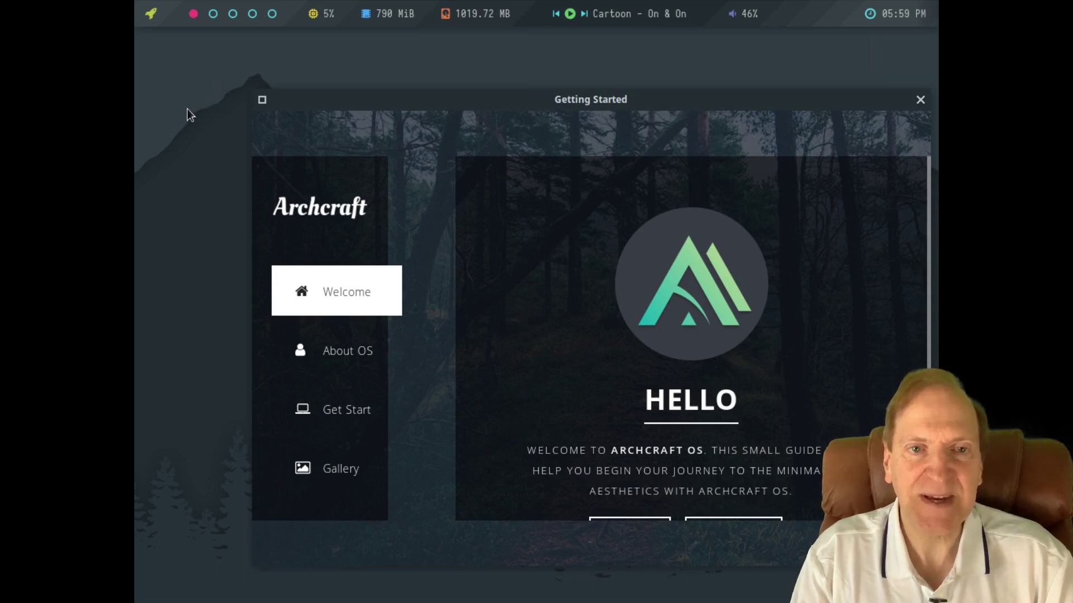
right_click(176, 90)
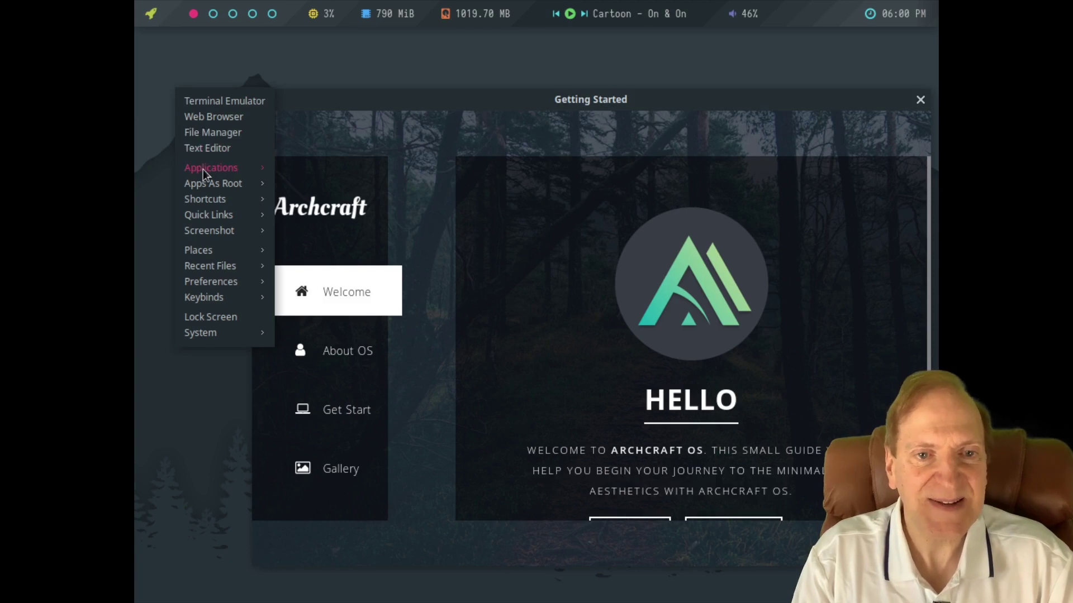
mouse_move(212, 168)
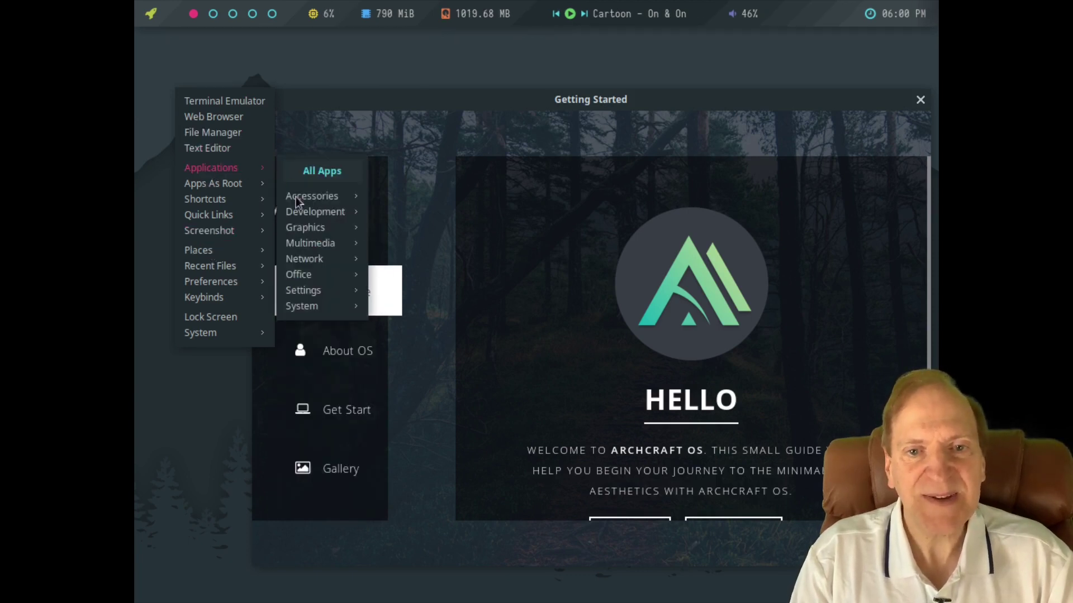
mouse_move(306, 296)
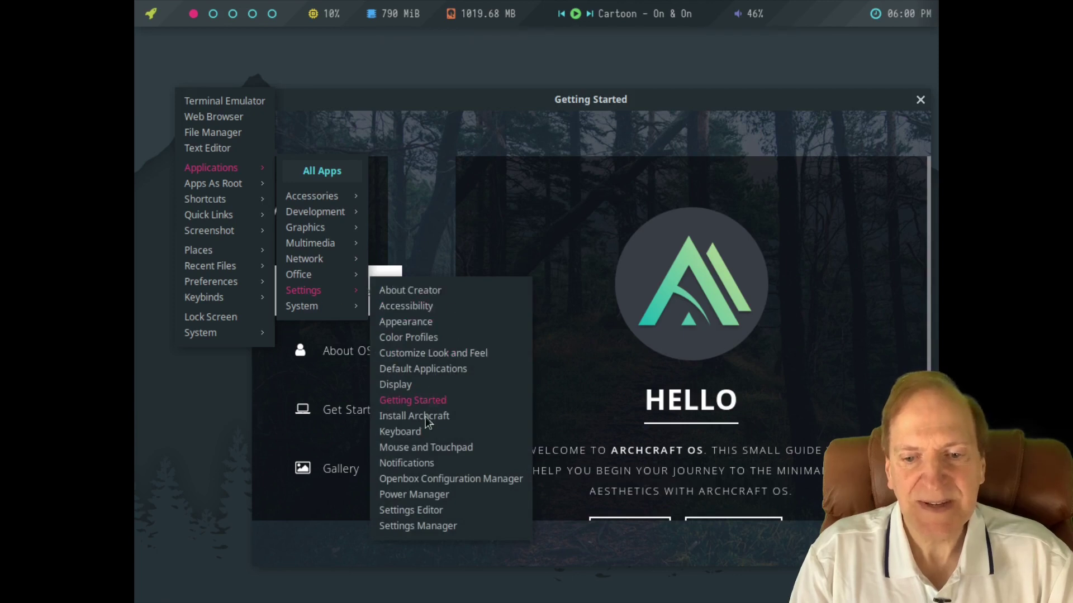
click(407, 385)
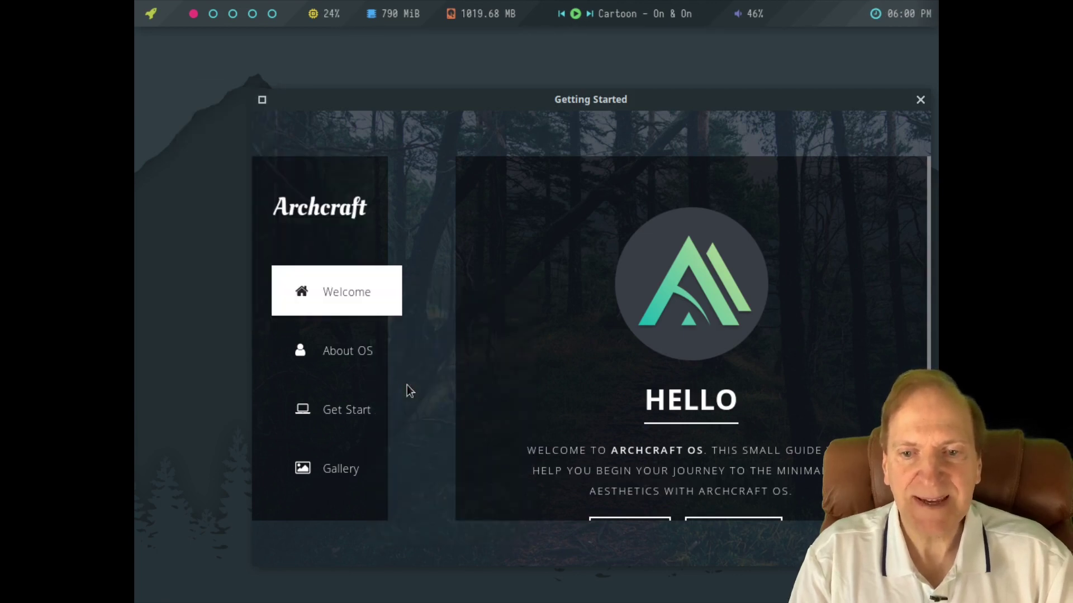
click(646, 150)
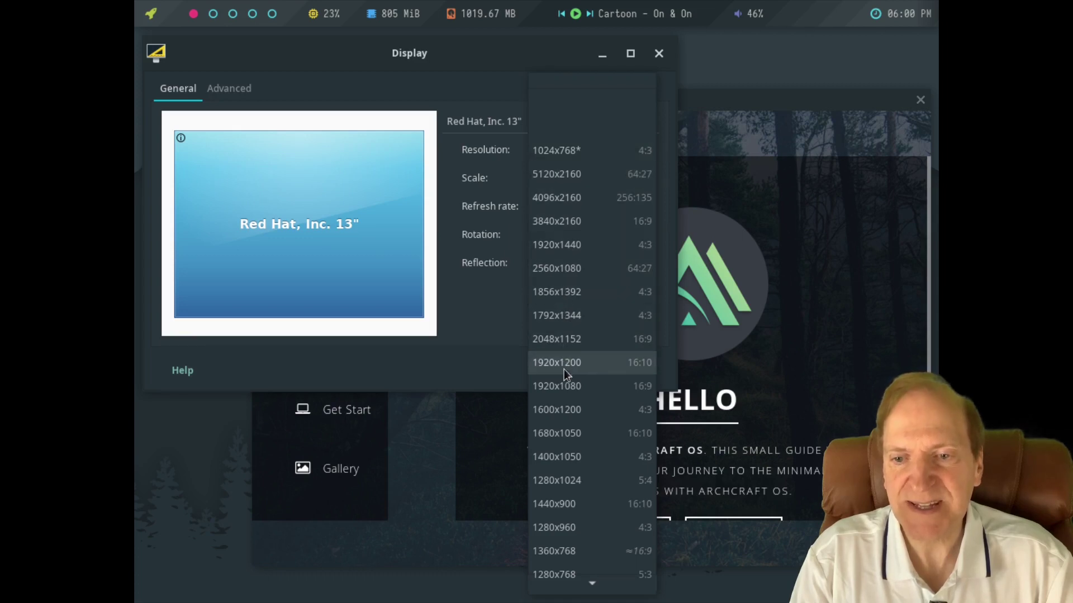
Switch the screen resolution to 1920x1080 and keep the new configuration.
click(554, 386)
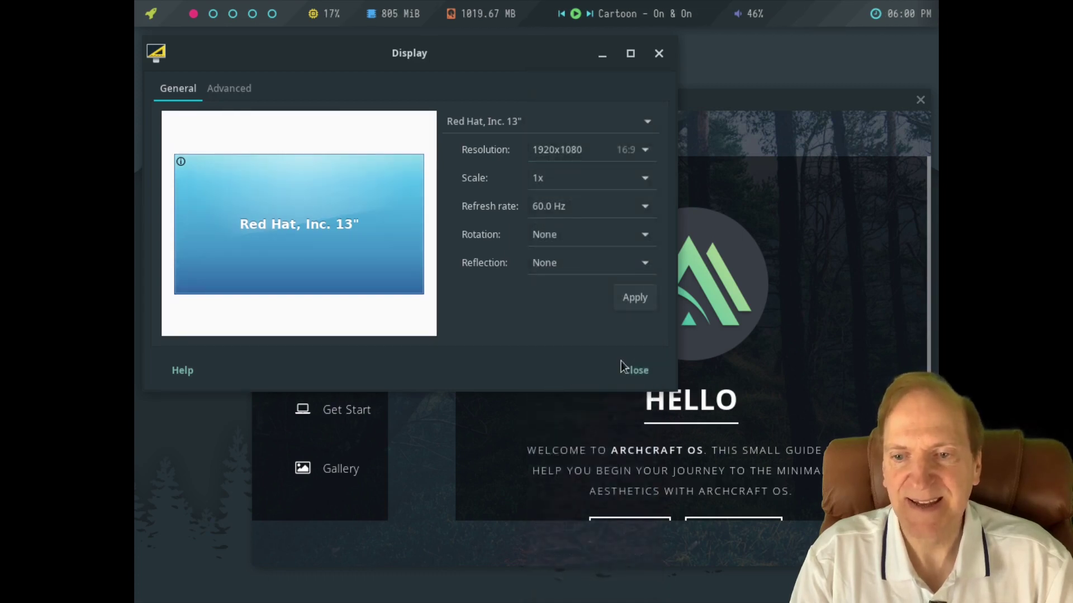
click(634, 296)
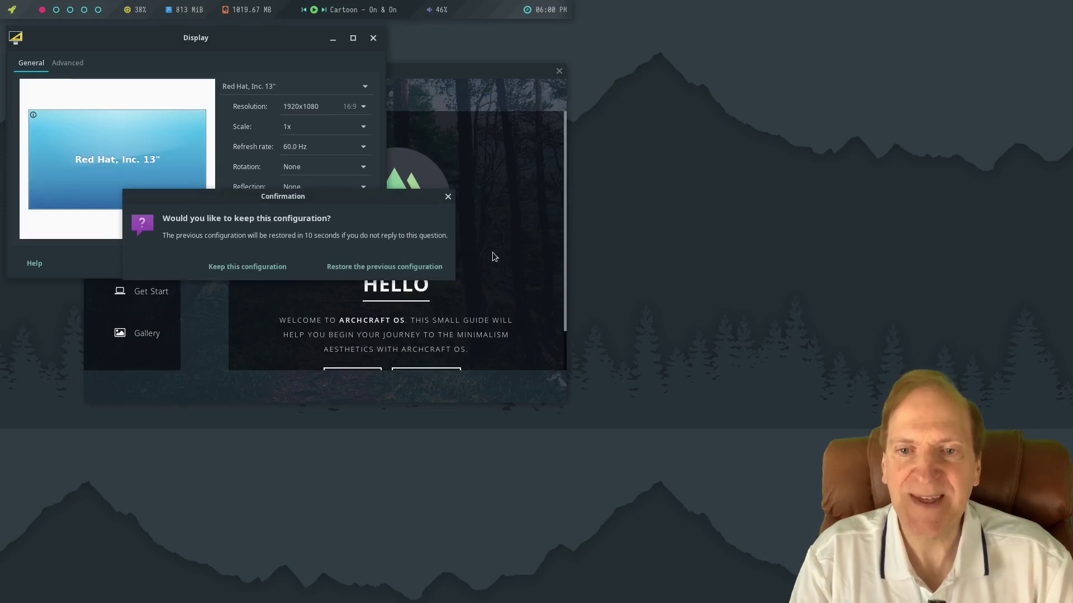
click(251, 268)
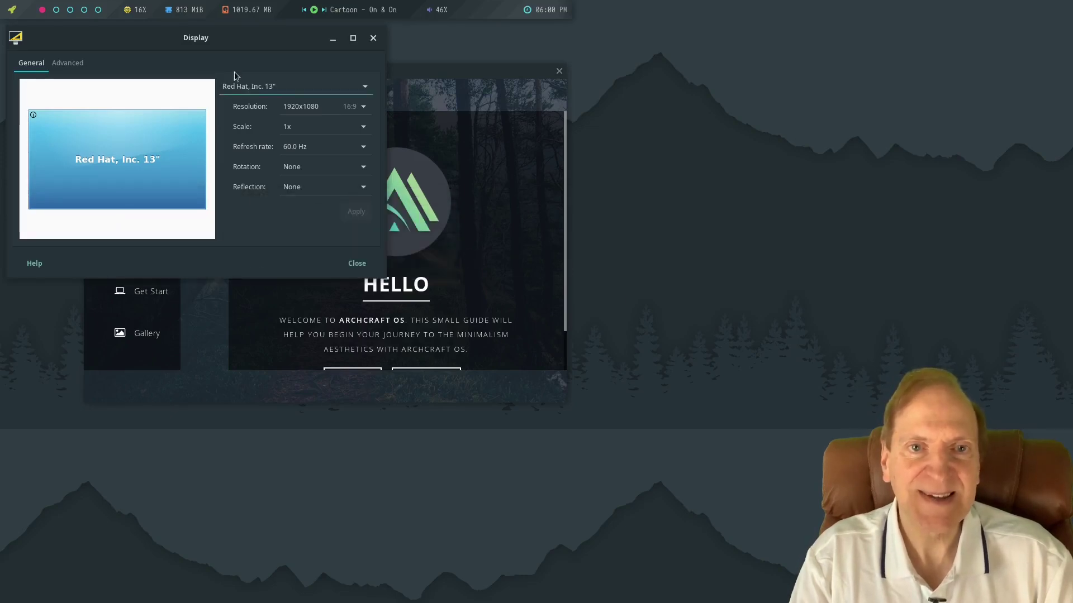
Close the Display settings and Getting Started windows.
drag(202, 37, 701, 184)
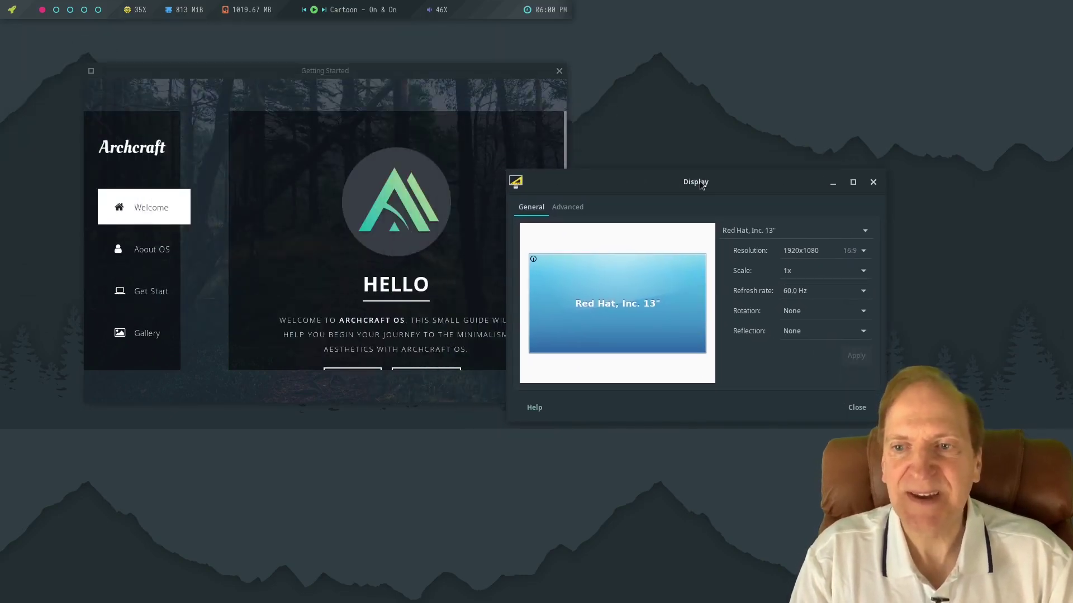
click(342, 71)
drag(342, 71, 429, 106)
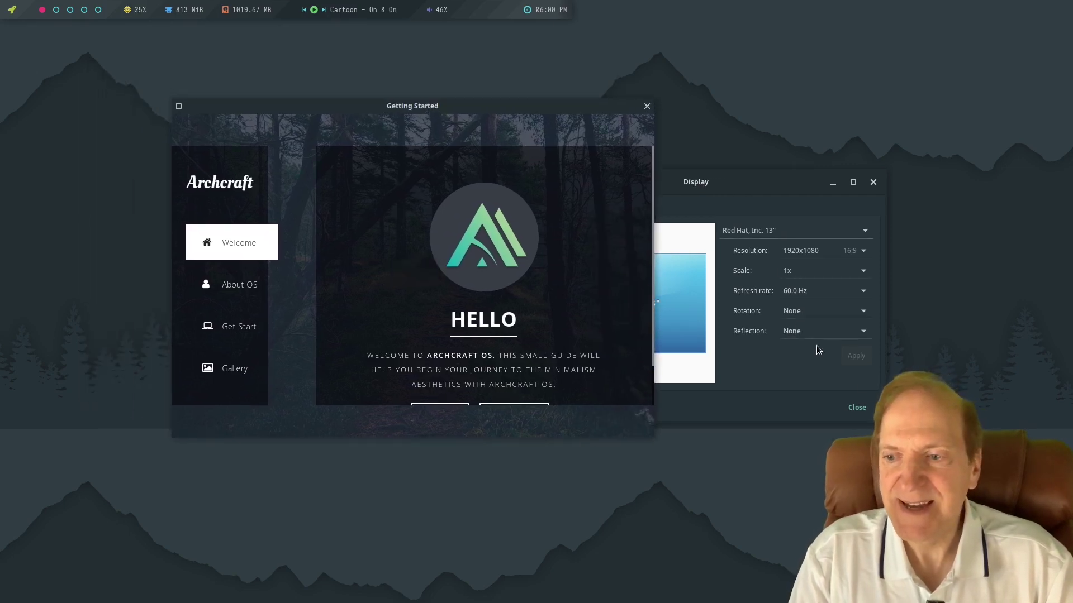
click(851, 411)
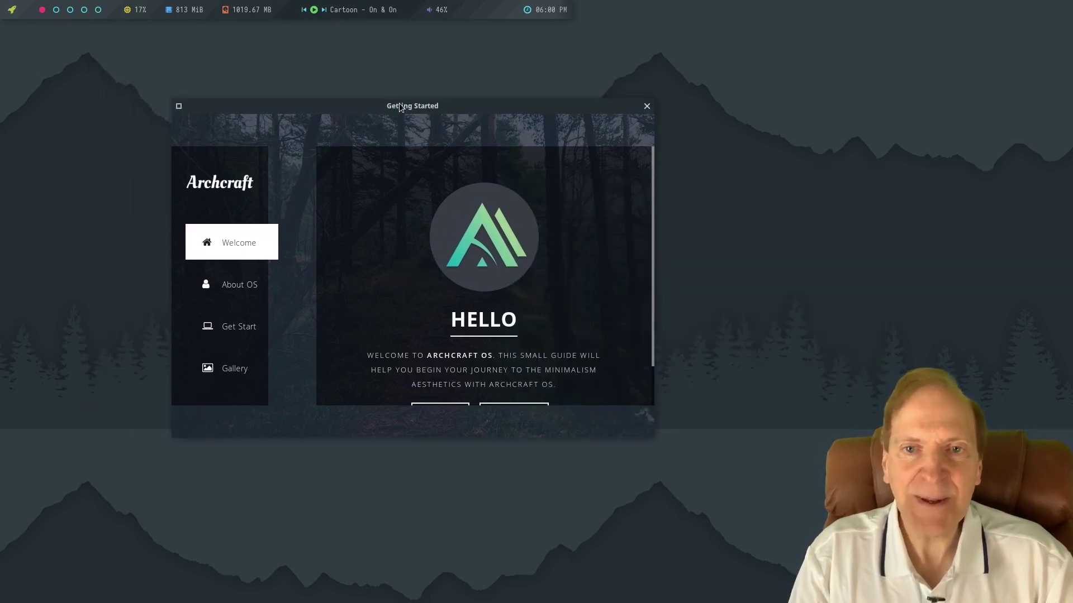
drag(407, 103, 487, 95)
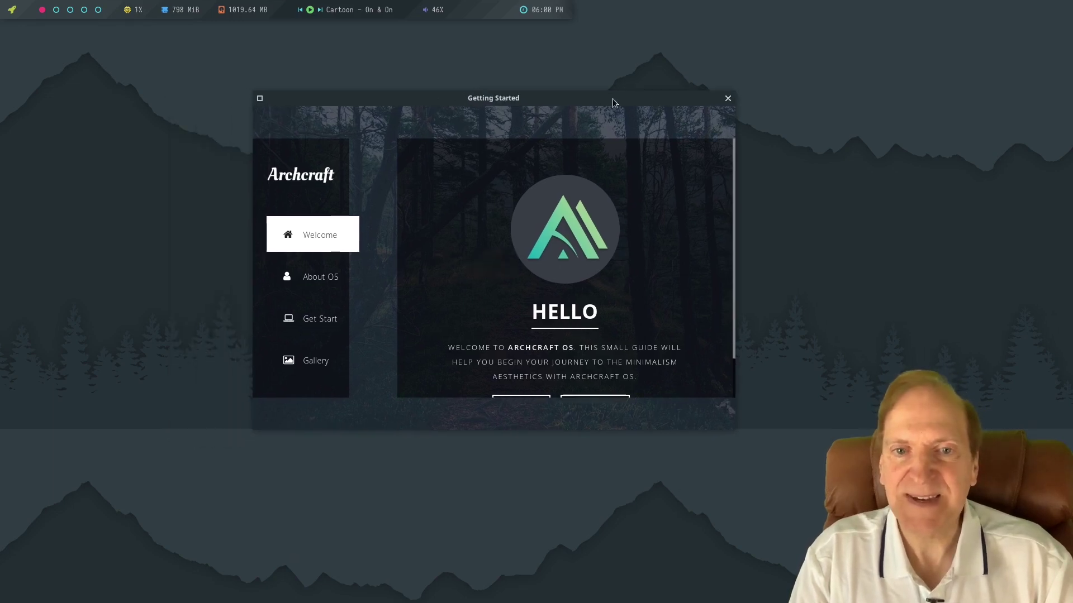
click(728, 97)
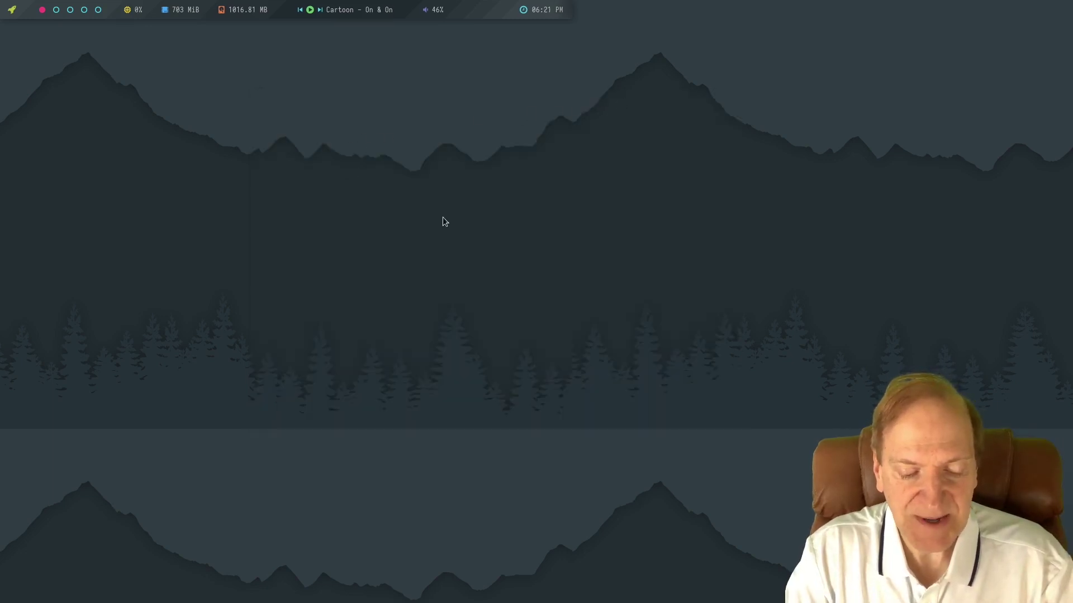
Check running processes in htop, then show the Applications > Settings submenu from the desktop menu.
key(super+h)
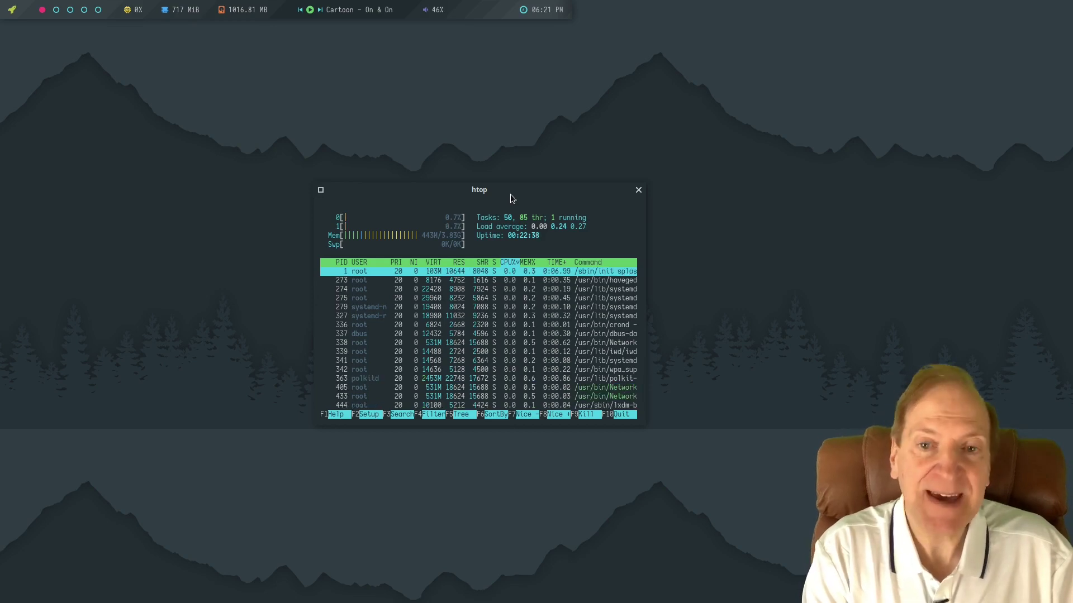
key(q)
right_click(356, 195)
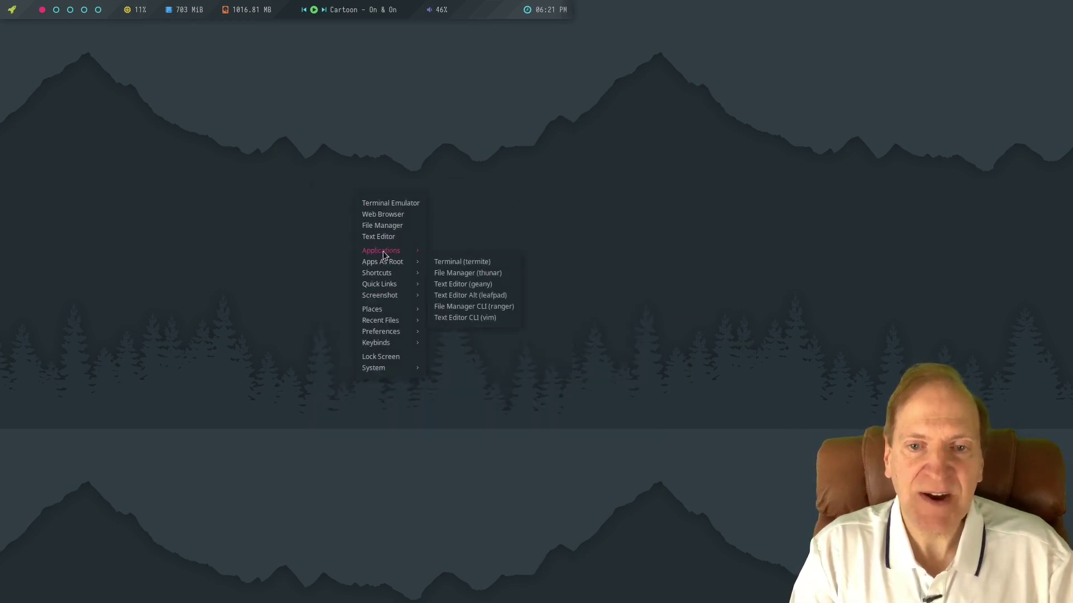
mouse_move(383, 255)
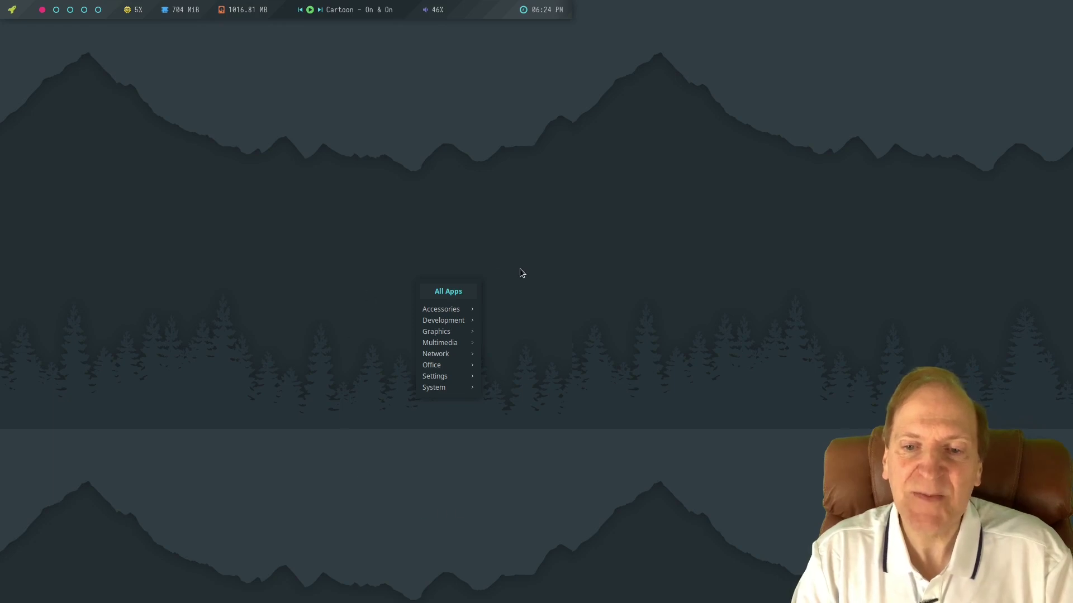
mouse_move(445, 311)
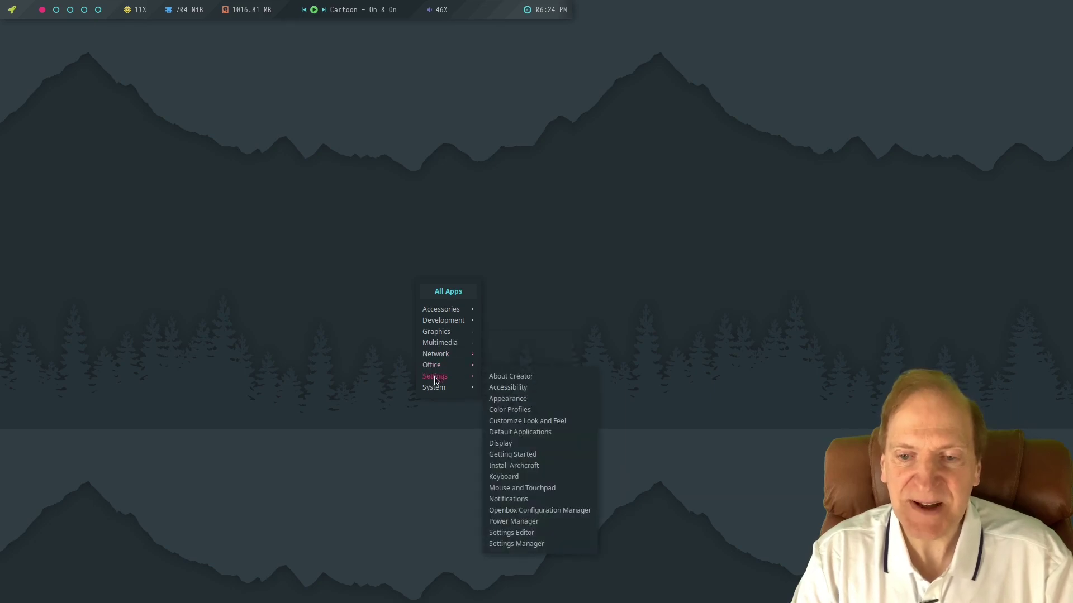
mouse_move(434, 376)
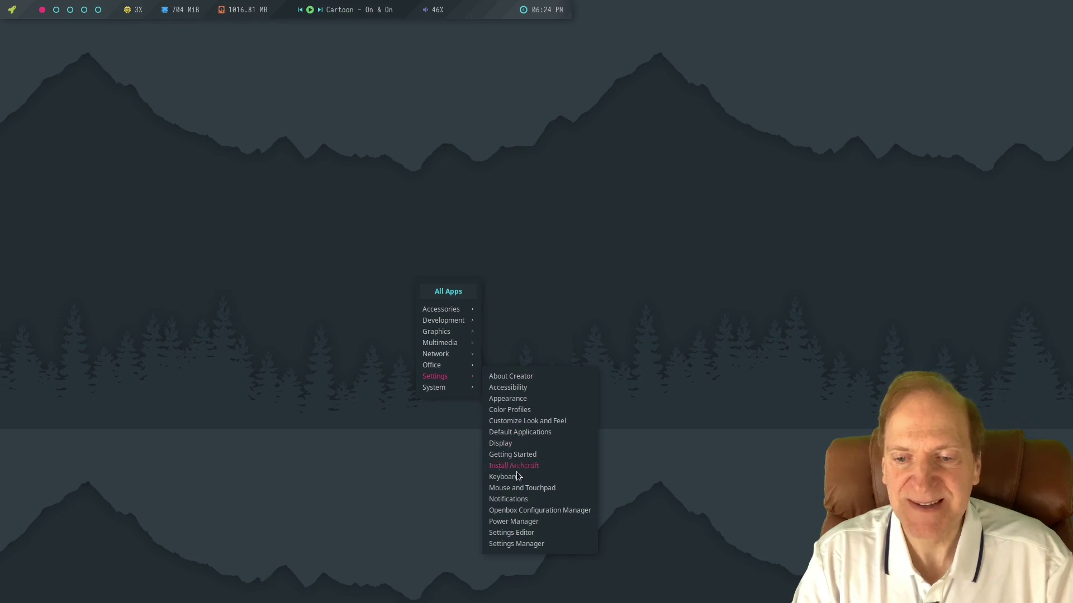
Launch Install Archcraft from the Alt+F1 launcher and enter the sudo password.
click(552, 227)
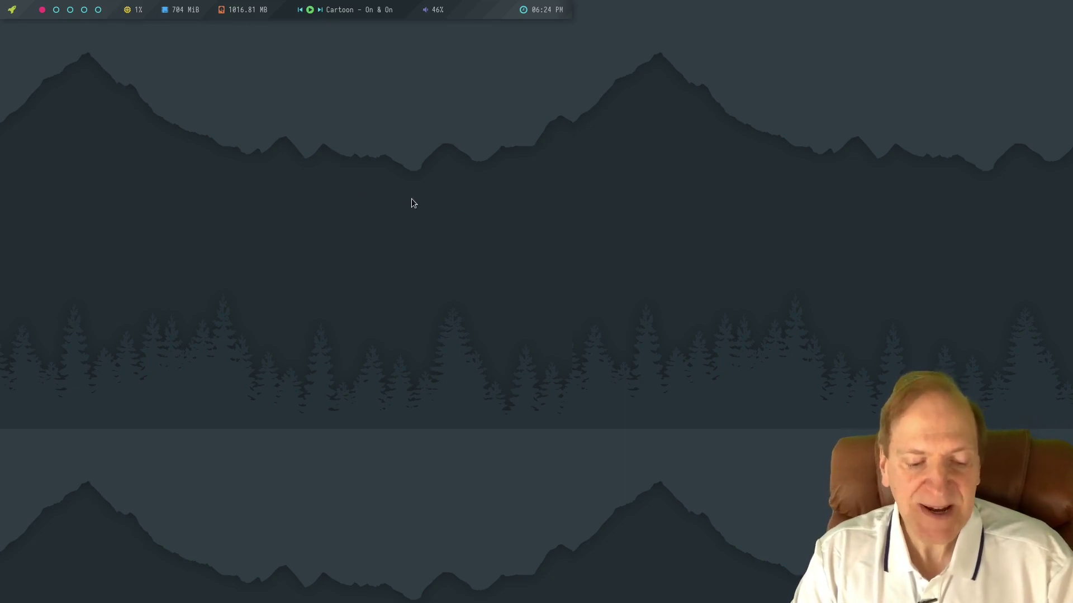
key(alt+F1)
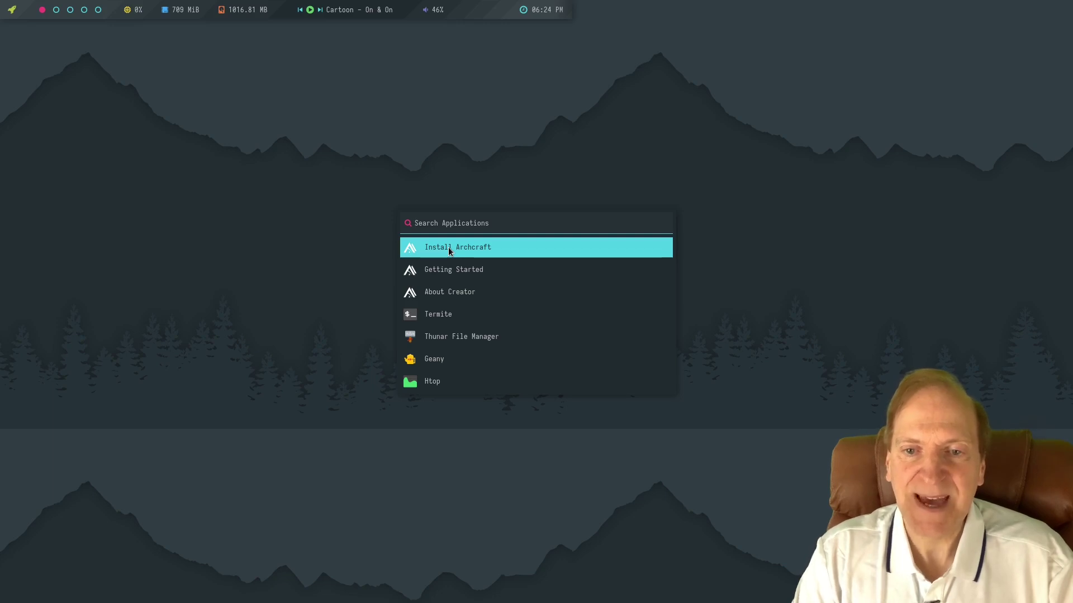
double_click(448, 247)
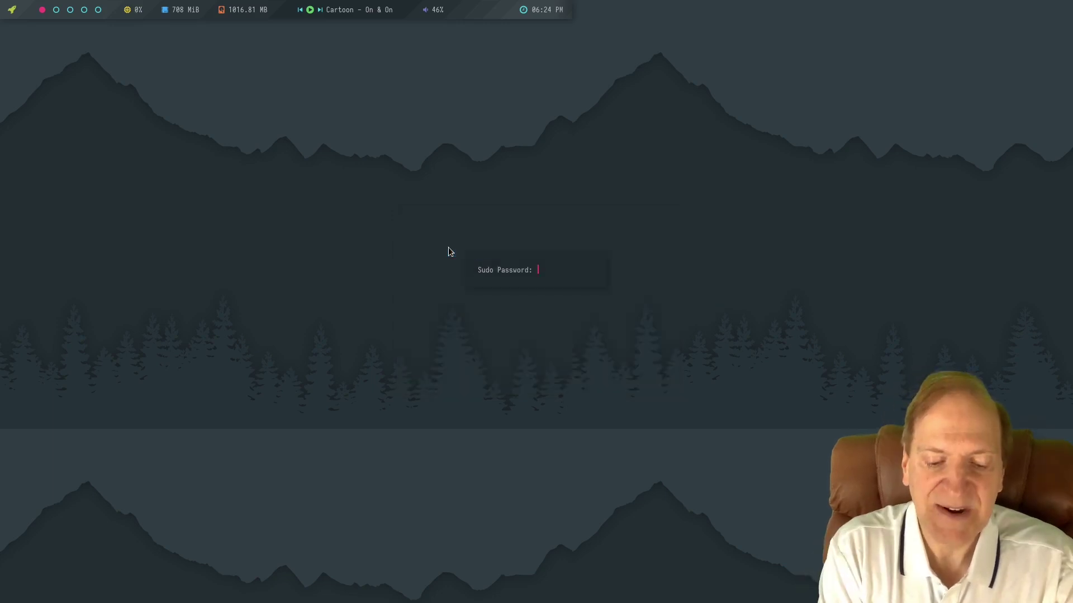
text(****)
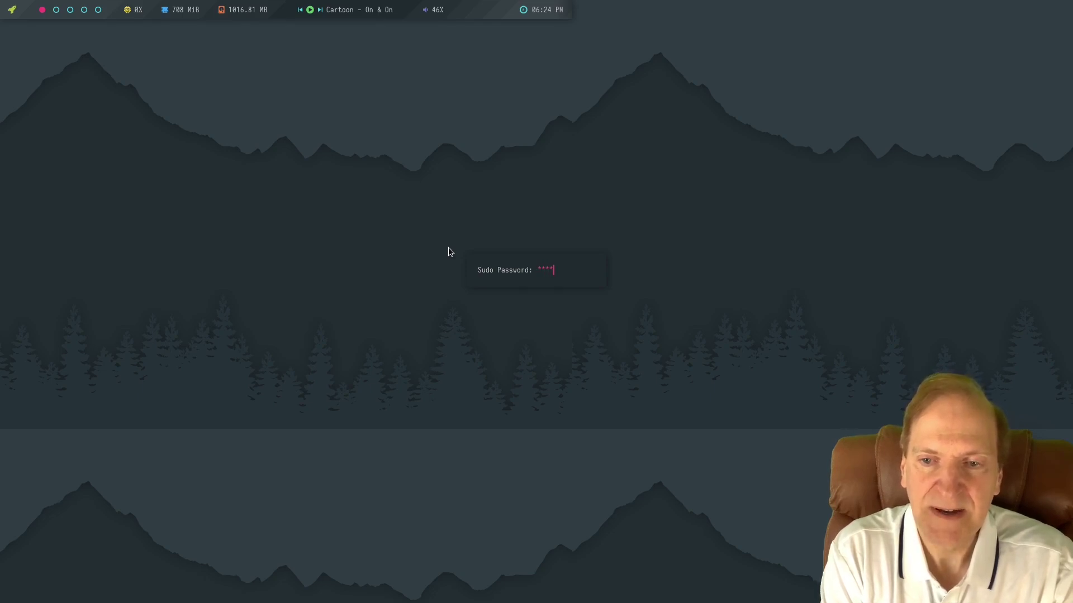
text(****)
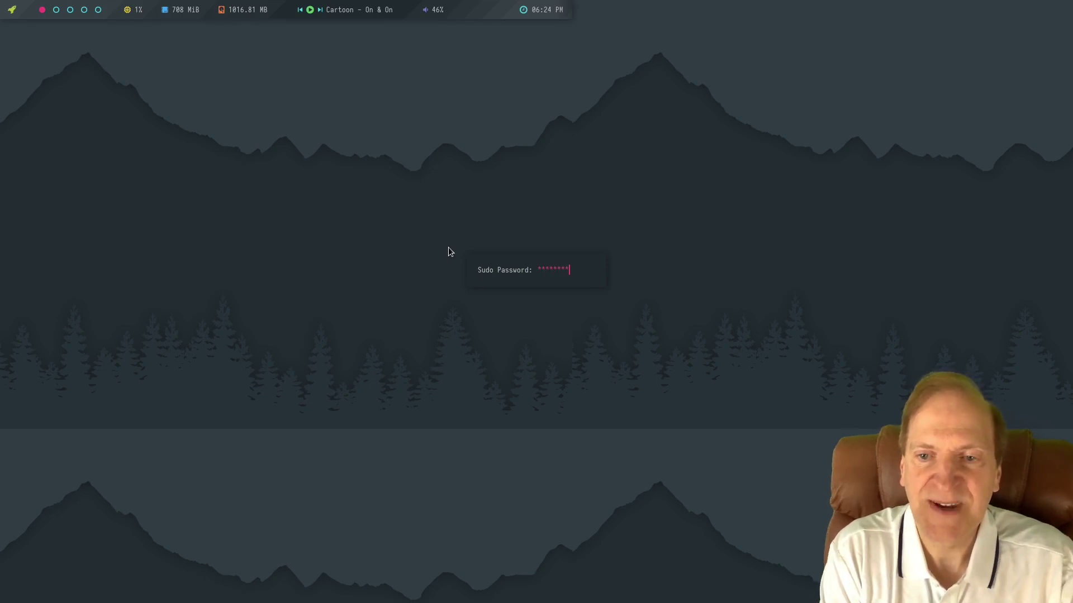
key(Return)
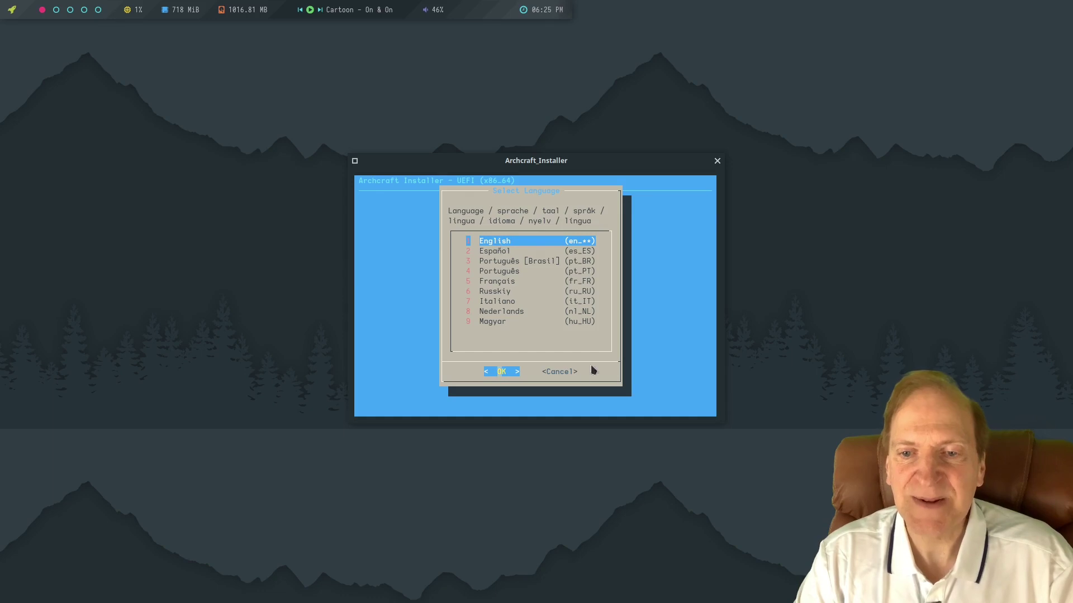
Confirm English as installer language and set the virtual console keymap to us.
click(502, 372)
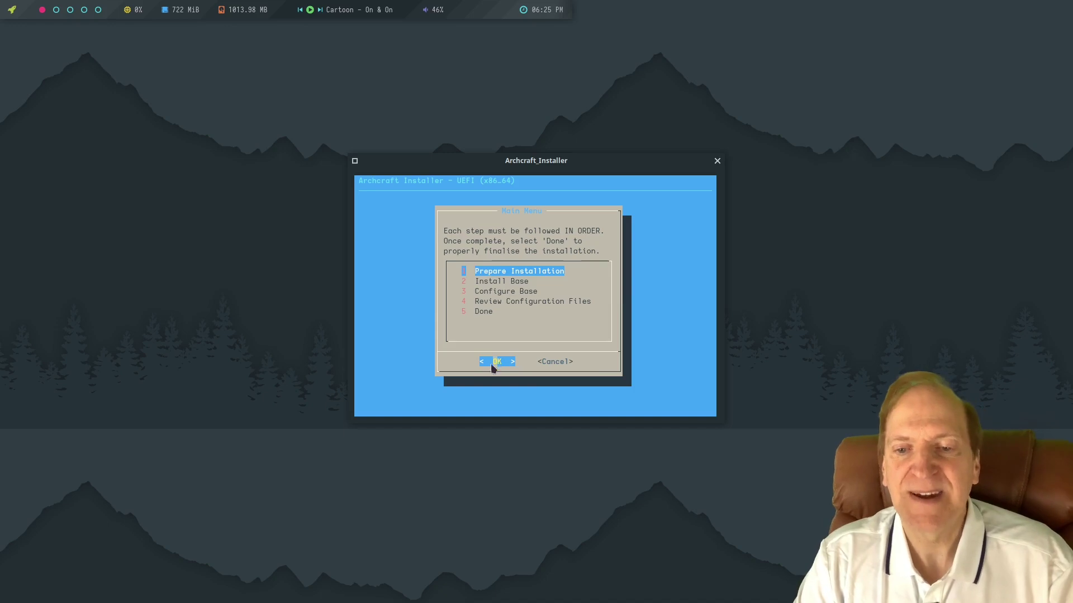
key(Return)
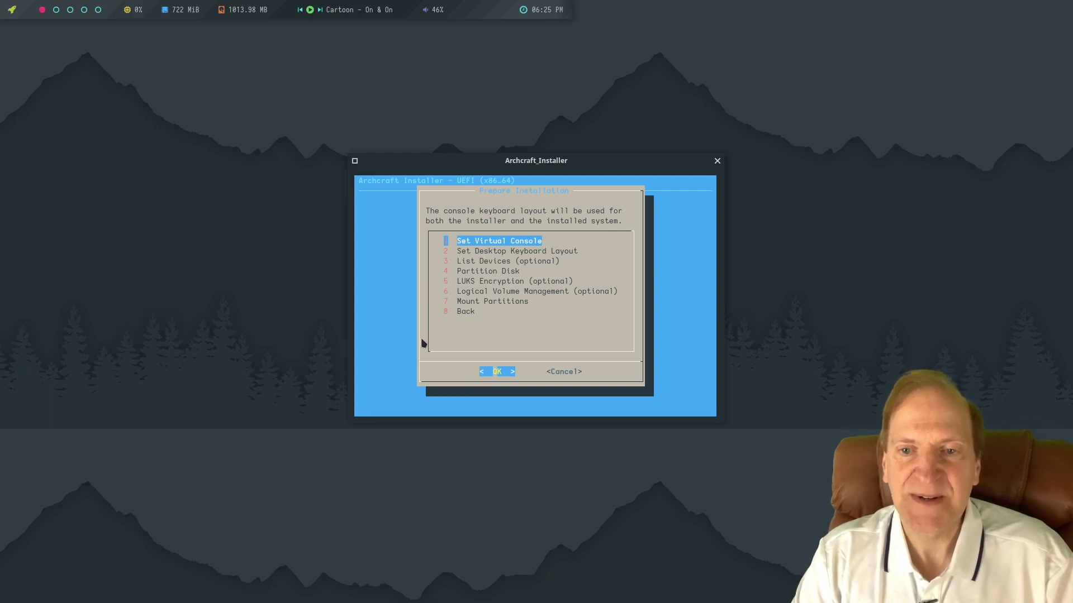
key(Return)
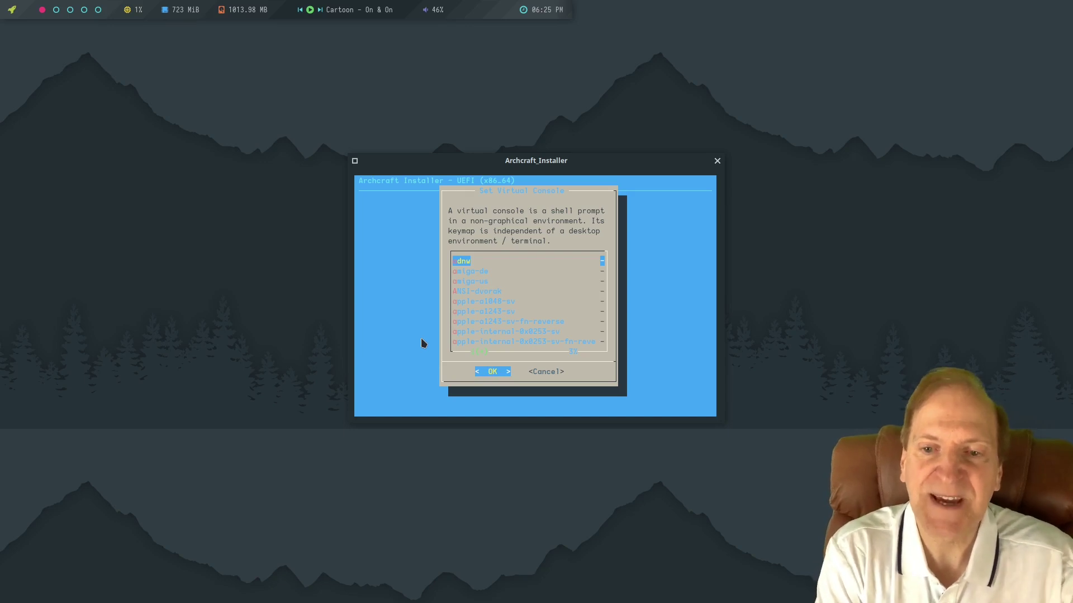
key(d)
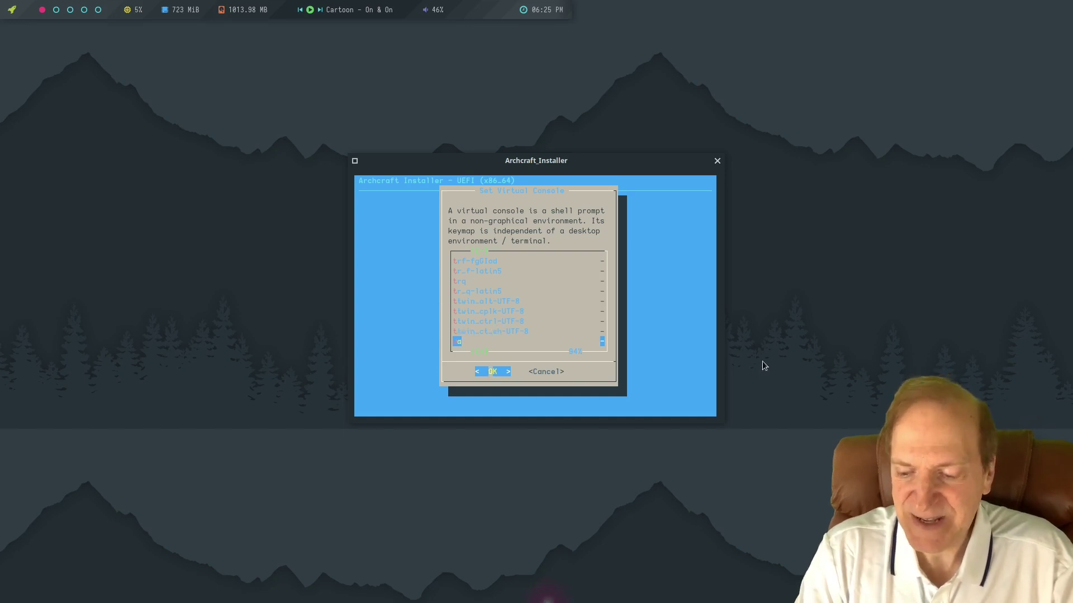
key(Down)
key(Down)
key(Down)
key(Down)
key(Down)
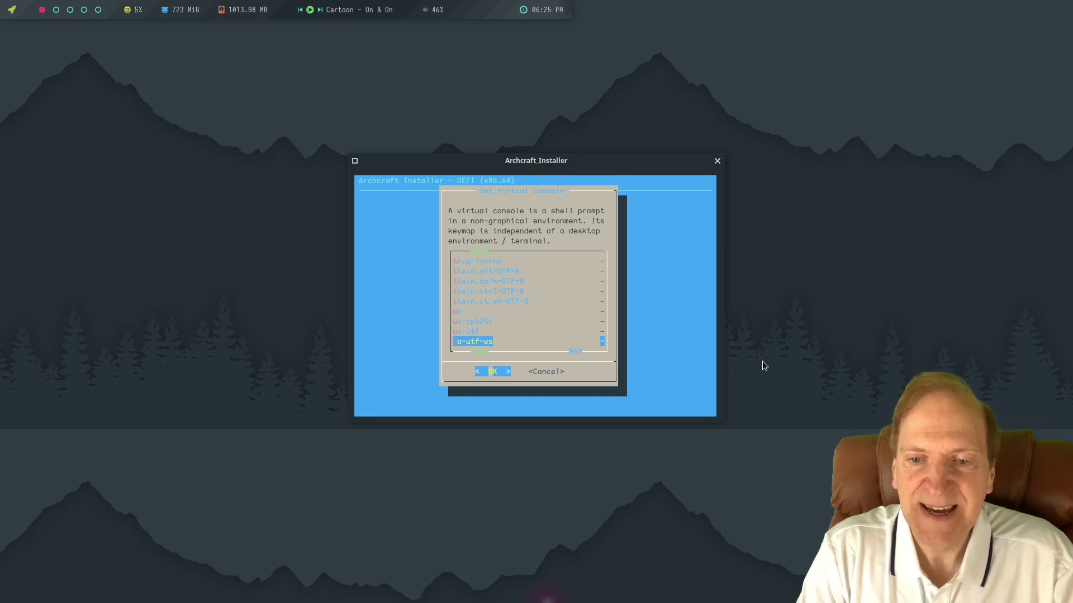
key(Down)
key(Down)
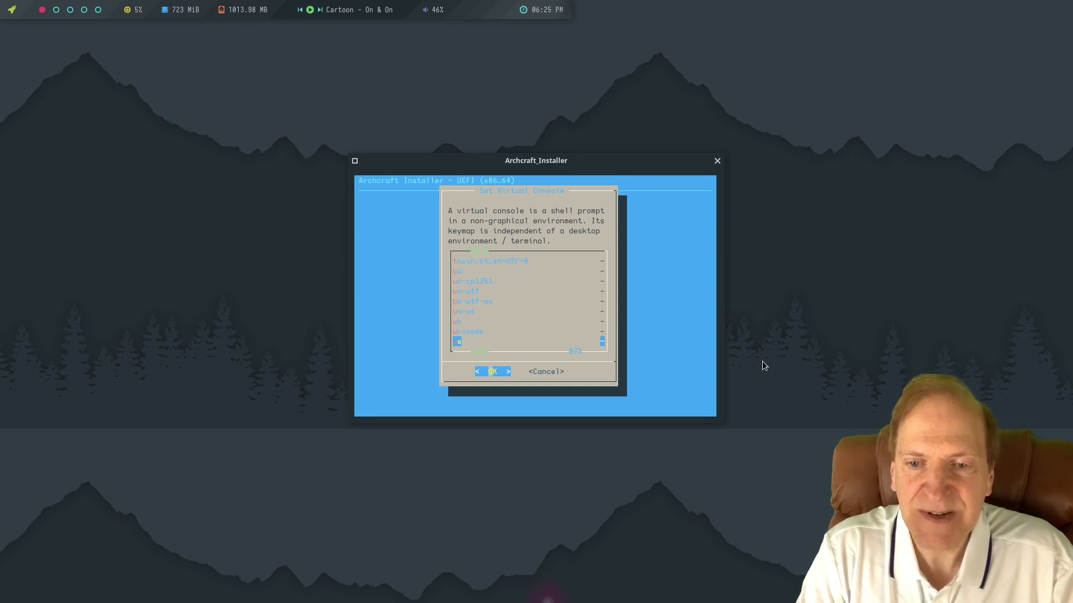
key(Return)
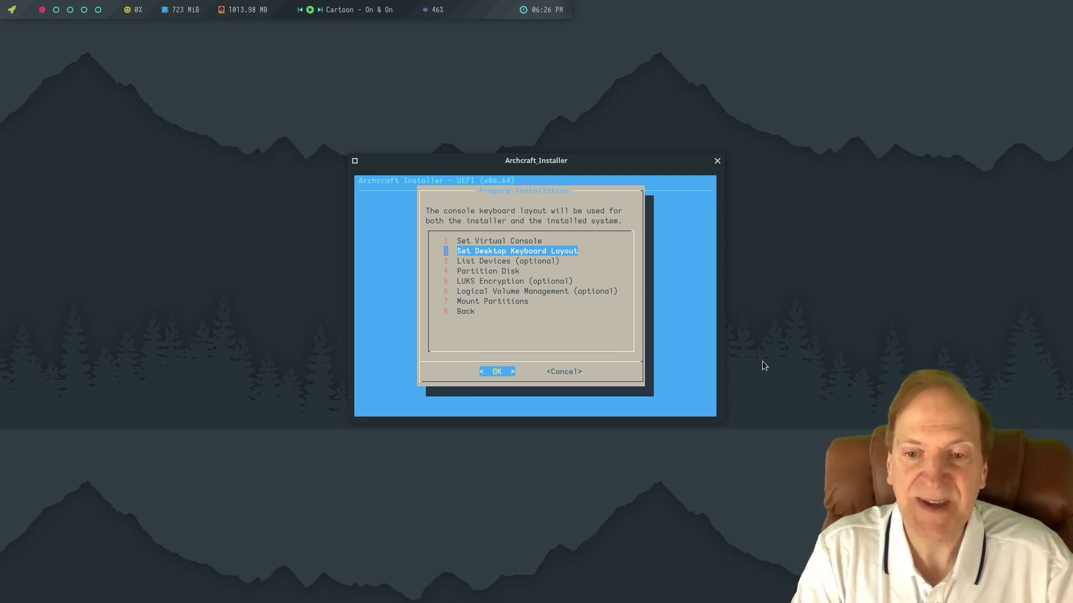
Choose and confirm the desktop keyboard layout.
key(Return)
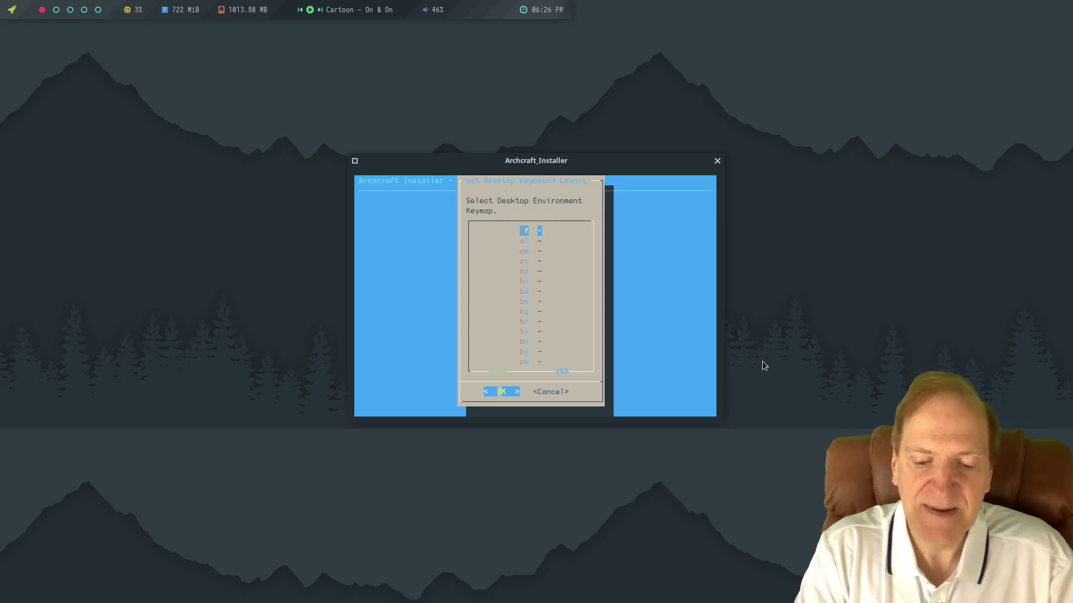
key(u)
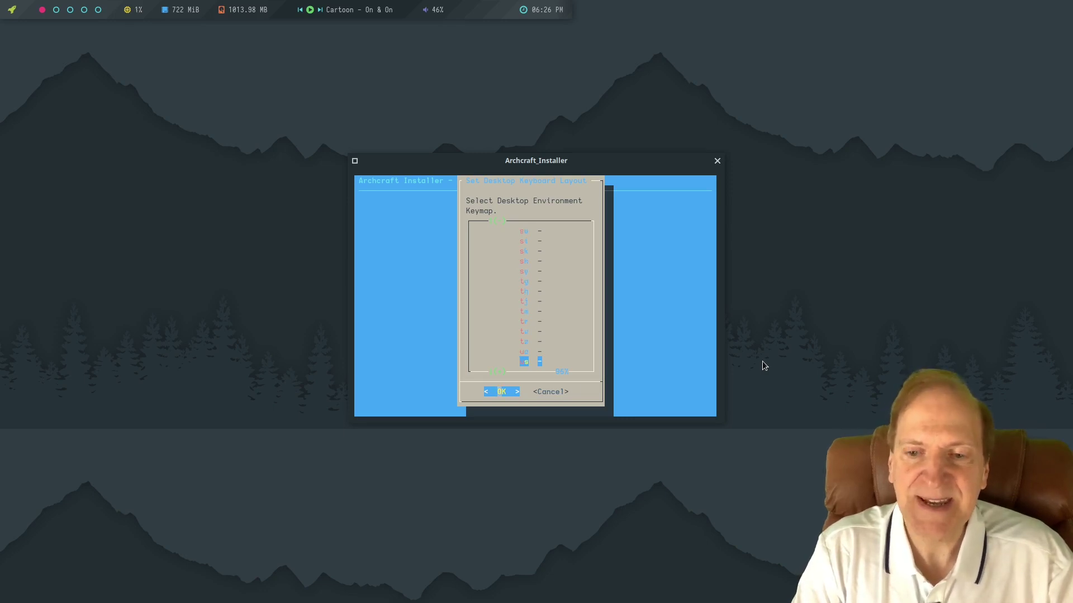
key(Return)
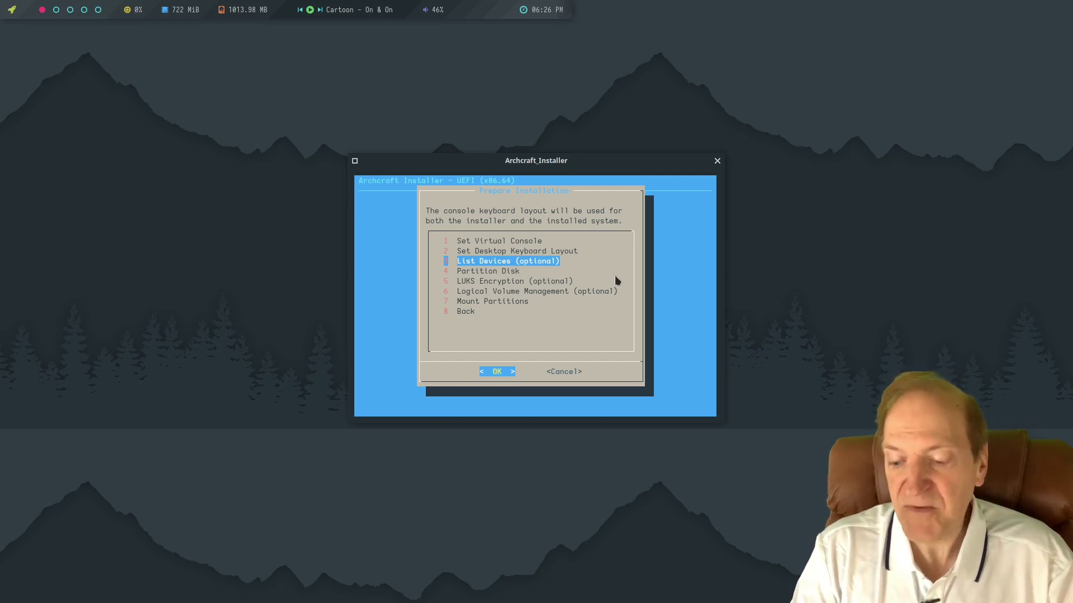
List the attached storage devices, then start the Partition Disk step.
key(Return)
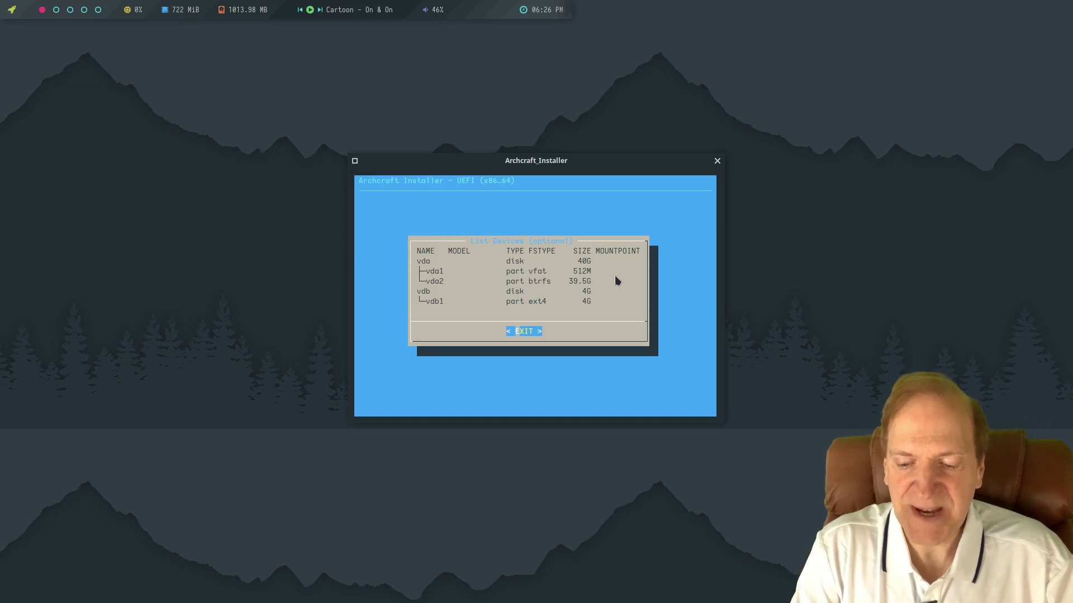
key(Return)
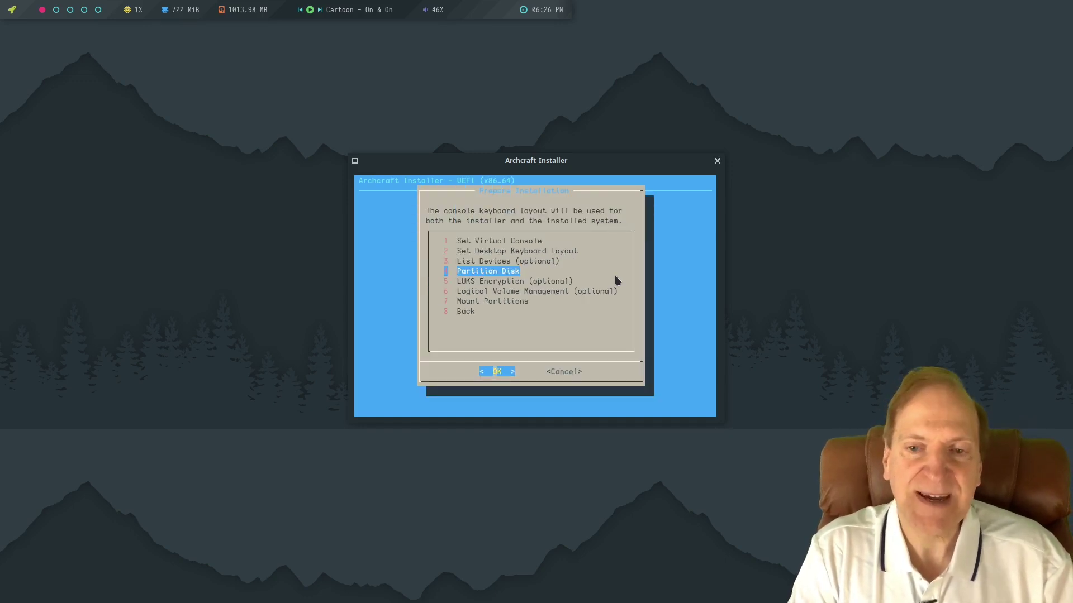
key(Return)
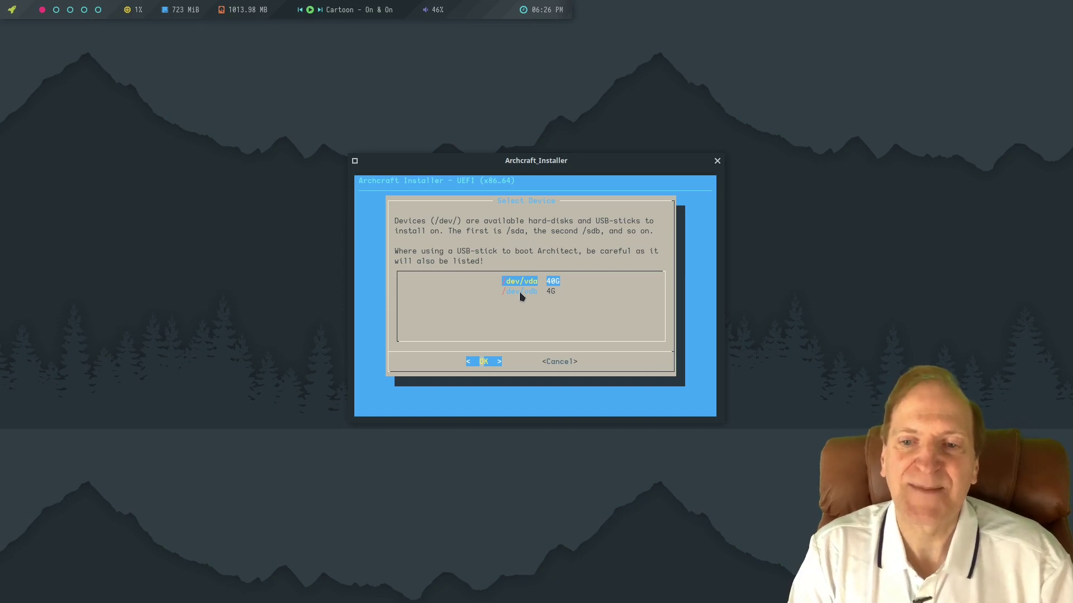
Pick /dev/vda, review gparted, cfdisk and parted, and select Automatic Partitioning.
click(485, 362)
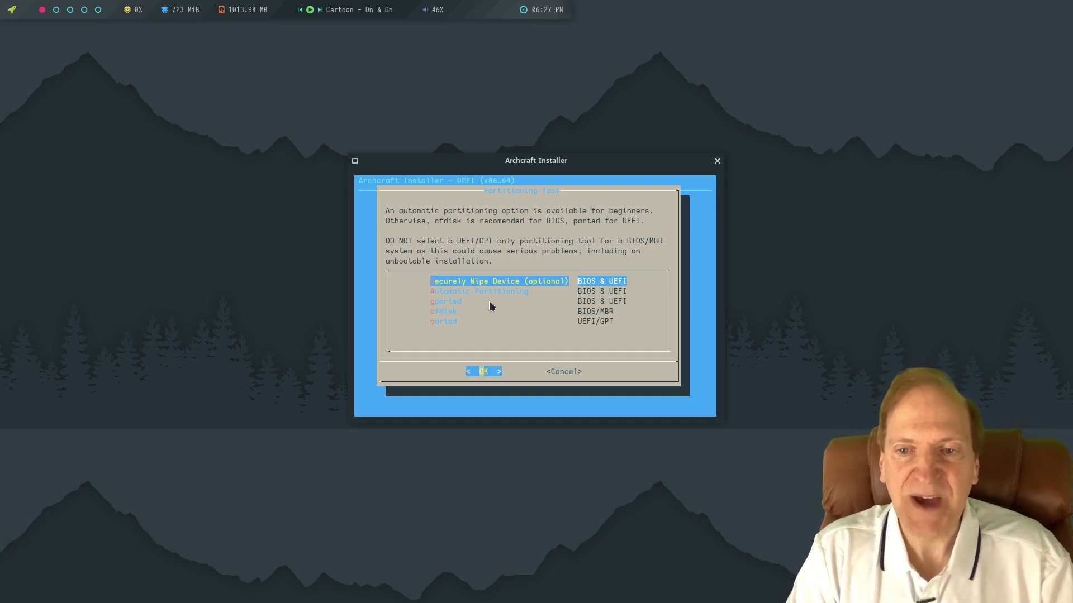
key(Down)
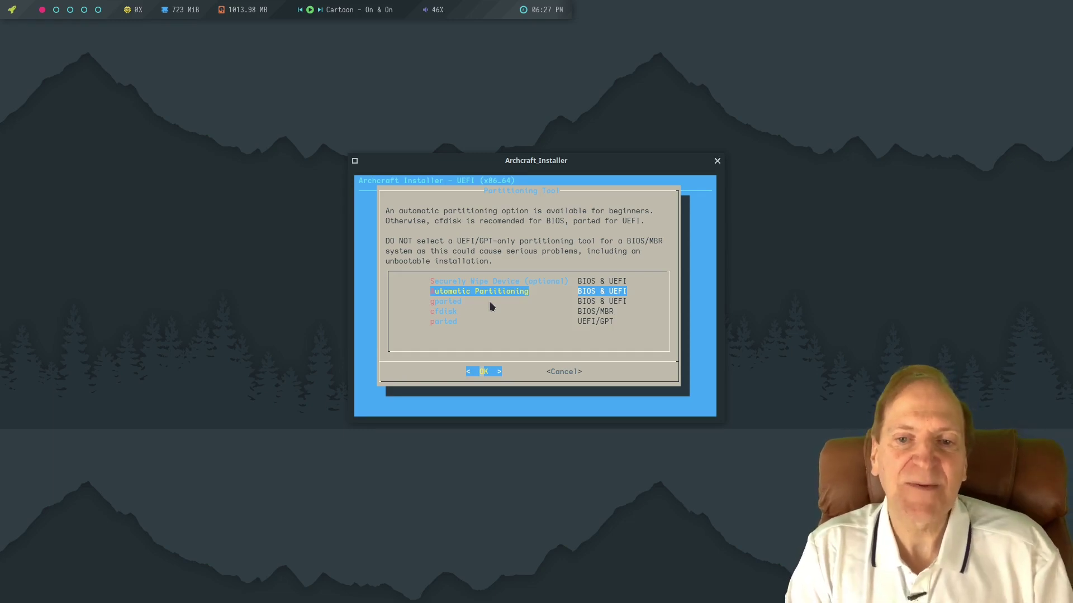
key(Down)
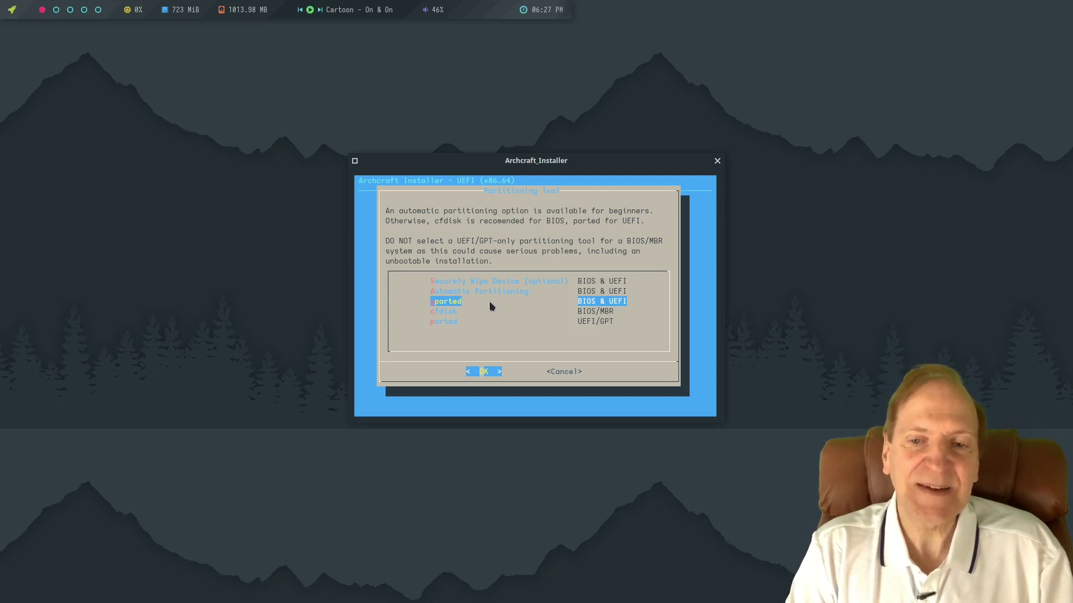
key(Down)
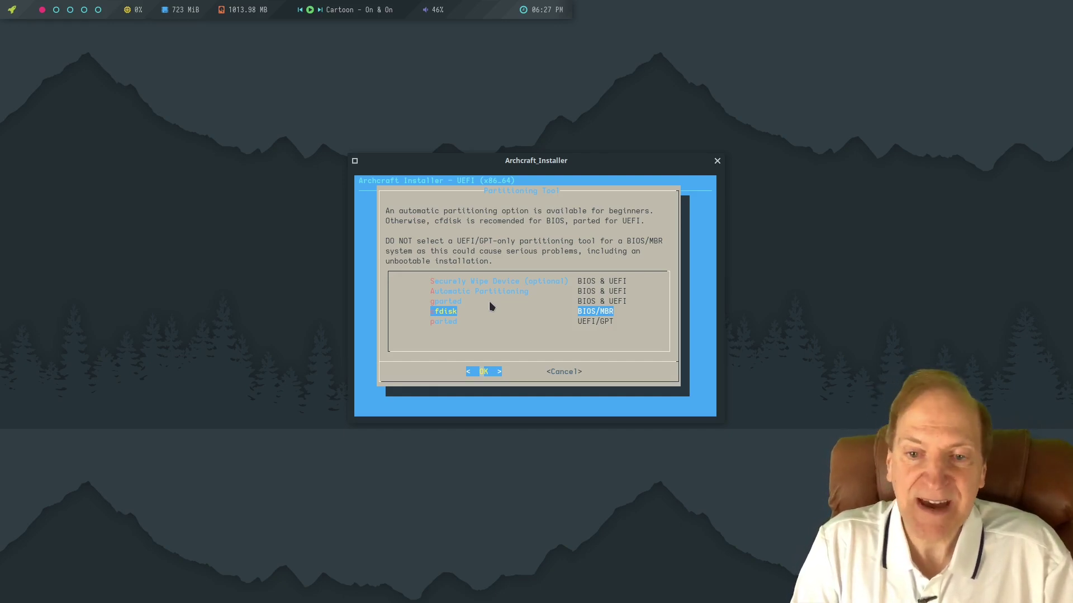
key(Down)
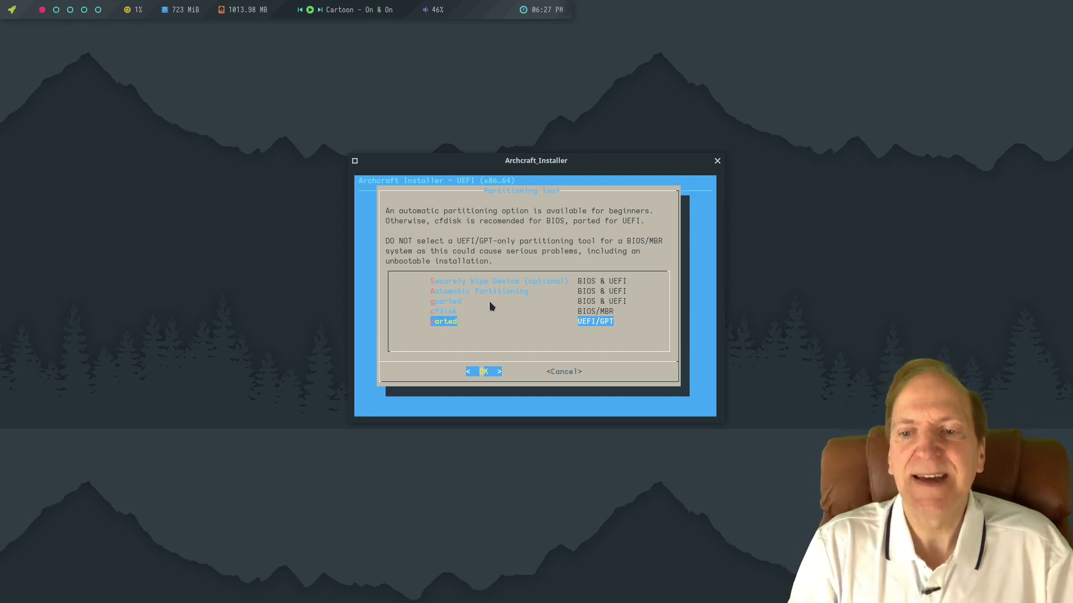
key(Up)
key(Up)
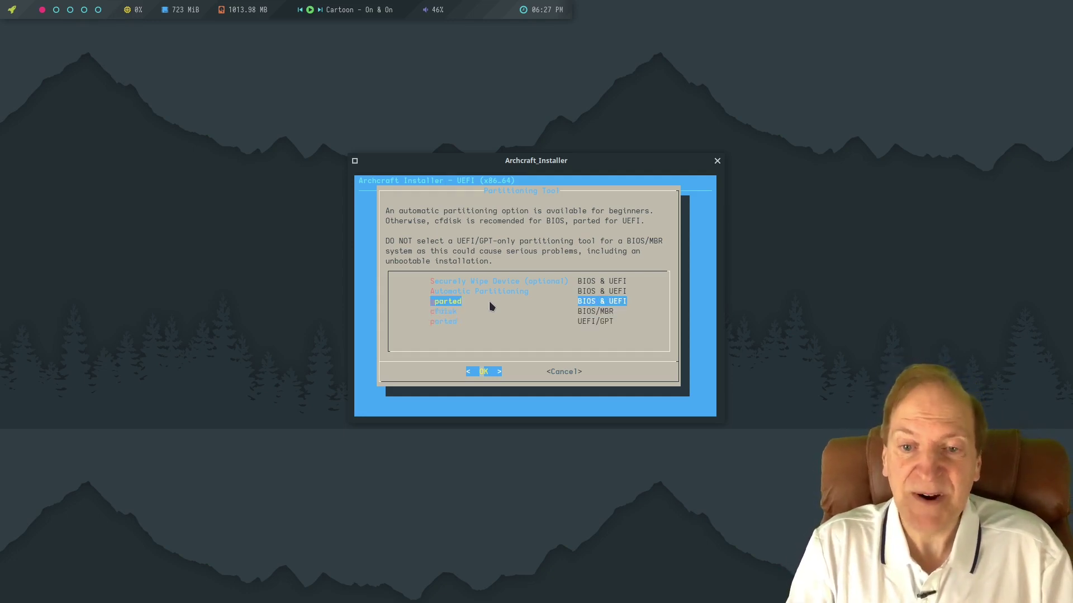
key(Up)
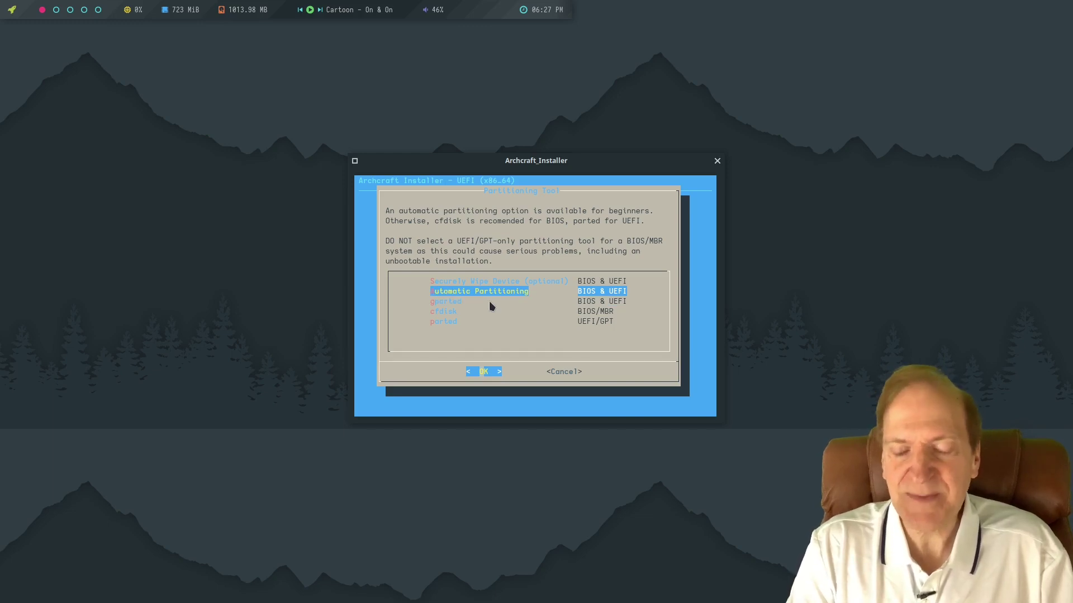
key(Return)
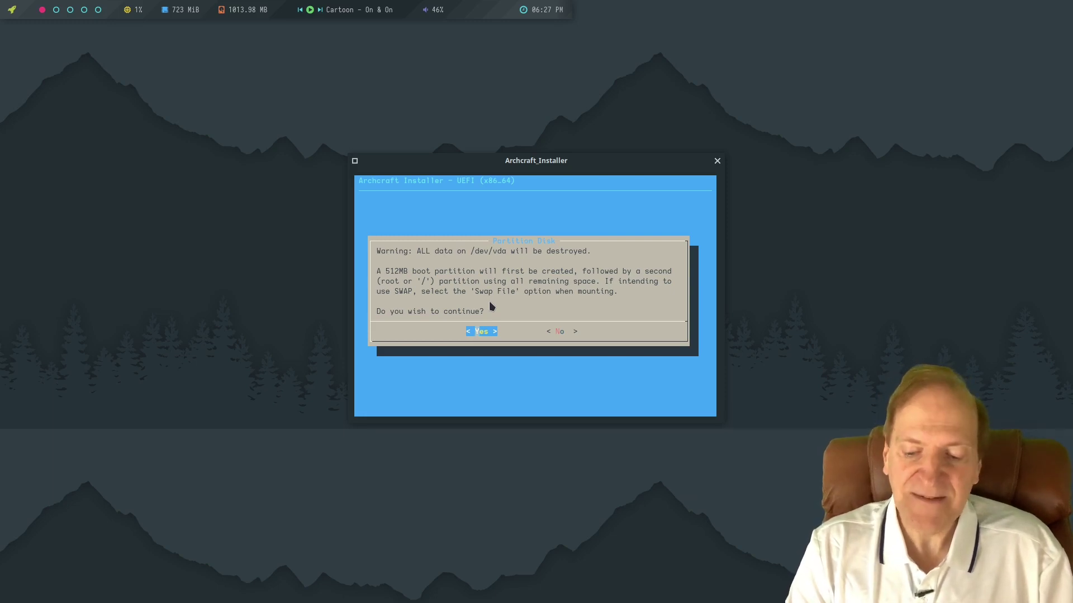
Confirm wiping /dev/vda and close the resulting 512M/39.5G partition listing.
key(Return)
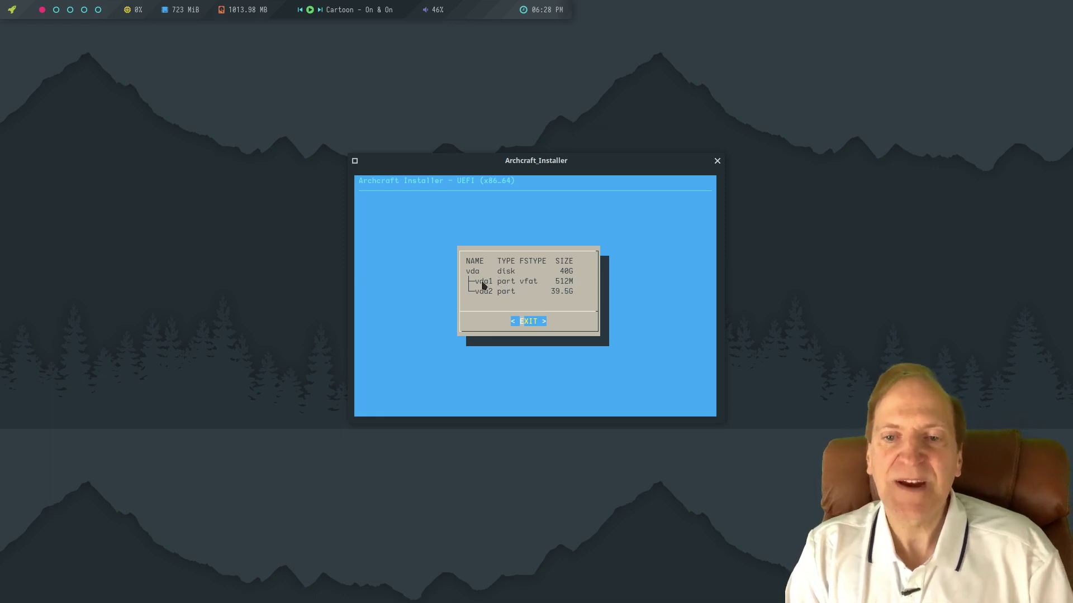
click(525, 323)
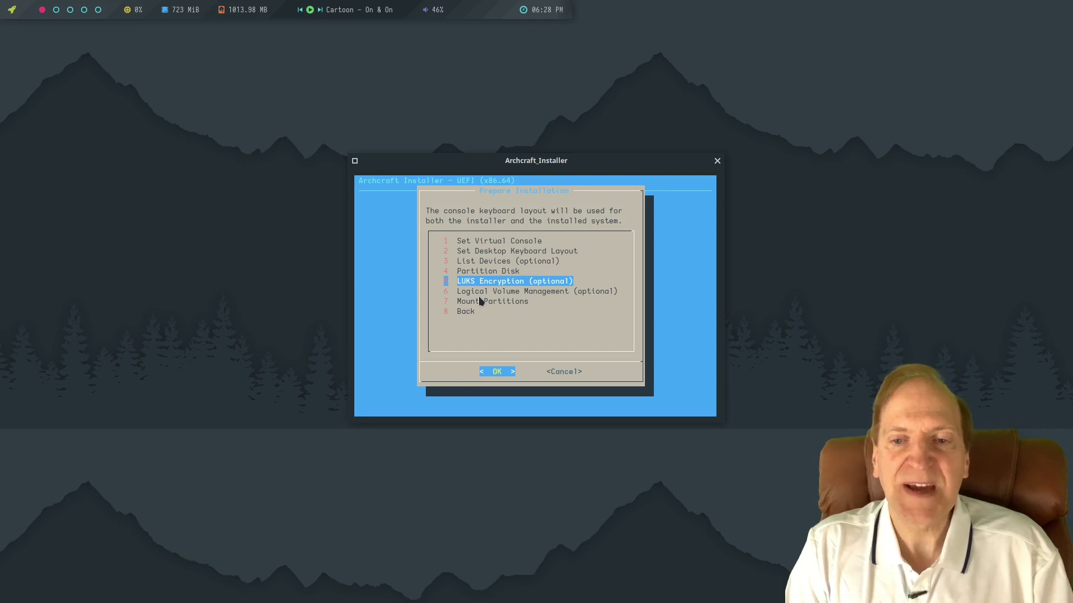
Leave the LUKS Encryption options without encrypting any partition.
key(Return)
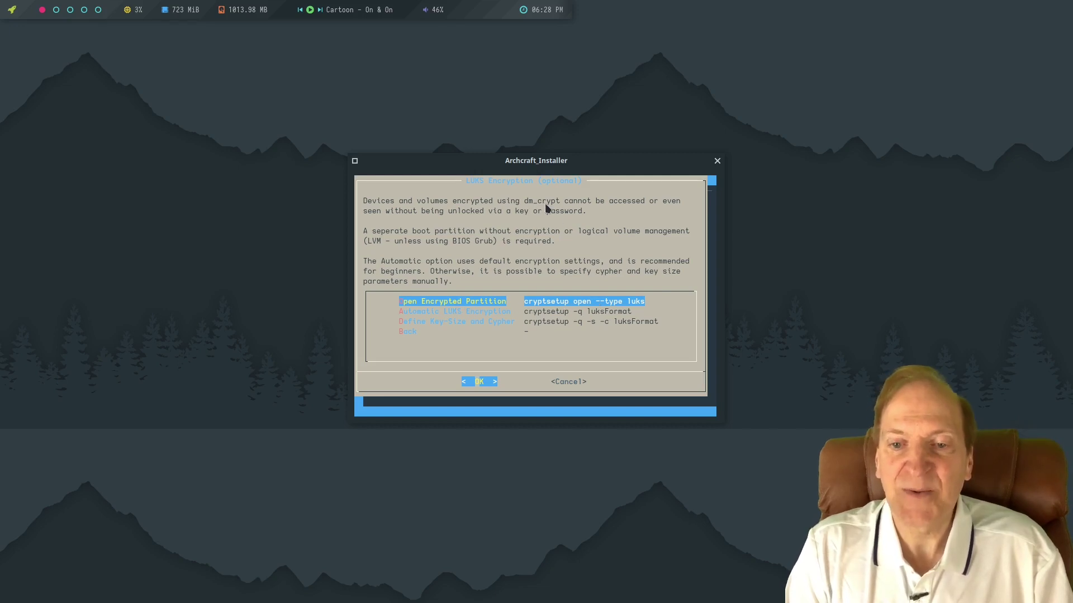
key(Down)
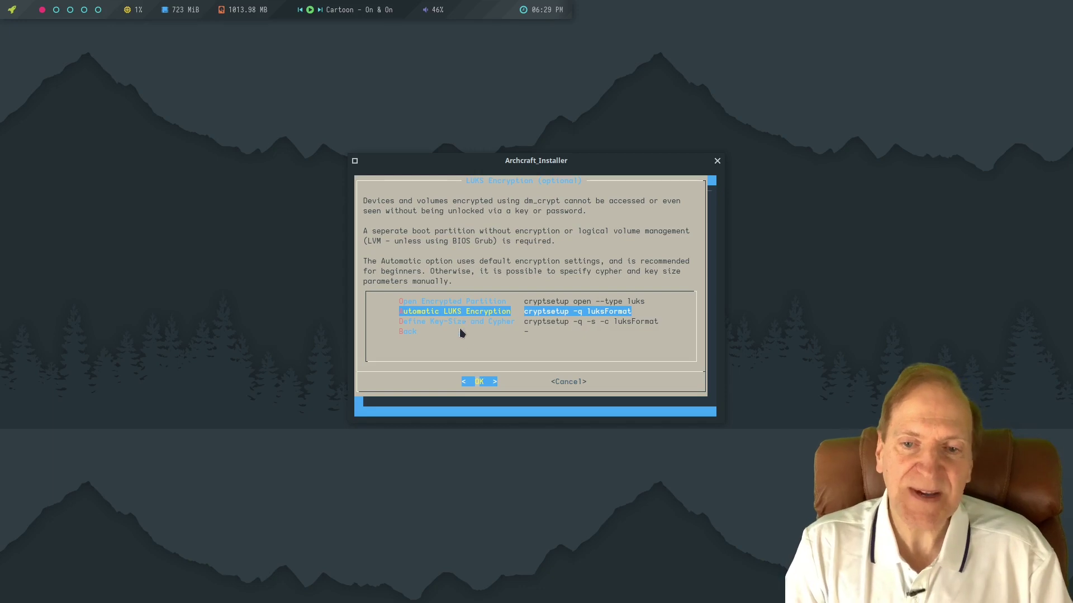
key(Up)
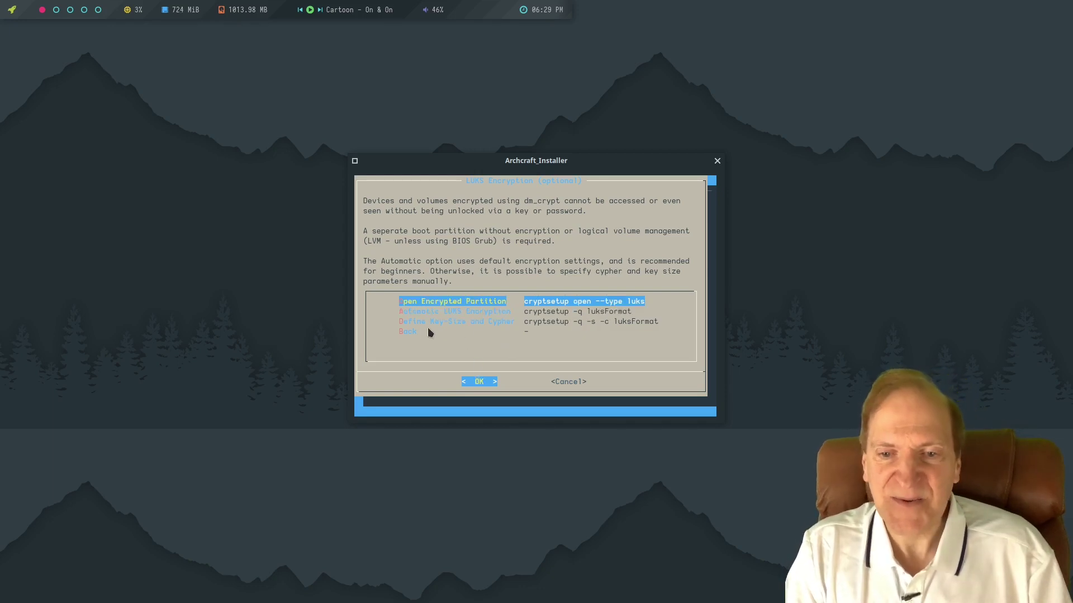
click(410, 334)
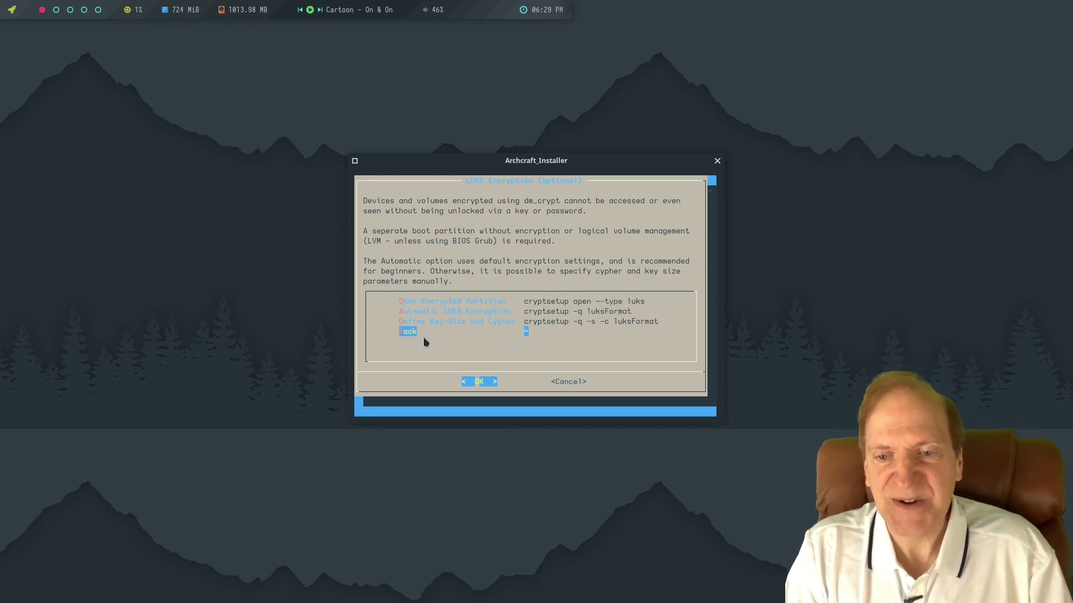
click(479, 382)
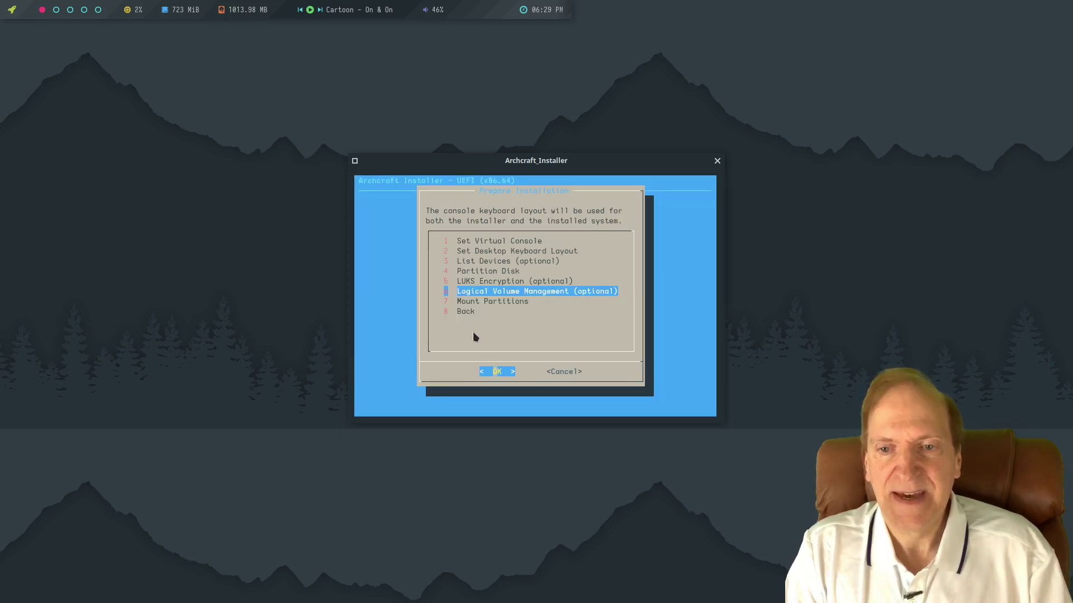
click(576, 290)
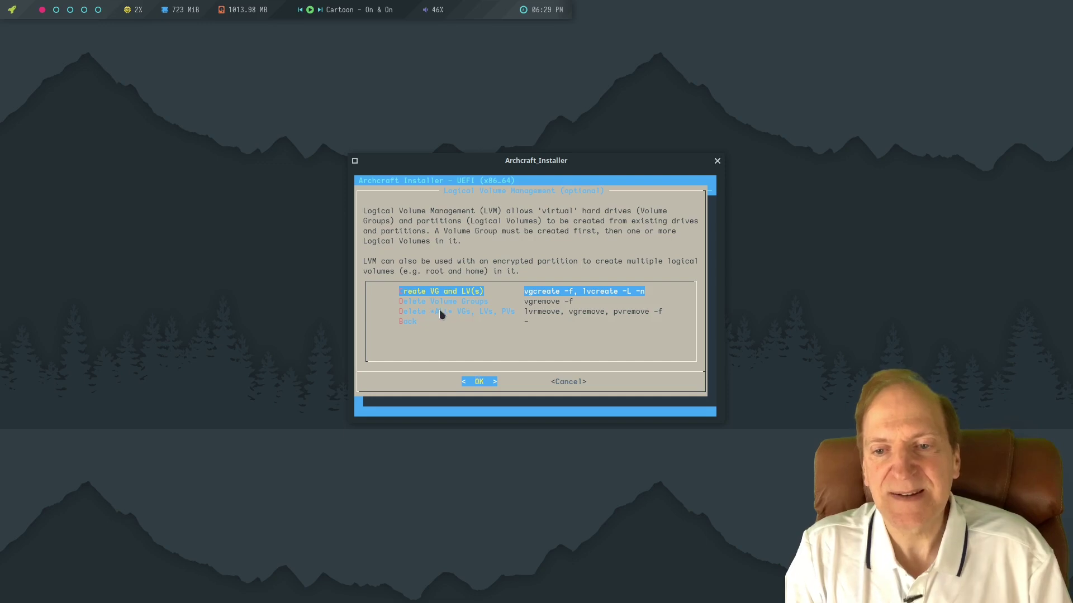
click(562, 381)
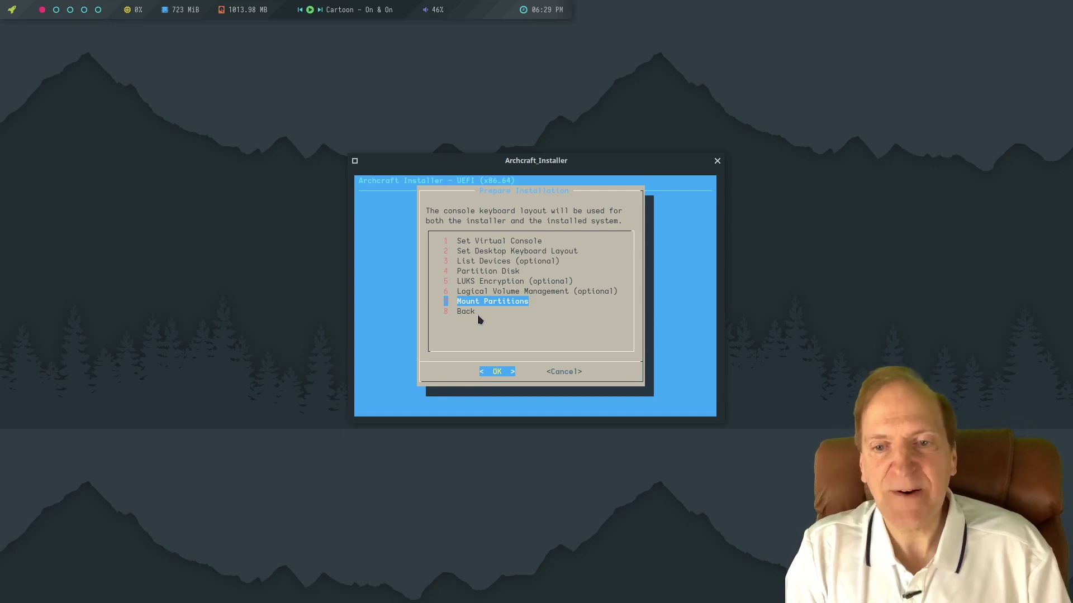
Start Mount Partitions and pick /dev/vda2 (39.5G) as the root partition.
key(Return)
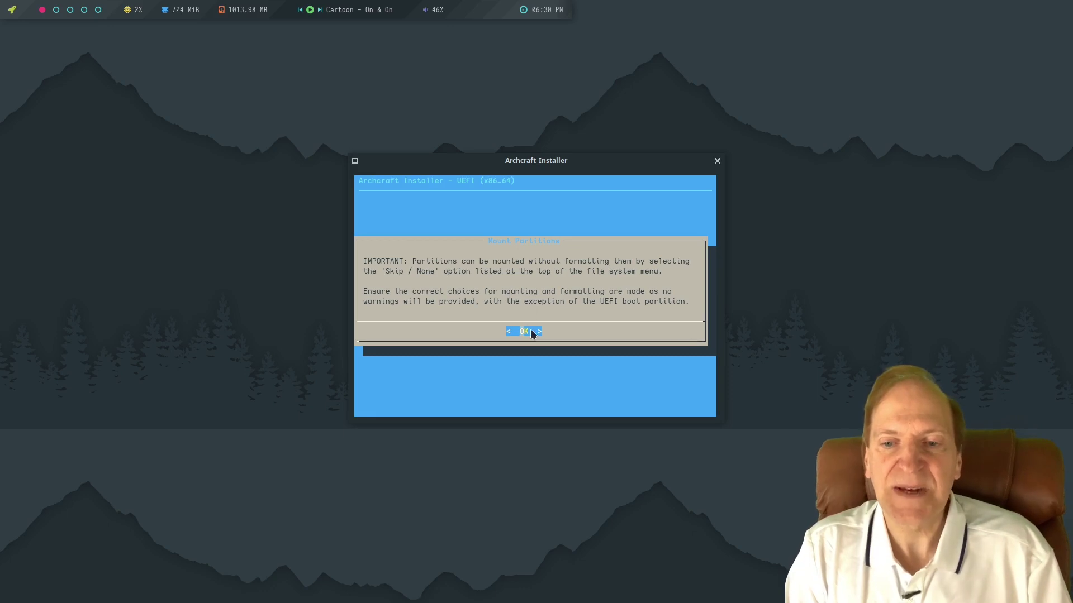
click(528, 330)
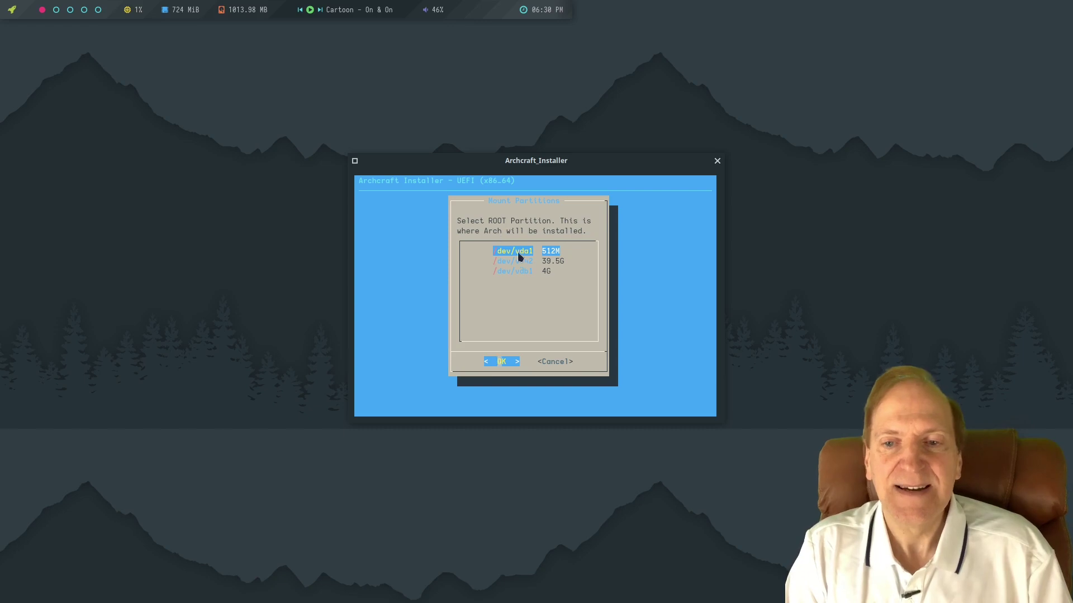
click(547, 260)
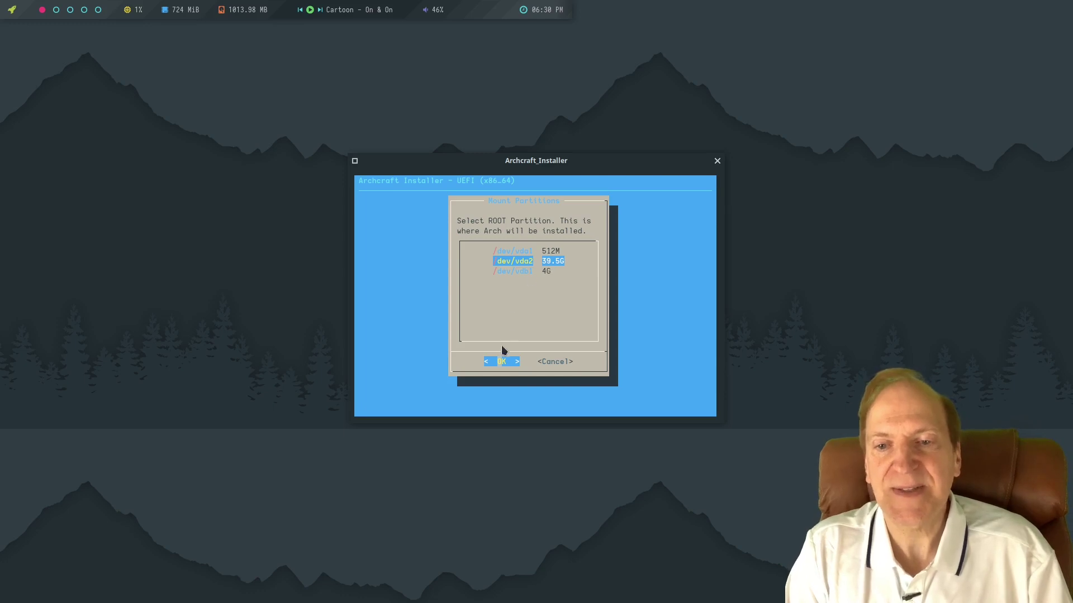
click(500, 363)
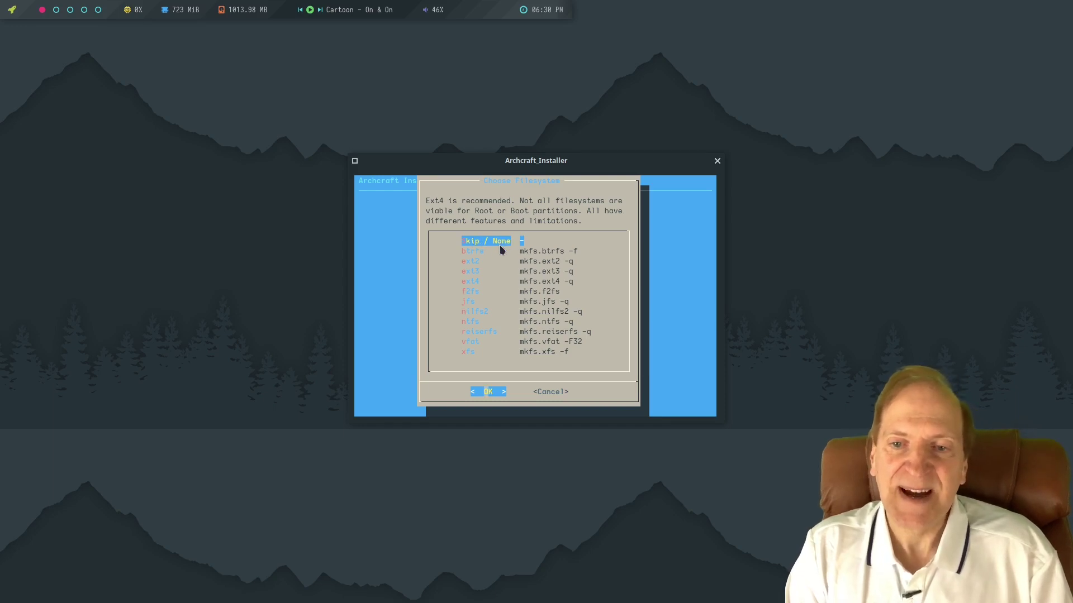
Format /dev/vda2 as btrfs, approving the mkfs.btrfs -f command.
click(471, 251)
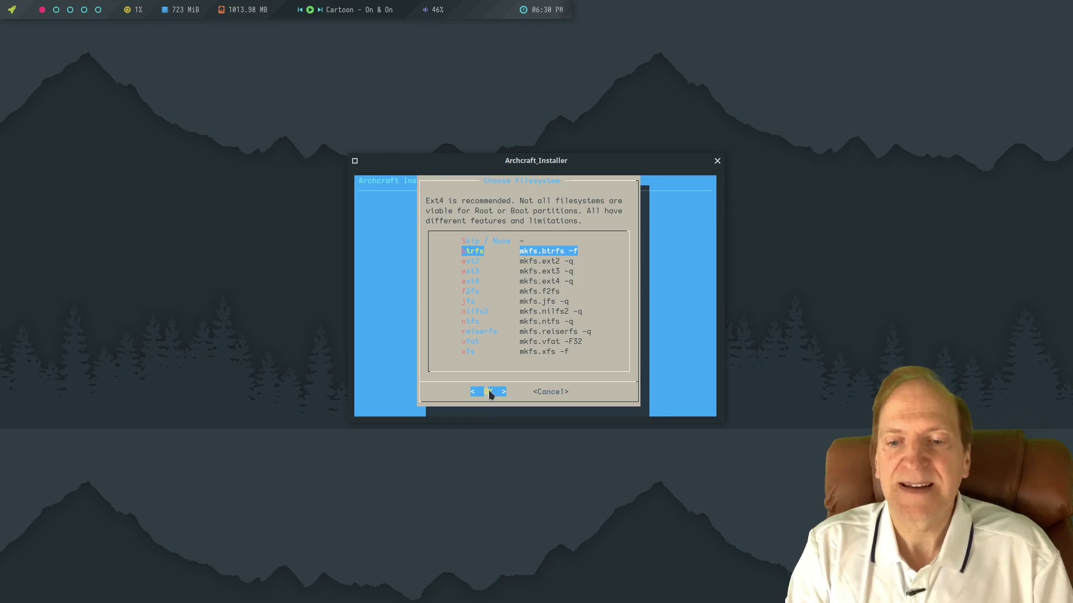
click(489, 391)
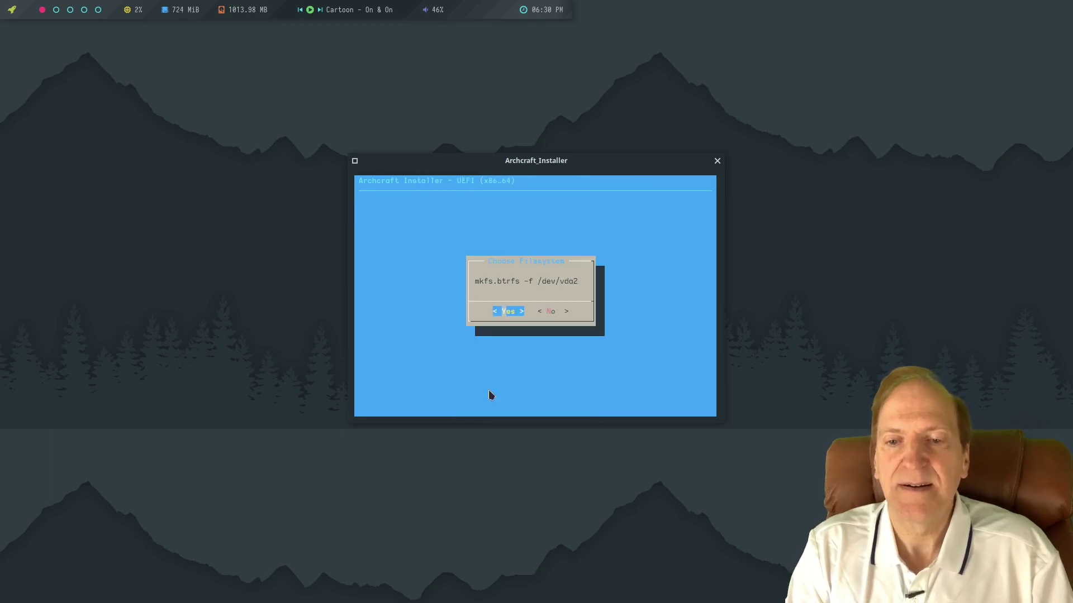
click(504, 311)
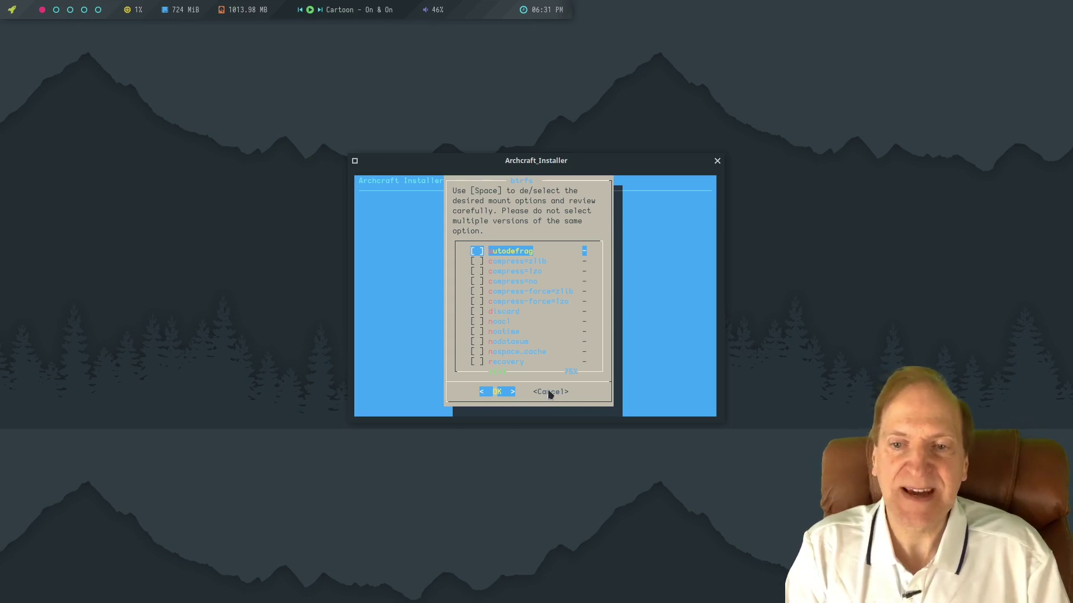
Mount root /dev/vda2 as btrfs with none of the mount options ticked.
key(Return)
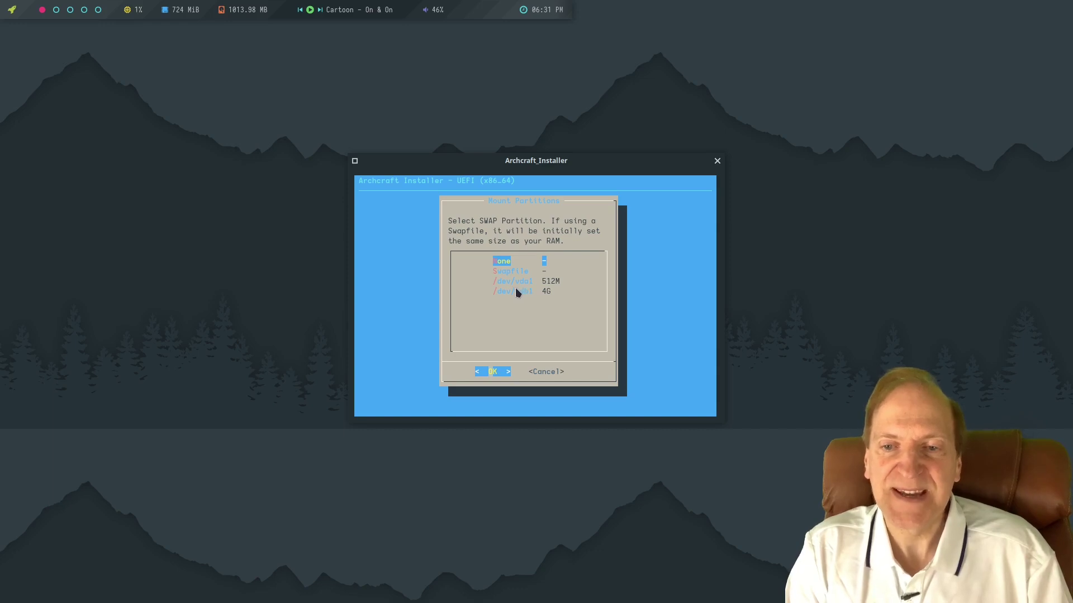
Use a 3926M swapfile instead of a swap partition.
click(511, 271)
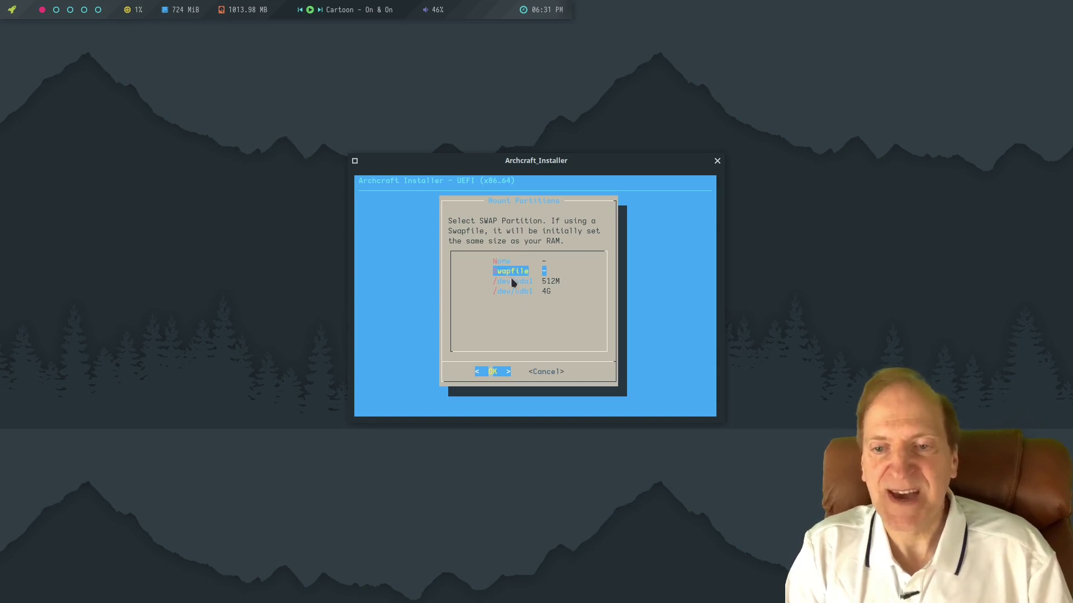
click(495, 372)
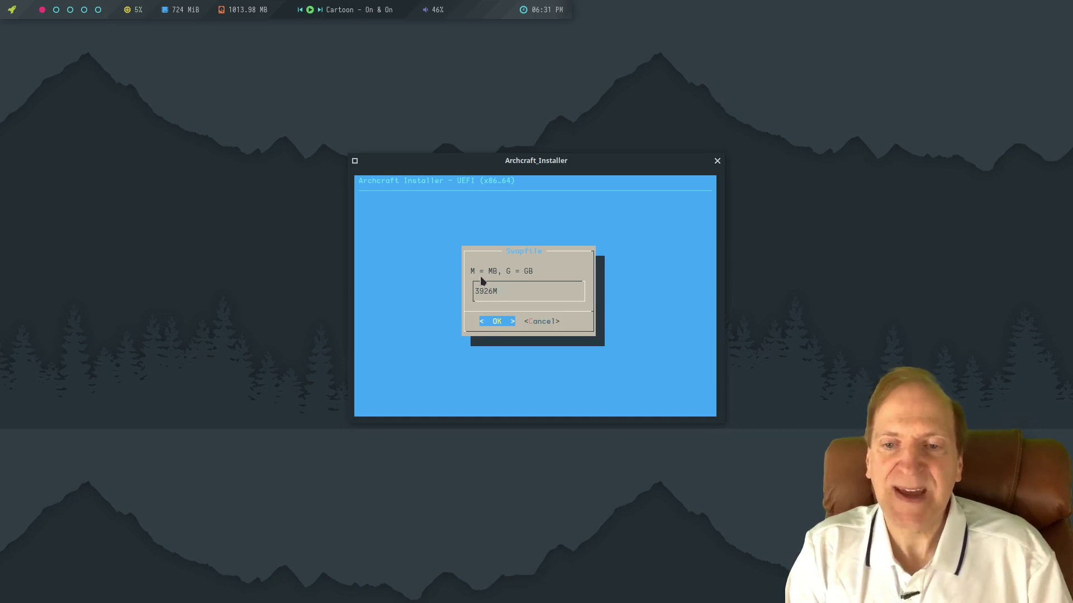
click(500, 322)
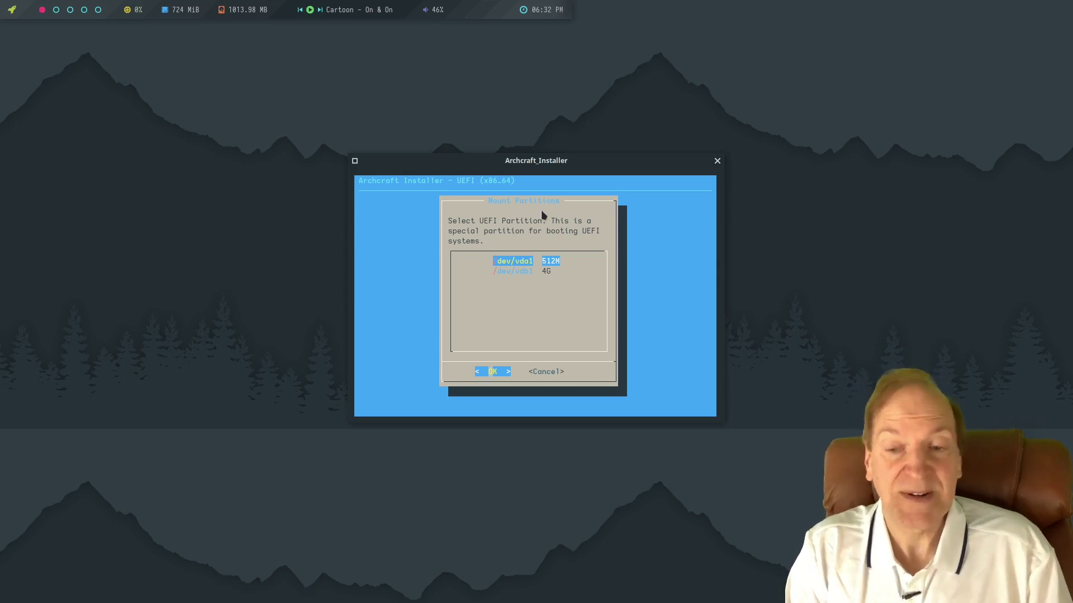
Select /dev/vda1 (512M) as the UEFI partition and agree to reformat it.
click(493, 372)
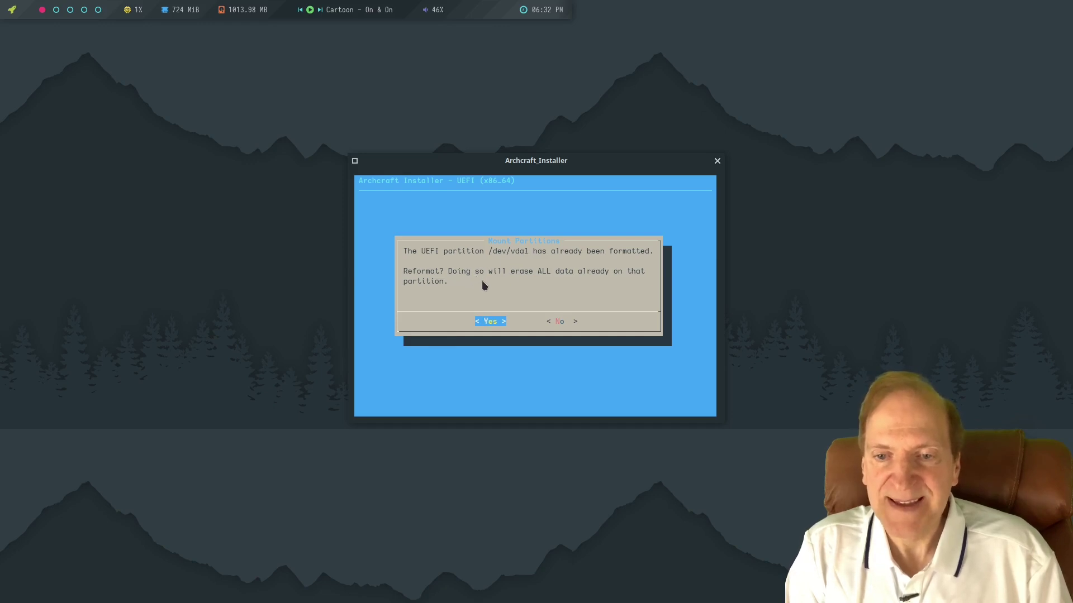
click(487, 321)
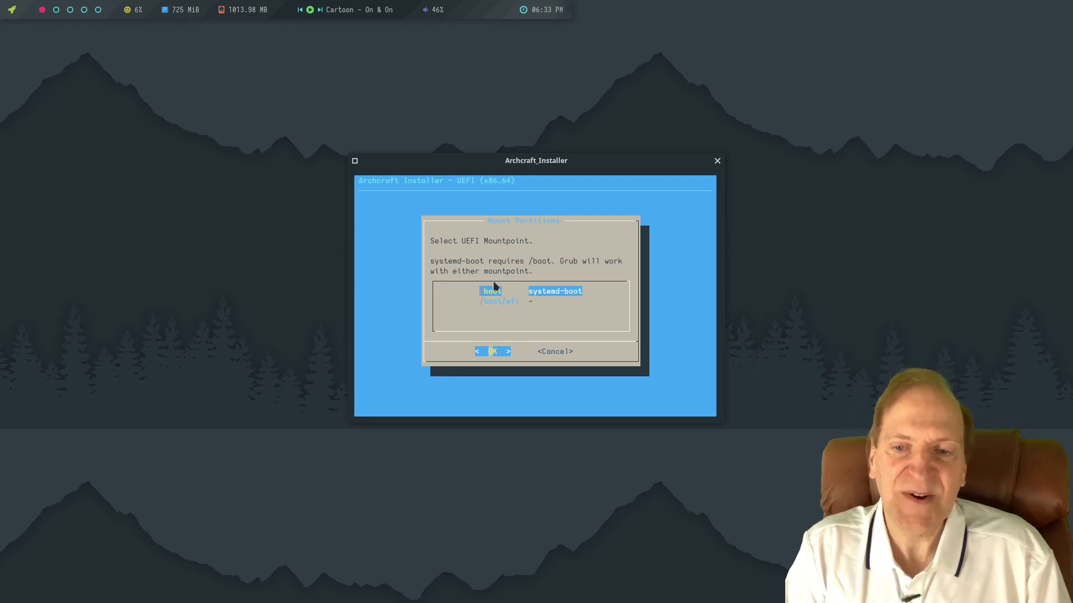
Mount /dev/vda1 at /boot/efi, finish partition mounting, and go back to the Main Menu.
click(494, 301)
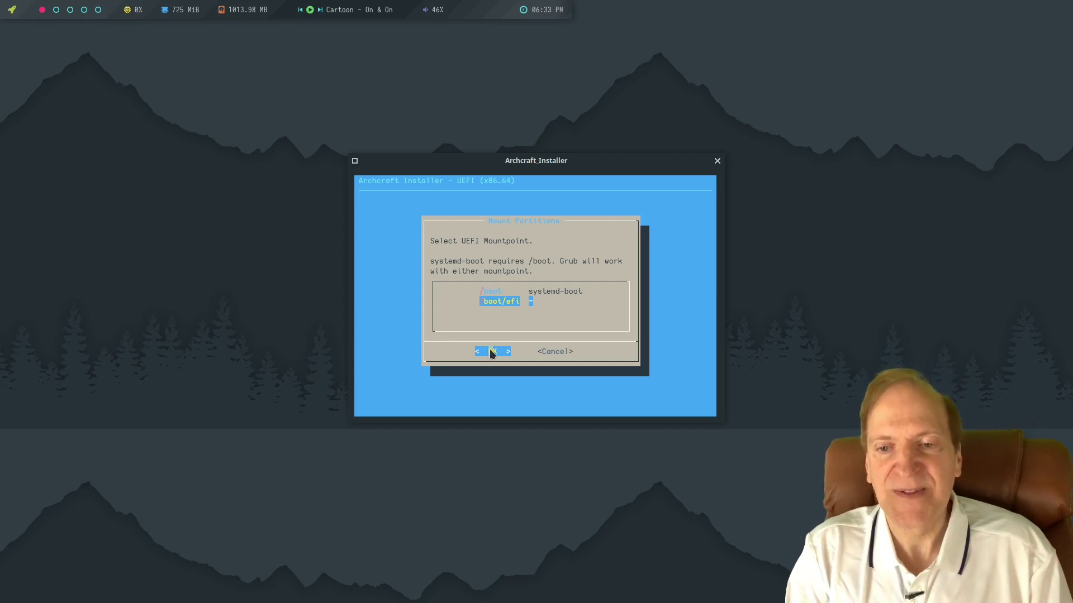
click(491, 351)
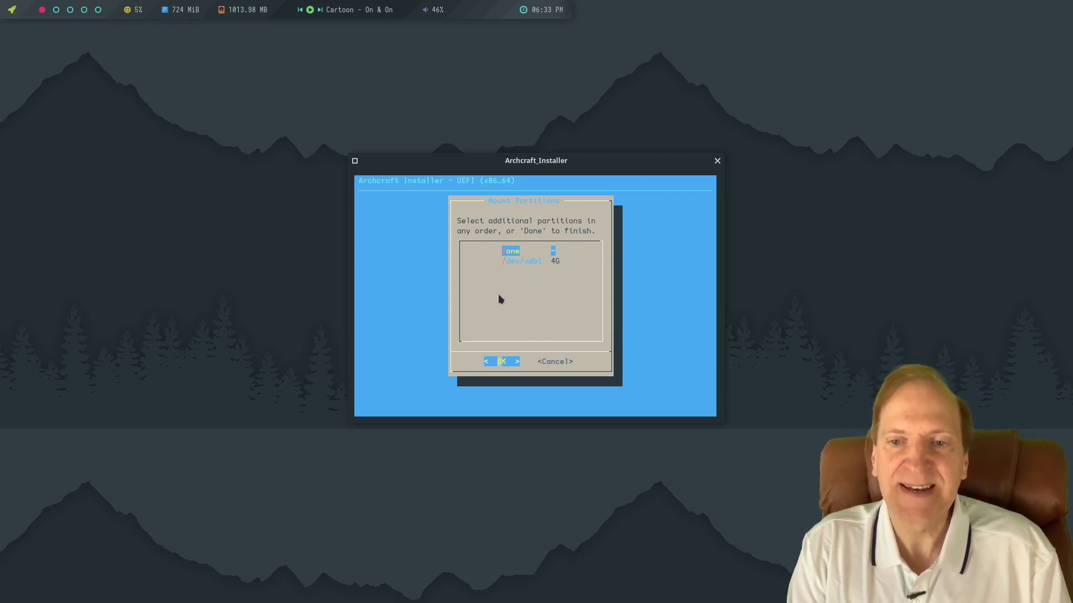
click(499, 362)
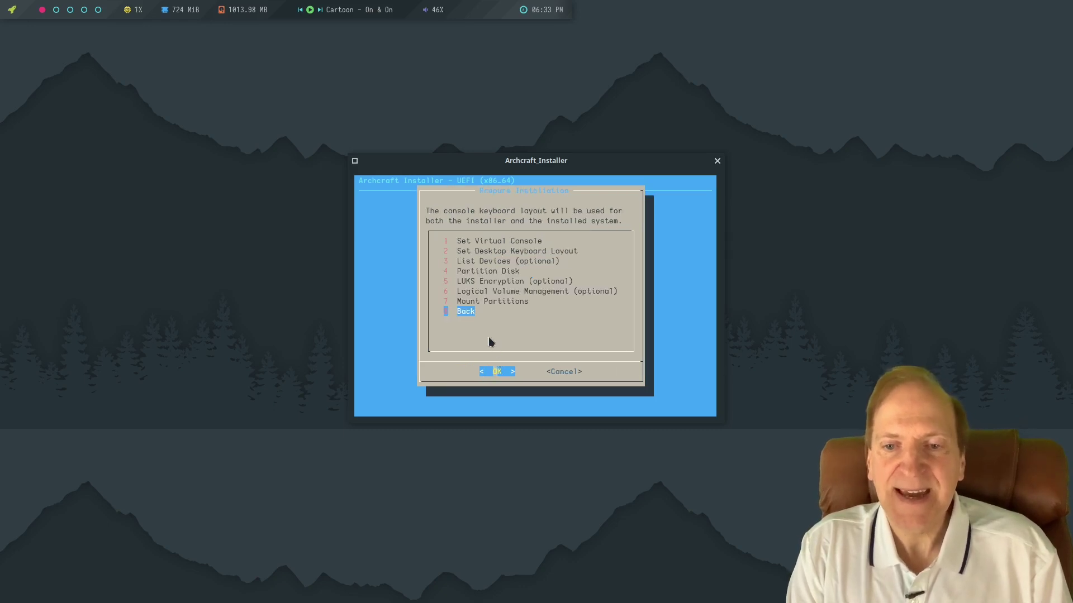
click(501, 371)
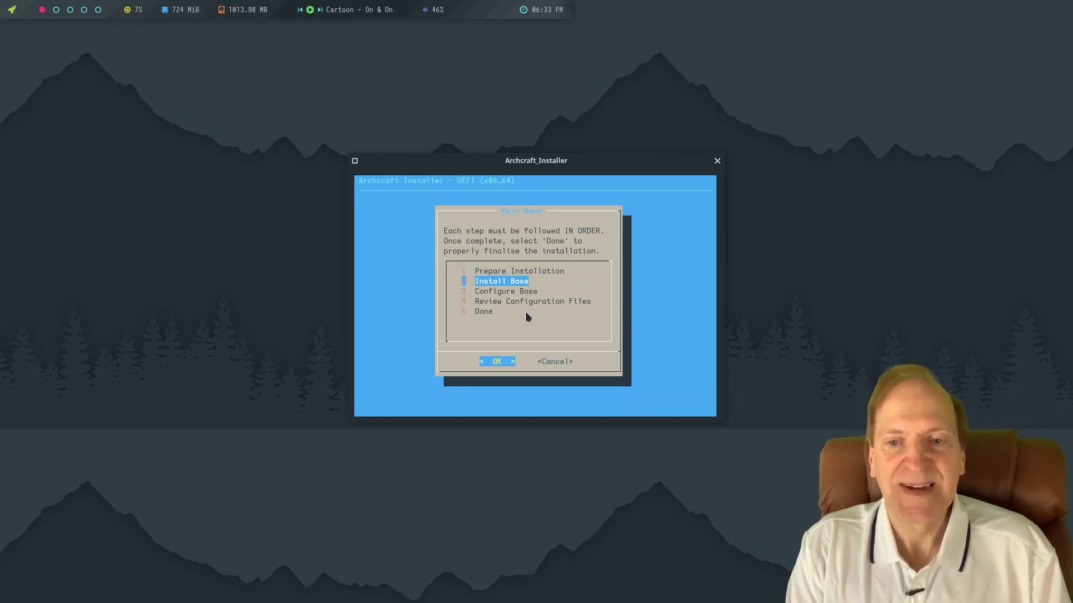
Run Install Base Packages from the Install Base menu.
click(493, 363)
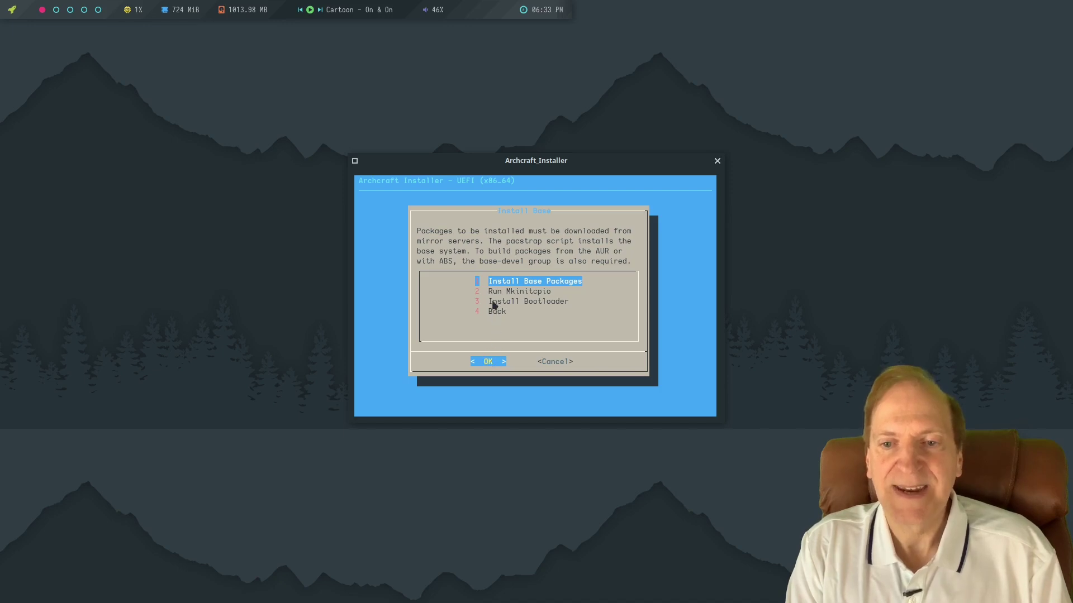
click(486, 362)
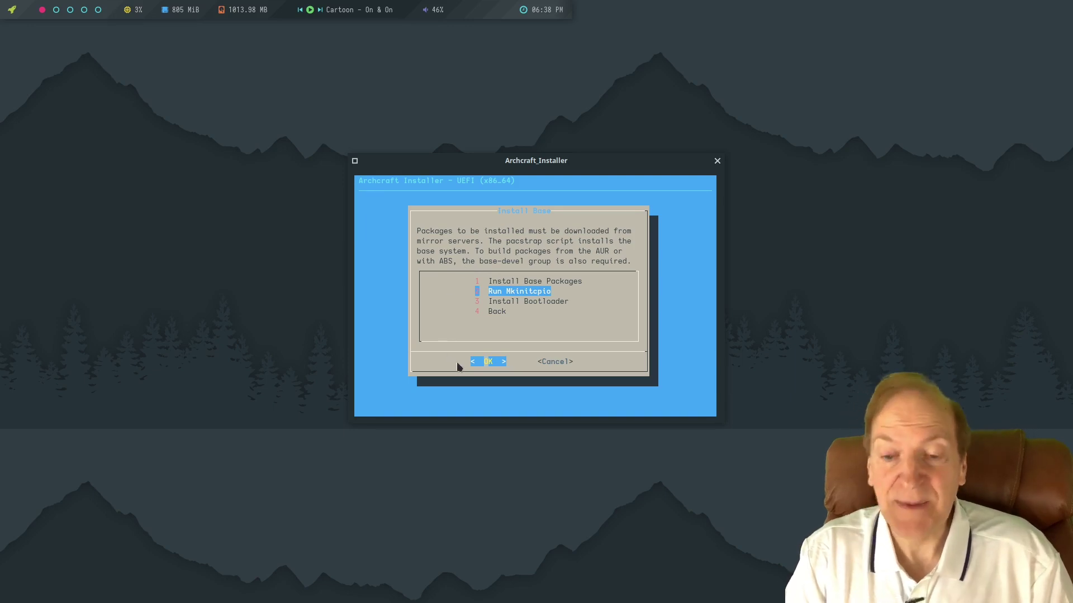
Build the initramfs for kernel 5.11.12-arch1-1 with mkinitcpio and bring up the bootloader choice.
click(479, 362)
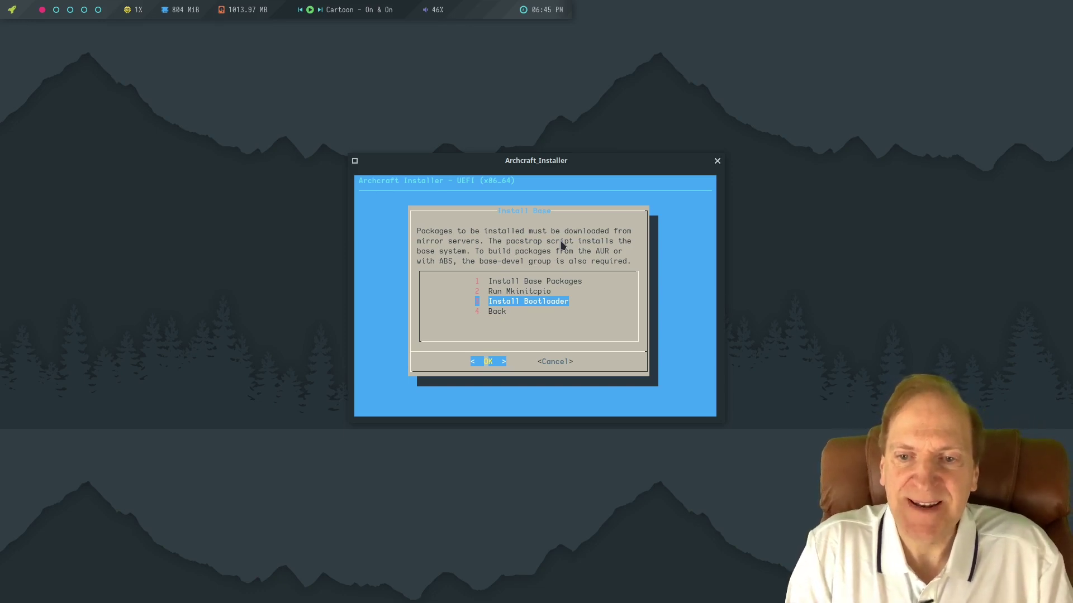
key(Return)
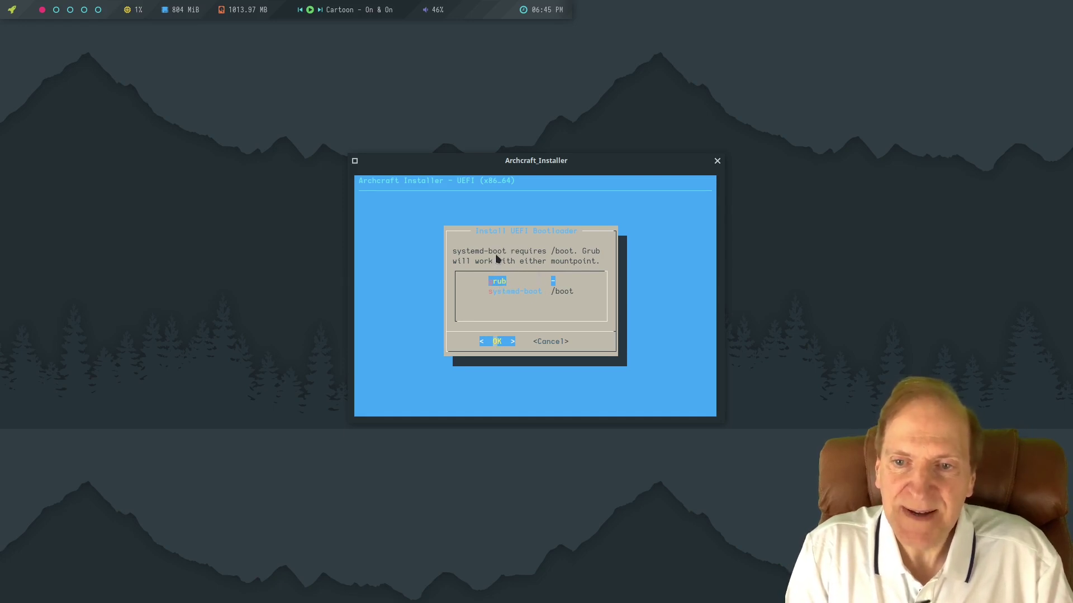
Choose grub as the UEFI bootloader and set it as the default.
key(Return)
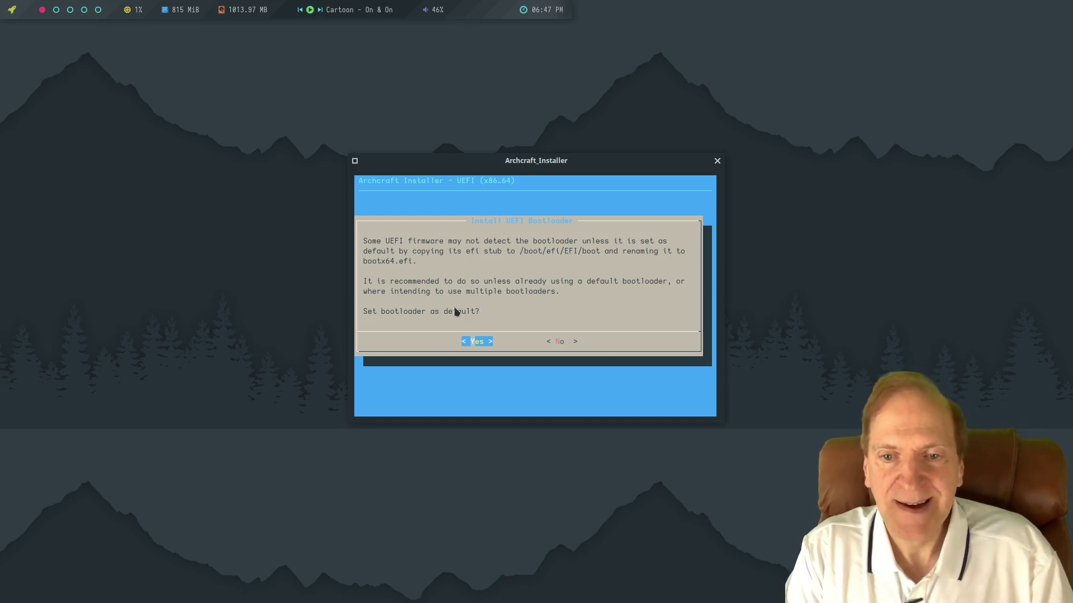
click(469, 341)
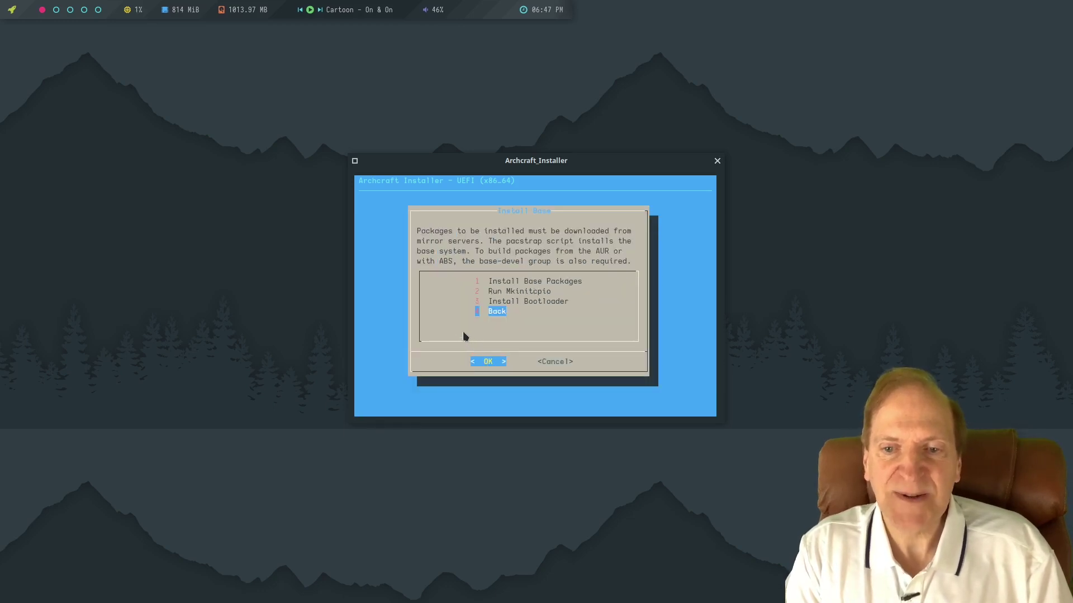
Back in Configure Base, generate the FSTAB with genfstab -U -p using device UUIDs.
click(487, 362)
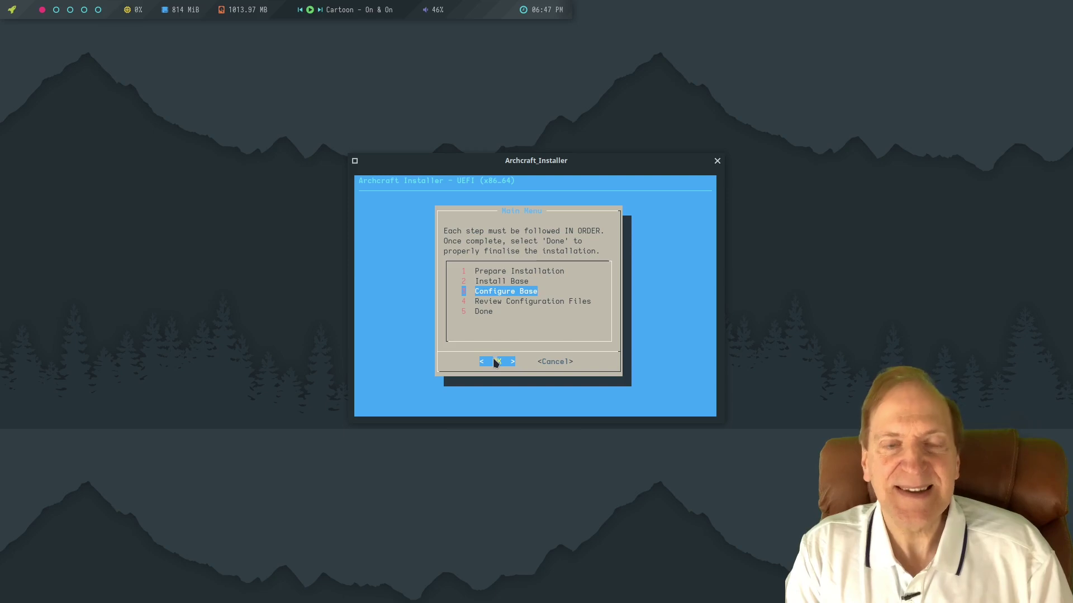
click(495, 362)
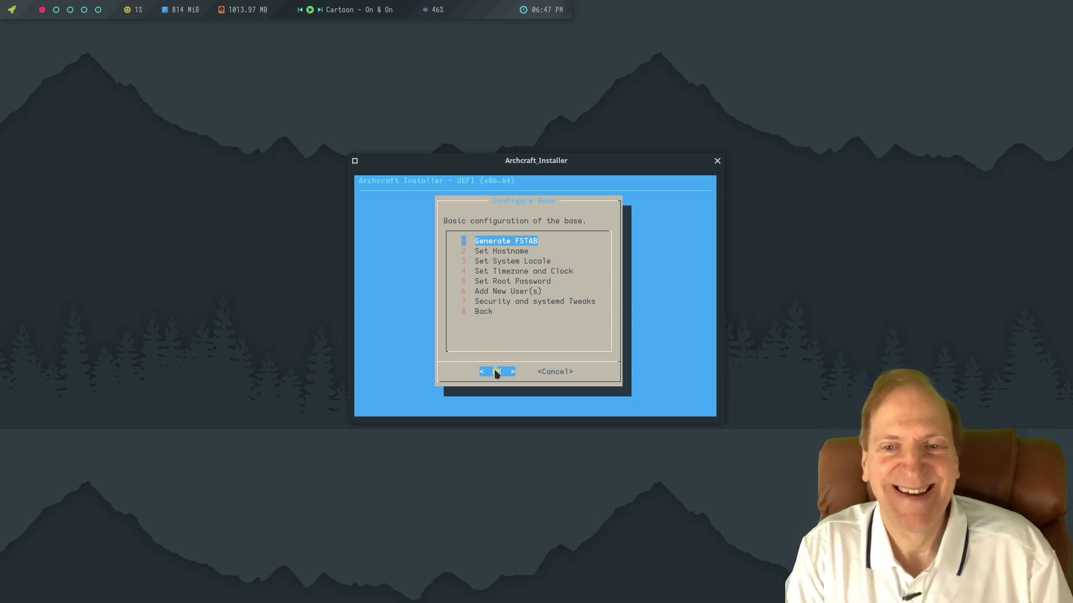
click(496, 372)
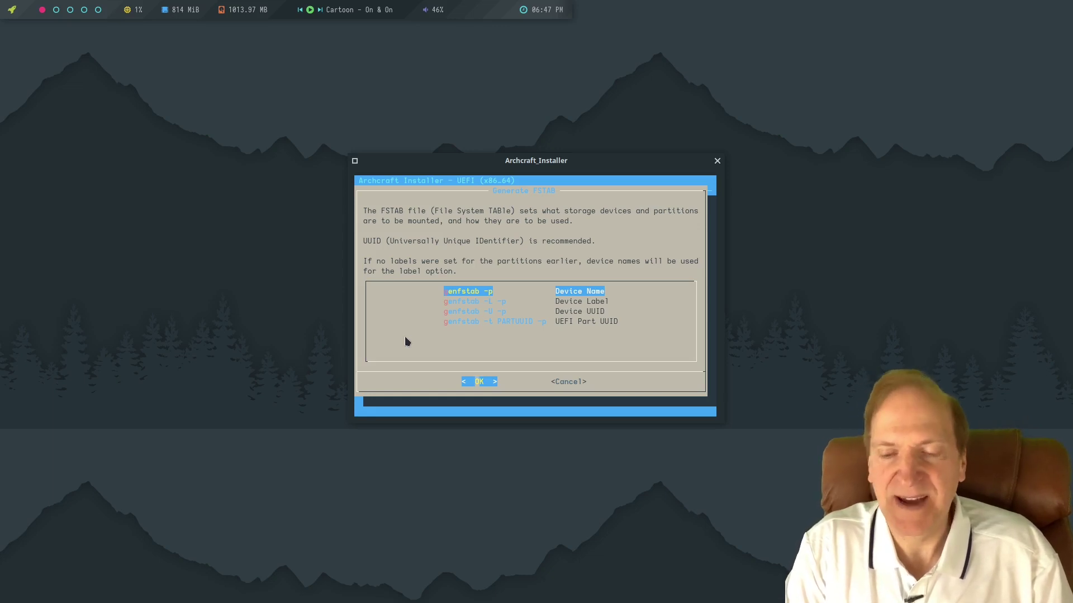
key(Down)
key(Down)
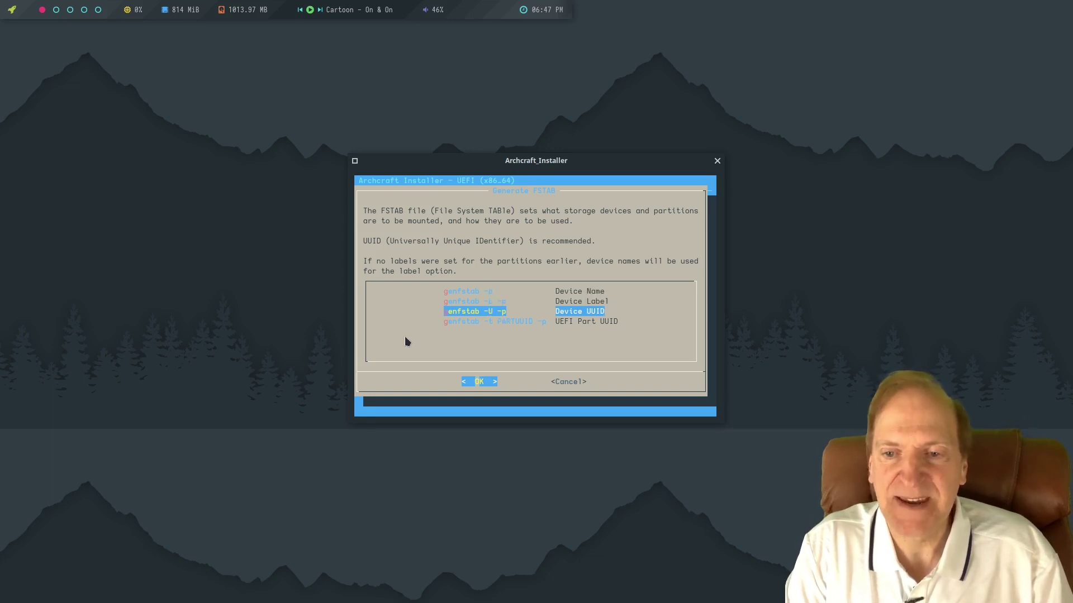
click(472, 380)
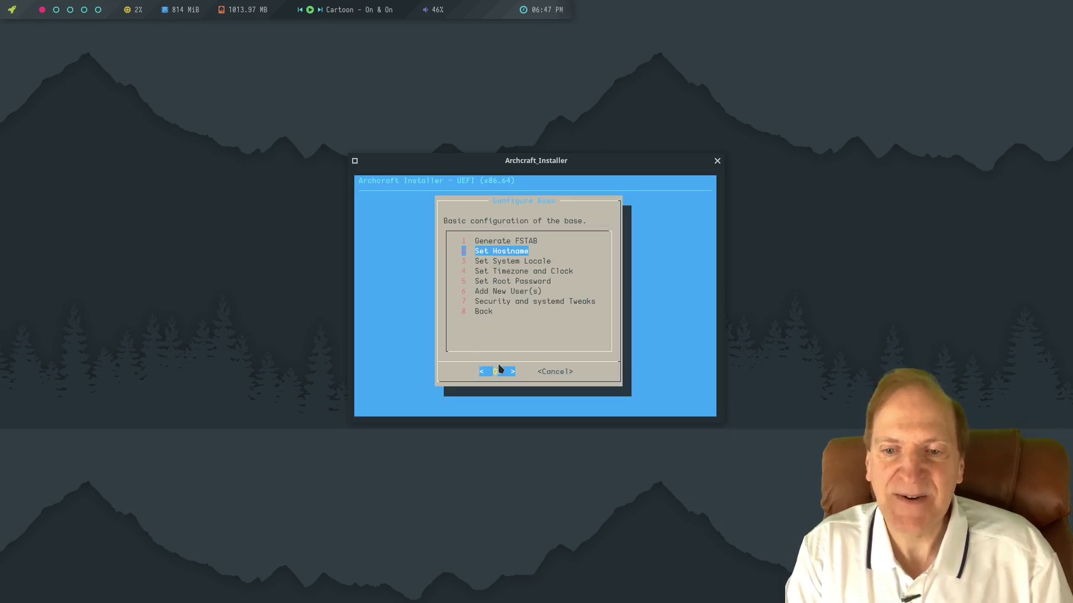
Keep 'archcraft' as the hostname and set the system locale to en_US.UTF-8.
click(499, 371)
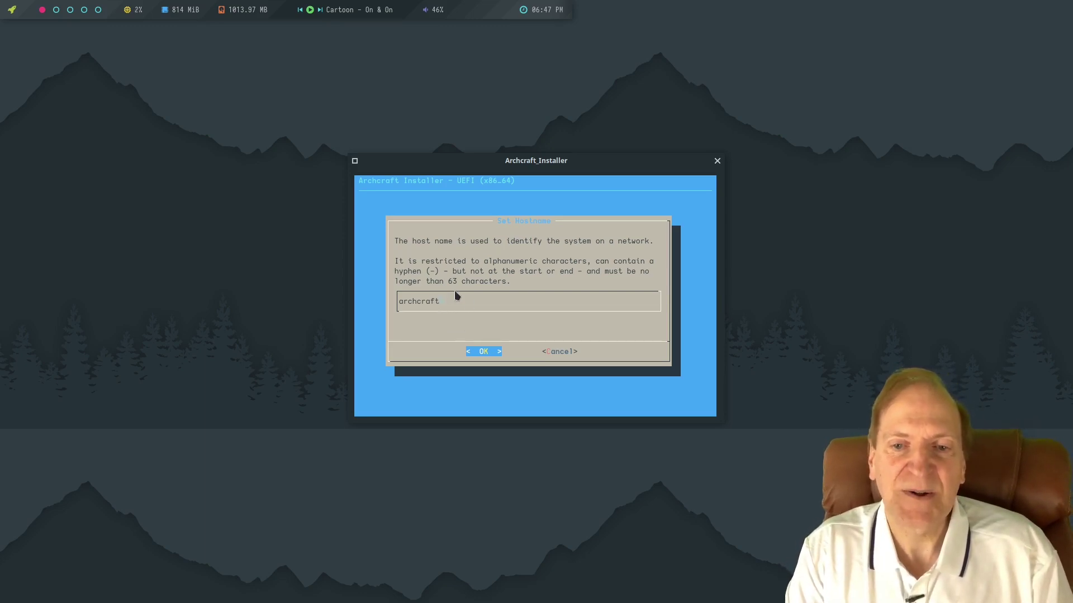
click(485, 353)
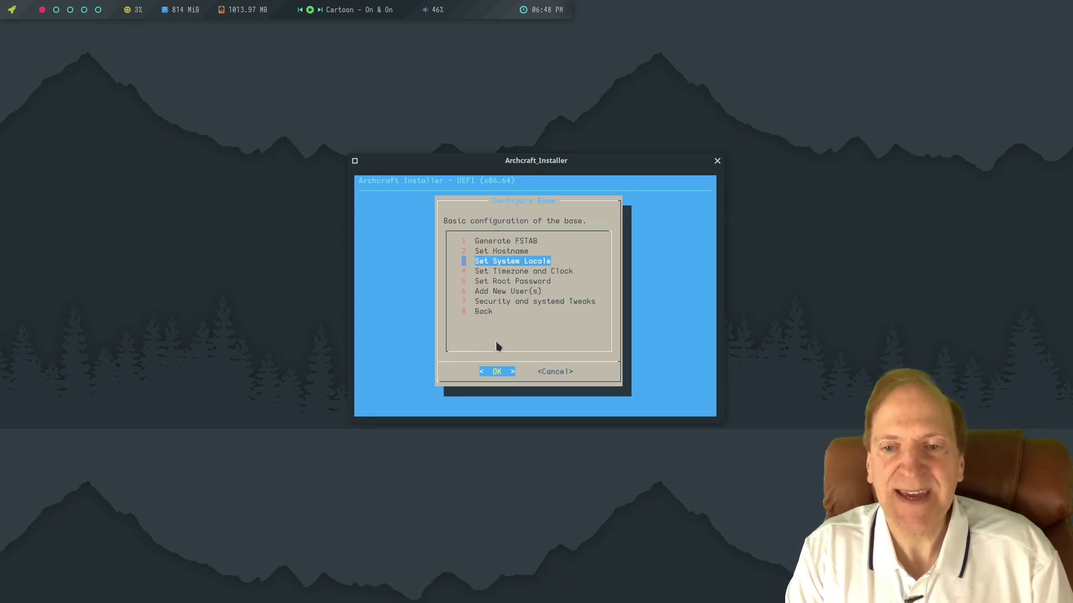
click(495, 371)
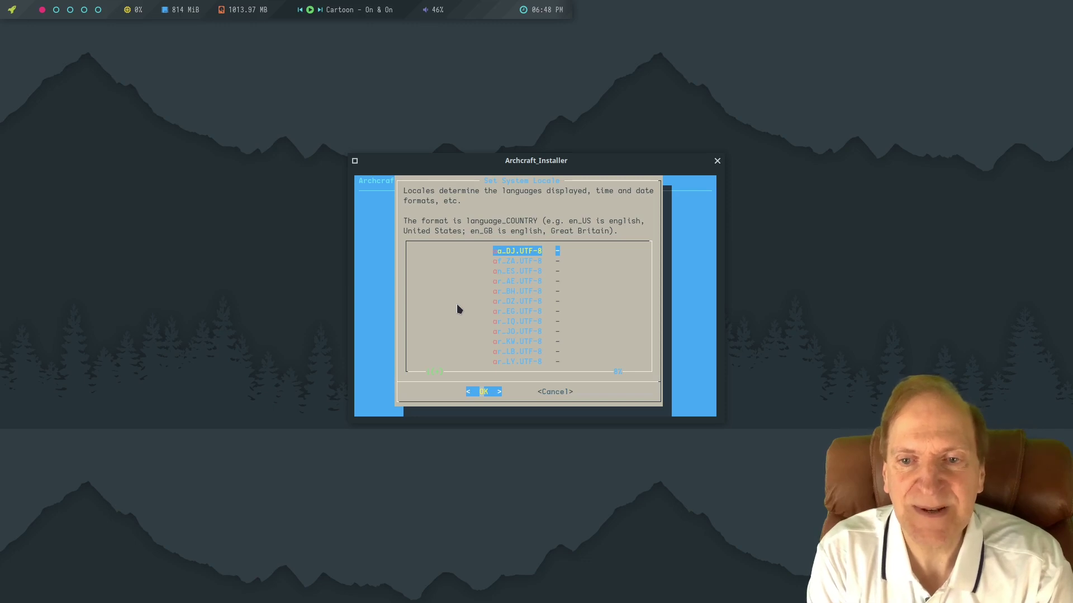
scroll(457, 309, down, 13)
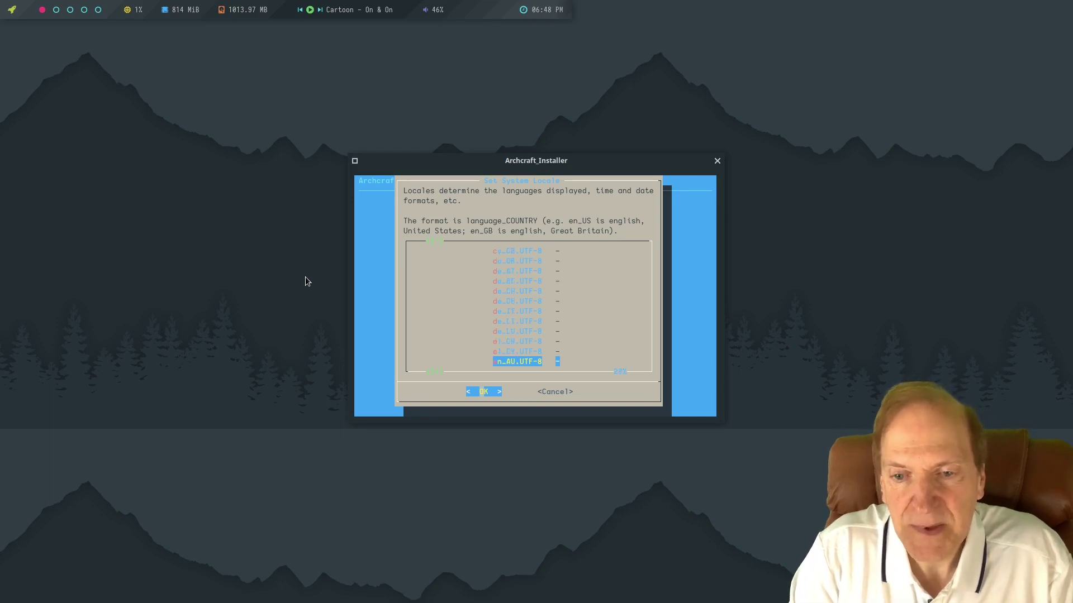
key(Down)
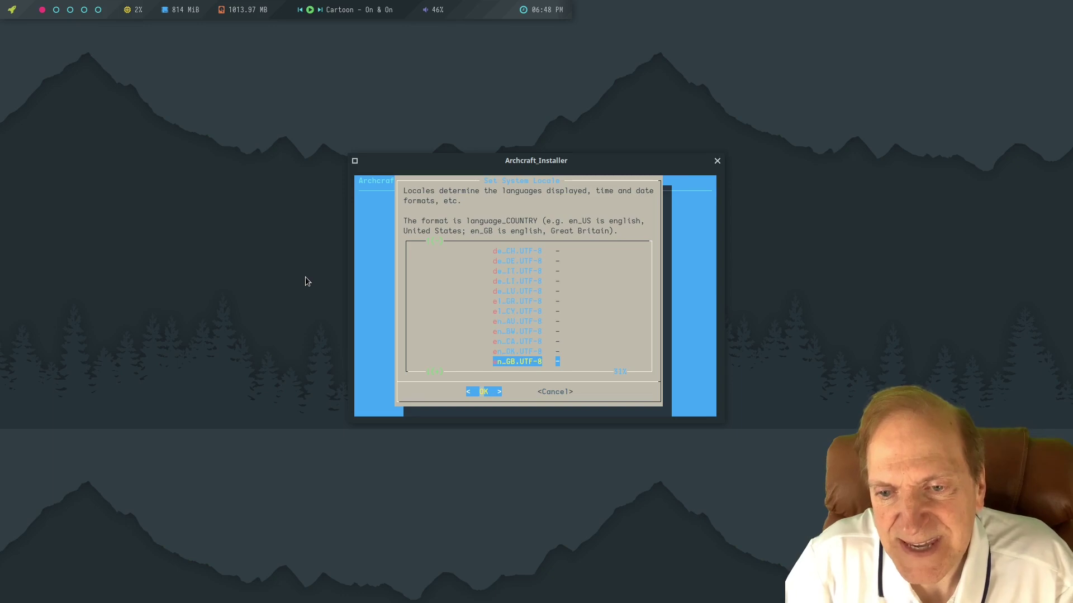
key(Down)
key(Down)
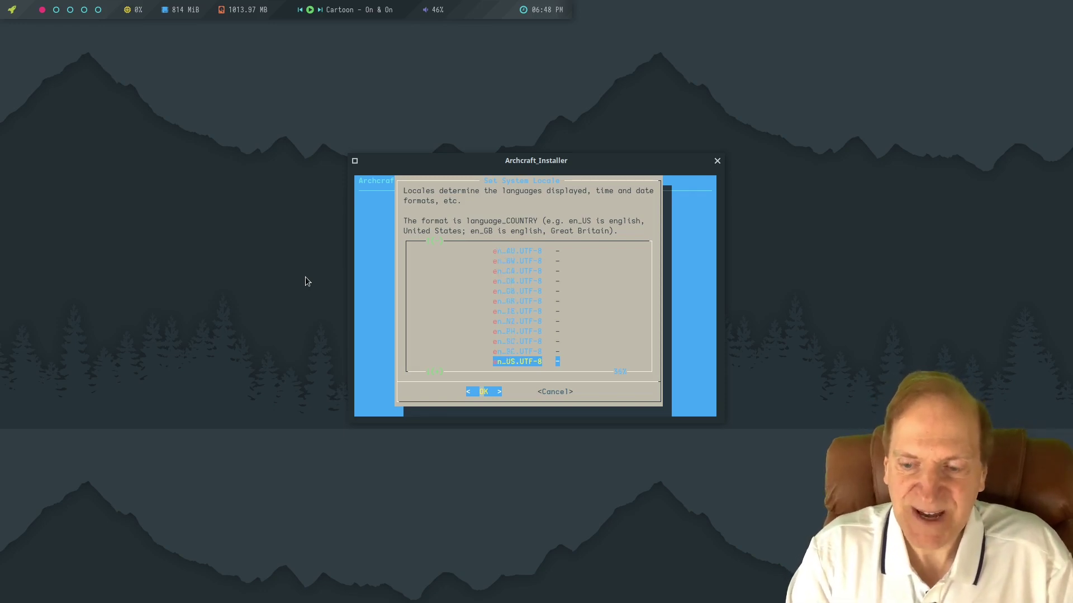
key(Up)
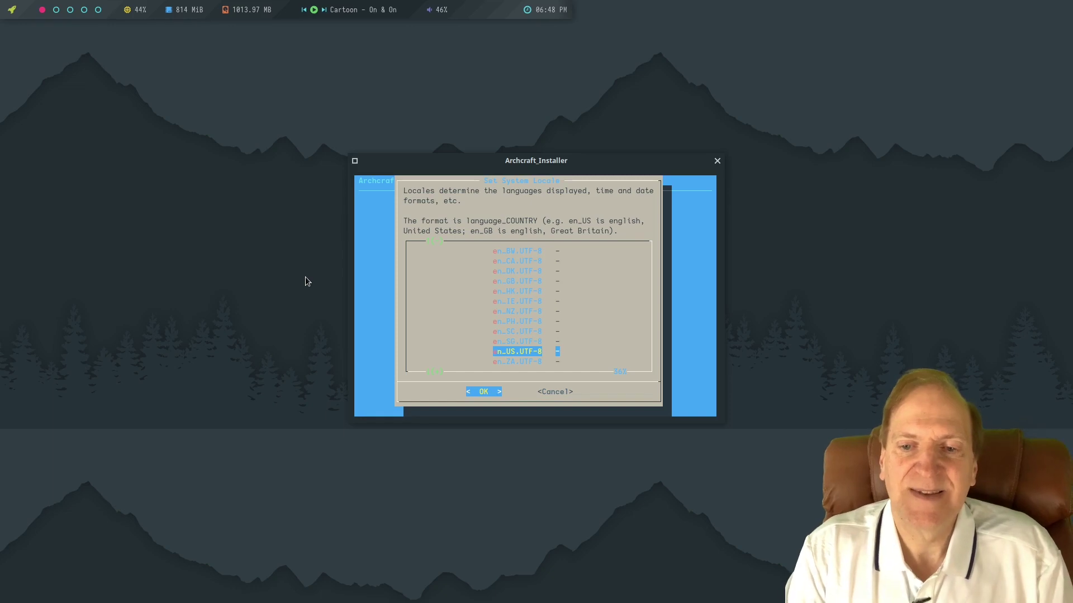
key(Return)
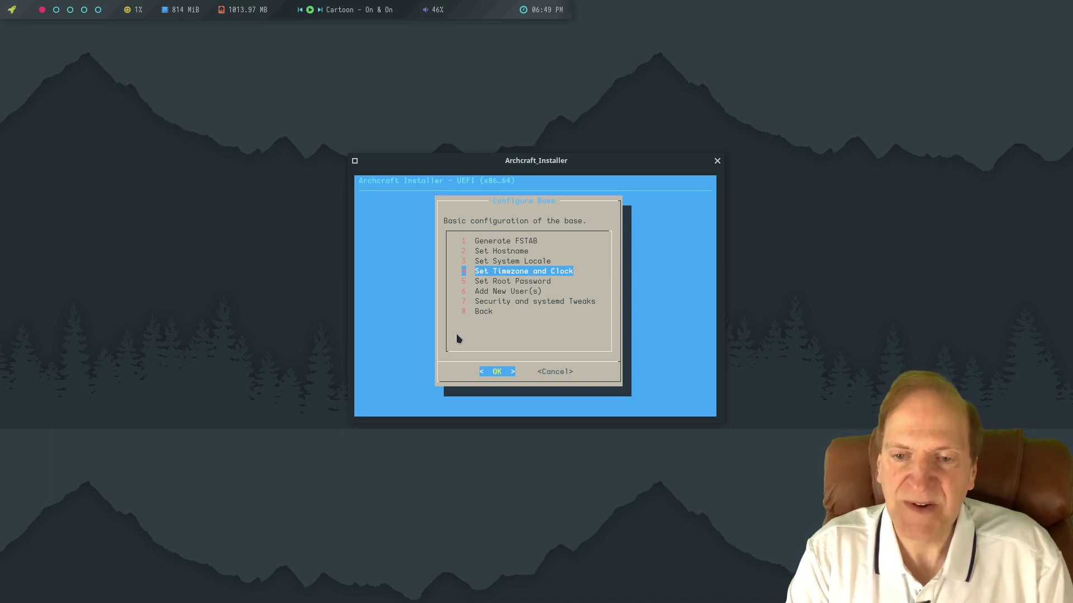
Set the time zone to America/New_York with the hardware clock on localtime.
key(Return)
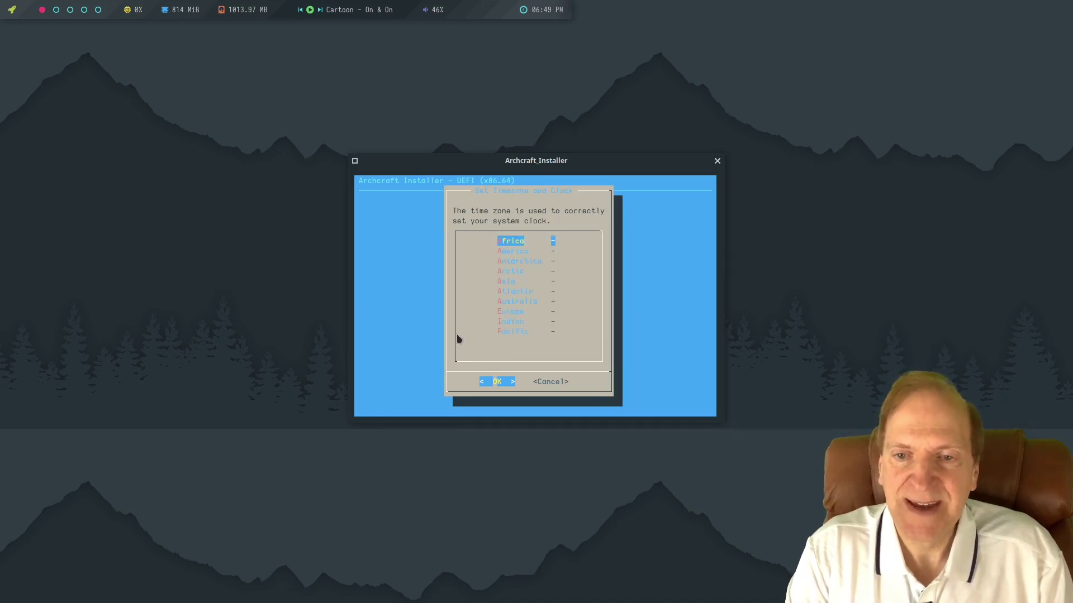
key(Down)
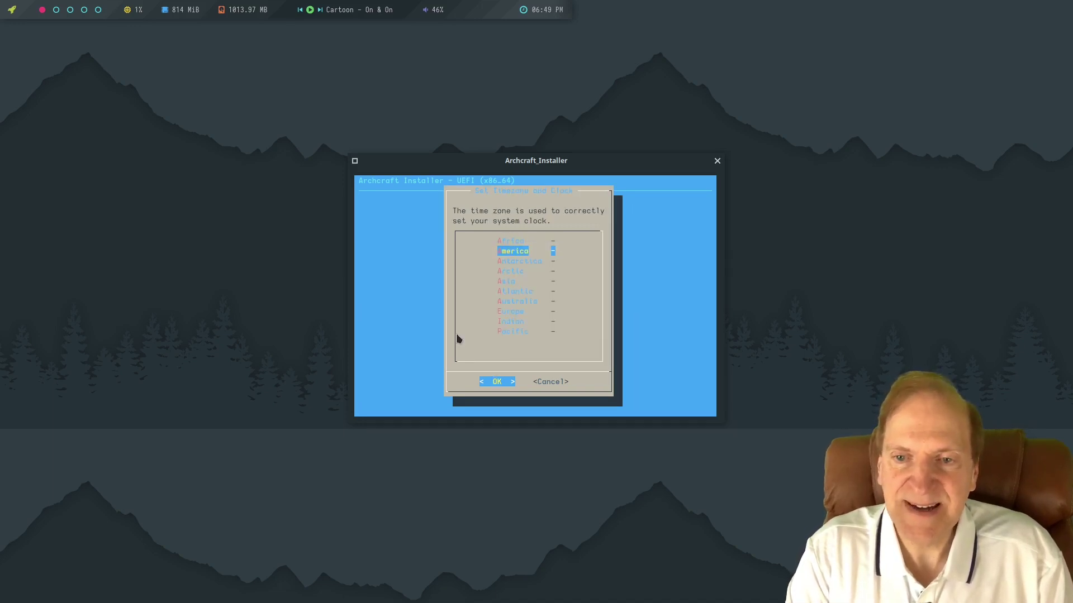
key(Return)
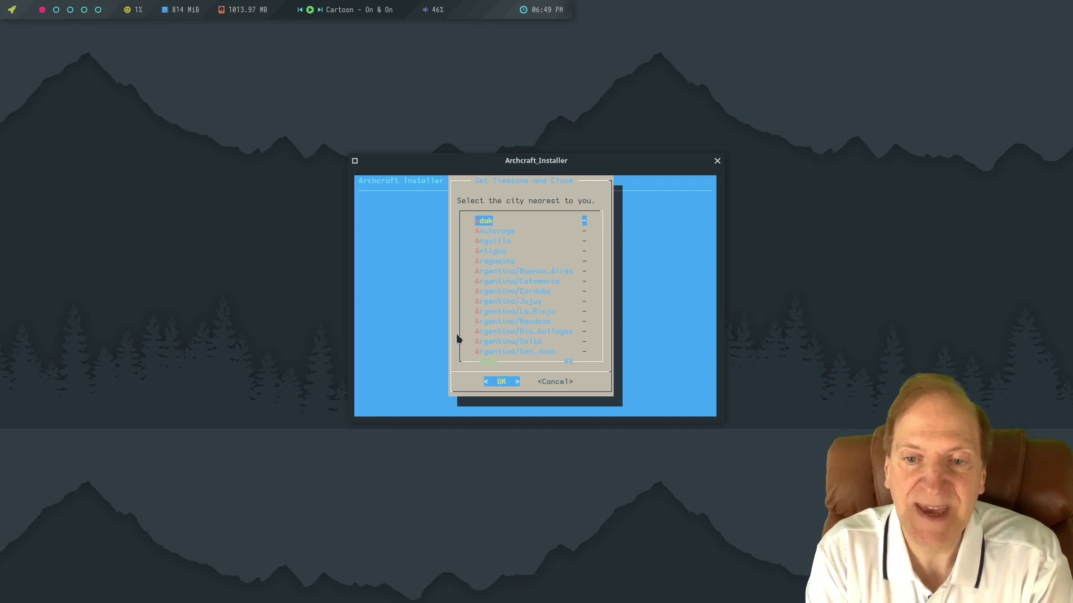
key(n)
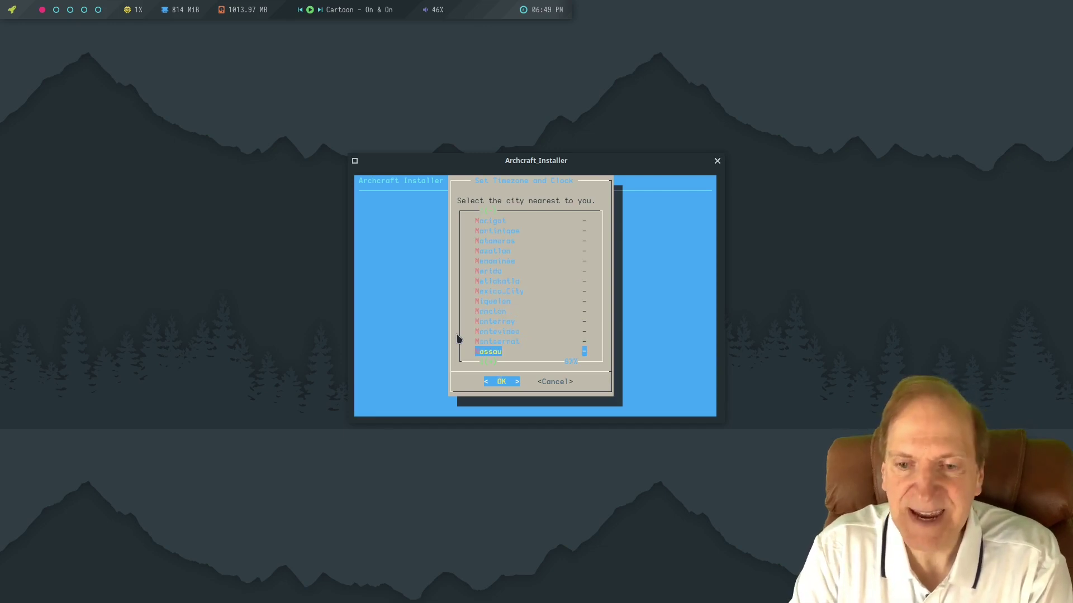
key(n)
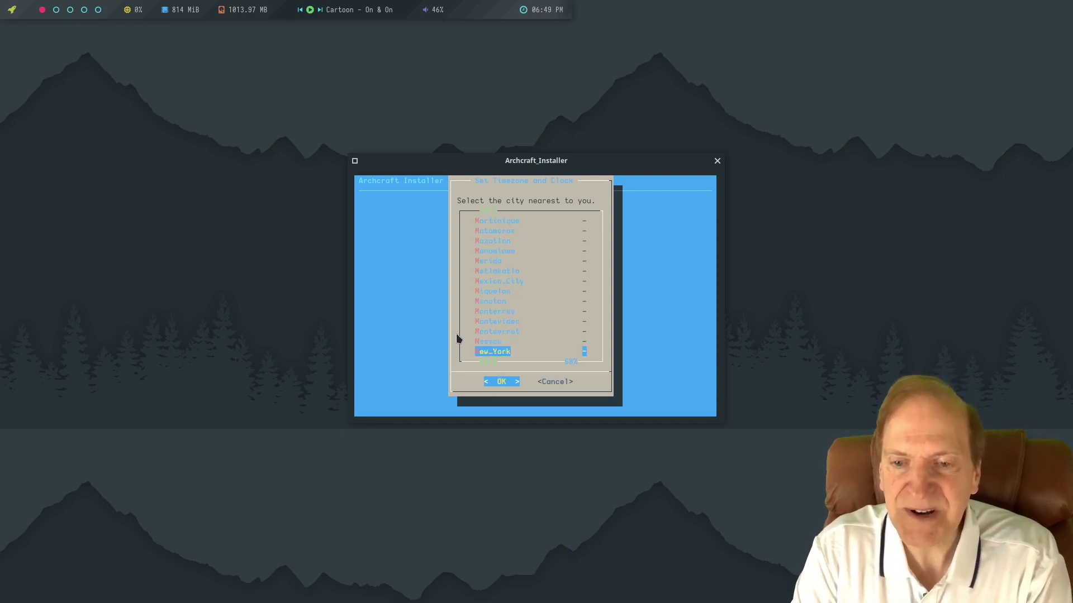
key(Return)
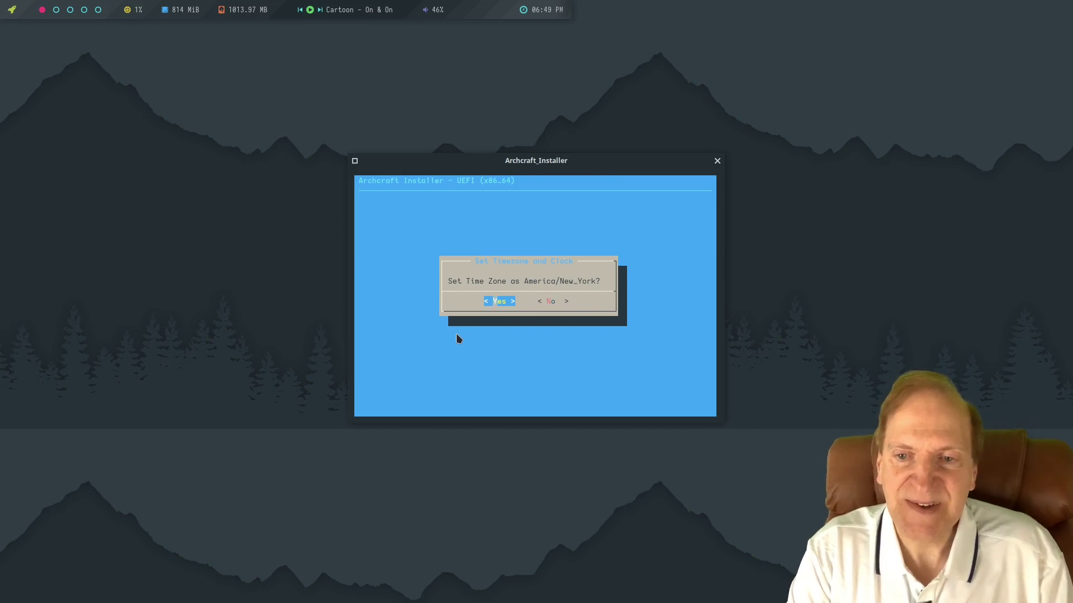
key(Return)
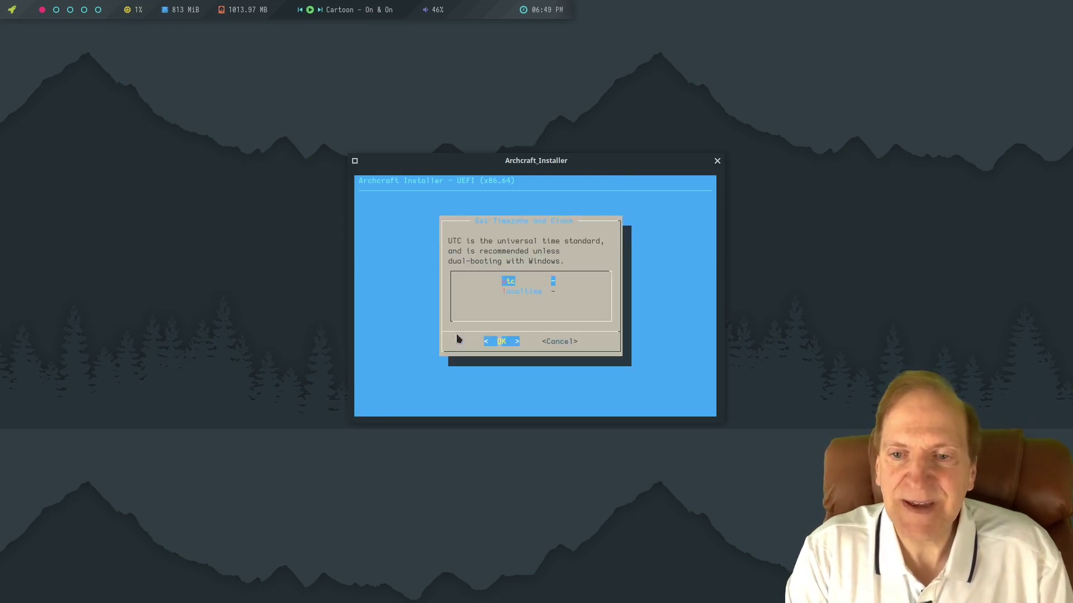
key(Down)
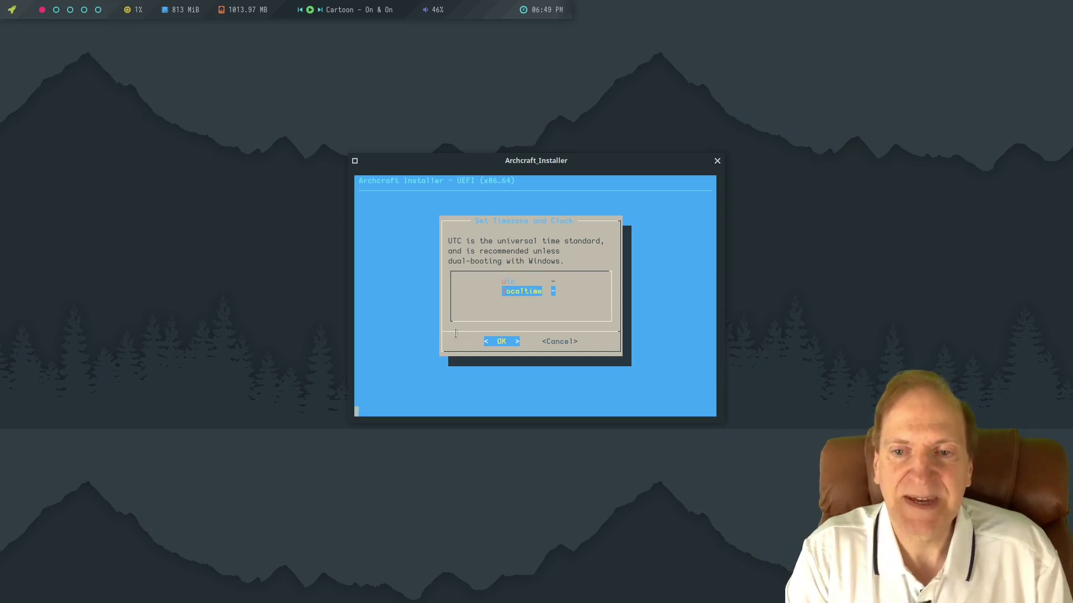
key(Return)
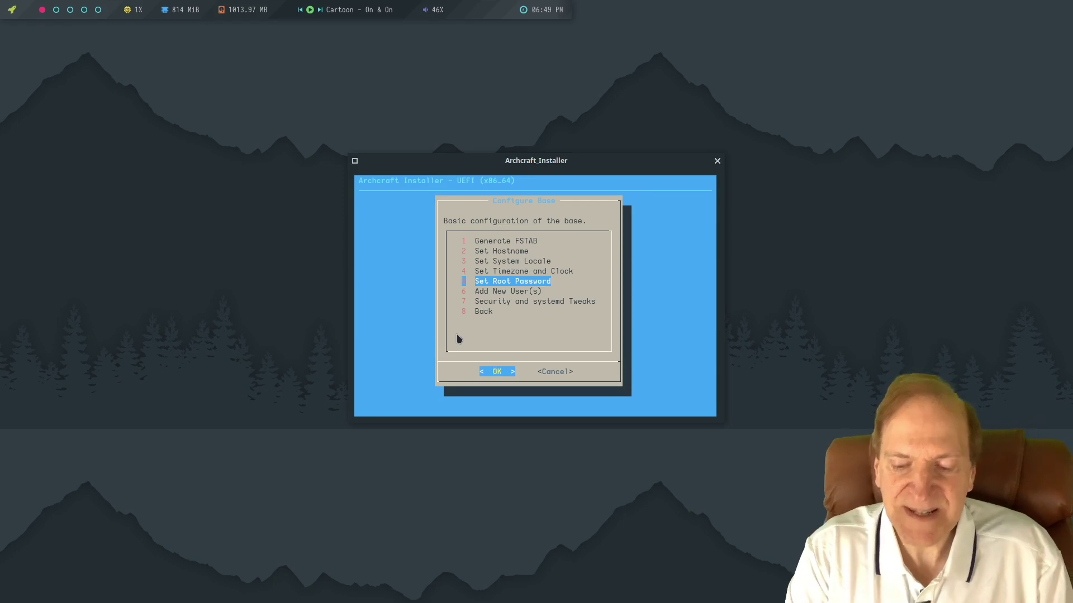
Set the root password and confirm it by re-entering it.
key(Return)
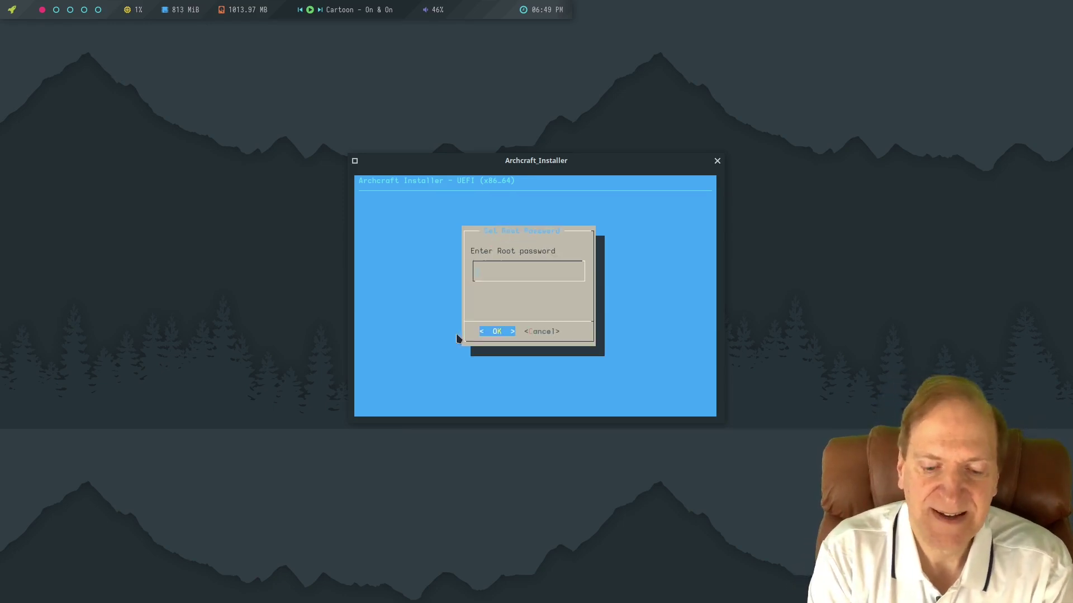
text(*******)
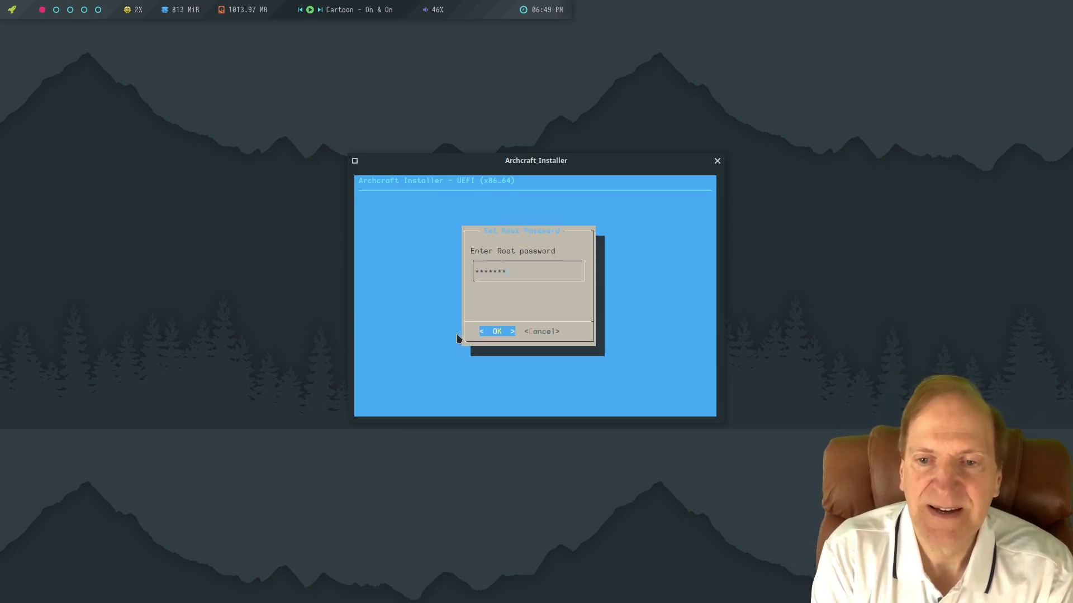
key(Return)
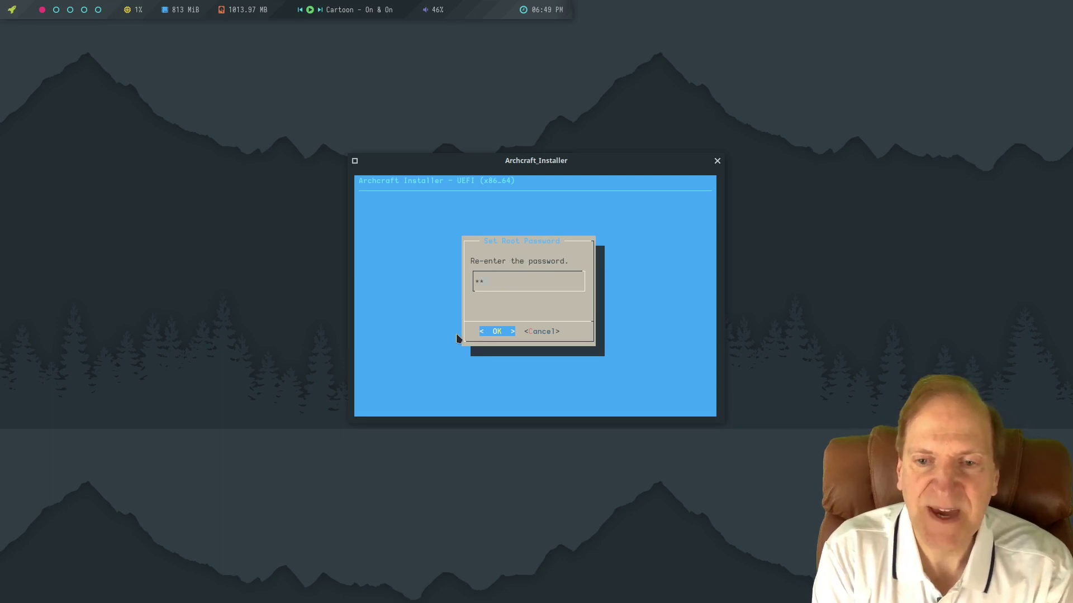
text(**)
key(Return)
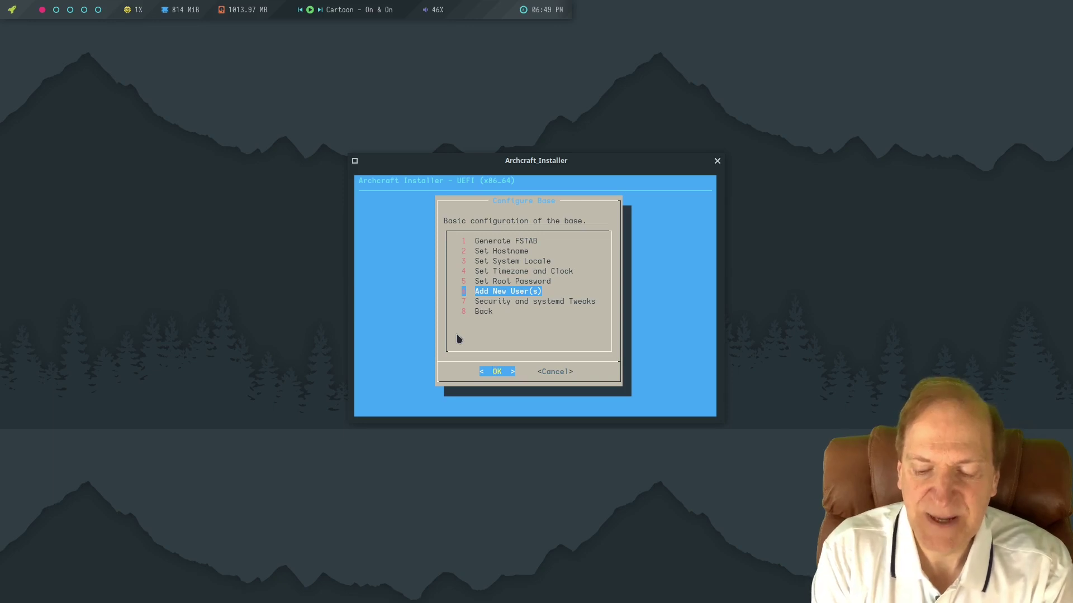
Create a new user with an all-lowercase user name and a confirmed password.
key(Return)
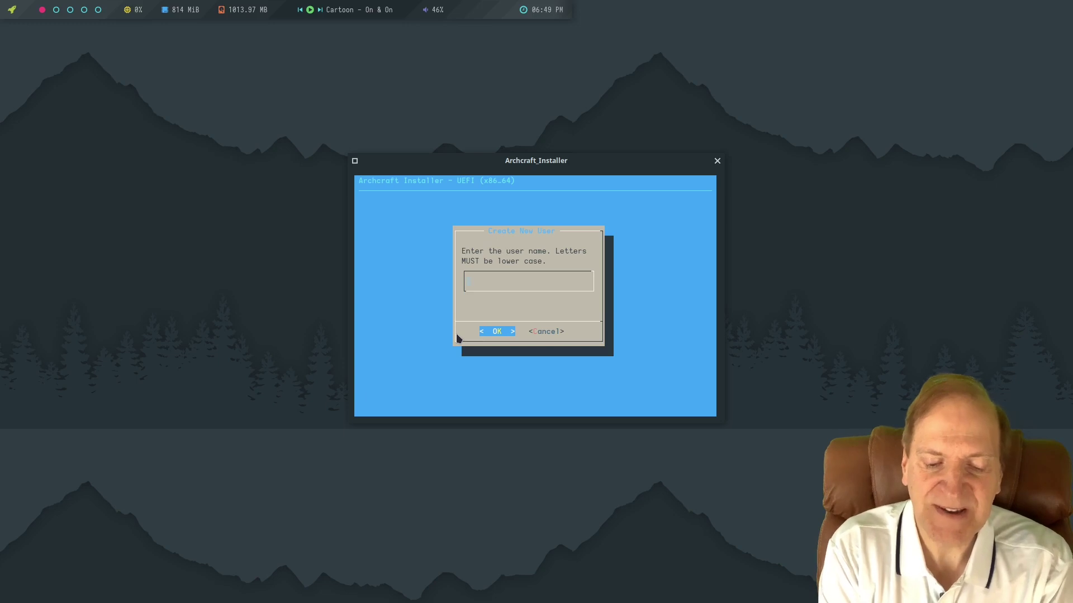
text(Toadwick)
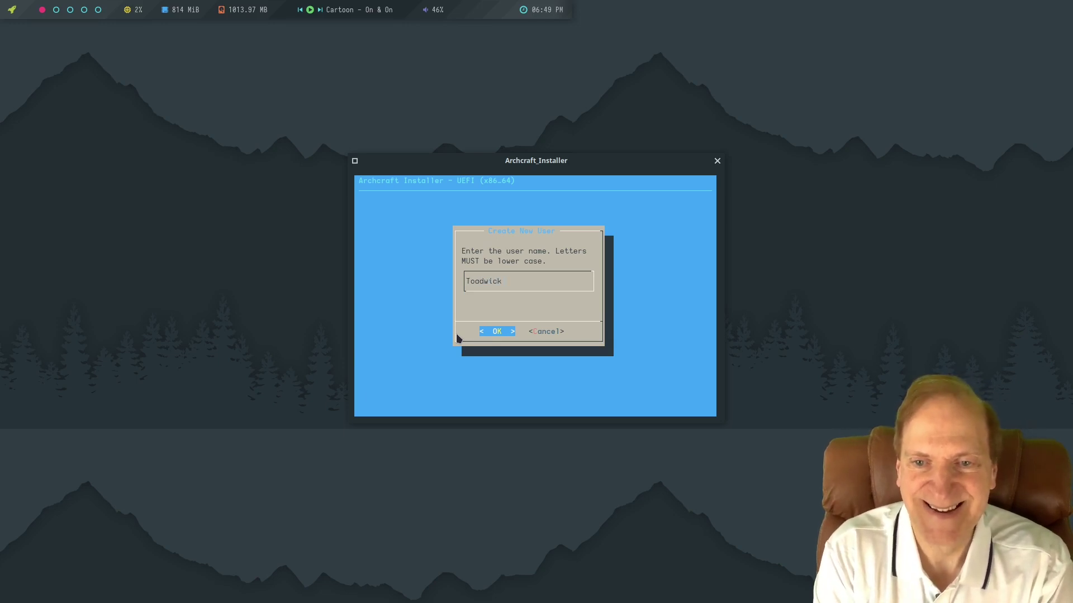
key(BackSpace)
key(BackSpace)
key(BackSpace)
key(BackSpace)
key(BackSpace)
key(BackSpace)
key(BackSpace)
key(BackSpace)
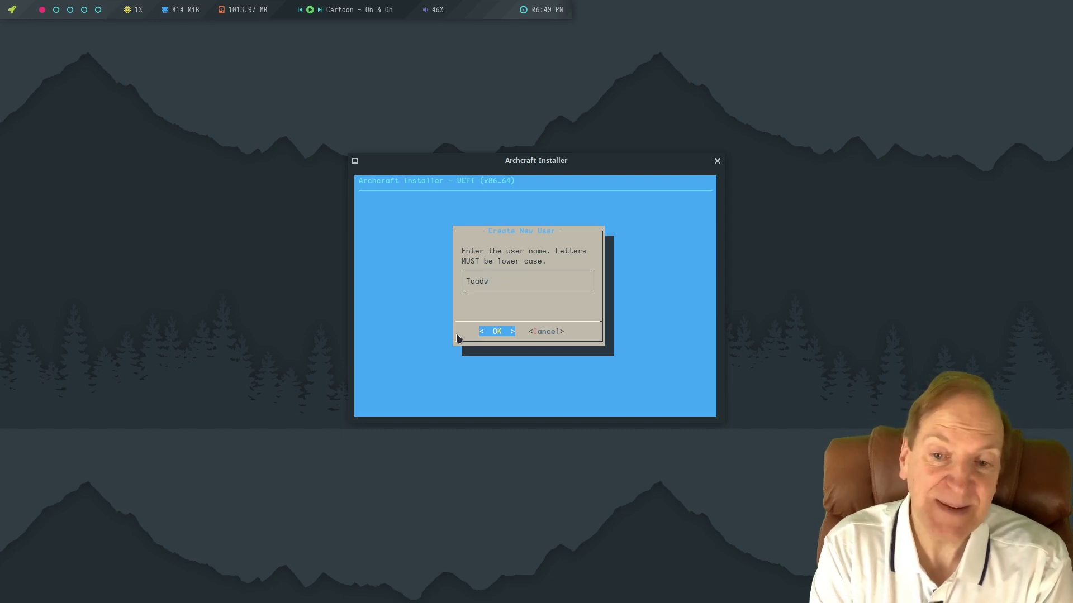
text(toodwi)
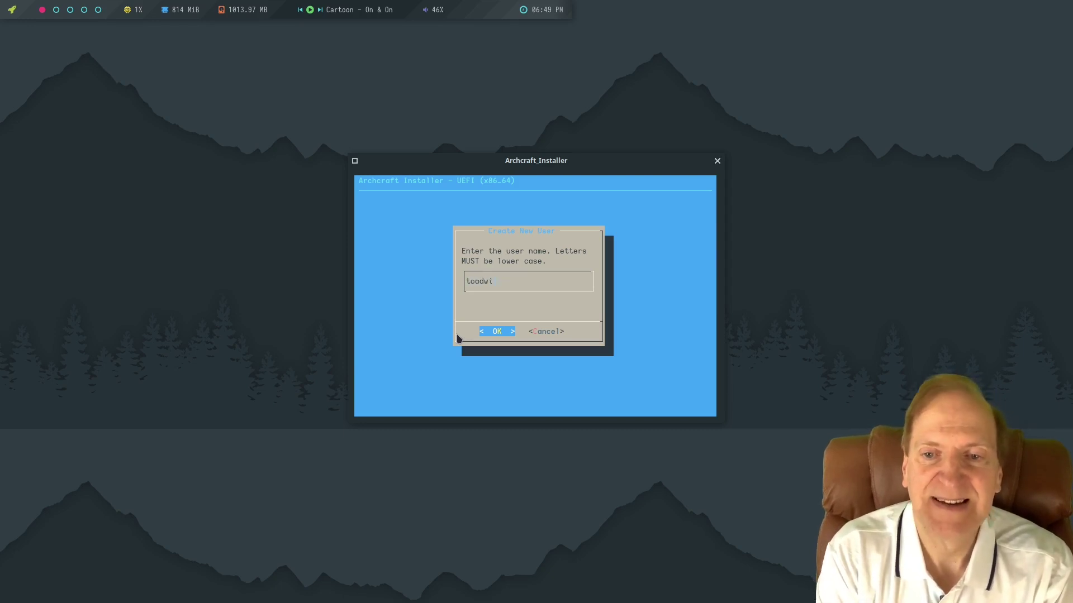
text(ck)
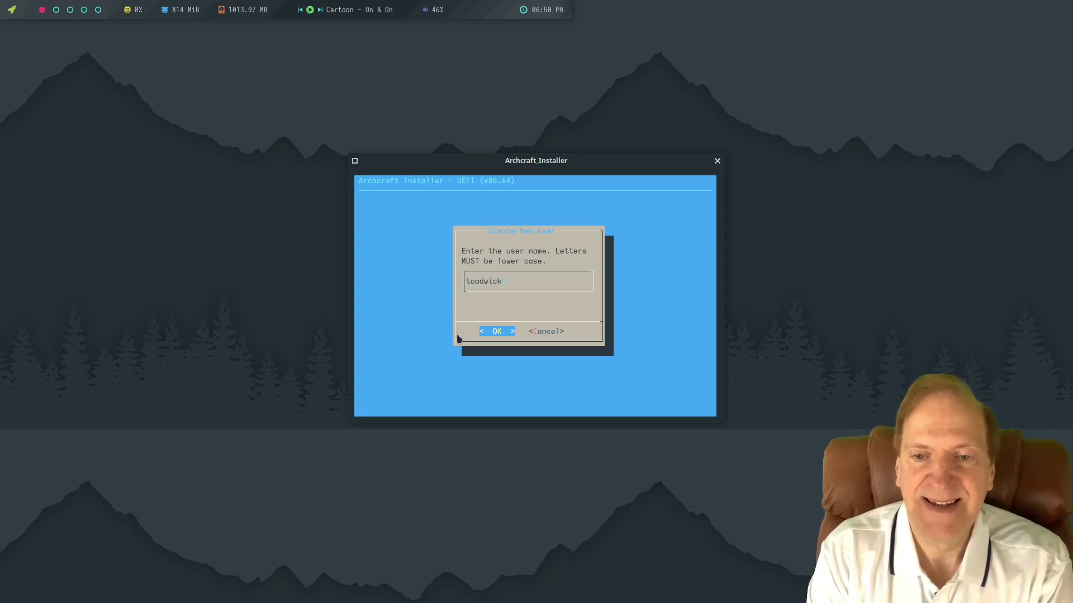
key(Return)
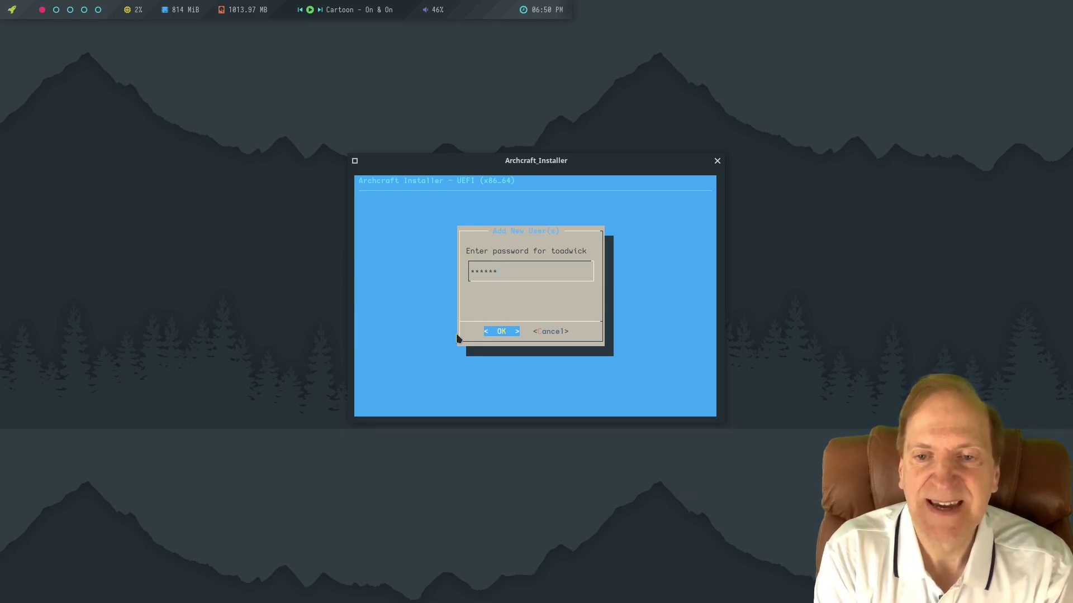
key(Return)
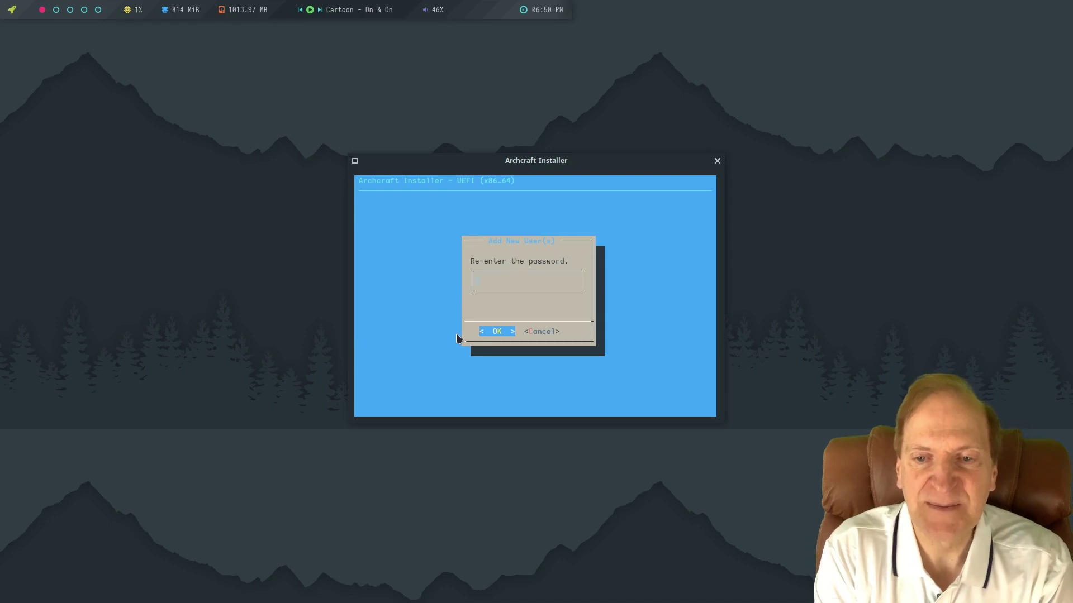
text(***)
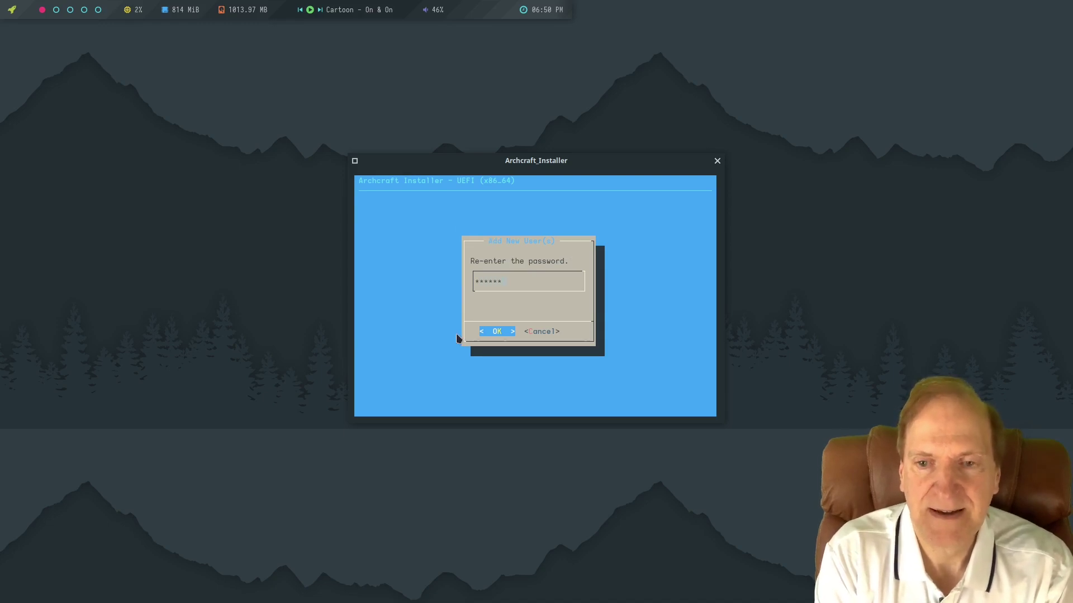
key(Return)
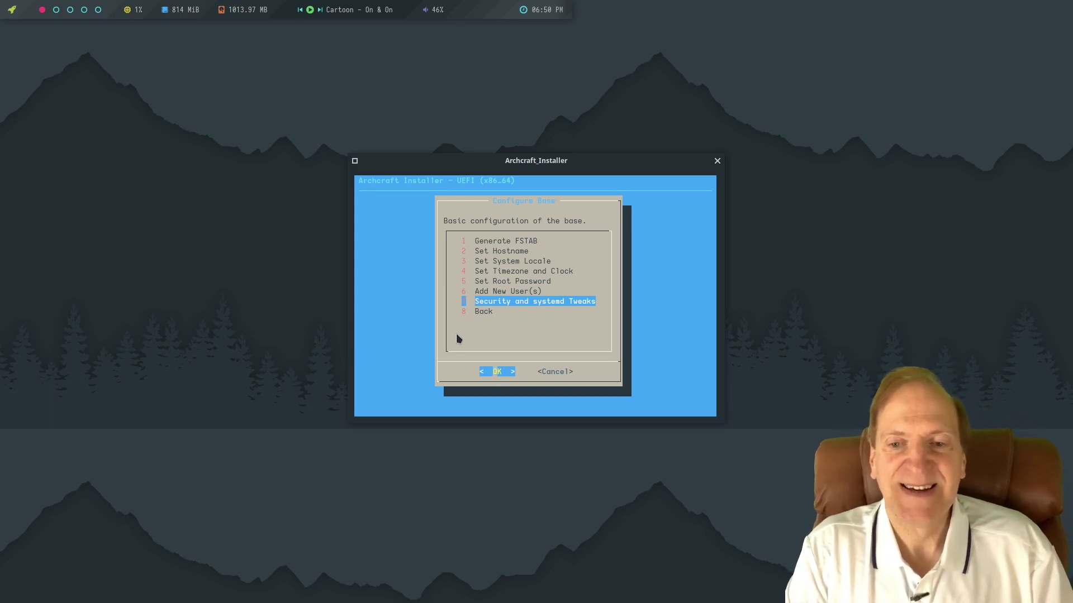
Open Security and systemd Tweaks and back out to the Main Menu without changes.
key(Return)
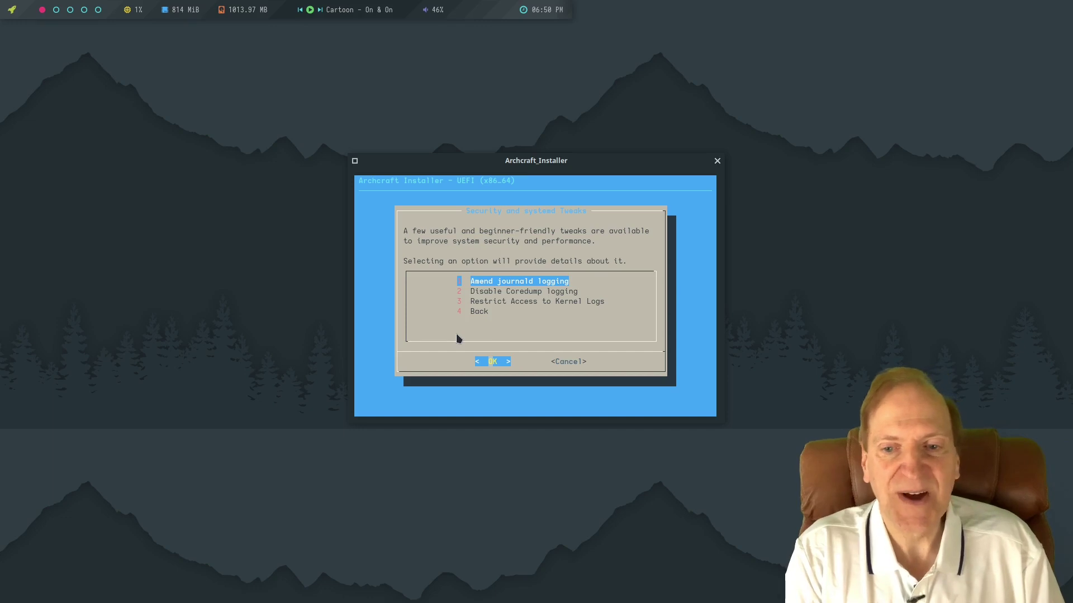
key(Down)
key(Down)
key(Down)
key(Return)
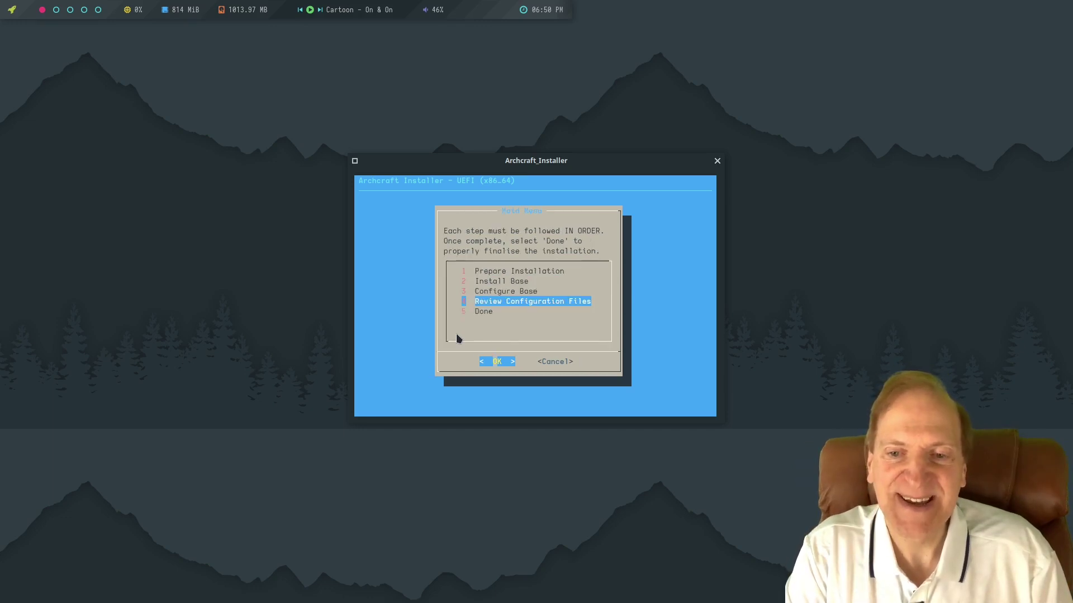
Open Review Configuration Files and move down the list to /etc/fstab.
key(Up)
key(Down)
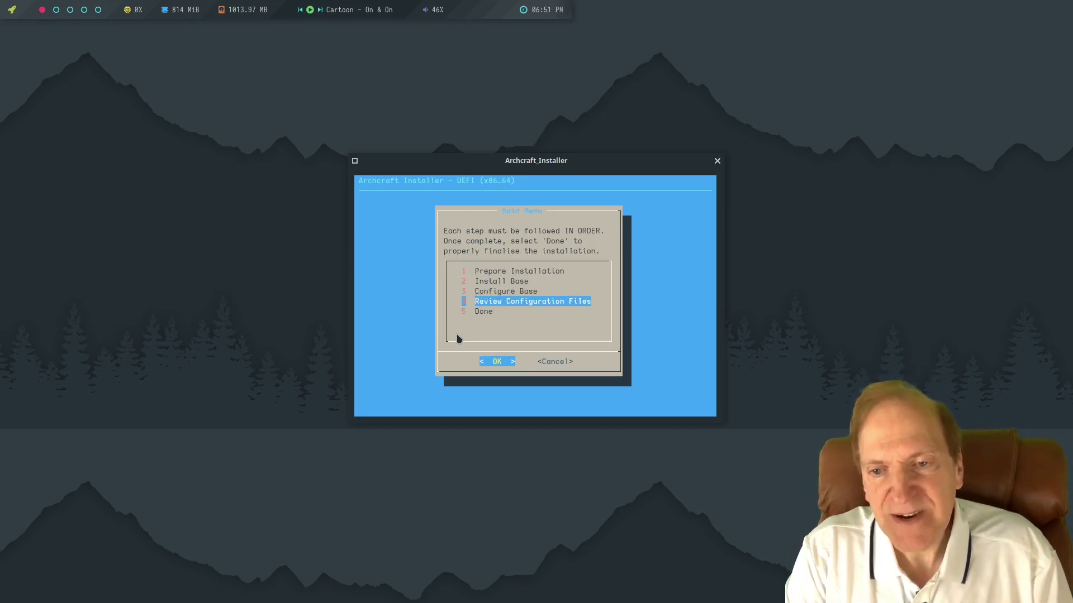
key(Return)
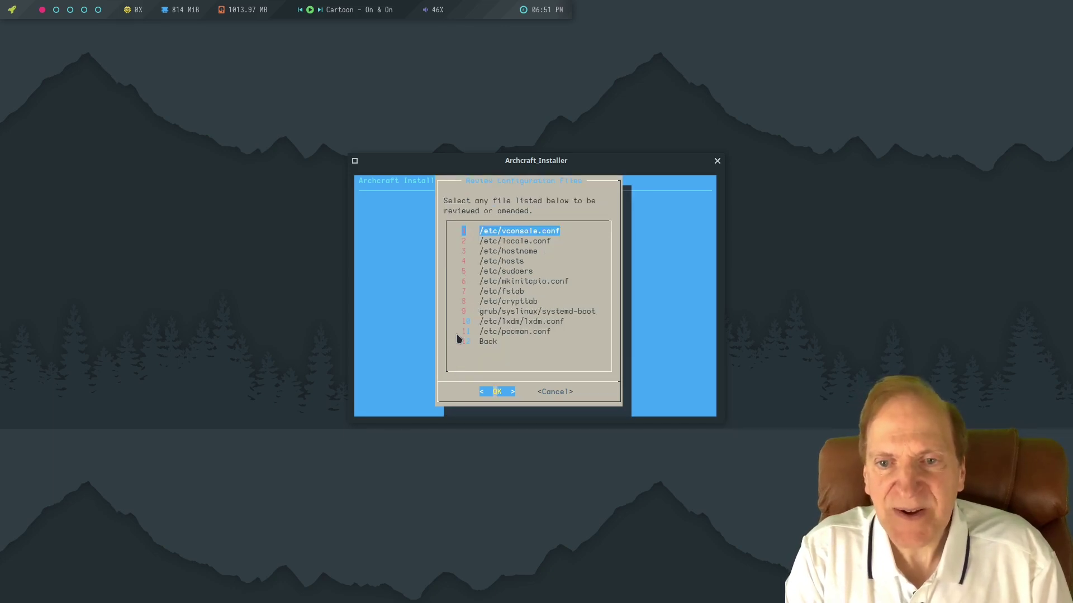
key(Down)
key(Down)
key(Down)
key(Down)
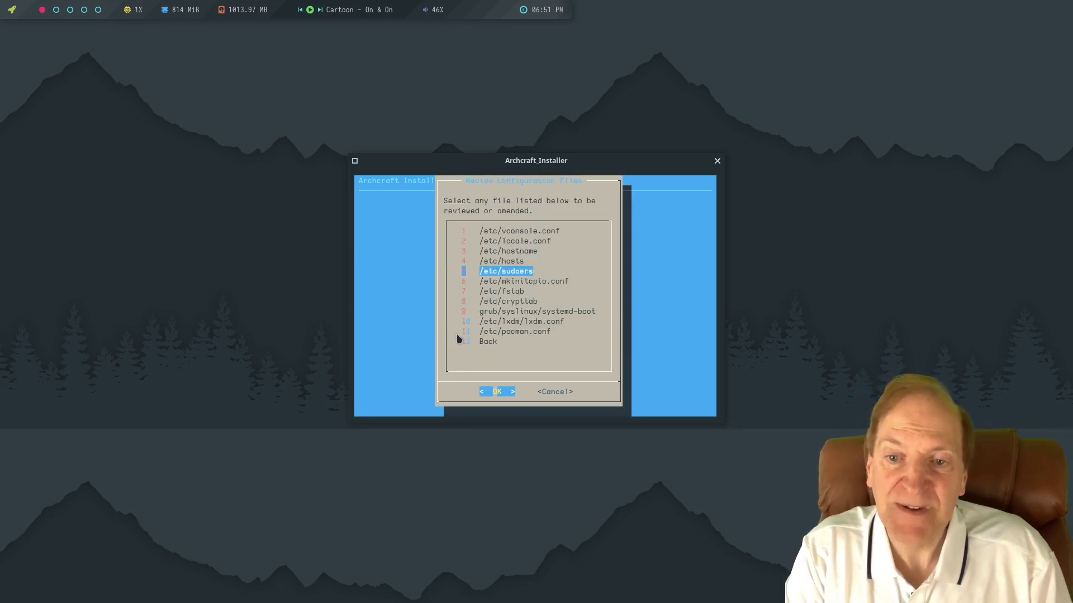
key(Down)
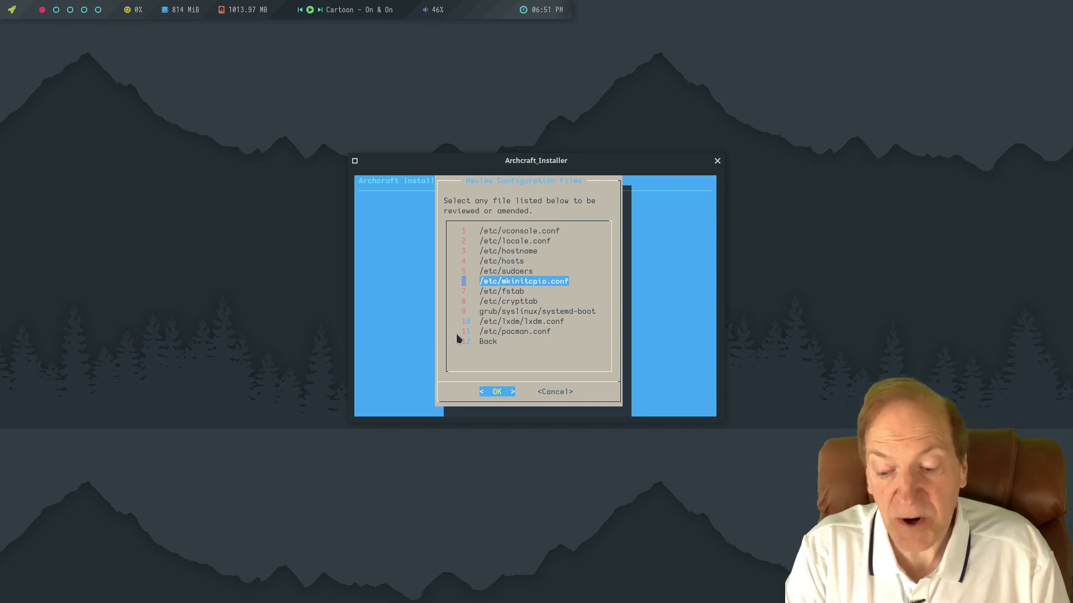
key(Down)
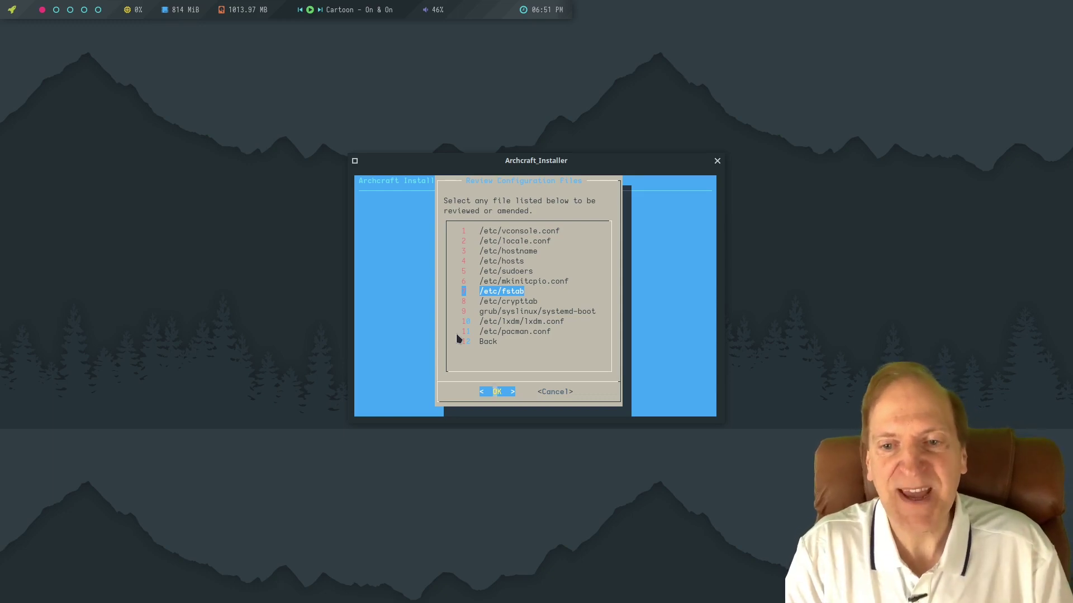
key(Return)
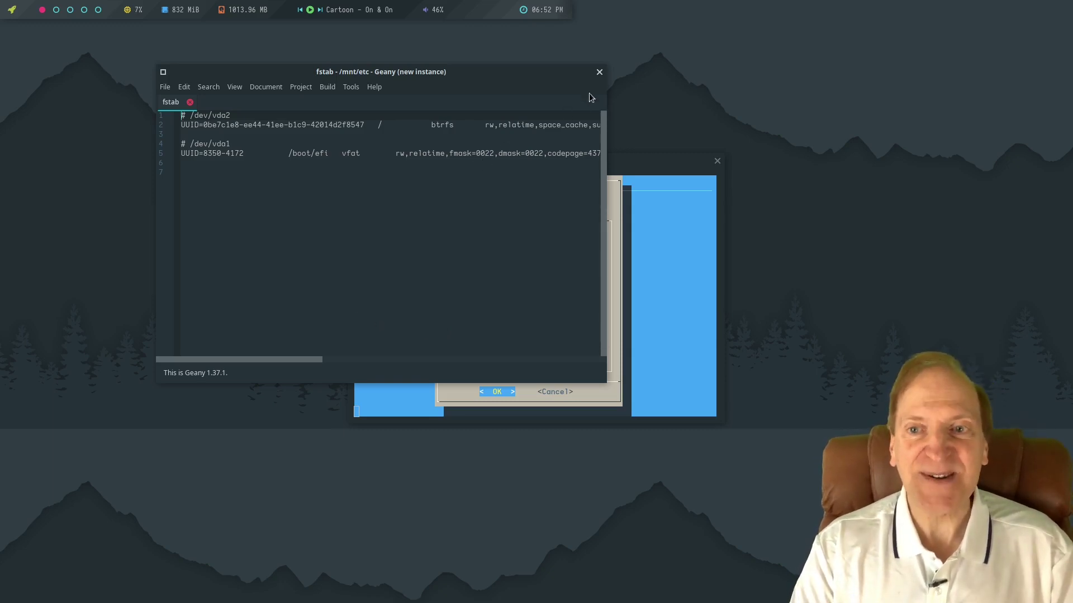
click(599, 73)
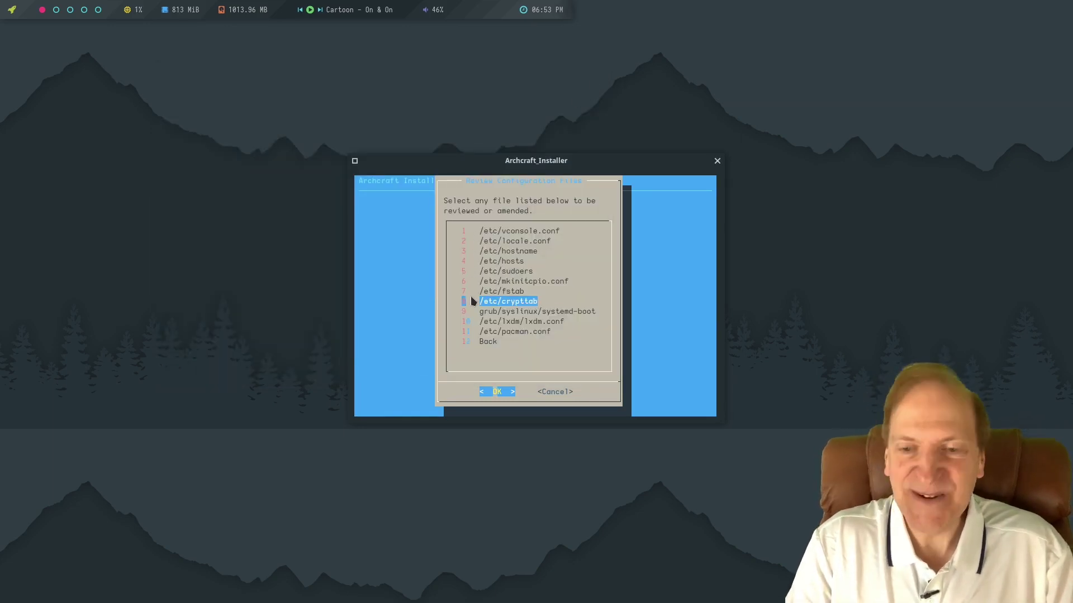
Return from the file list to the Main Menu, choose Done, and confirm closing the installer.
key(Down)
key(Down)
key(Down)
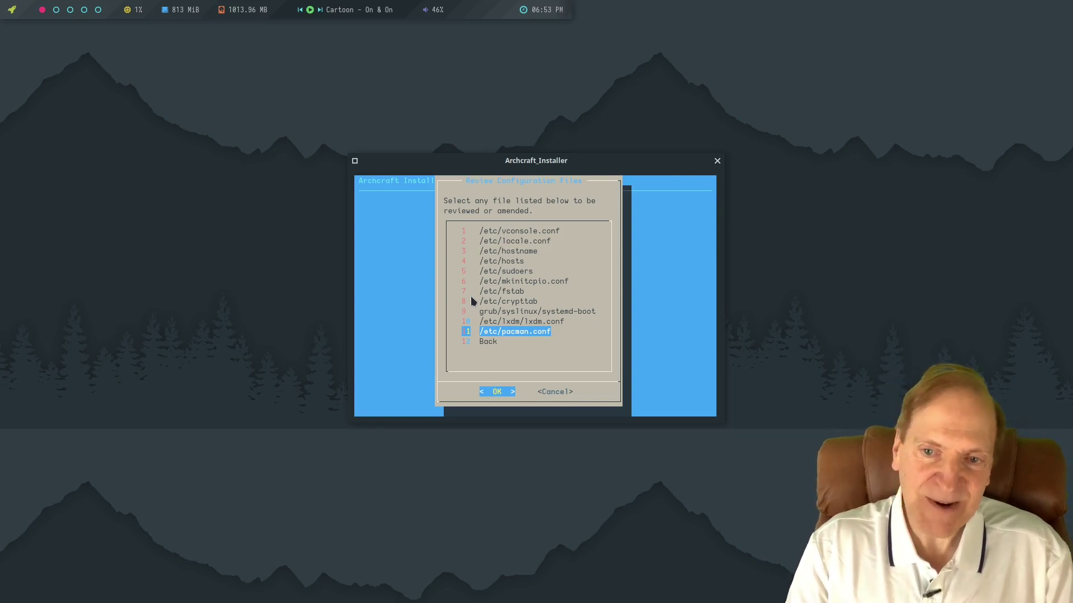
key(Up)
key(Up)
key(Up)
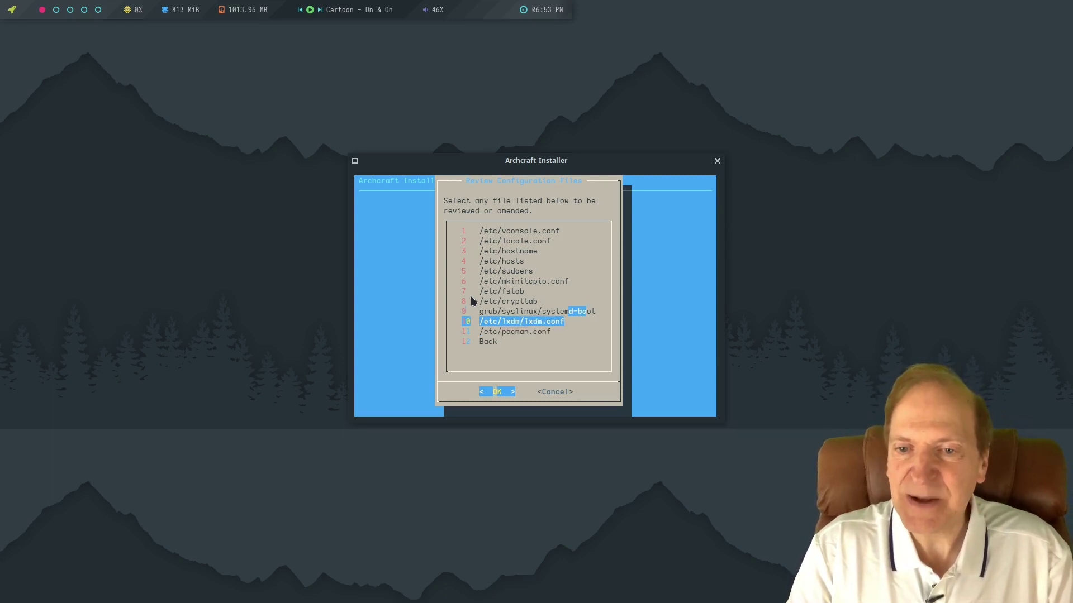
key(Down)
key(Down)
key(Down)
key(Down)
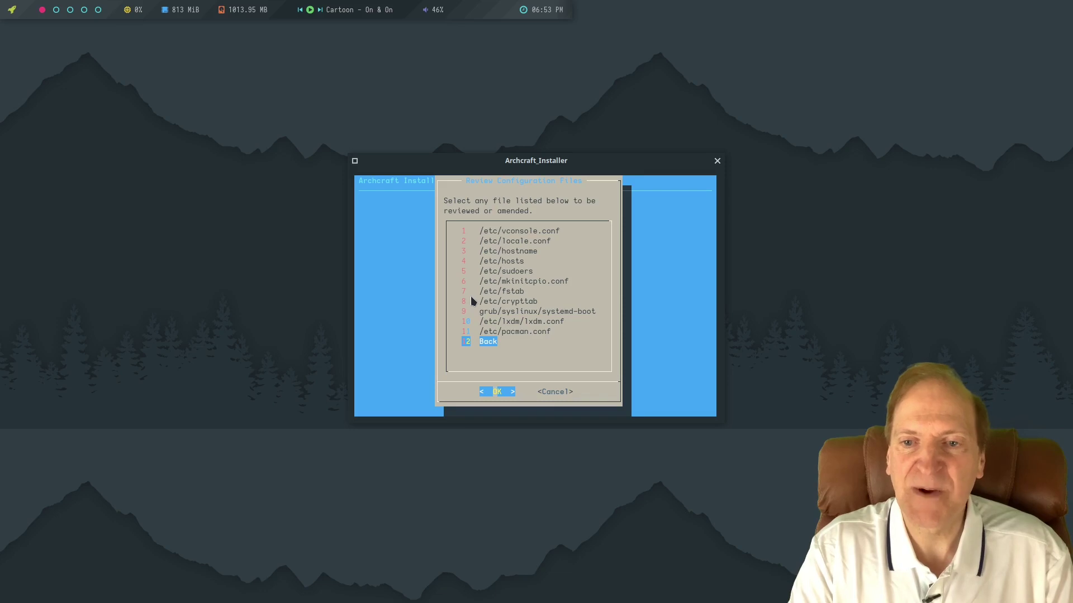
key(Return)
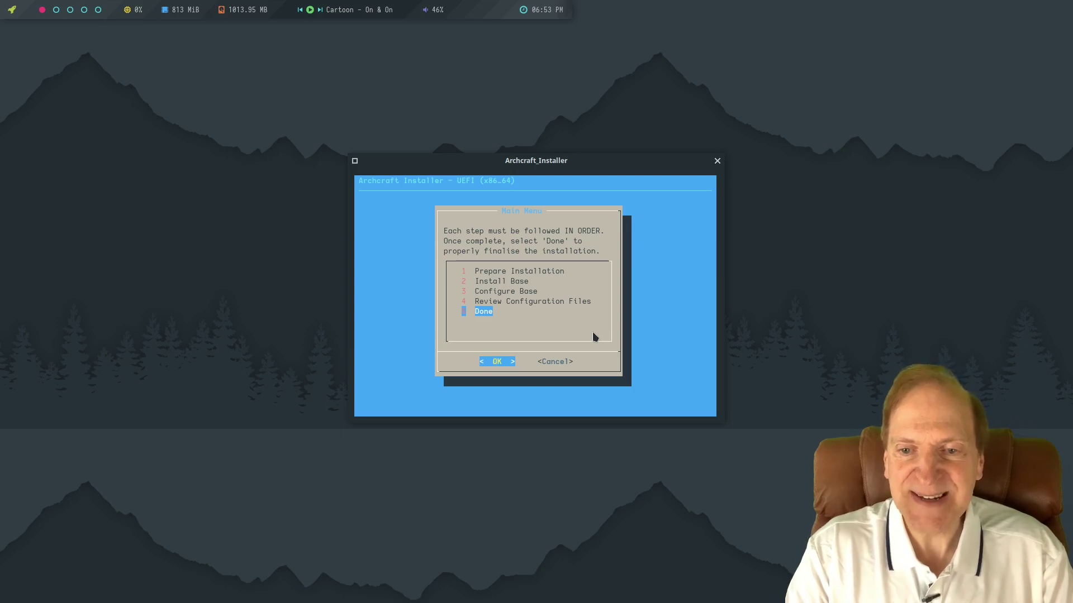
key(Return)
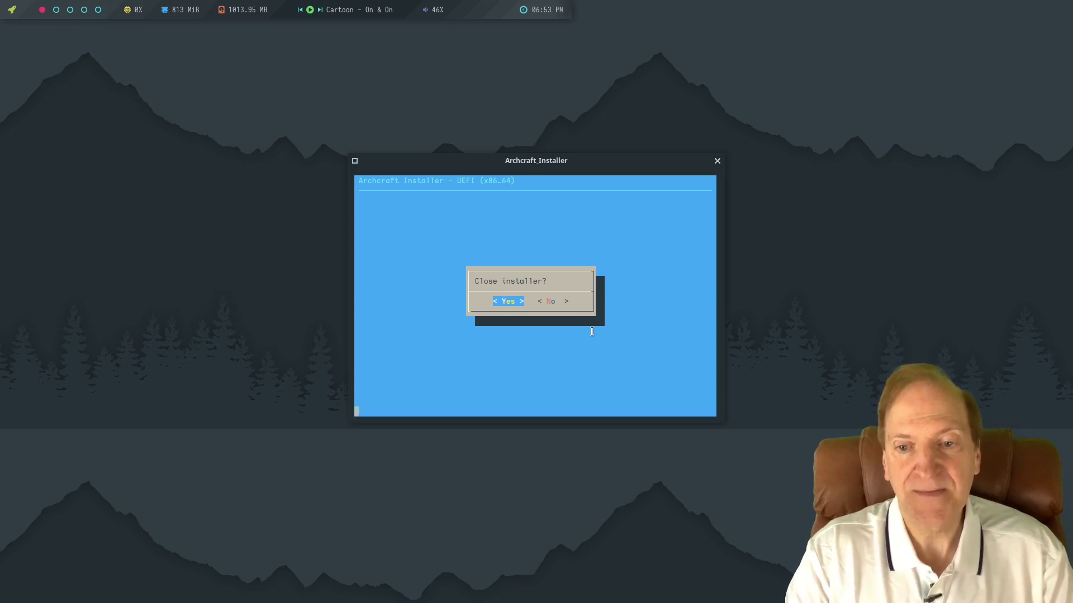
key(Return)
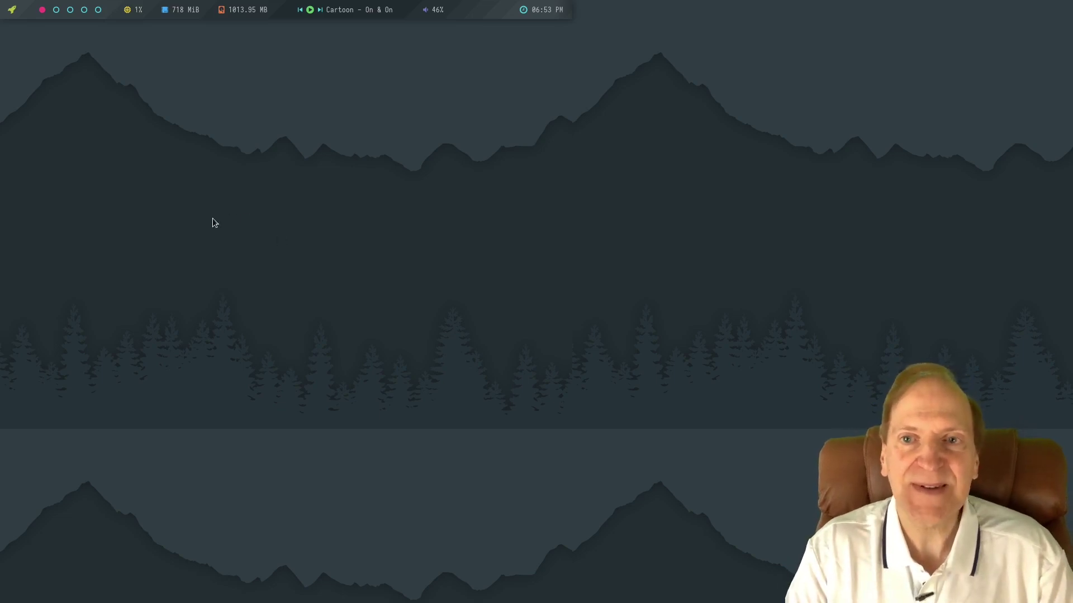
Shut down the system via the desktop menu's System > Shutdown.
right_click(356, 205)
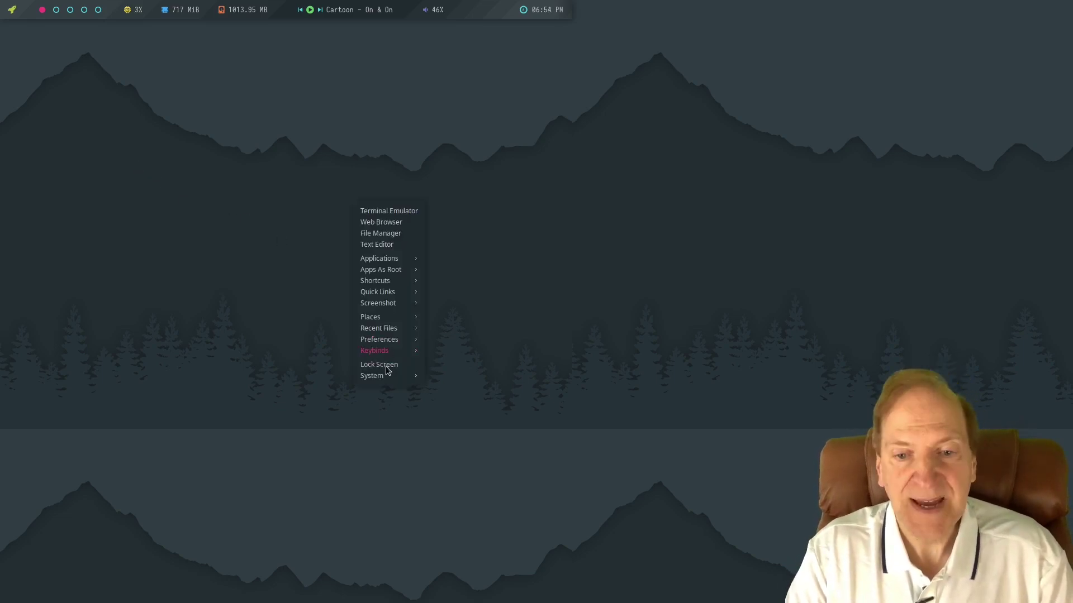
mouse_move(384, 378)
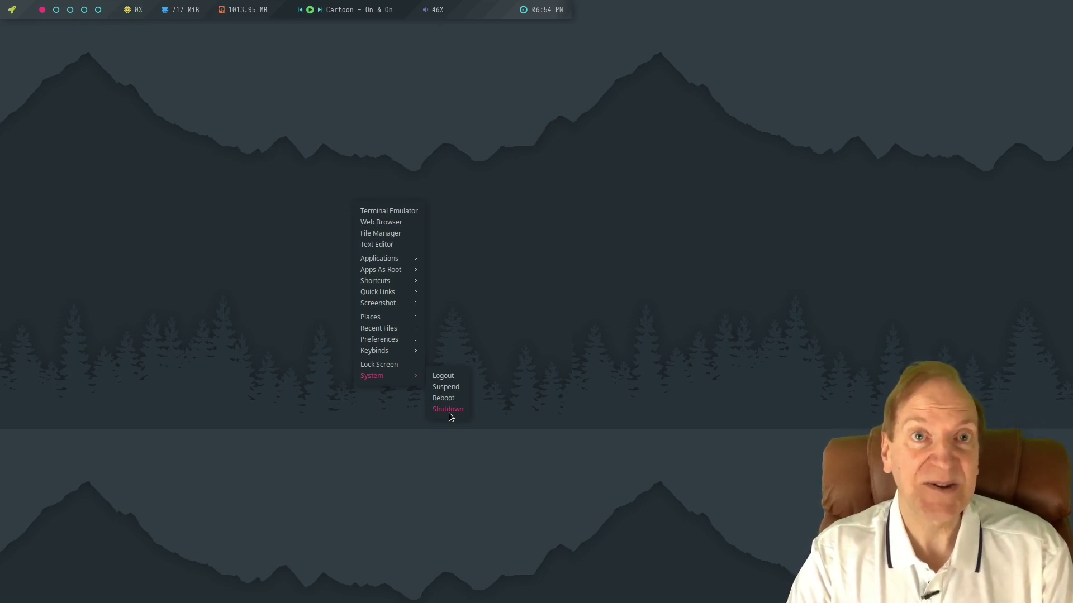
click(448, 410)
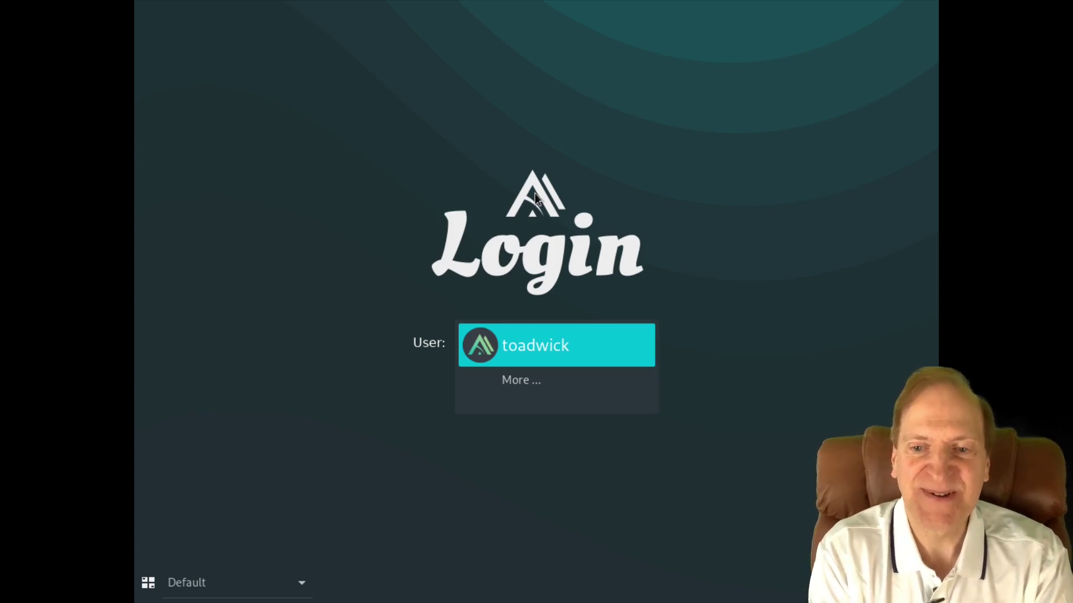
Log in as the new user with the account password.
click(535, 345)
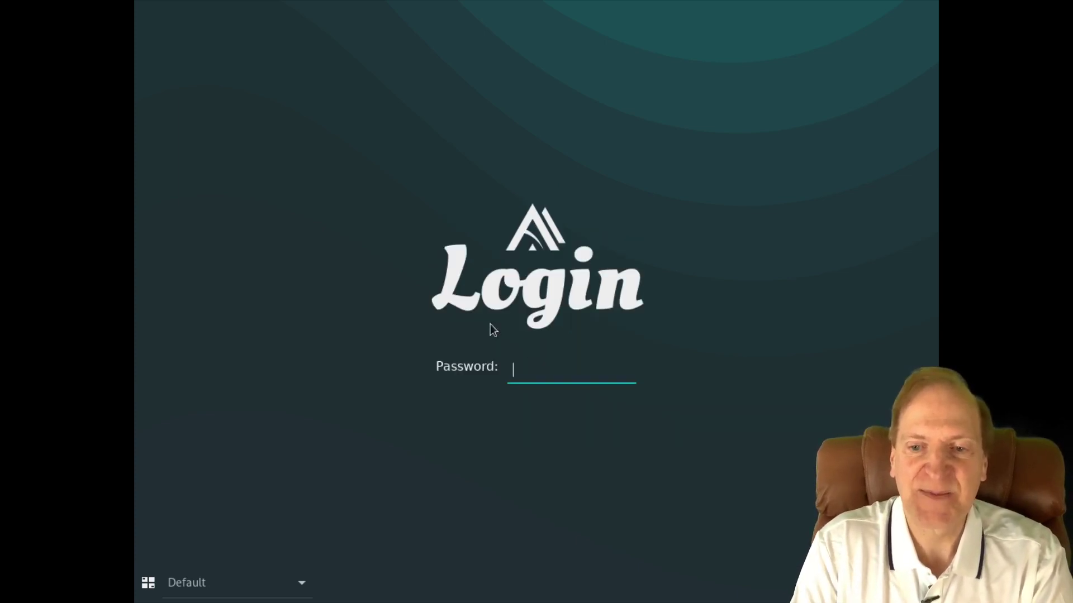
text(****)
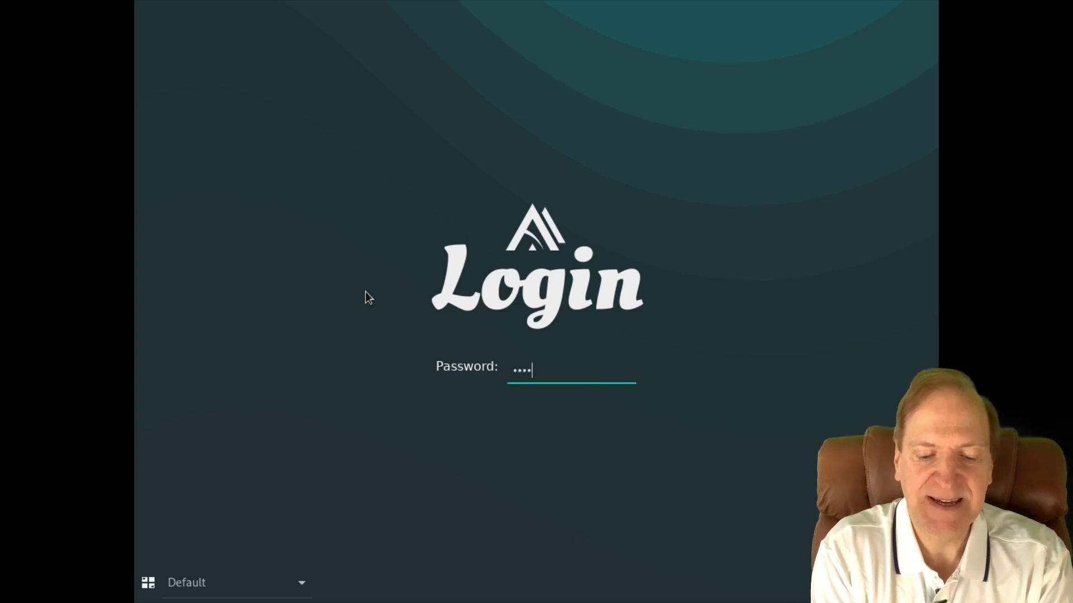
text(****)
key(Return)
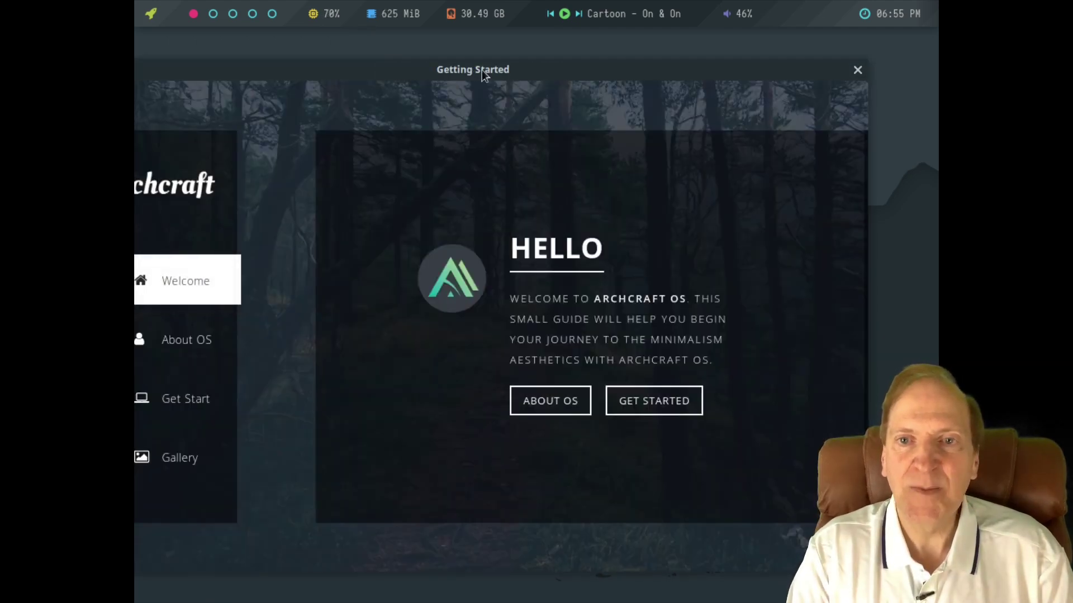
Change the screen resolution to 1920x1080 in the desktop menu's display settings.
drag(482, 70, 567, 86)
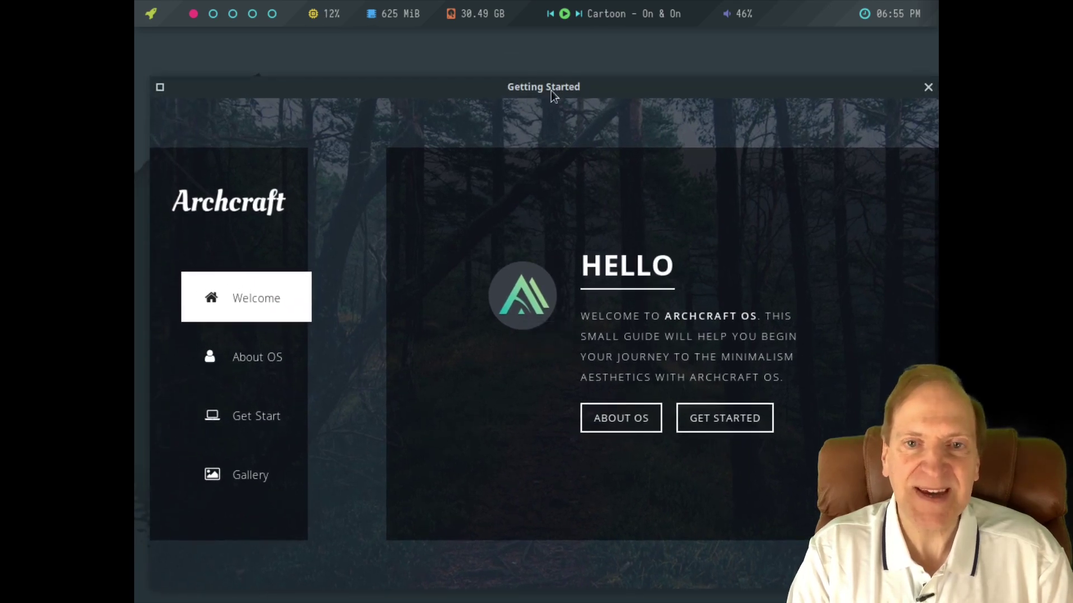
right_click(348, 50)
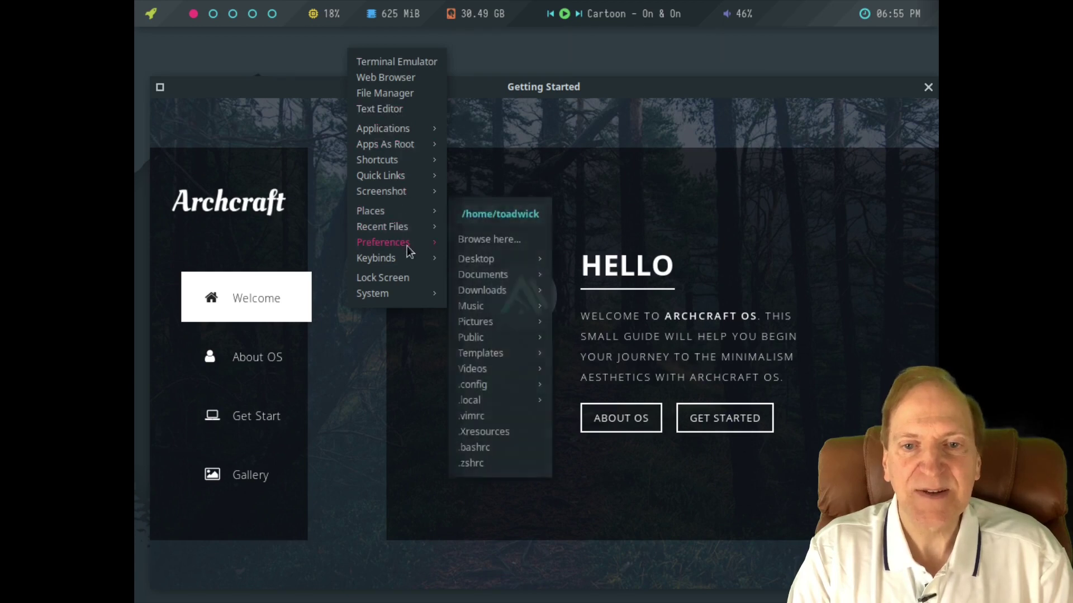
mouse_move(405, 134)
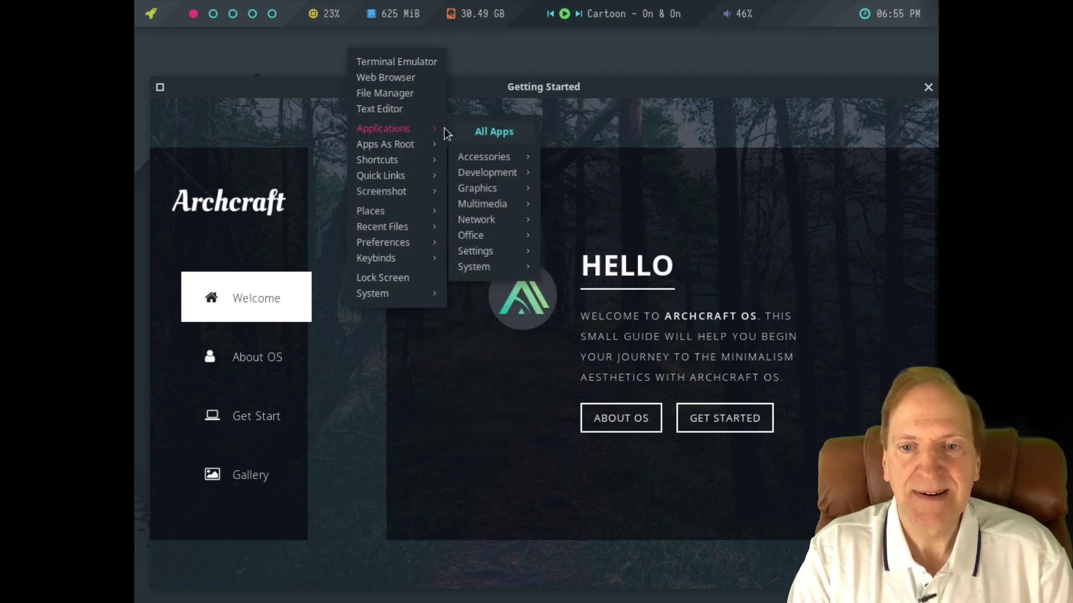
mouse_move(502, 252)
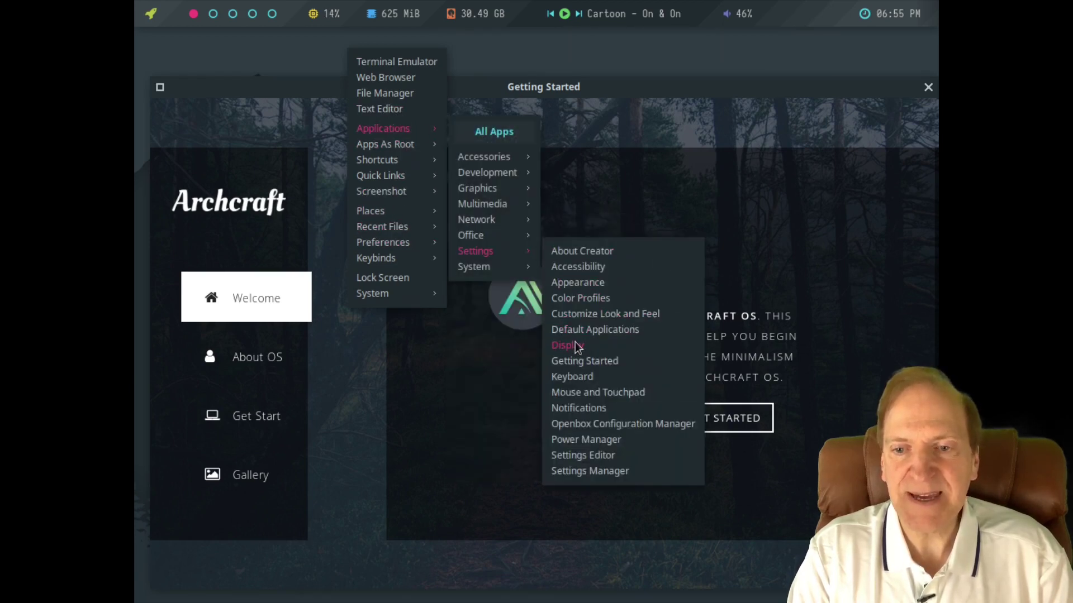
click(572, 345)
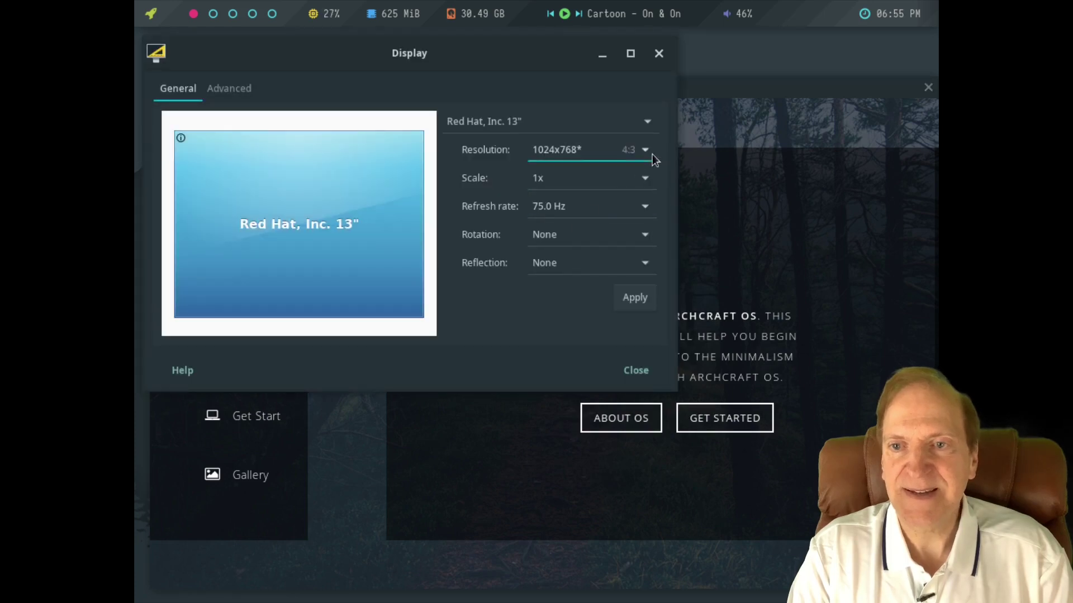
click(649, 155)
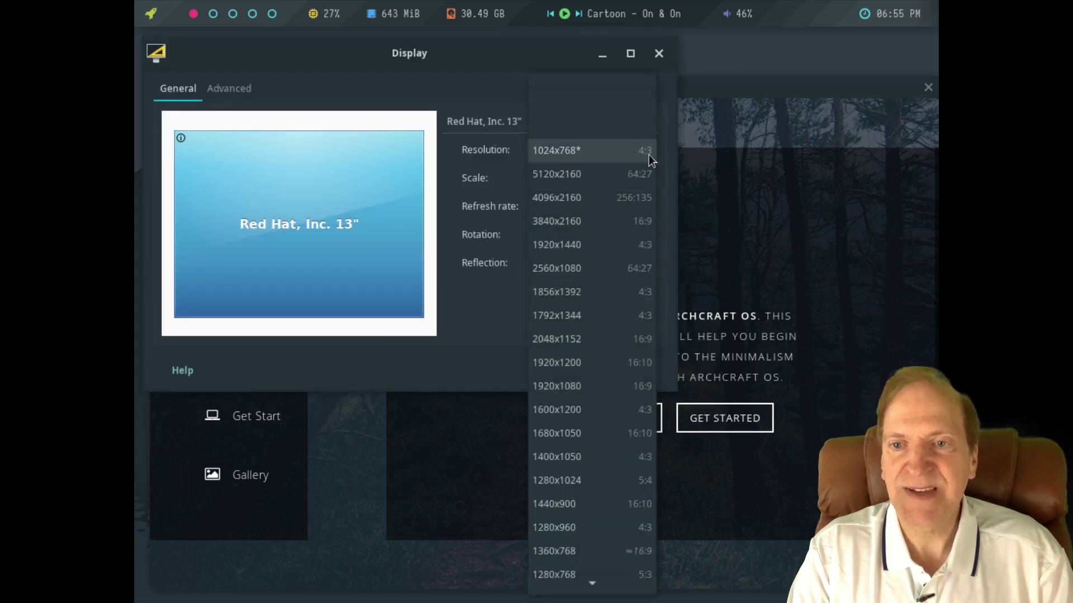
click(568, 387)
click(631, 298)
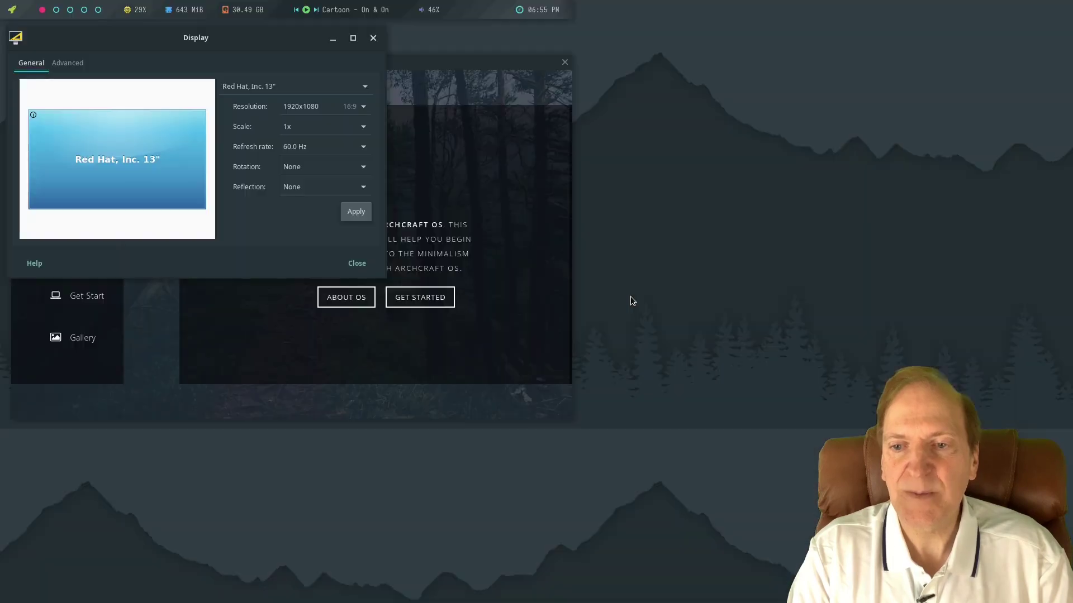
Keep the new display configuration, close the settings, and centre the Getting Started window.
click(247, 267)
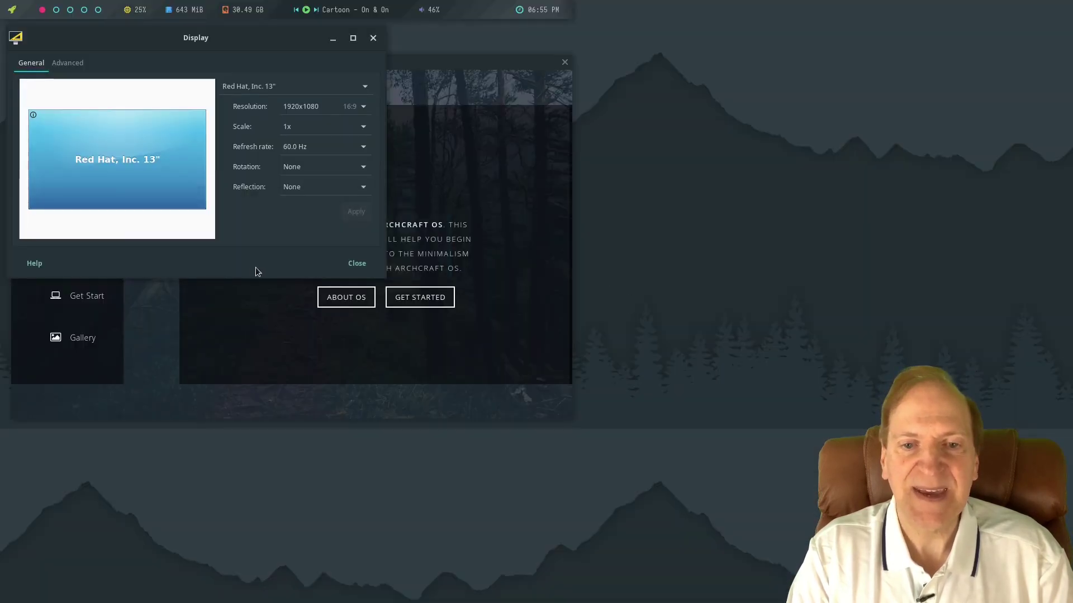
click(357, 263)
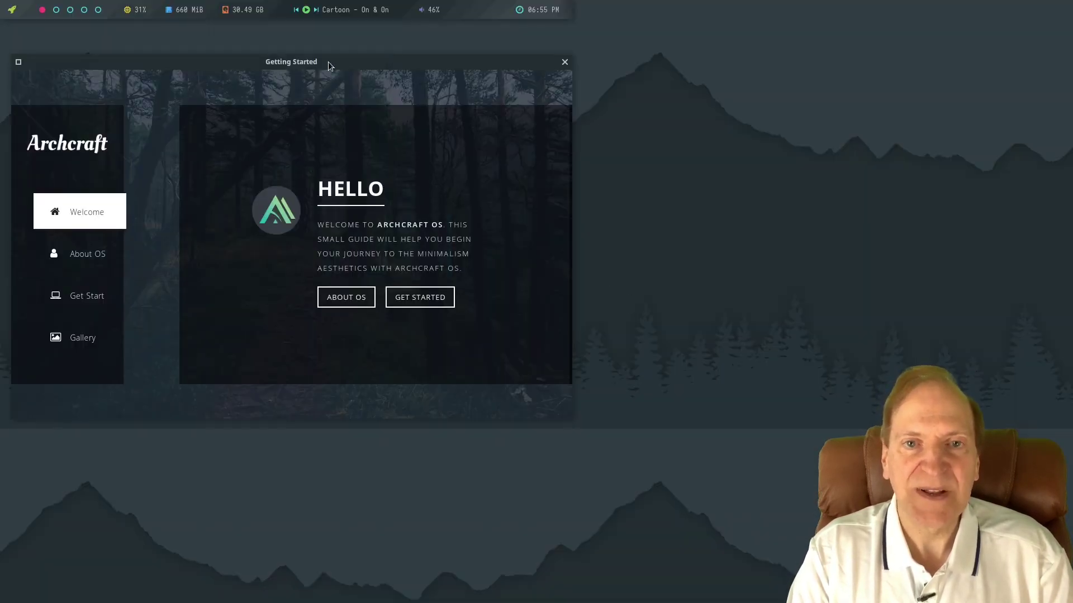
drag(328, 62, 576, 90)
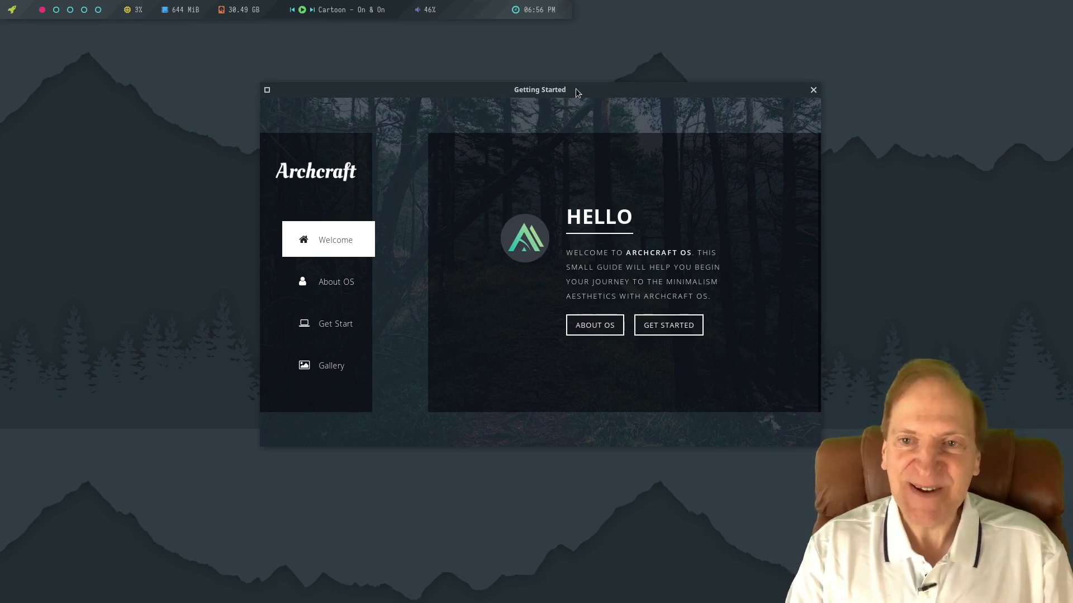
Close Getting Started and launch Htop from Applications > System.
click(814, 90)
right_click(400, 176)
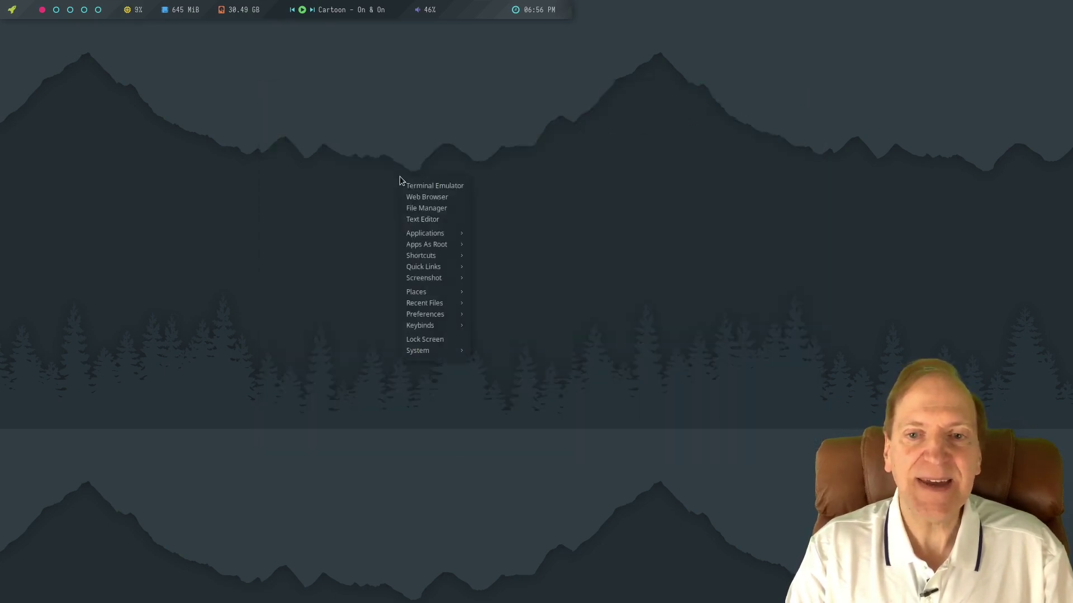
mouse_move(435, 233)
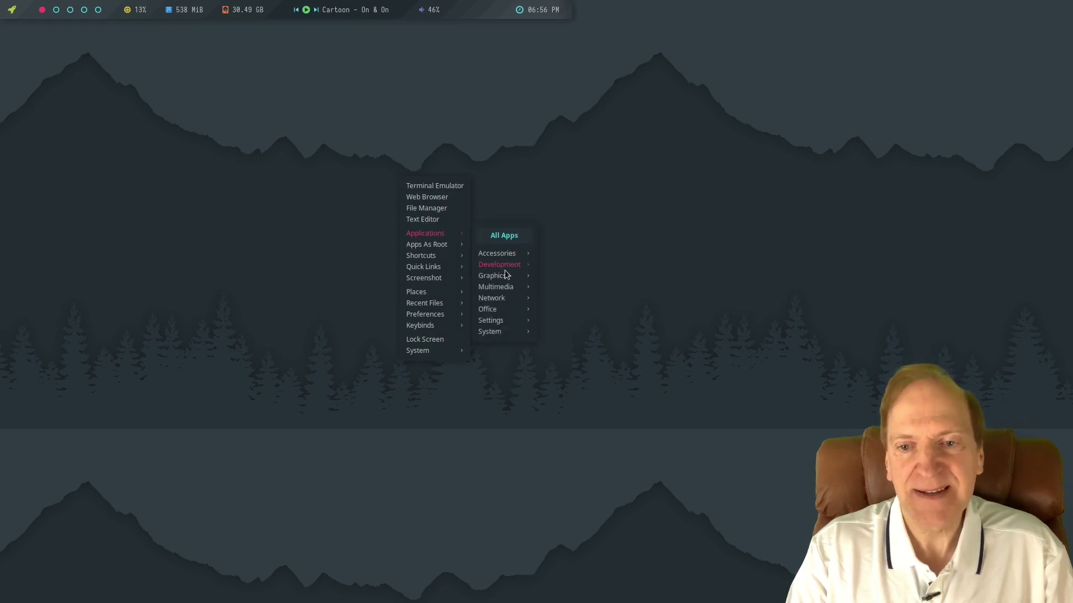
mouse_move(497, 311)
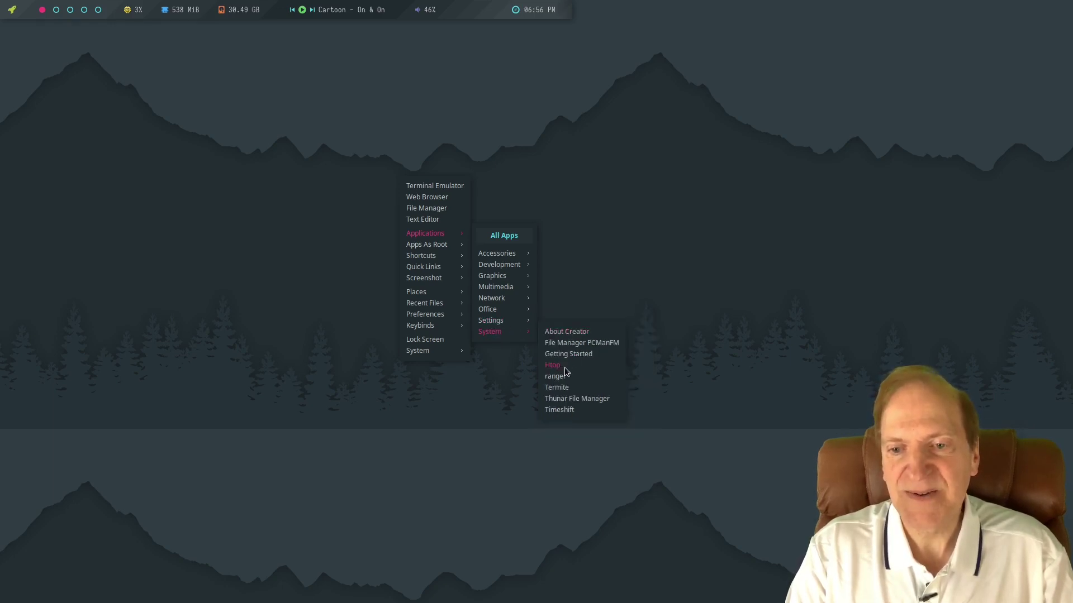
click(565, 367)
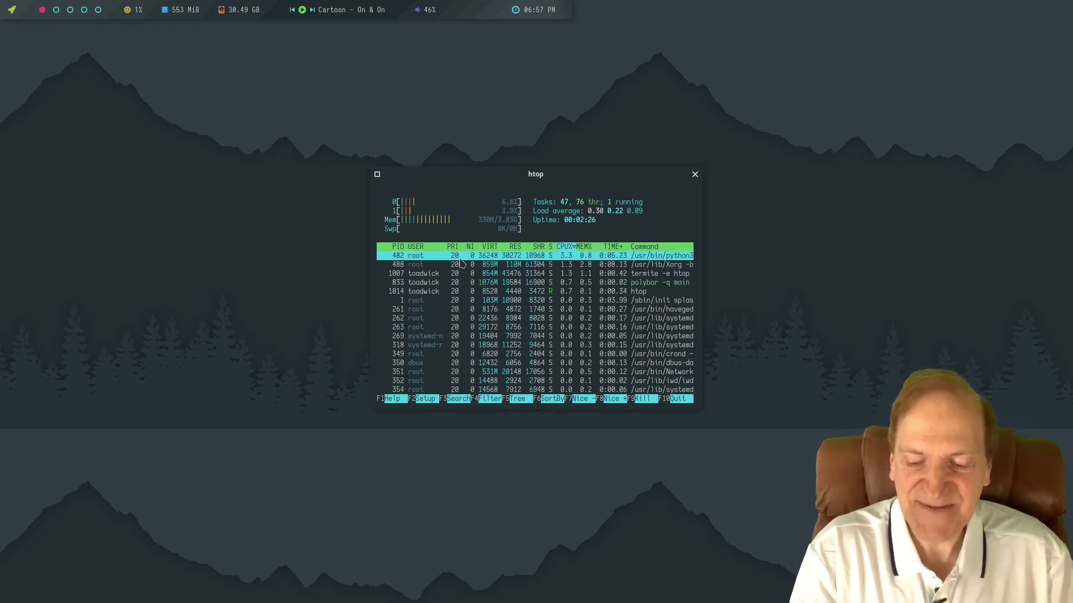
View htop's send-signal panel, cancel it, and quit htop.
key(F9)
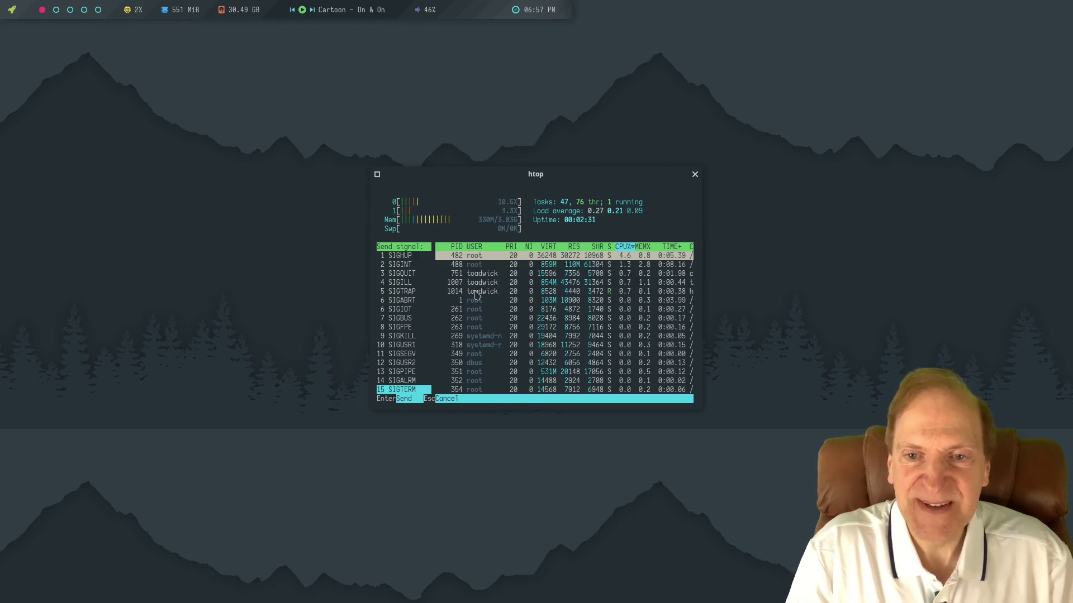
key(Escape)
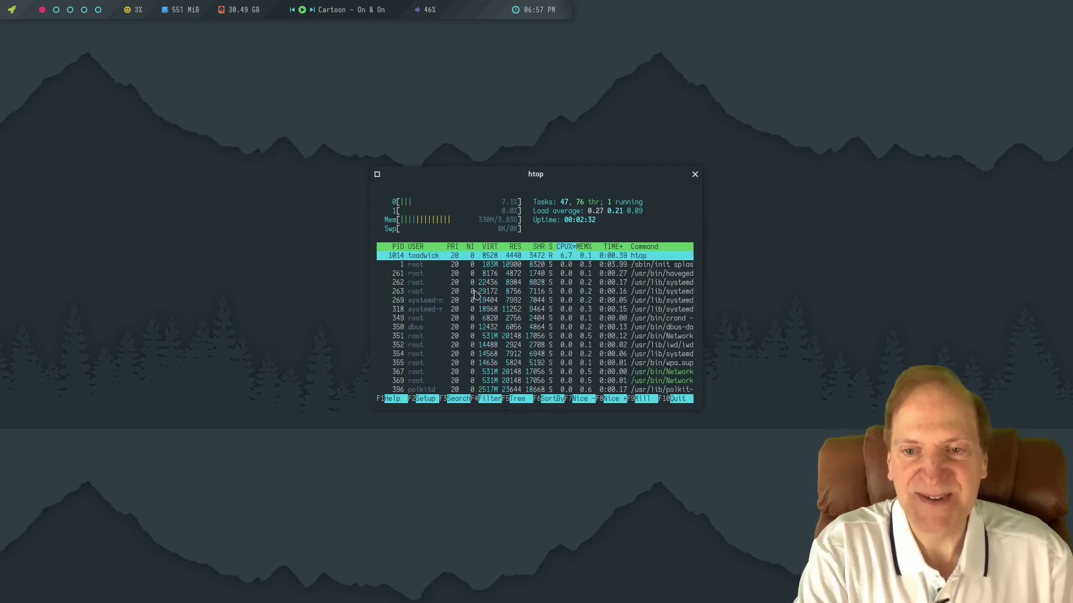
key(F10)
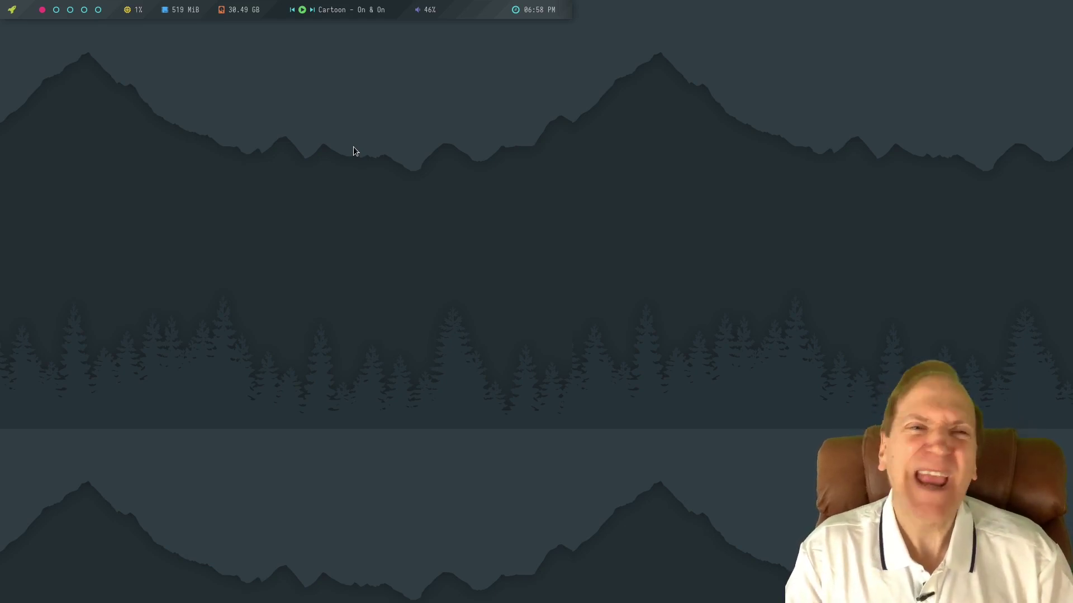
Launch the file manager from the desktop menu, view its About information, then close it.
right_click(208, 118)
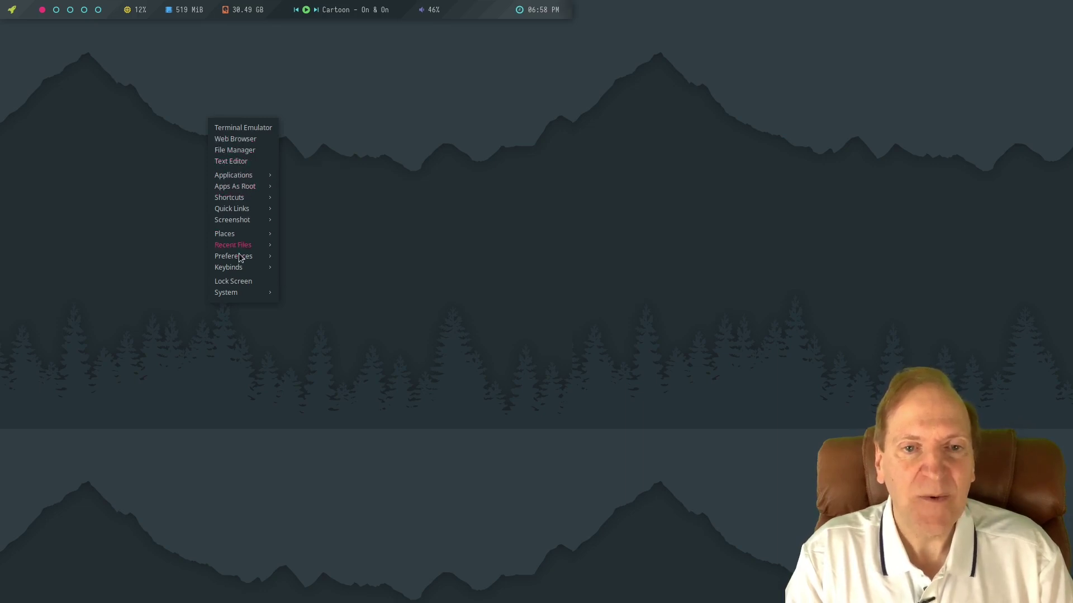
mouse_move(250, 180)
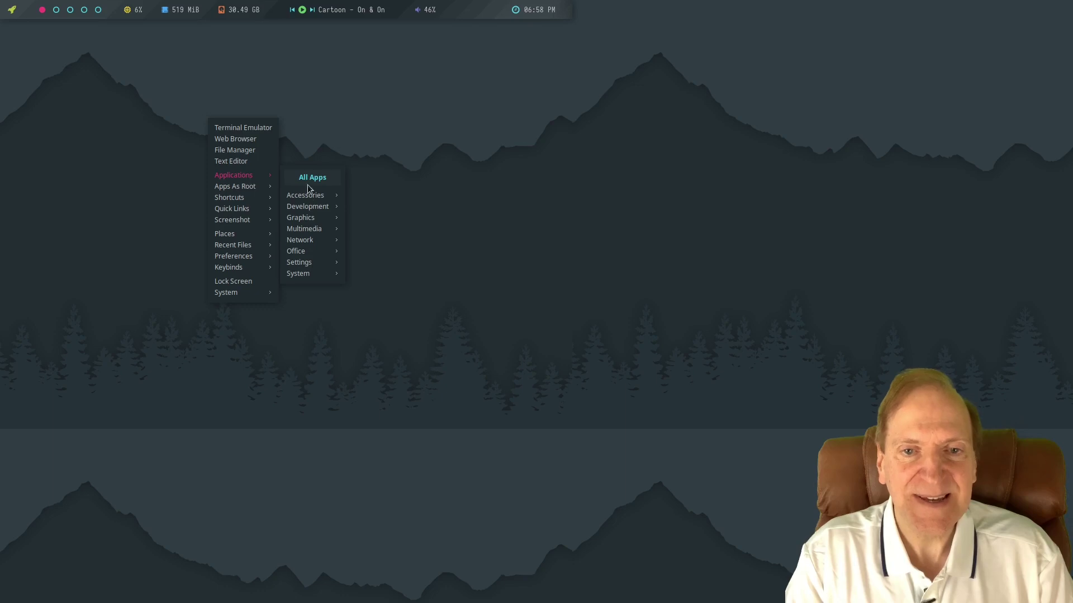
mouse_move(307, 196)
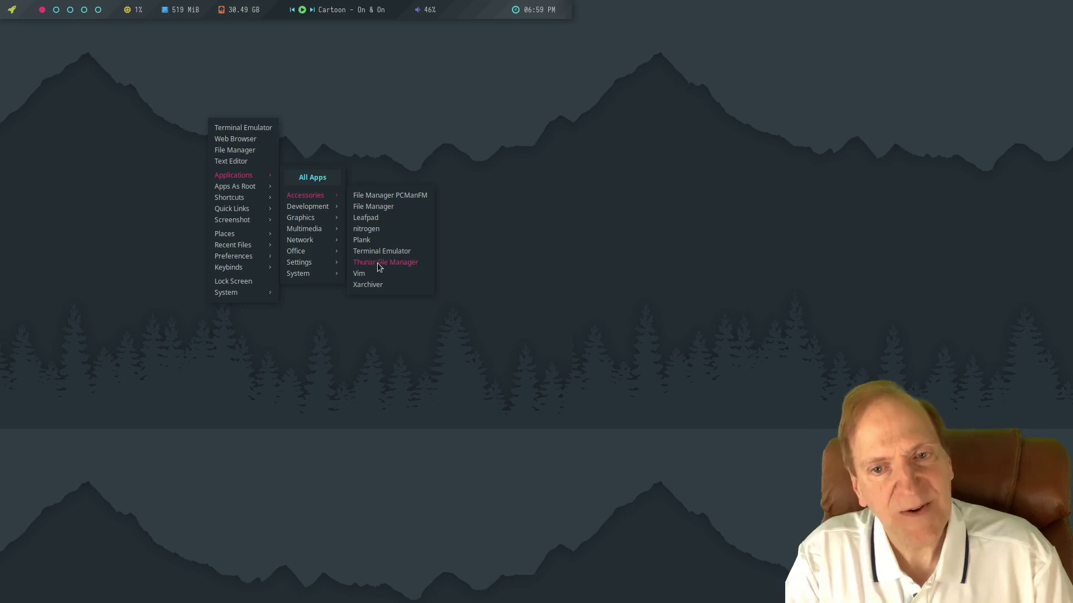
click(374, 207)
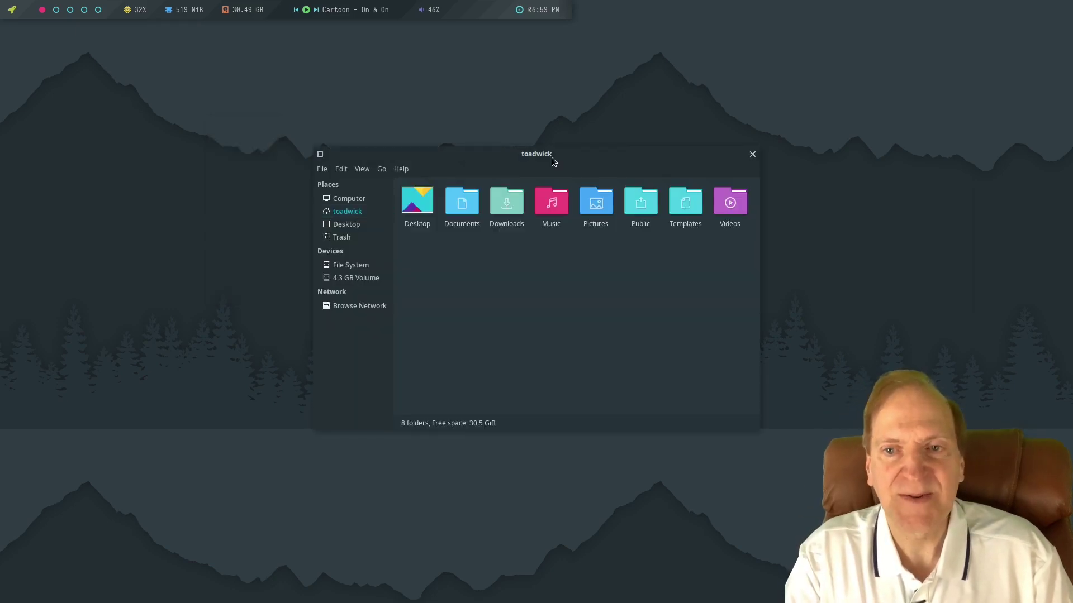
drag(551, 161, 471, 151)
click(321, 161)
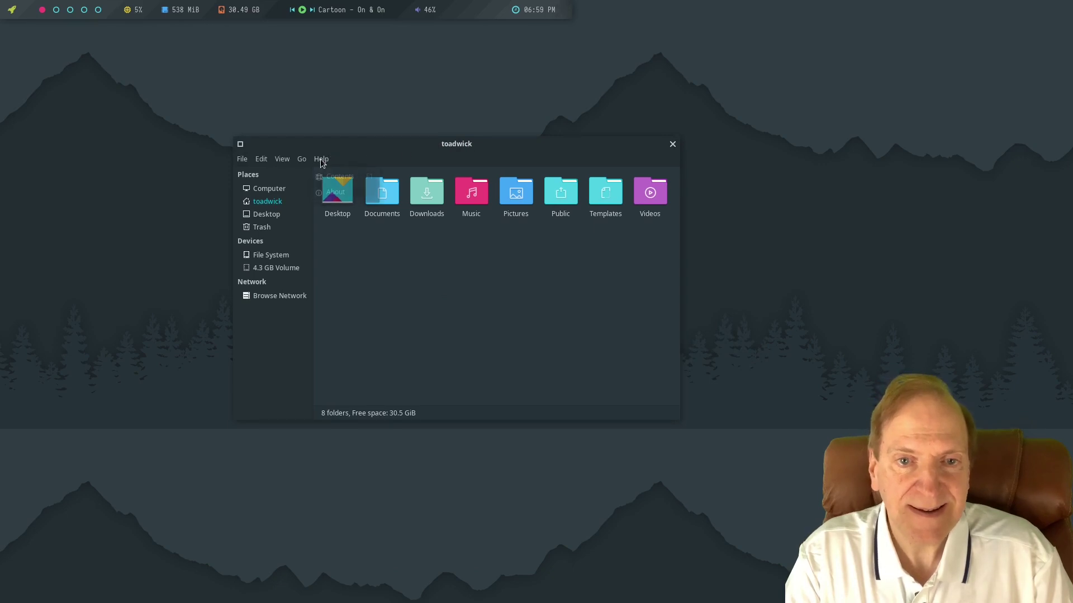
click(335, 191)
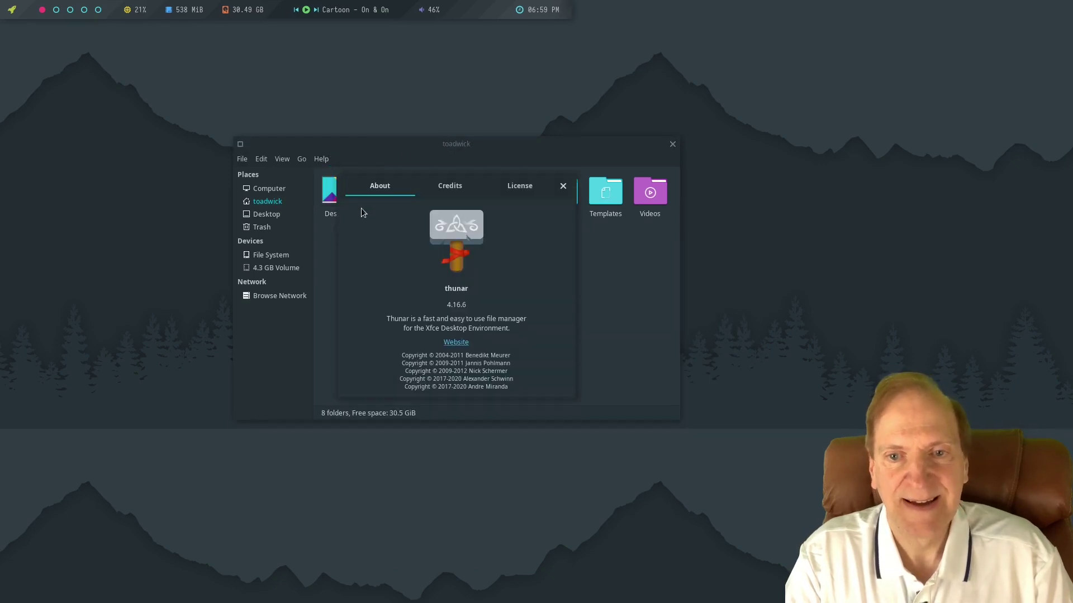
click(563, 185)
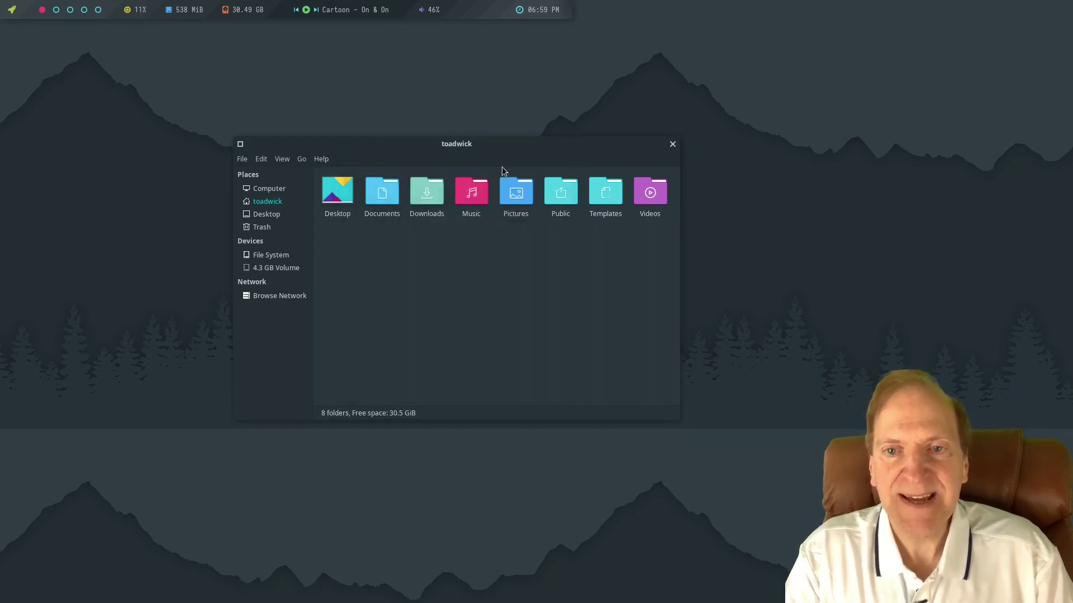
click(672, 146)
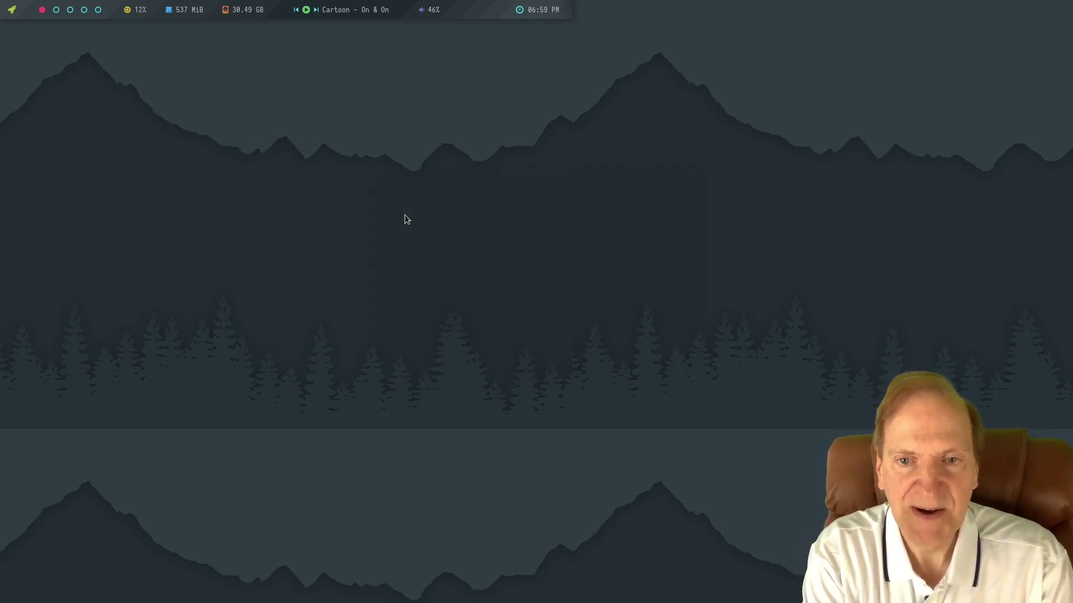
Open a terminal and Thunar on the home folder via keybinds, confirming Thunar version 4.16.6.
key(super+Return)
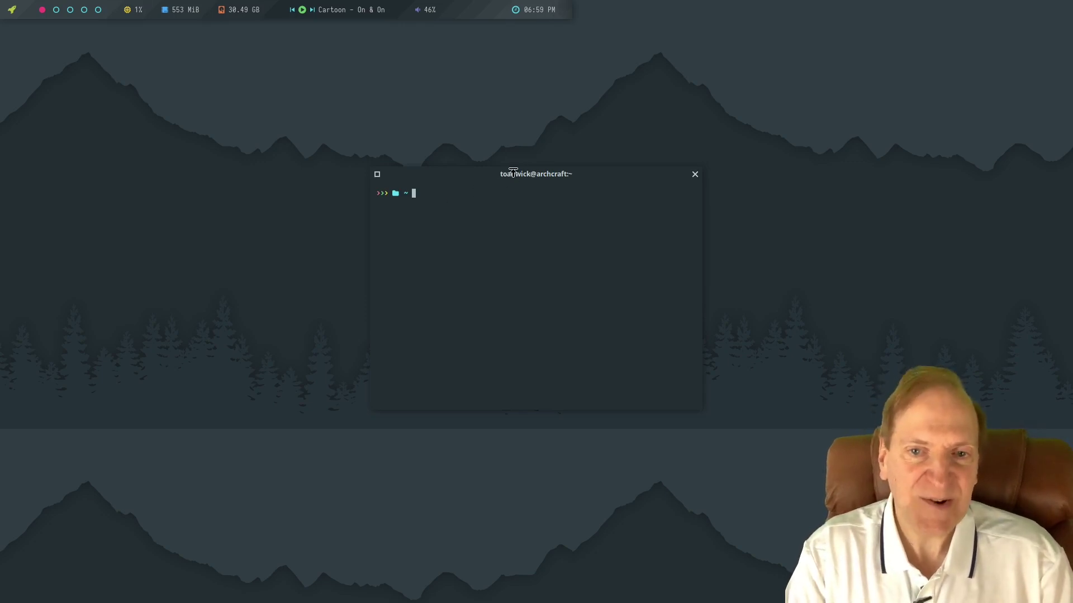
drag(512, 172, 646, 157)
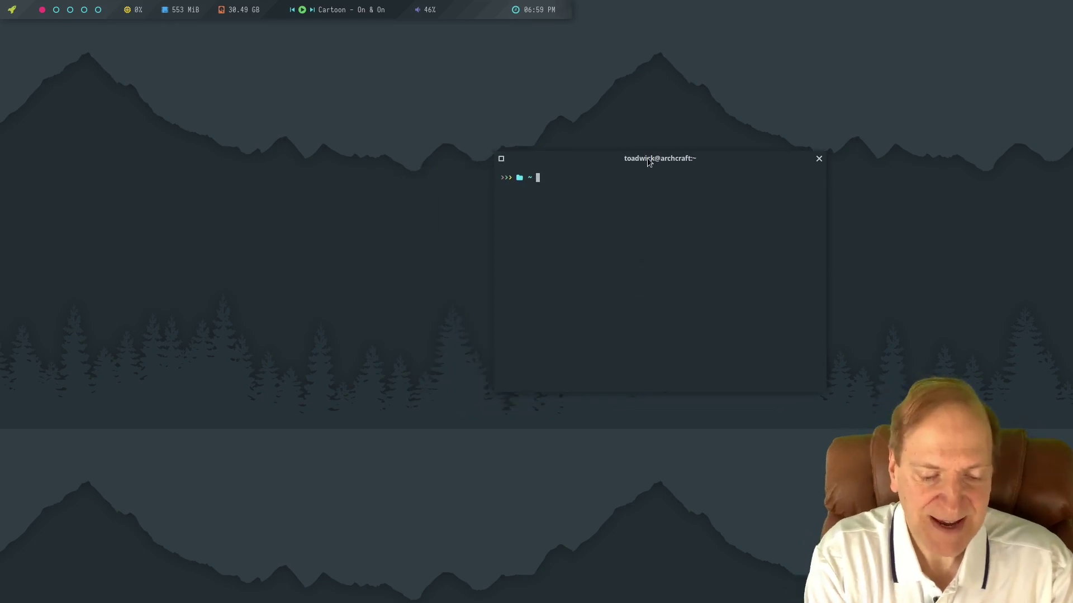
key(super+shift+f)
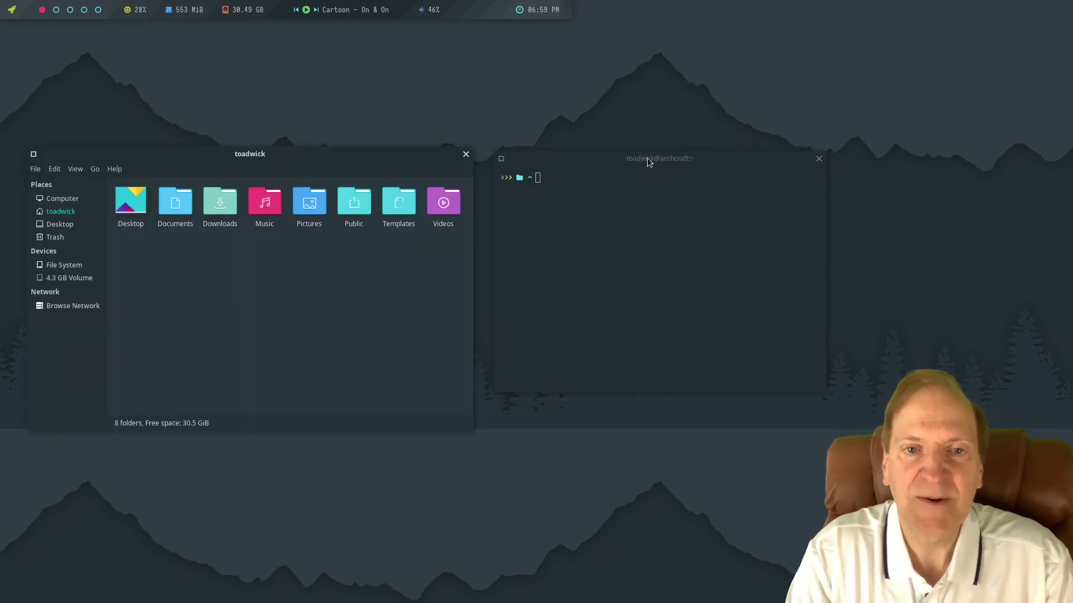
click(116, 170)
click(128, 202)
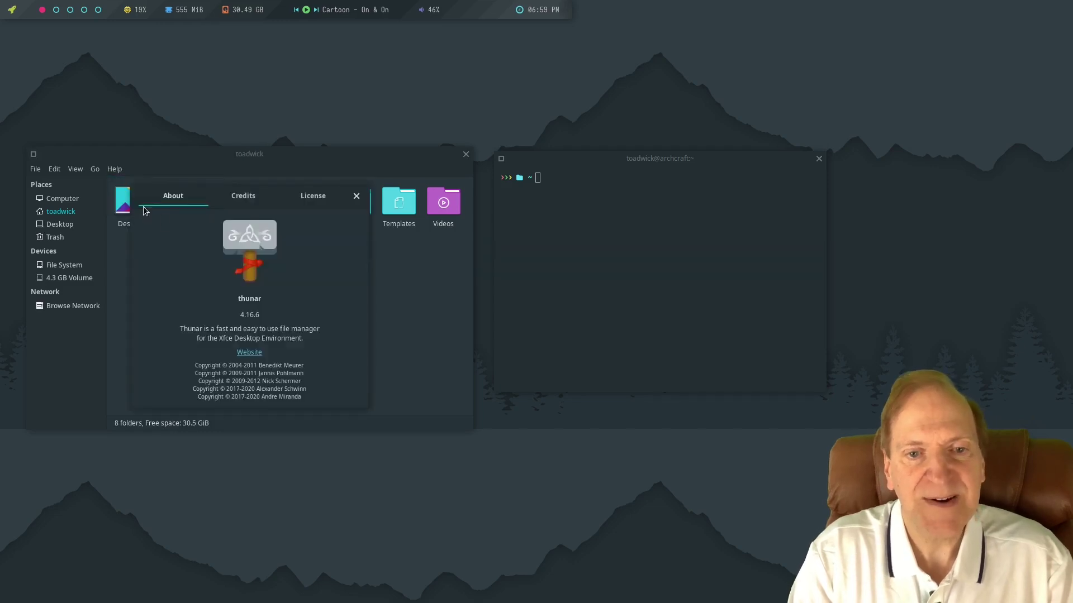
click(356, 196)
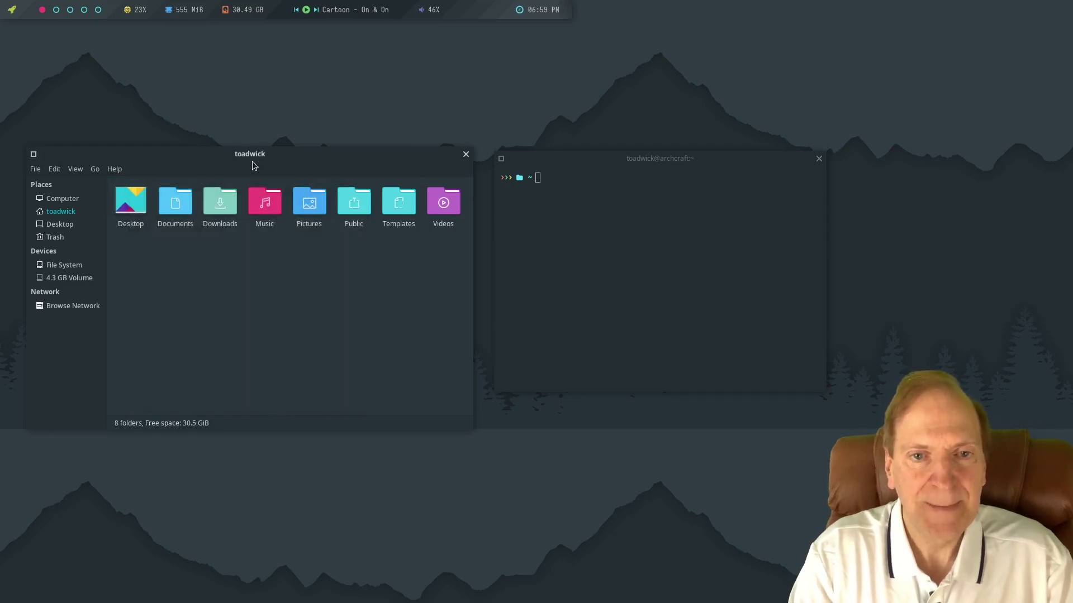
drag(259, 160, 359, 189)
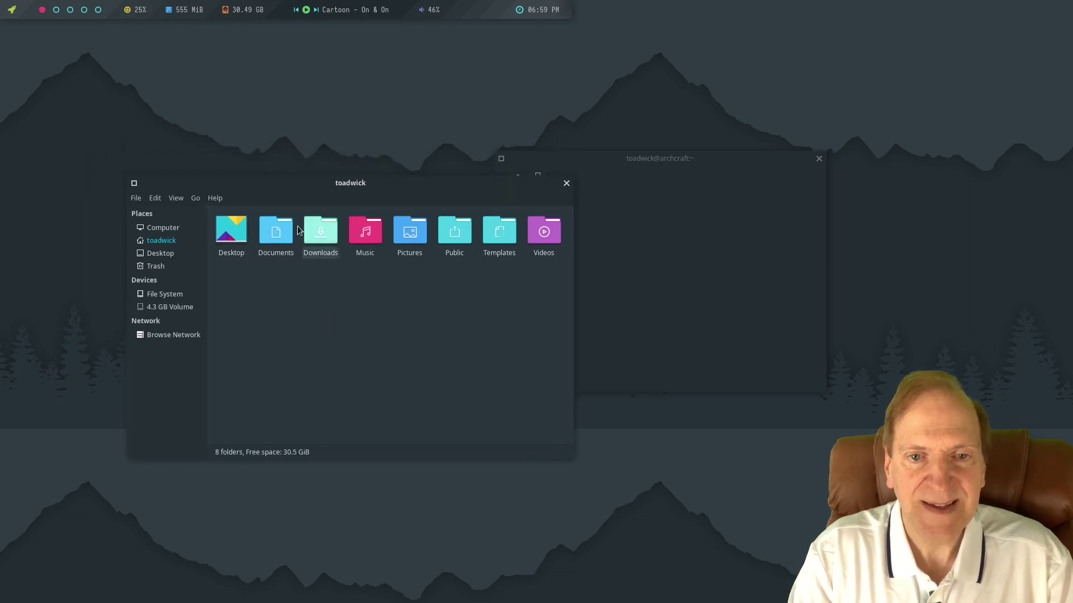
Switch Thunar's location bar from a path entry back to folder breadcrumb buttons.
click(215, 199)
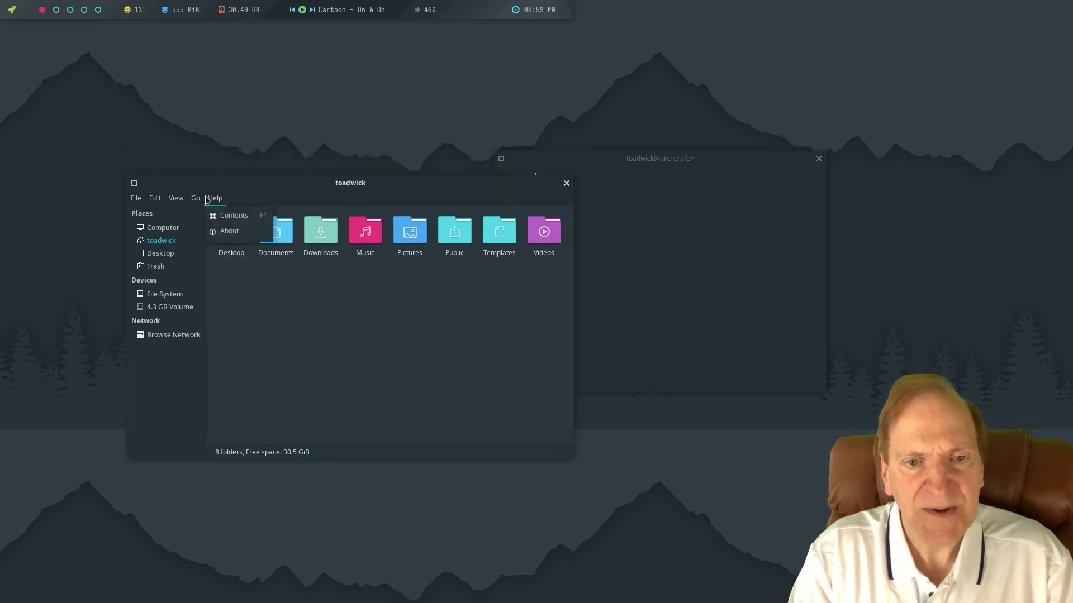
mouse_move(176, 199)
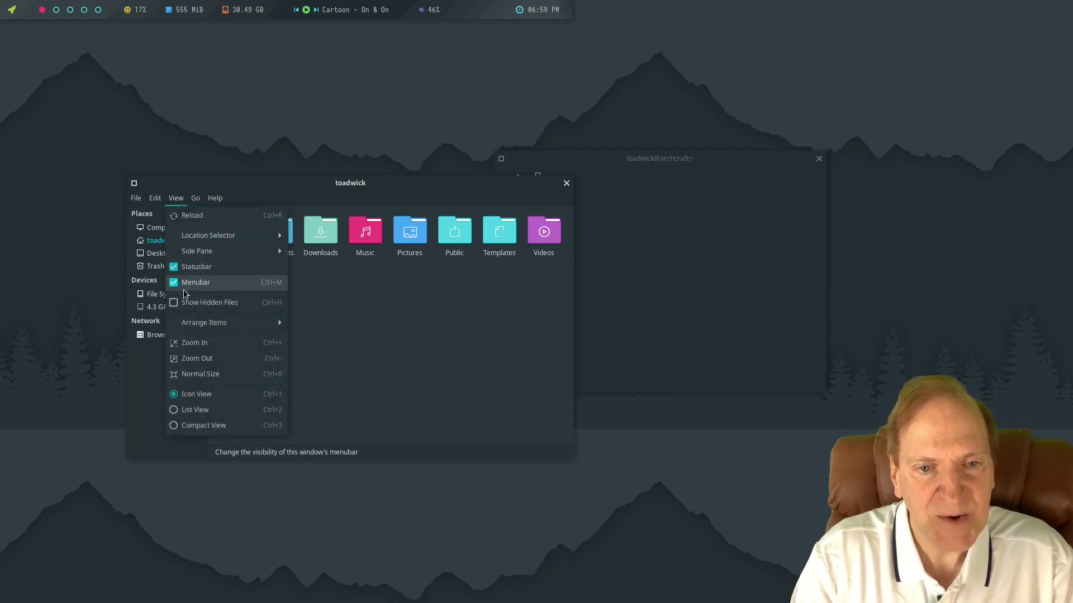
mouse_move(213, 244)
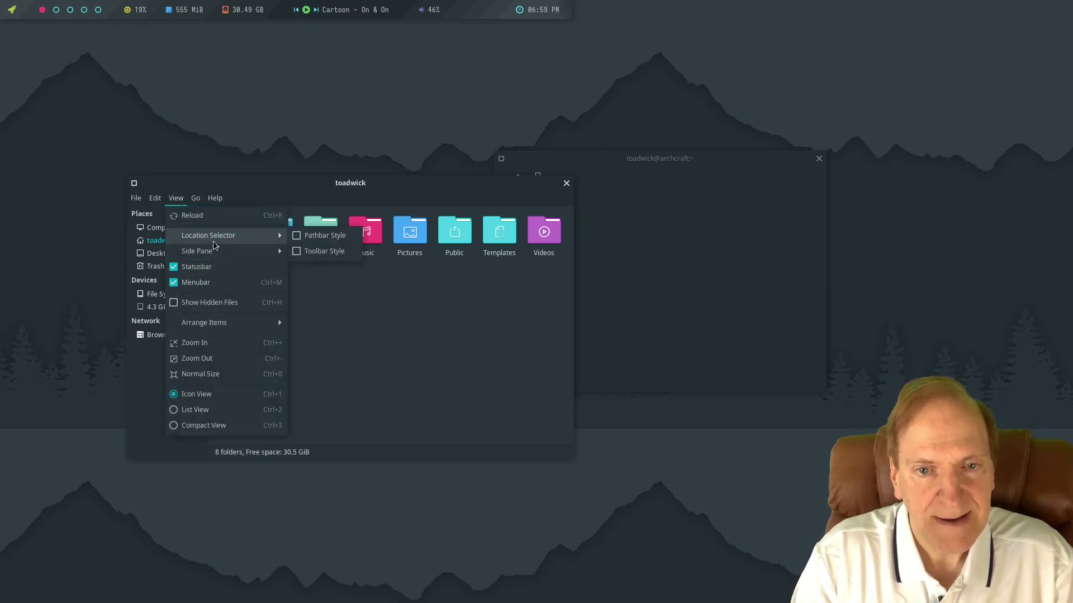
click(298, 238)
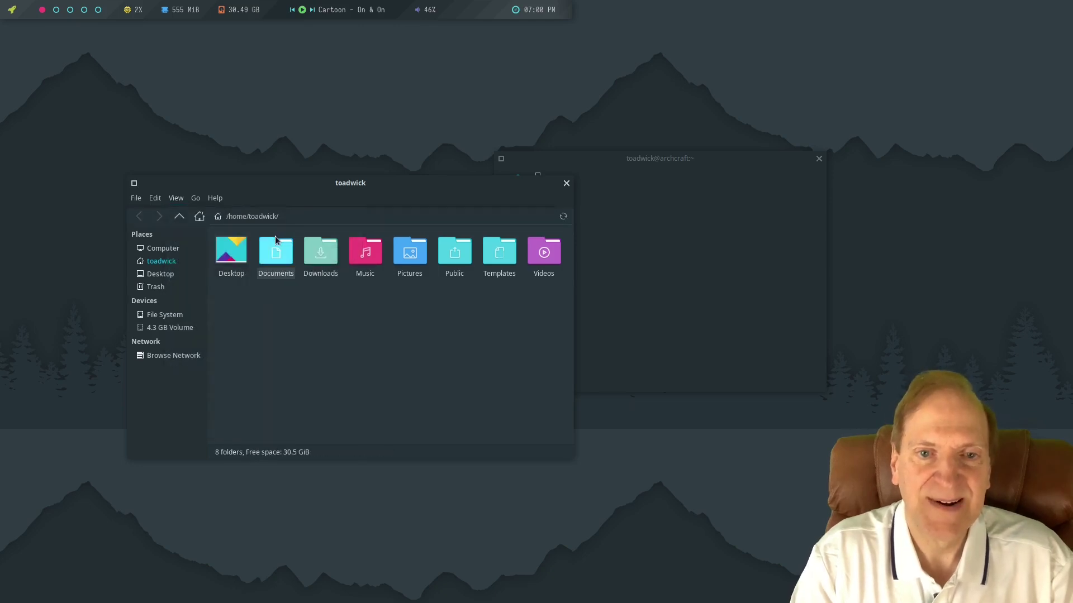
click(175, 200)
mouse_move(263, 236)
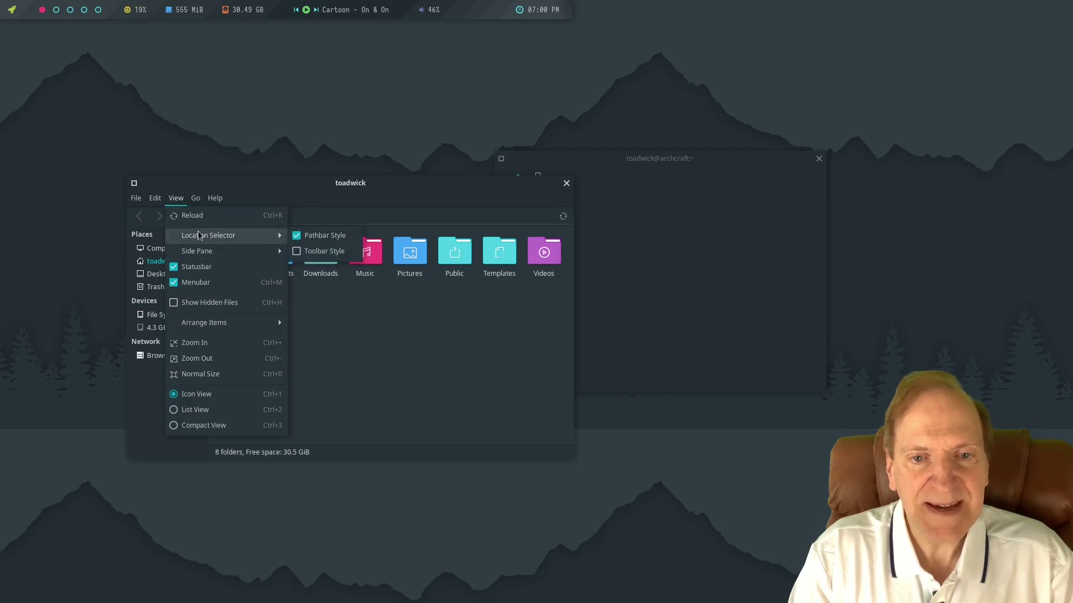
click(309, 253)
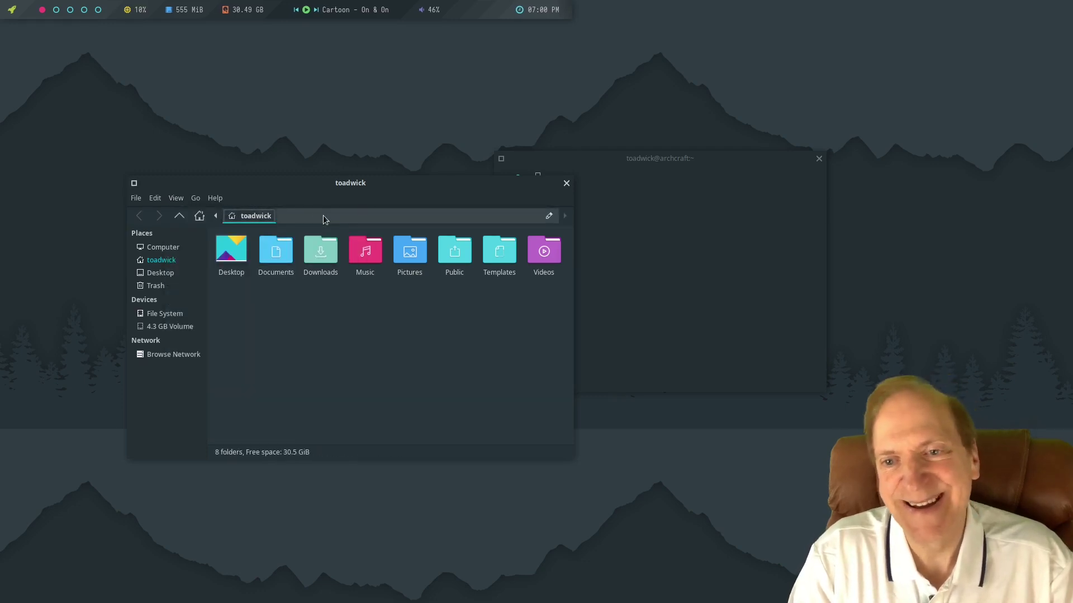
click(550, 217)
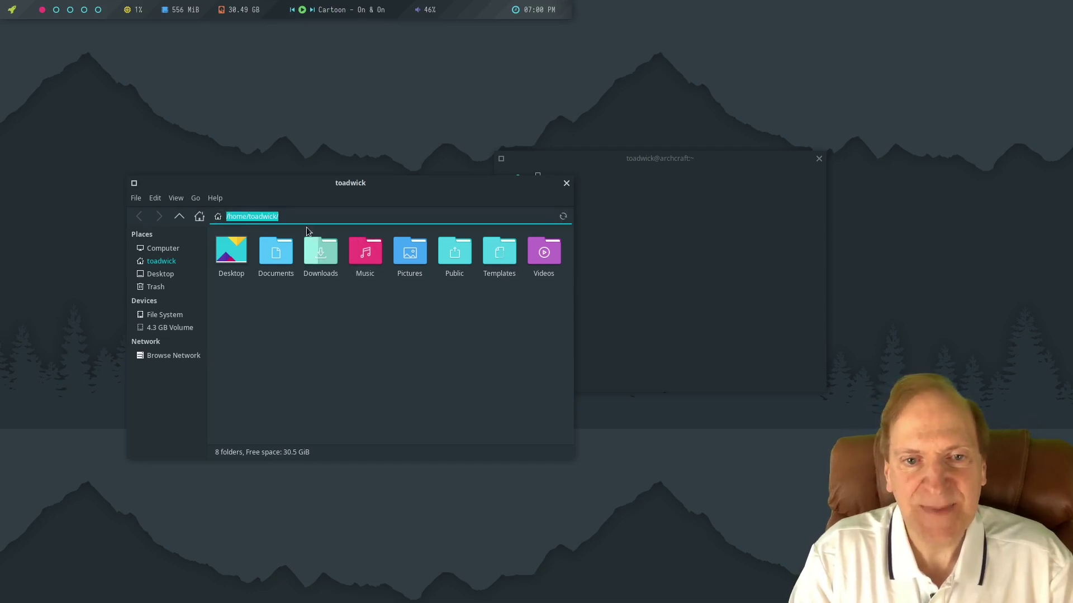
click(289, 221)
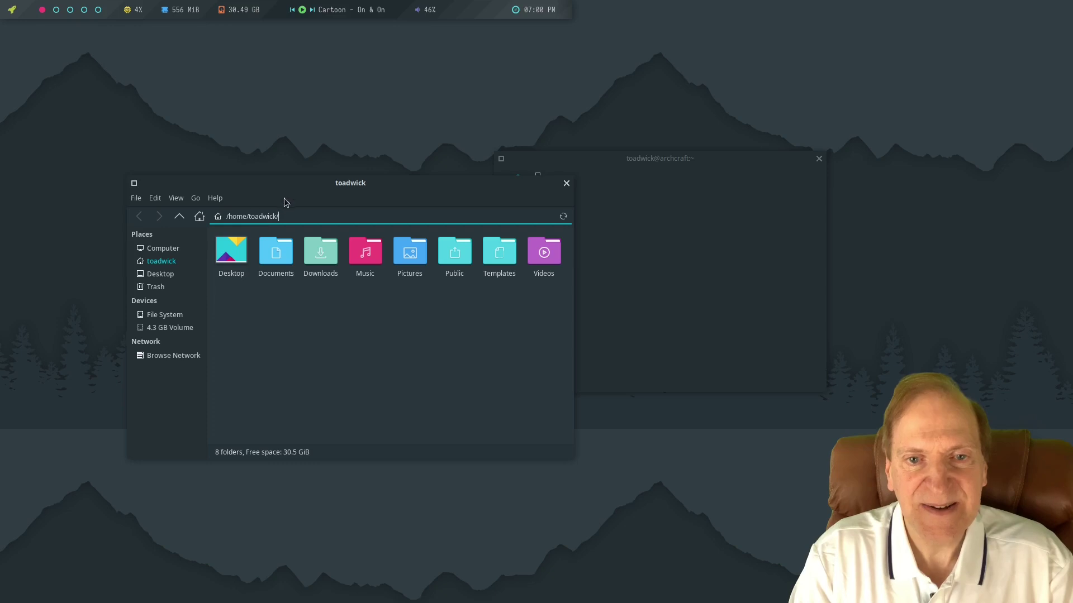
Open the Downloads folder from the home folder, finding it empty.
click(156, 198)
mouse_move(215, 198)
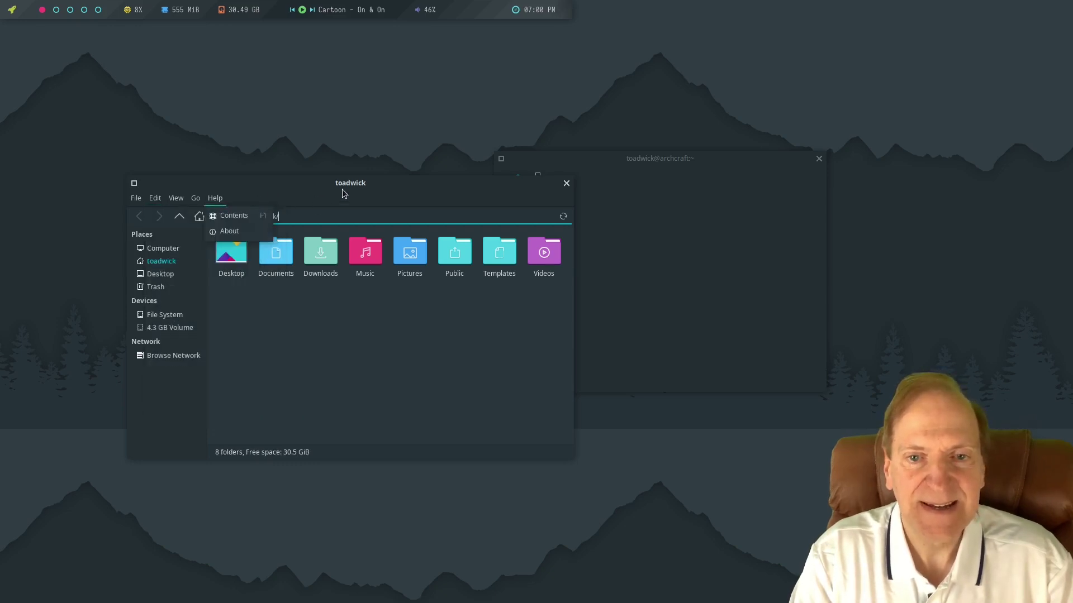
click(315, 251)
double_click(314, 250)
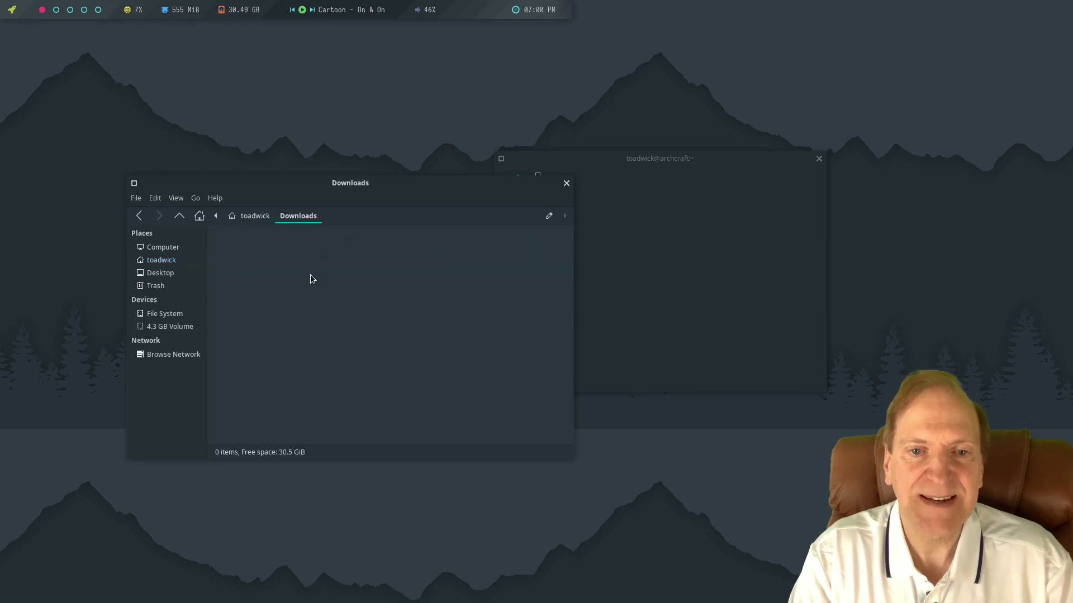
Return Thunar to the home folder, move it upper left, and move the terminal to the right.
click(251, 218)
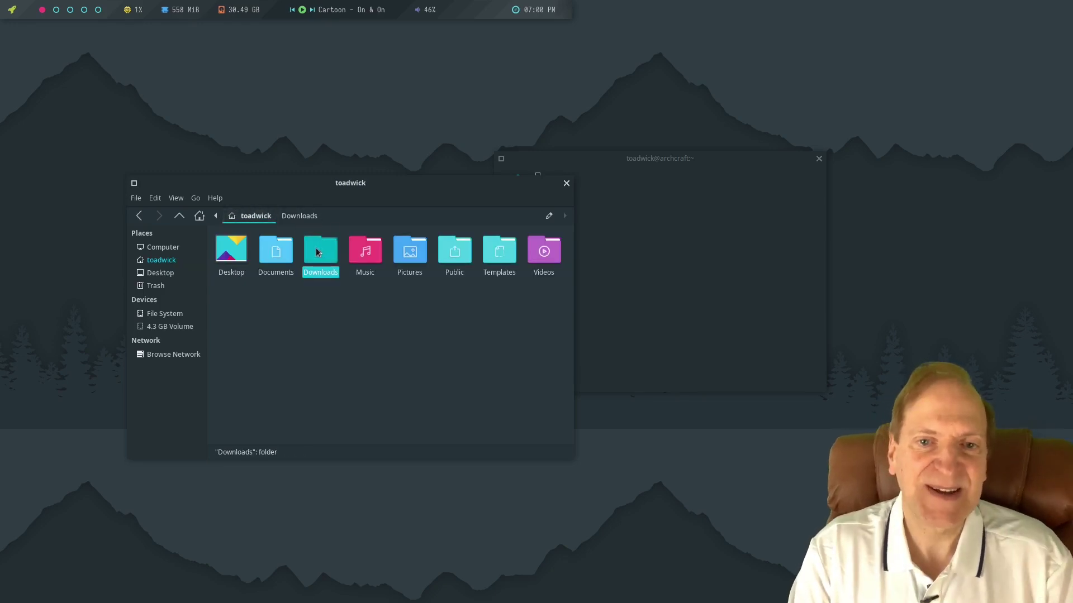
drag(342, 181, 395, 112)
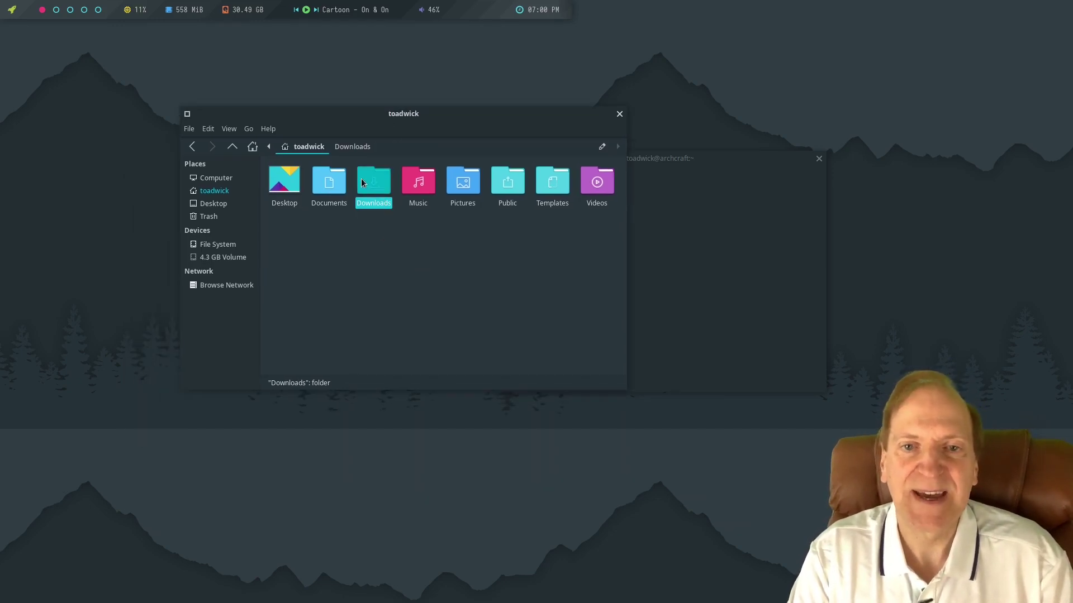
key(ctrl+l)
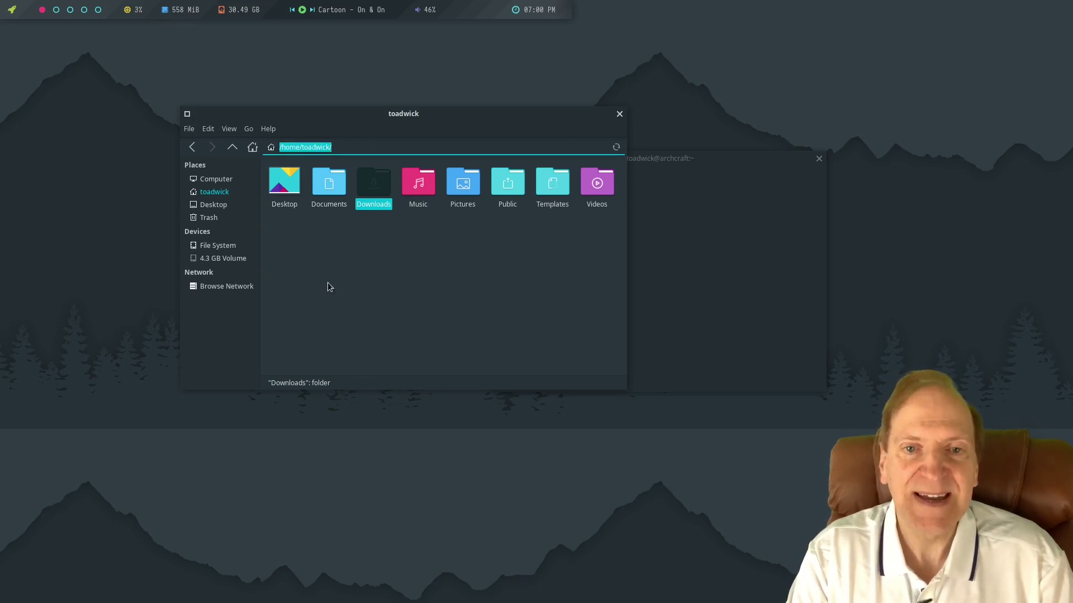
key(Escape)
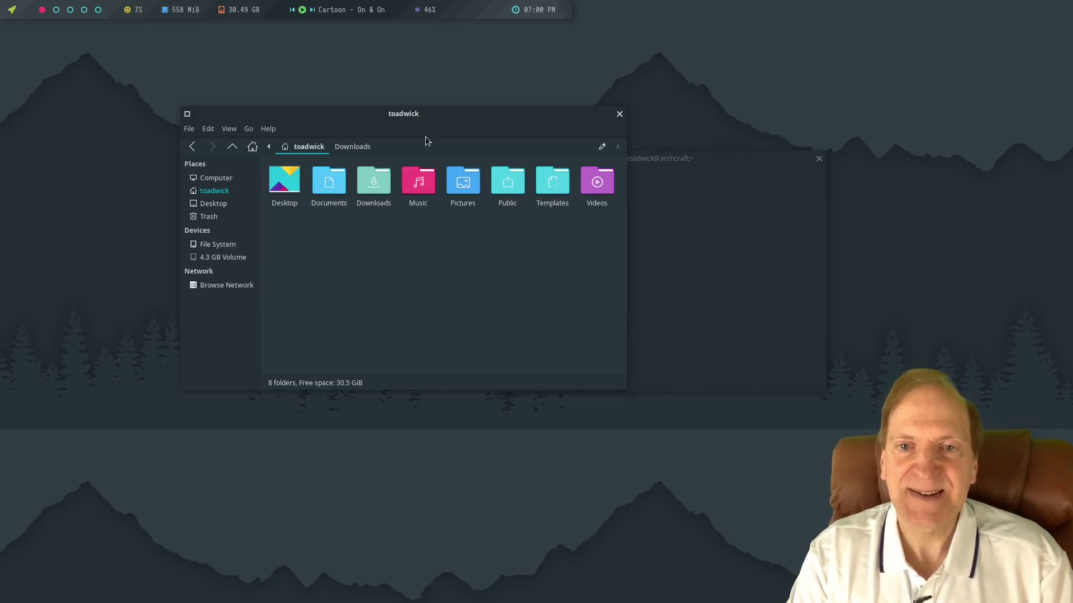
drag(416, 112, 281, 85)
drag(628, 157, 777, 127)
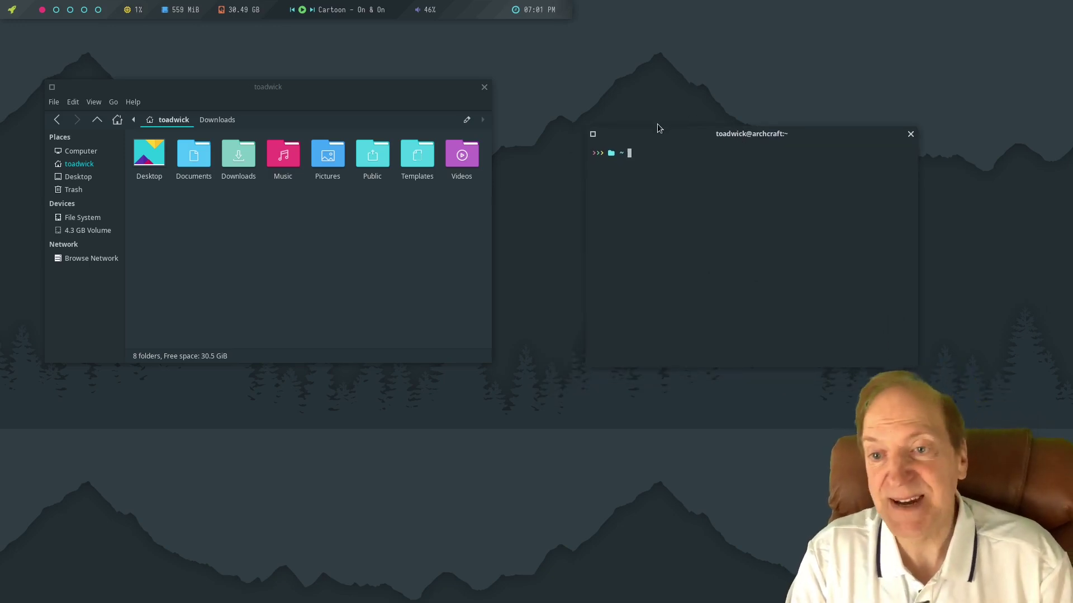
Run sudo pacman -Syy and enter the administrator password to force-sync all package databases.
drag(742, 133, 672, 169)
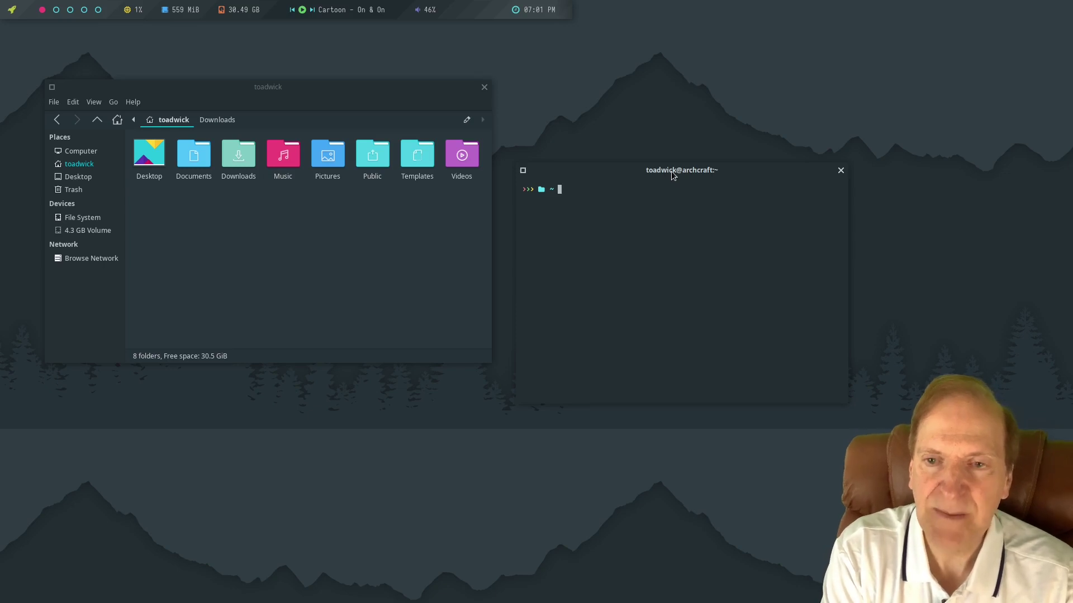
text(sudo )
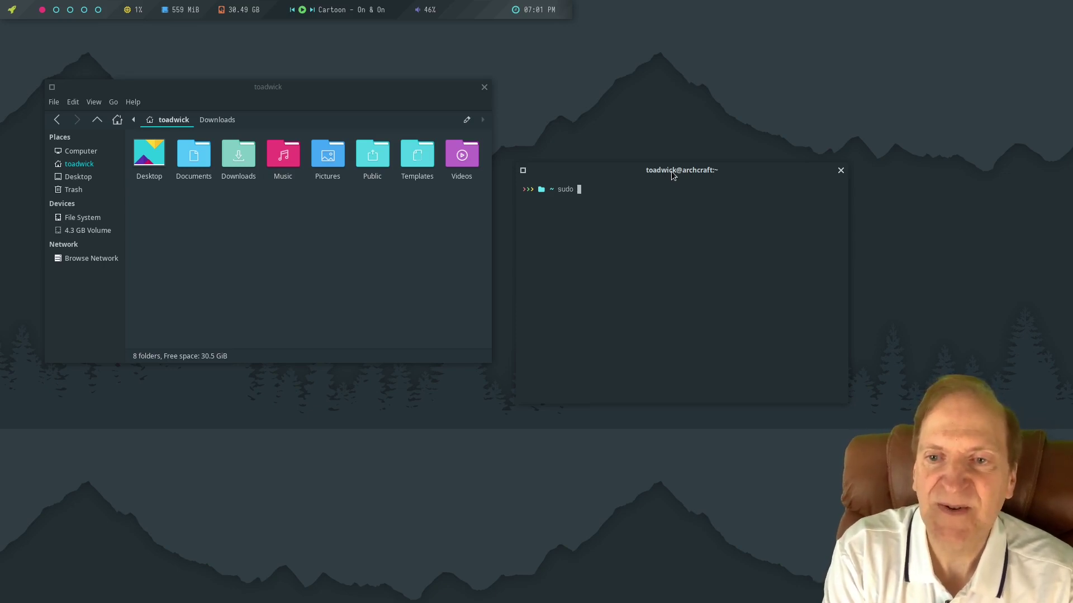
text(pacman )
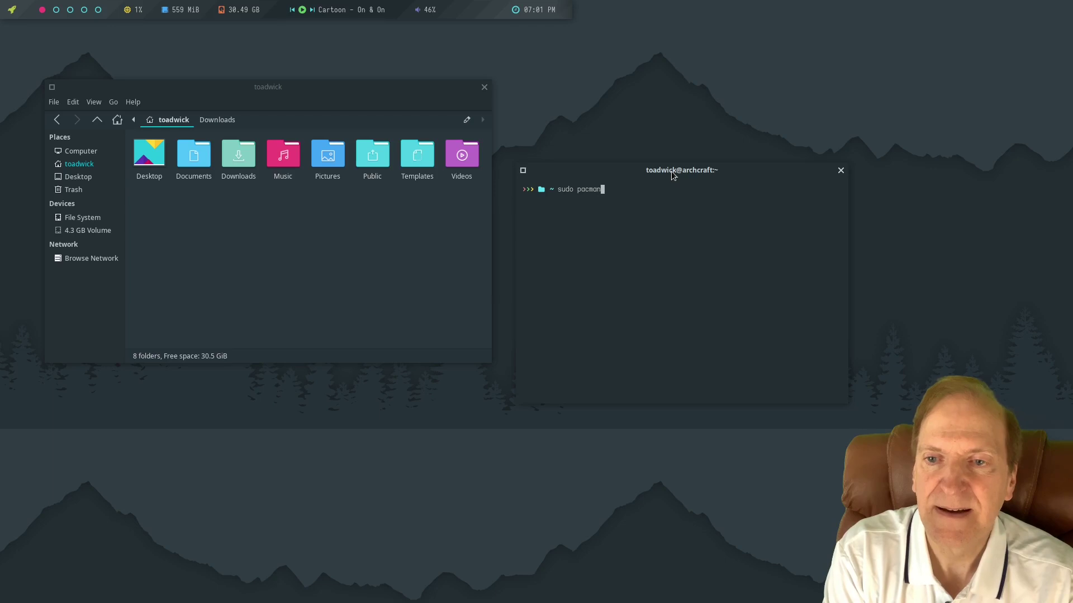
text(-Syy)
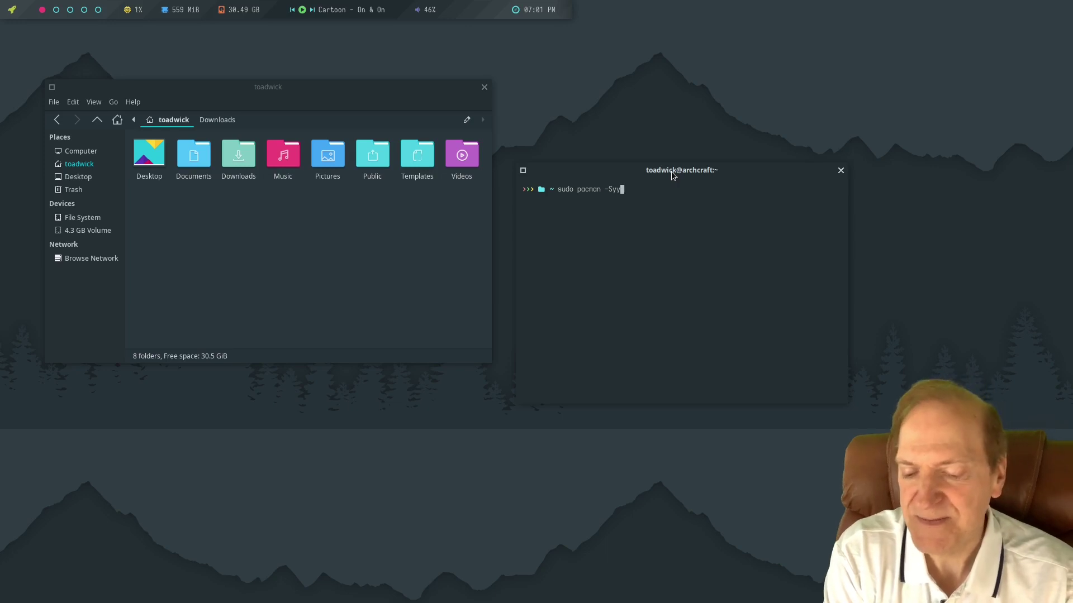
key(Return)
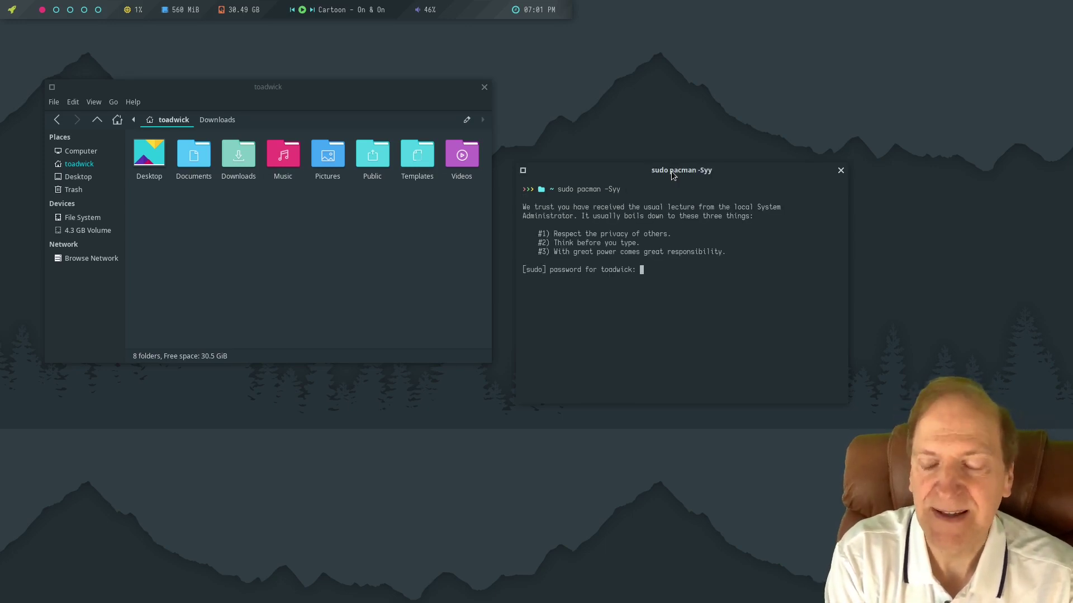
text(*******)
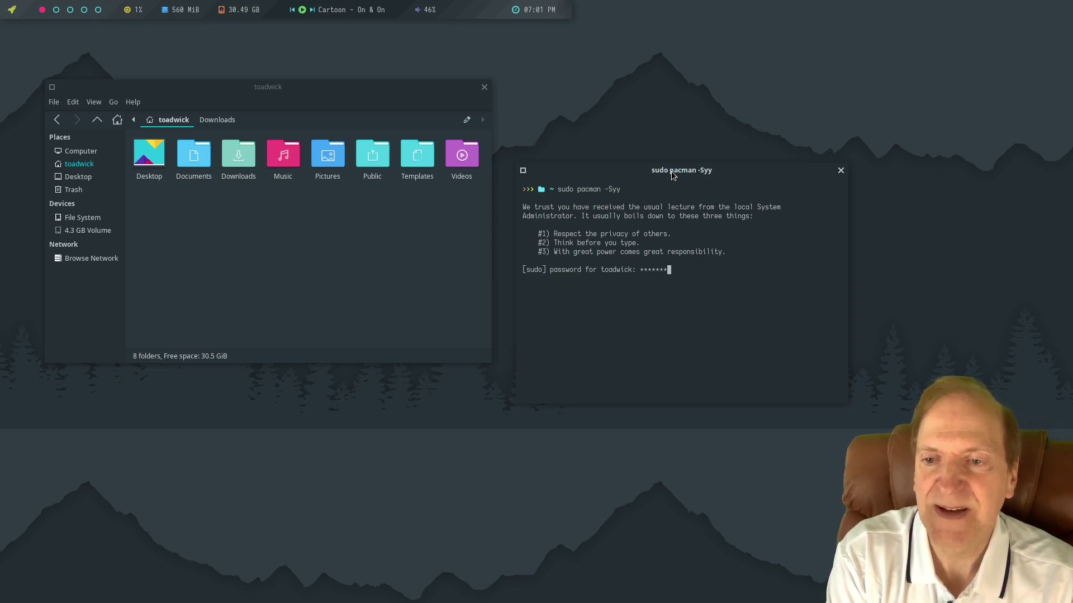
key(Return)
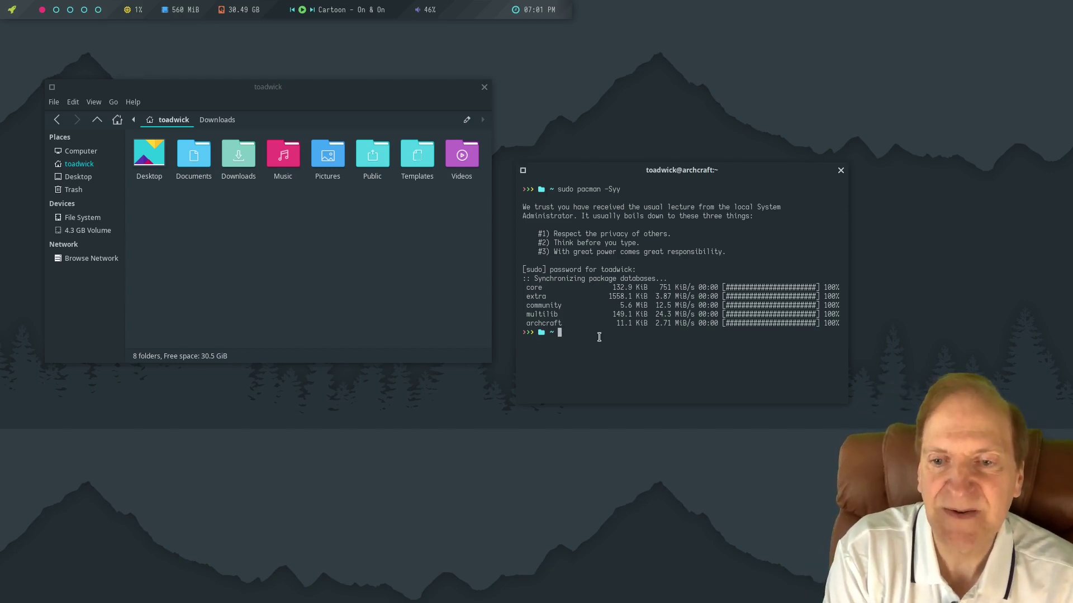
Install VLC with sudo pacman -S vlc, confirming with y.
text(sudo)
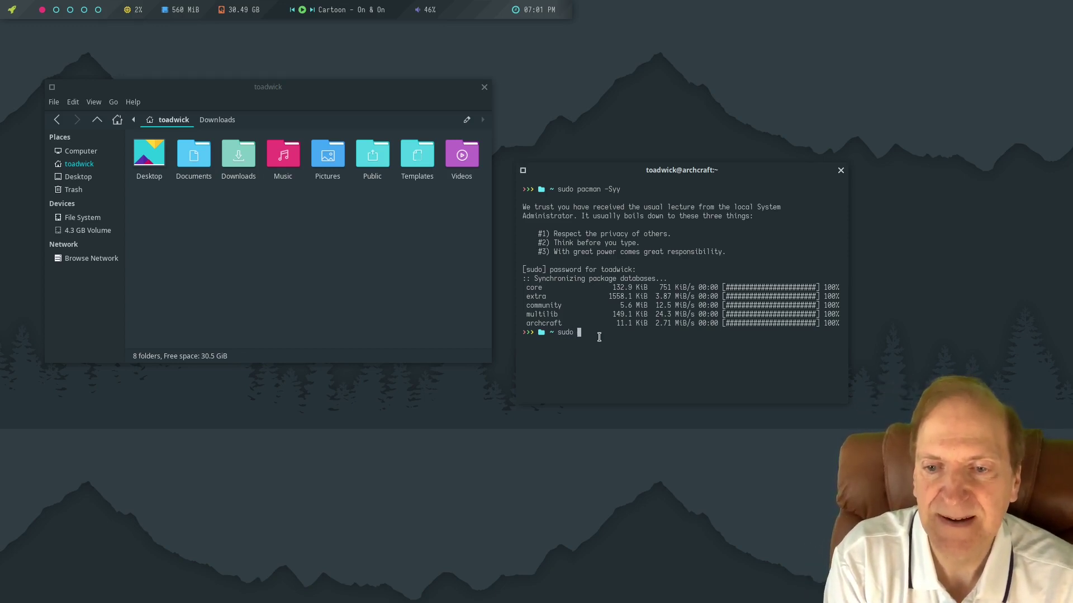
text( pacm)
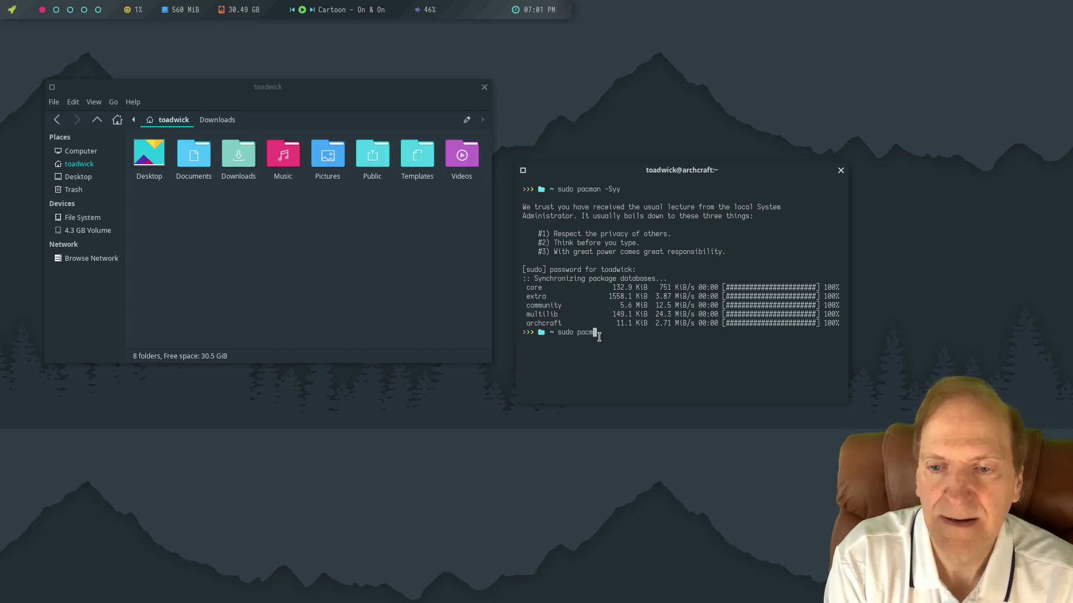
text(an -)
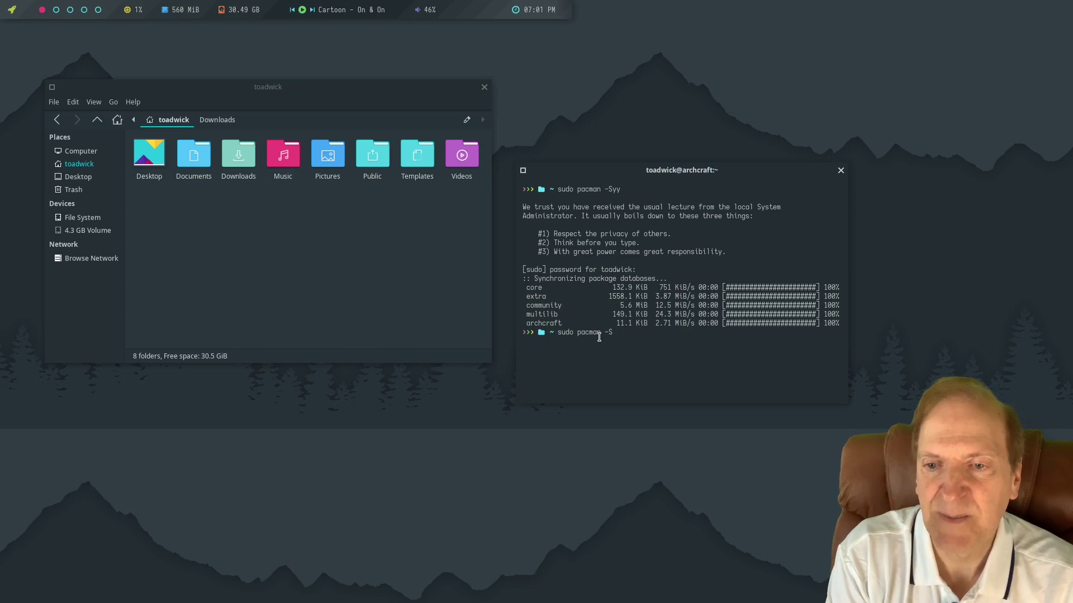
text(S v;c)
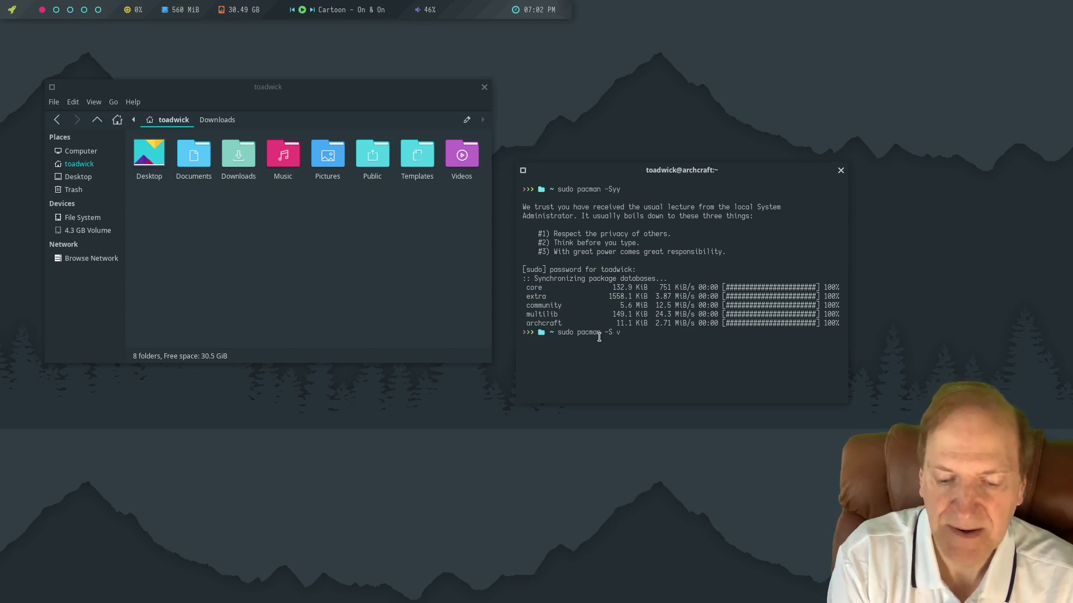
key(Return)
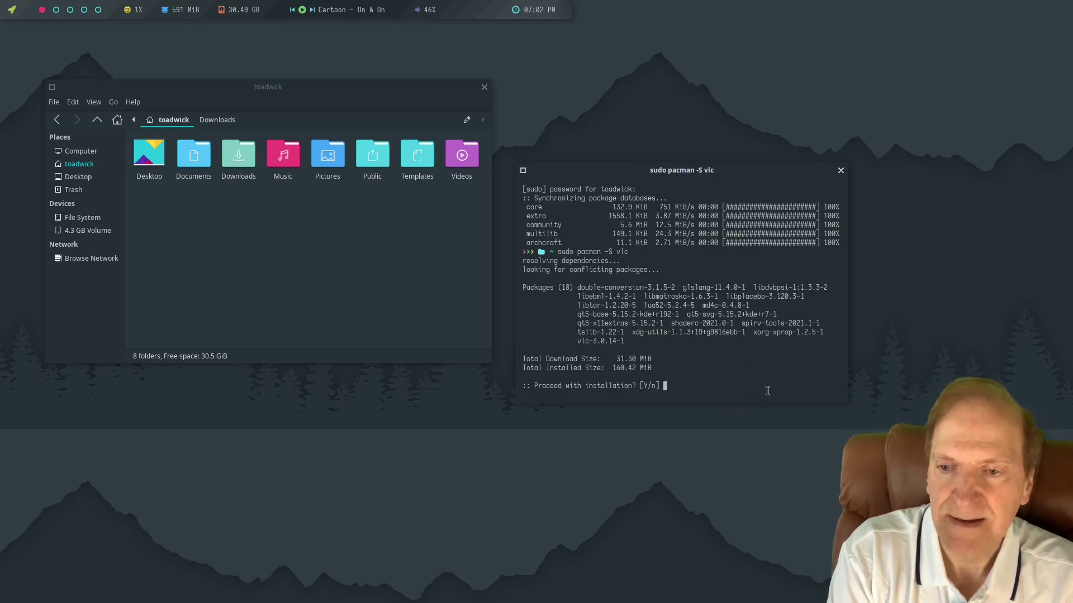
text(y)
key(Return)
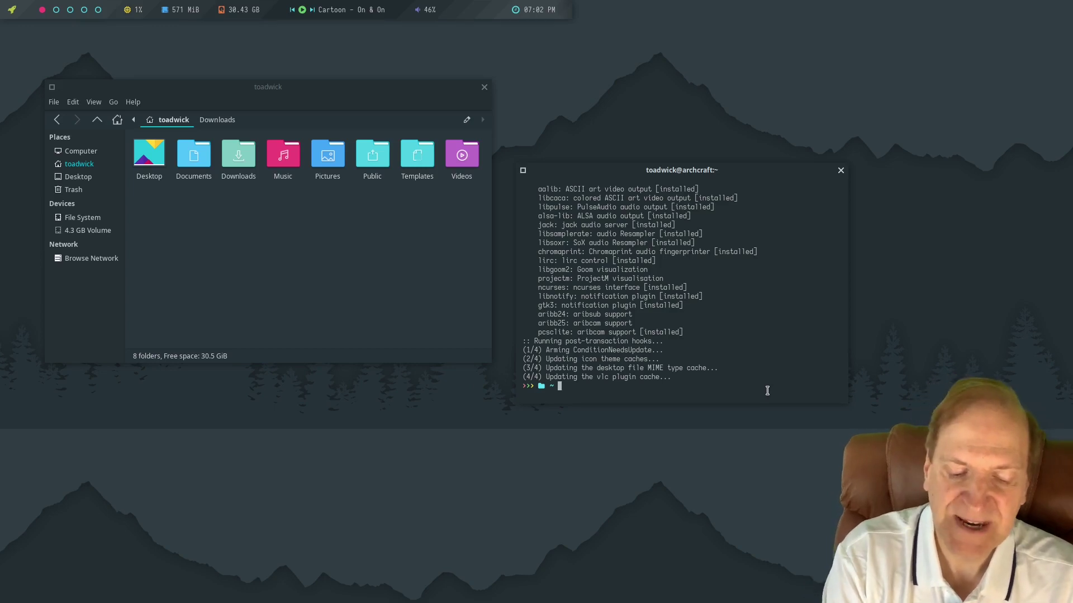
Launch VLC from the shell, then stop it with Ctrl+C.
text(vlc)
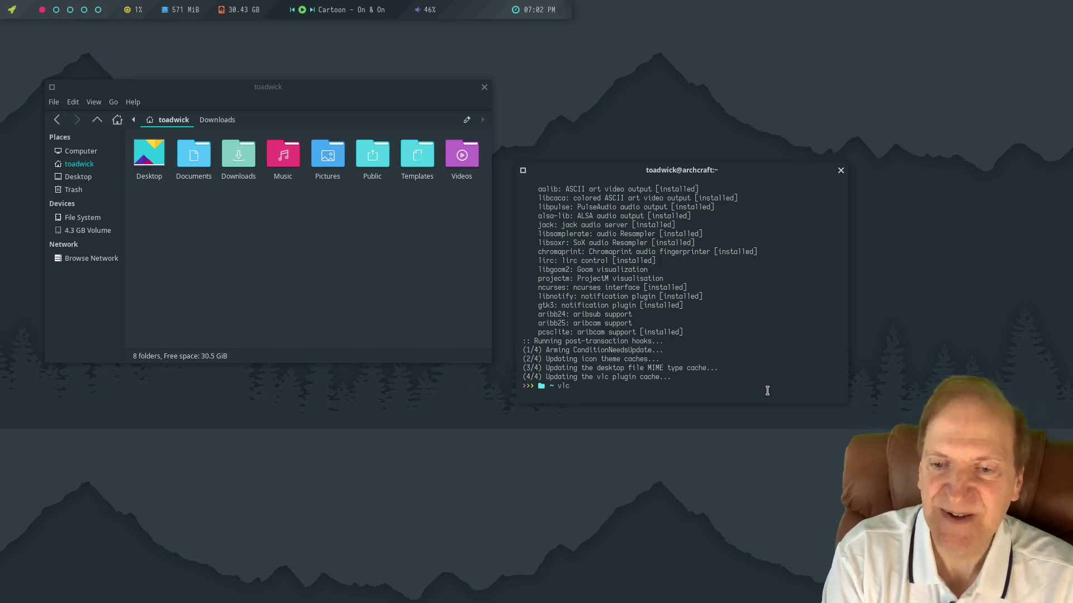
key(Return)
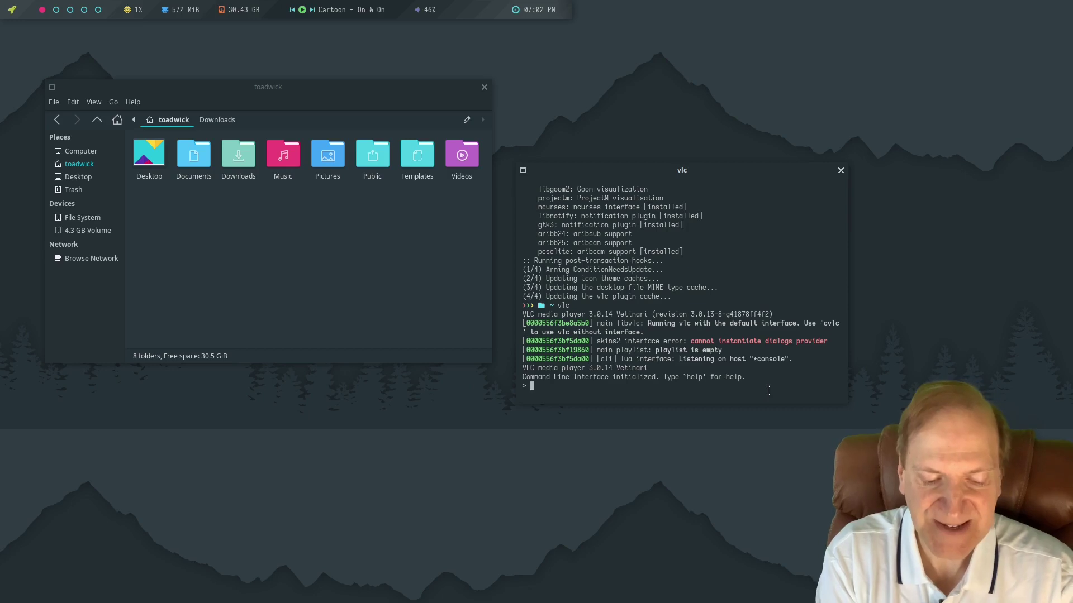
key(ctrl+c)
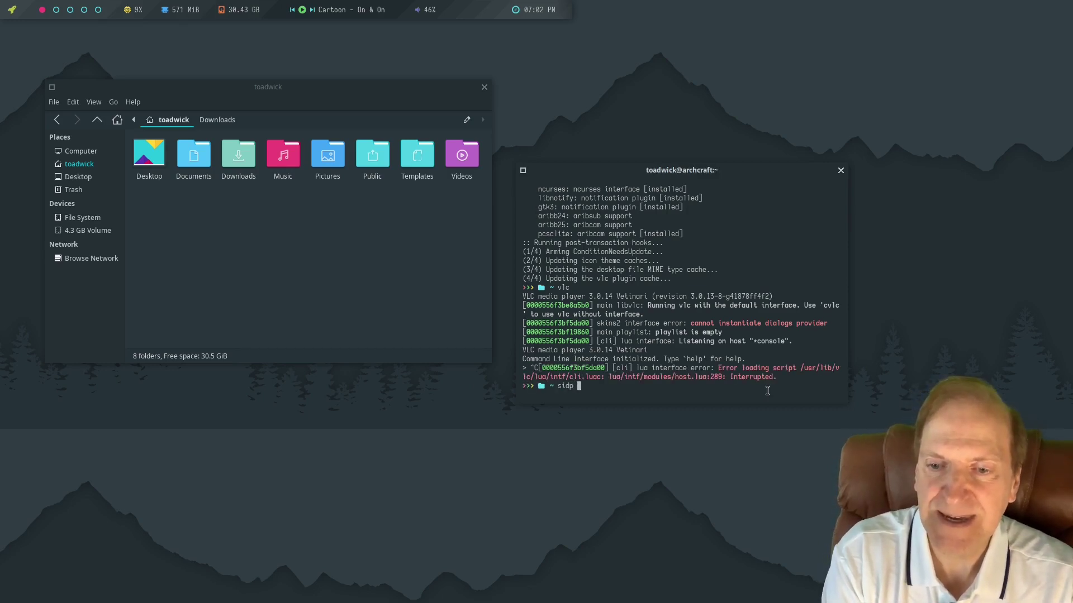
key(BackSpace)
key(BackSpace)
key(BackSpace)
key(BackSpace)
key(BackSpace)
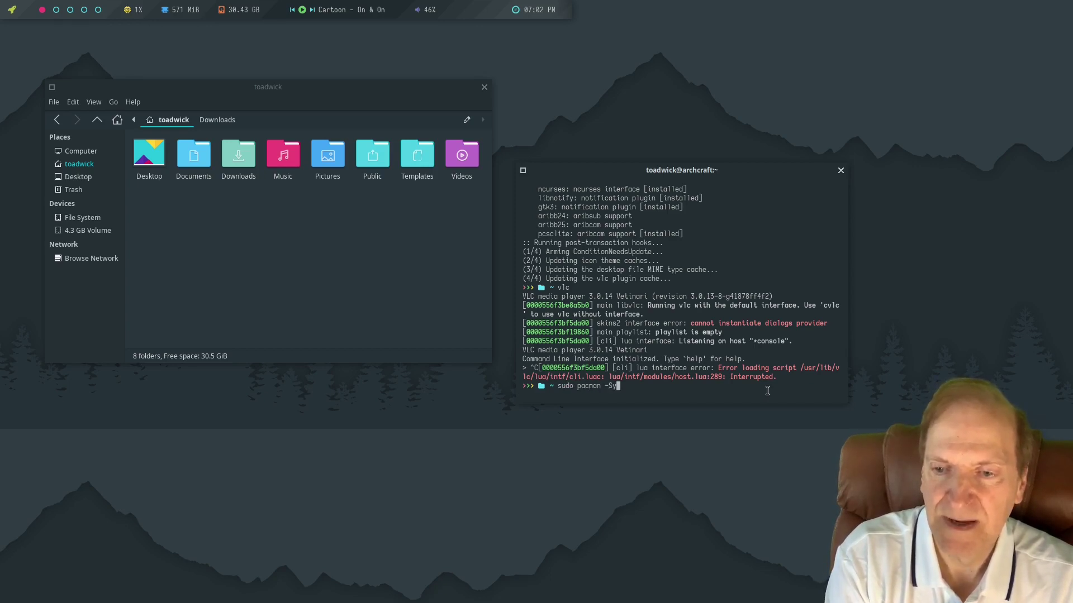
Run sudo pacman -Syu, removing conflicting virtualbox-guest-dkms, confirm with y, and rearrange both windows.
text(sudo pacman -Sy)
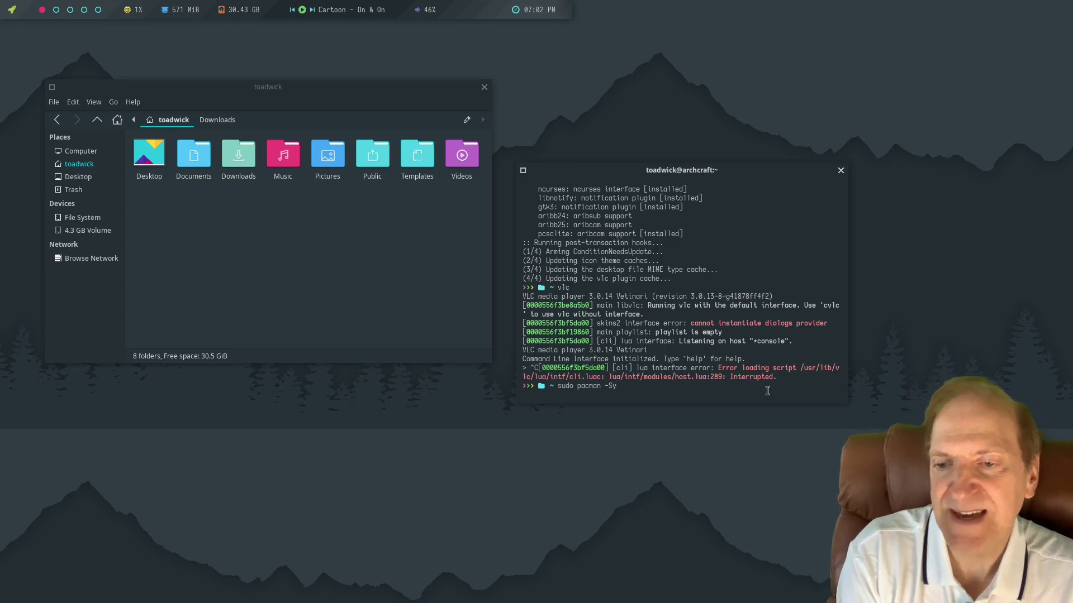
text(u)
key(Return)
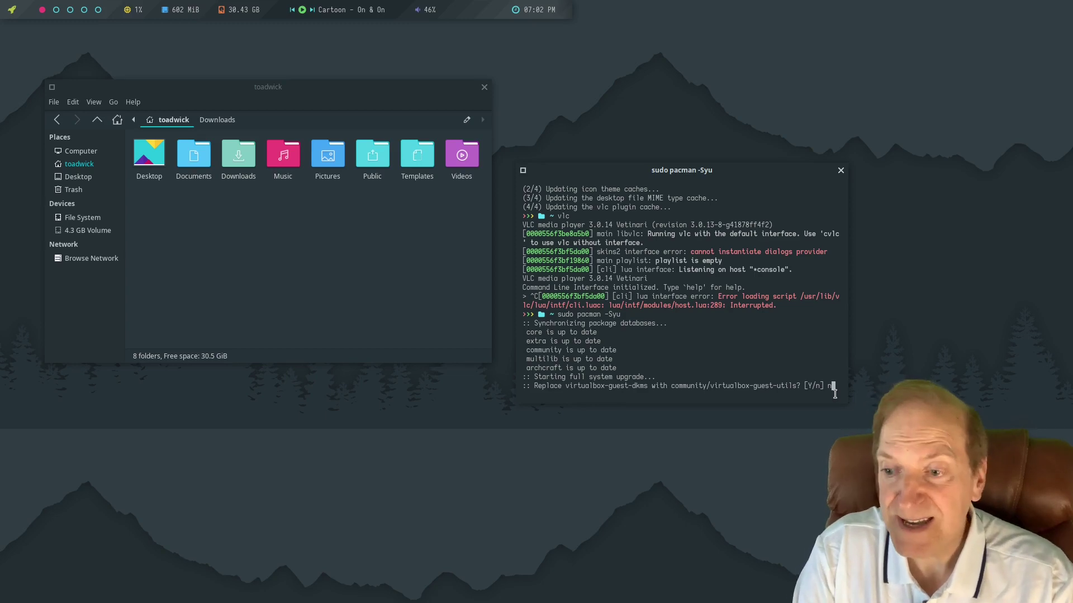
key(Return)
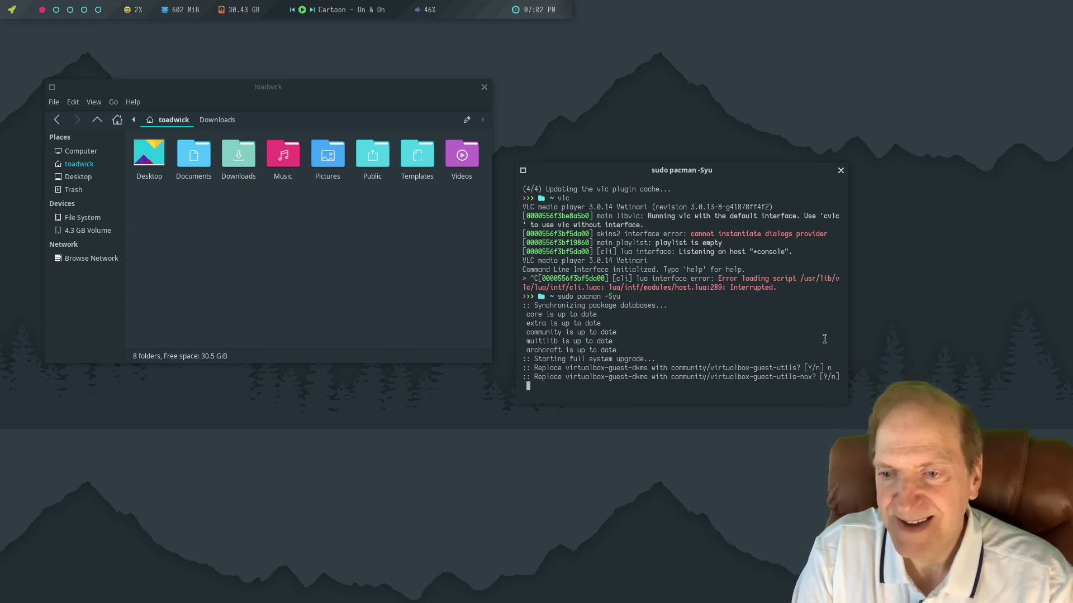
key(Return)
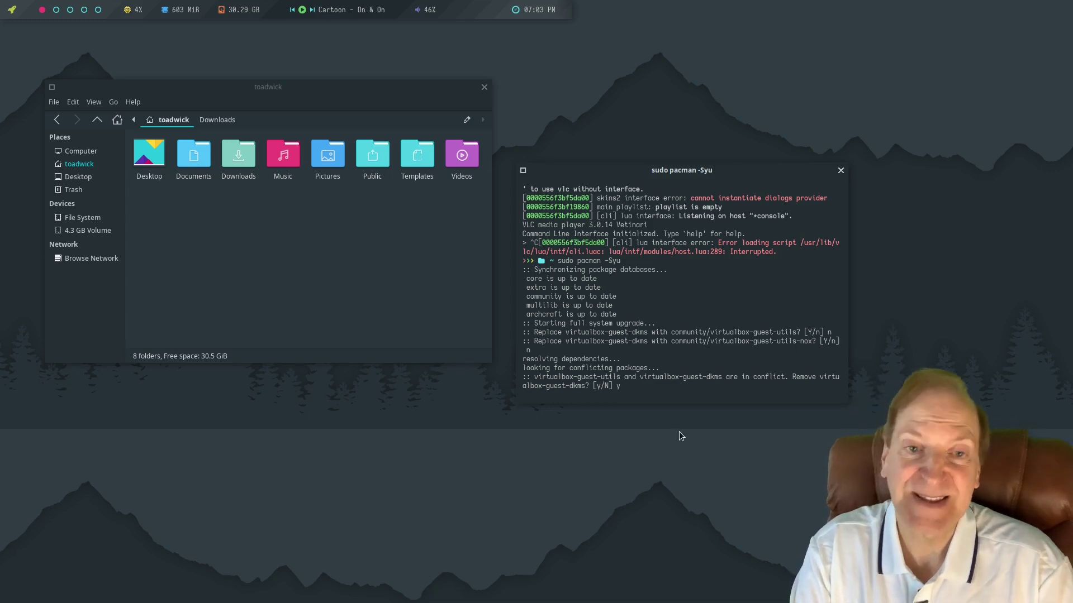
key(Return)
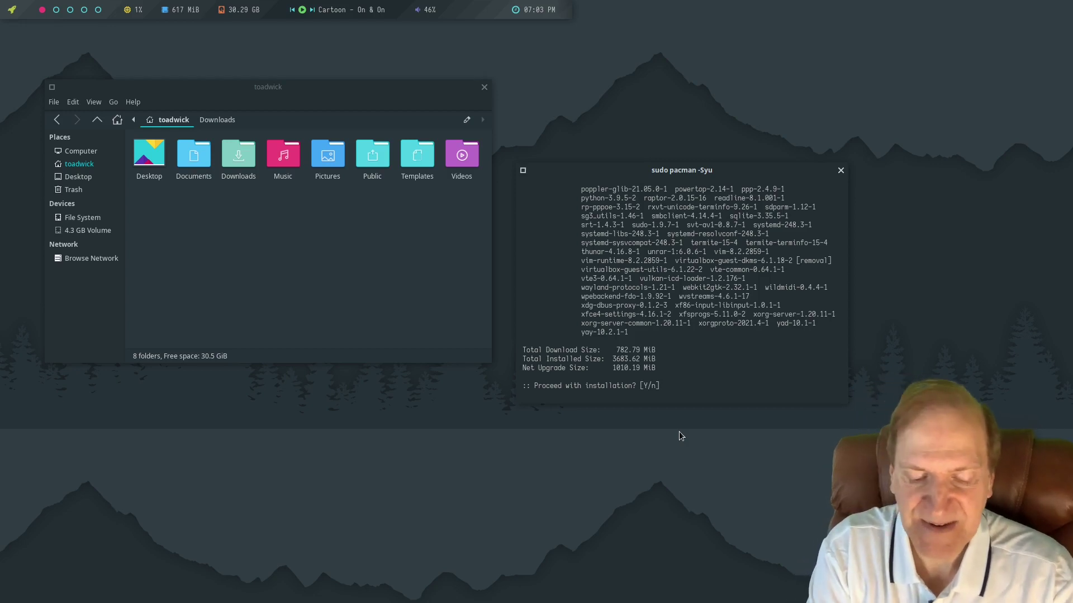
text(y)
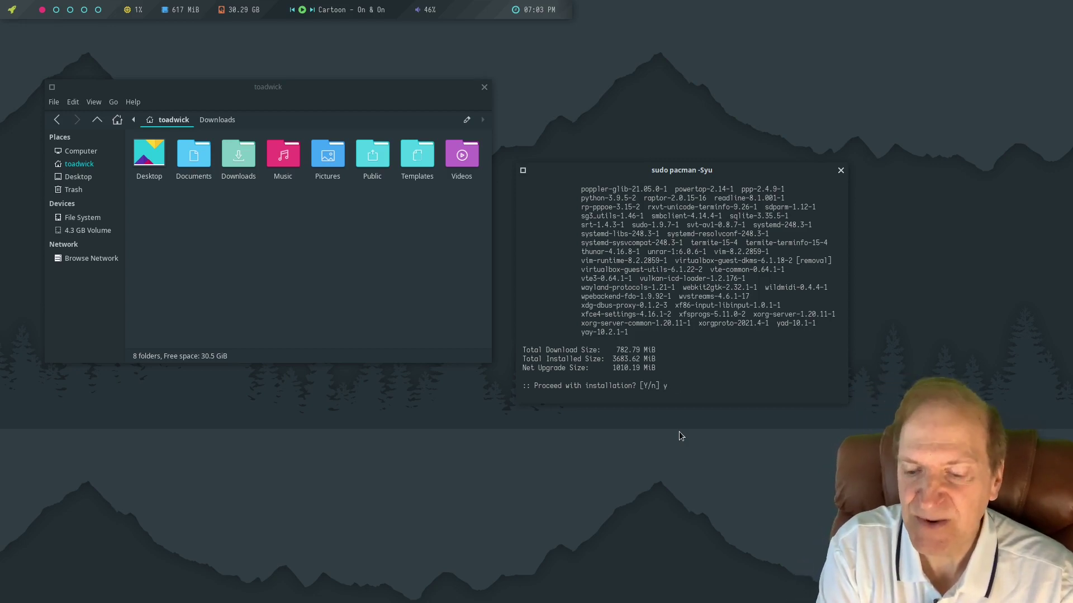
key(Return)
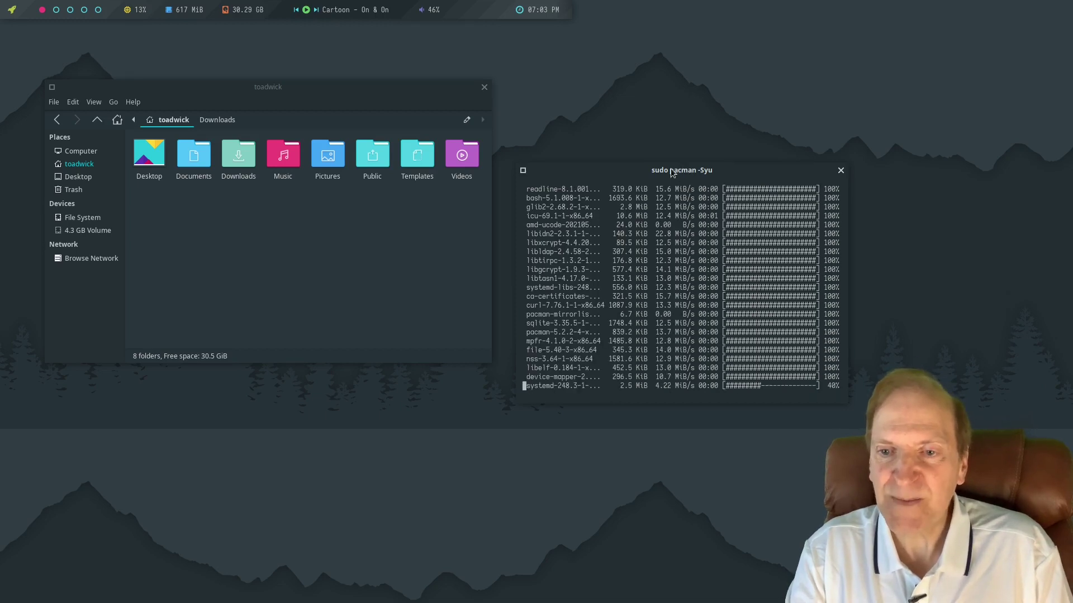
drag(699, 166, 866, 83)
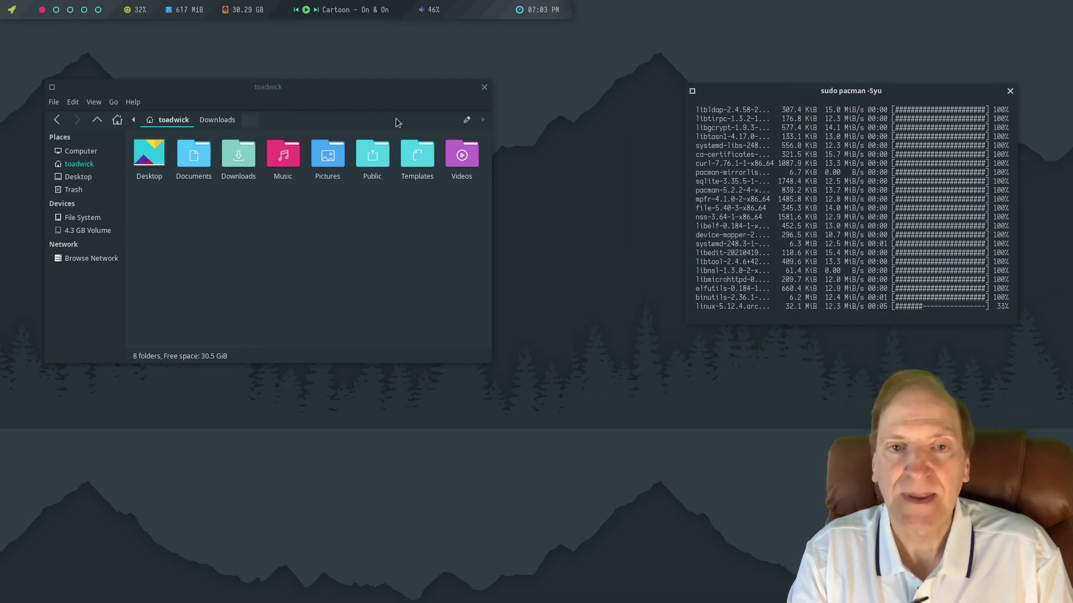
drag(354, 87, 543, 85)
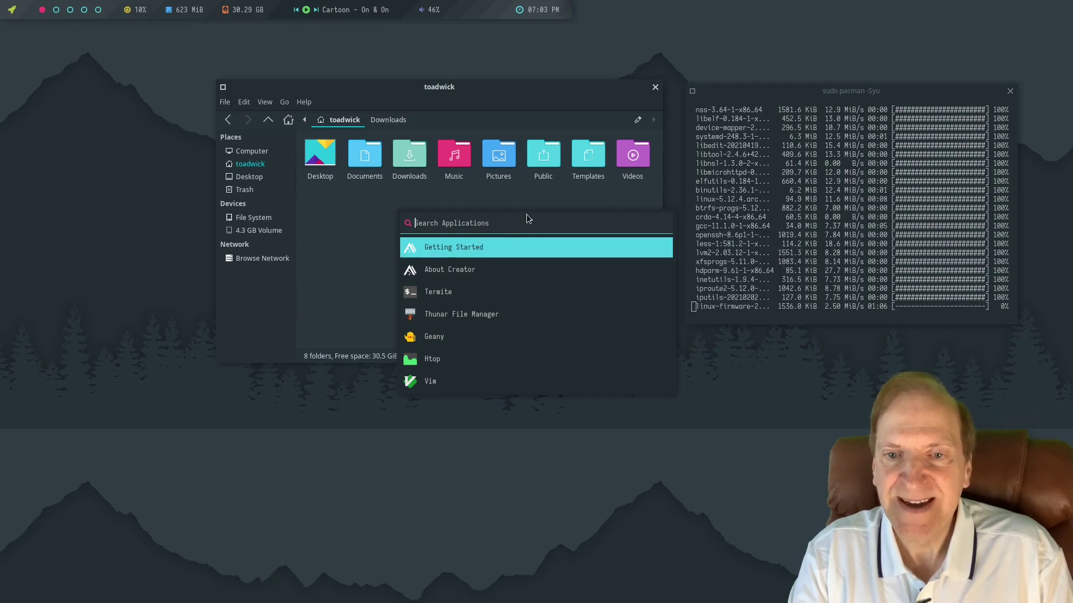
Browse the Rofi application list down to Notifications, close it, and open the Openbox root menu.
key(Down)
key(Down)
key(Down)
key(Down)
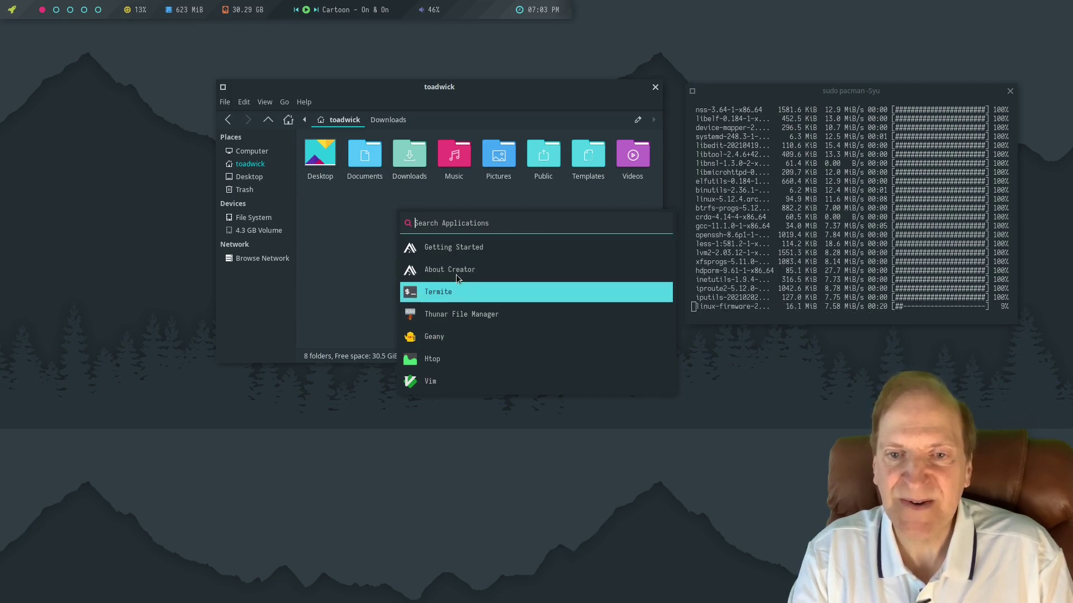
key(Down)
key(Down)
key(Down)
key(Down)
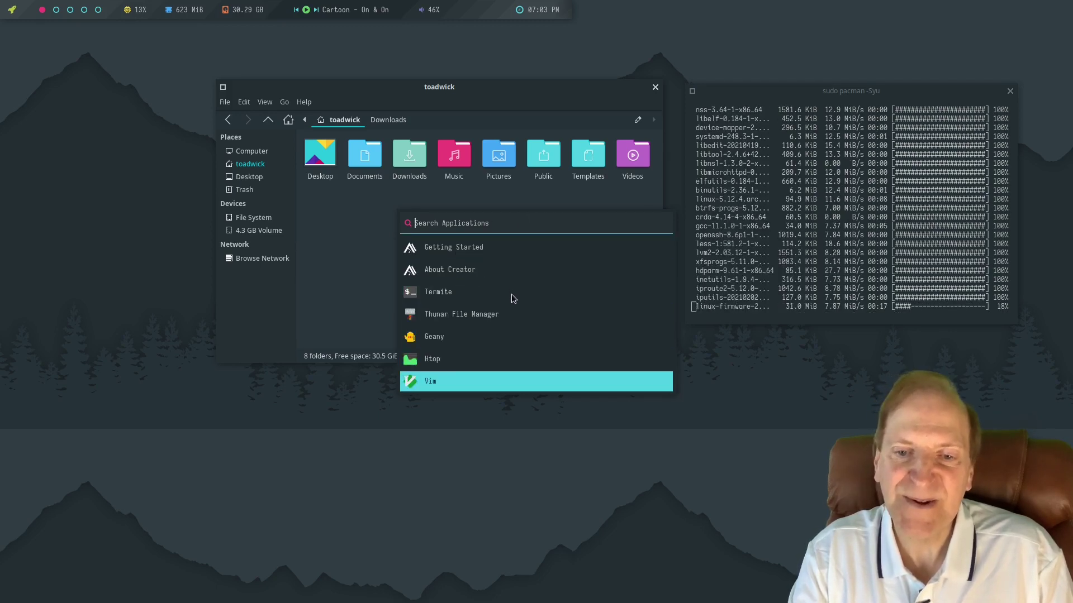
key(Down)
key(Down)
key(Down)
key(Down)
key(Down)
key(Down)
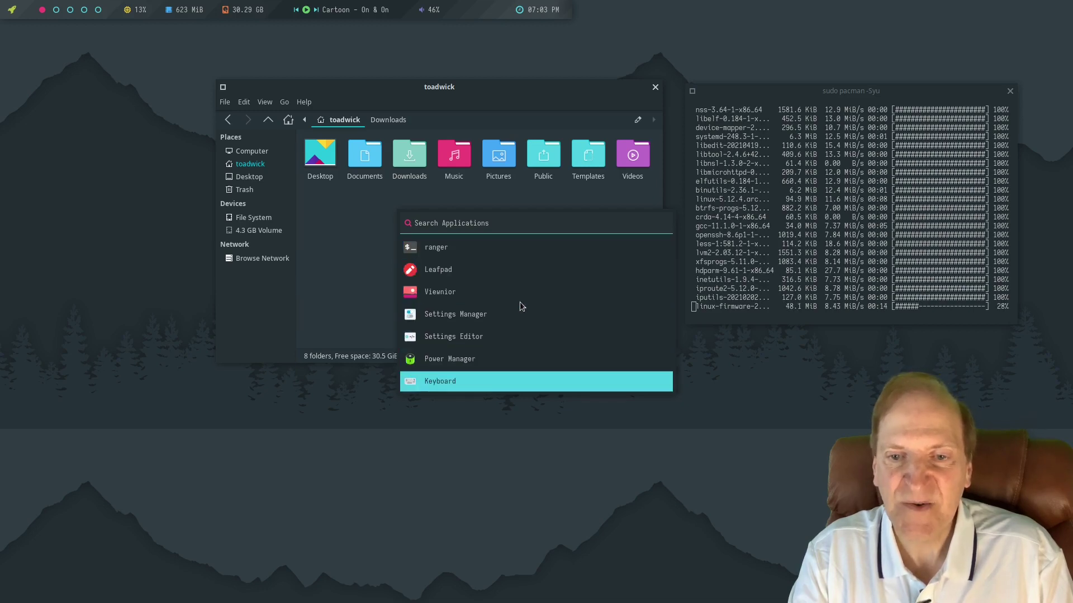
key(Down)
key(Down)
key(Down)
key(Down)
key(Down)
key(Down)
key(Down)
key(Down)
key(Down)
key(Down)
key(Down)
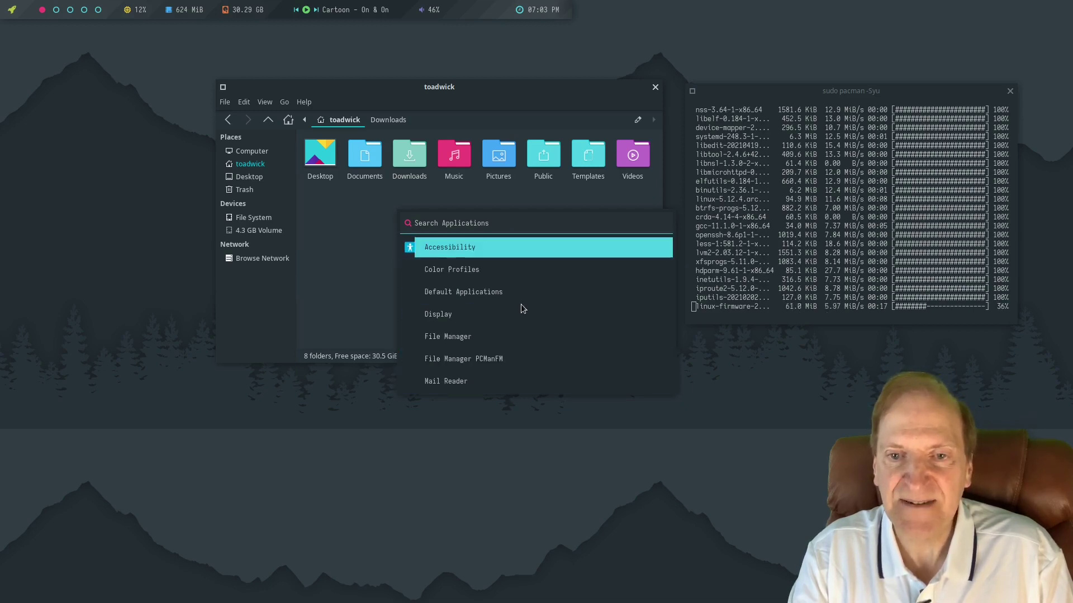
key(Down)
key(Down)
key(Down)
key(Down)
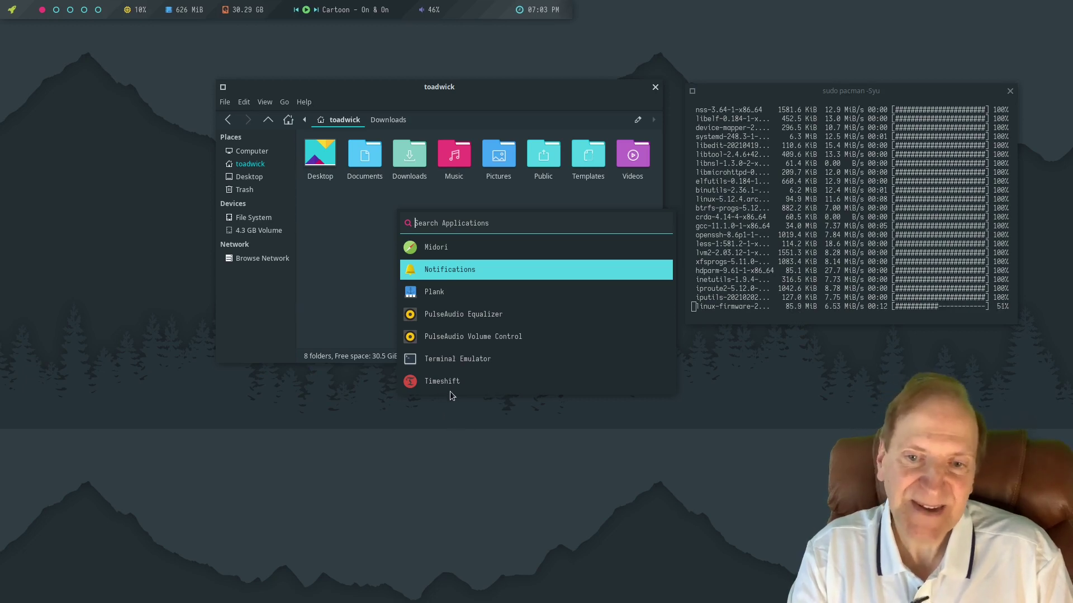
key(Escape)
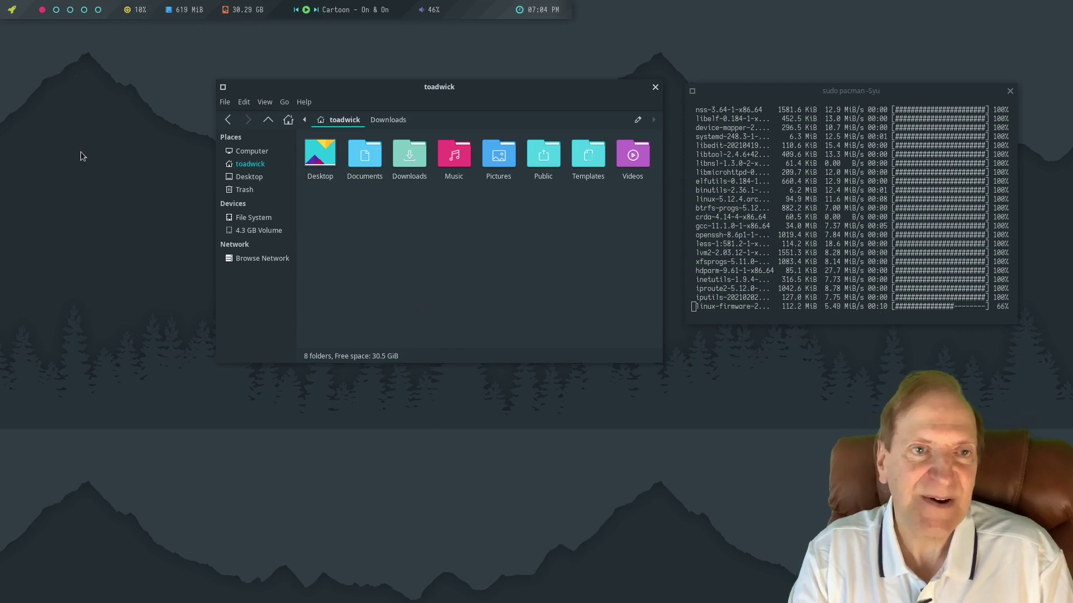
right_click(72, 105)
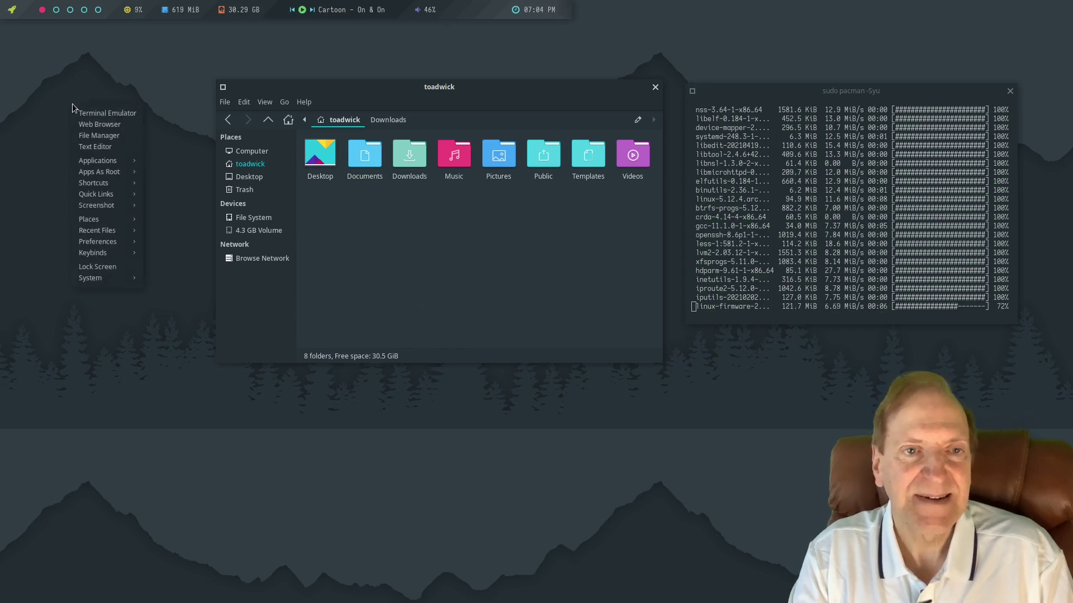
Launch Midori from the root menu and check its About dialog showing version 9.0.
click(98, 122)
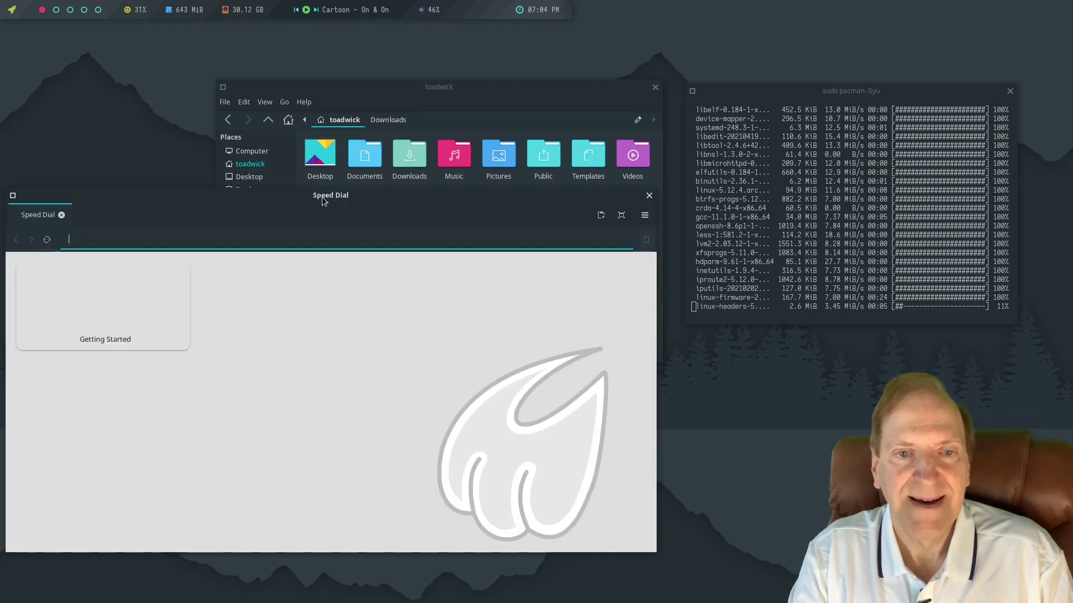
drag(322, 198, 445, 169)
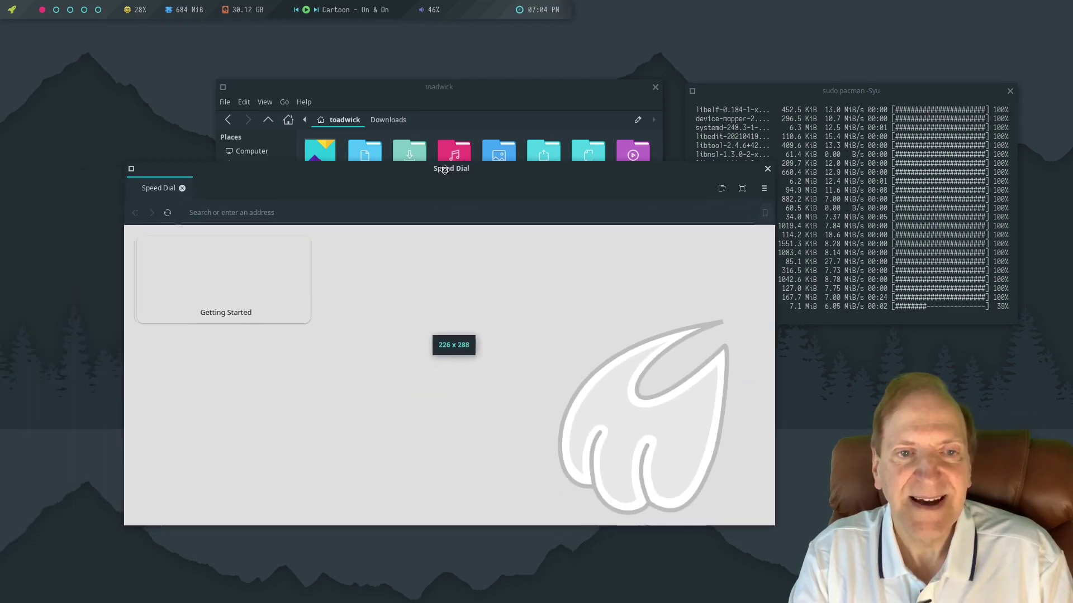
click(767, 188)
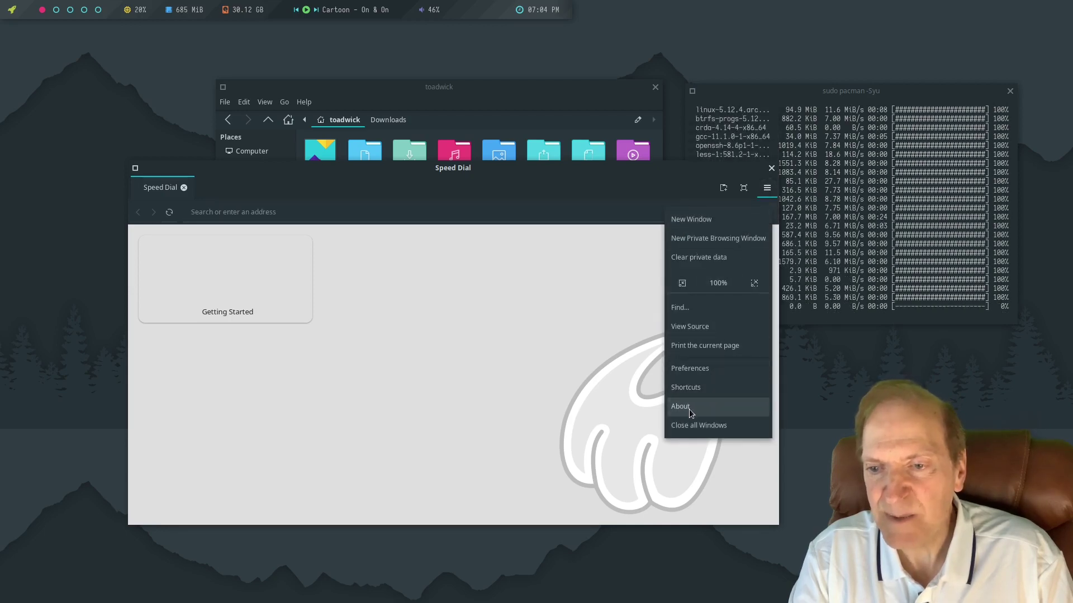
click(689, 409)
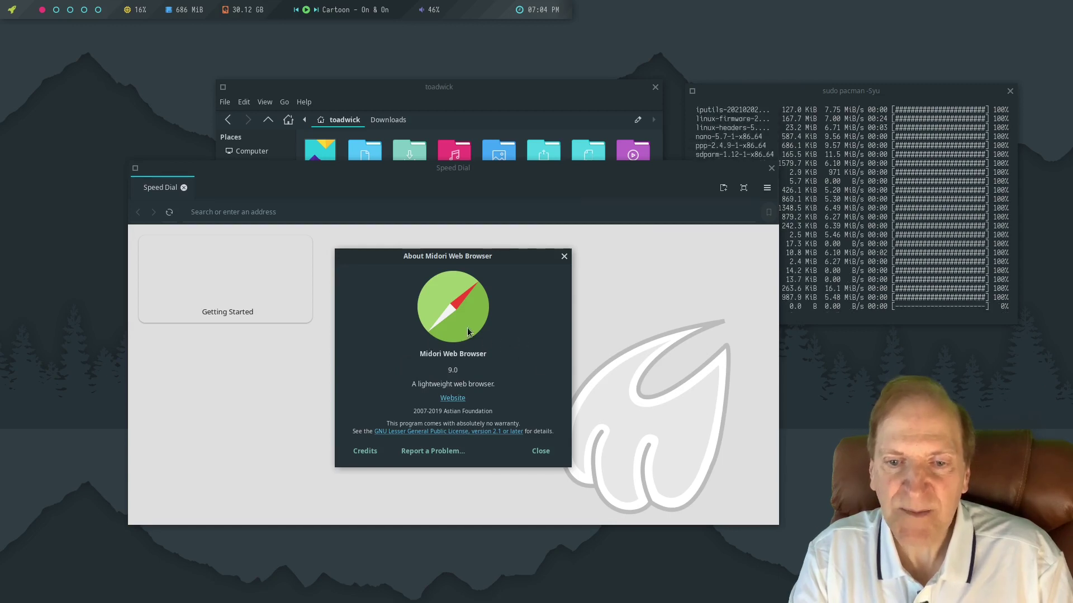
click(562, 258)
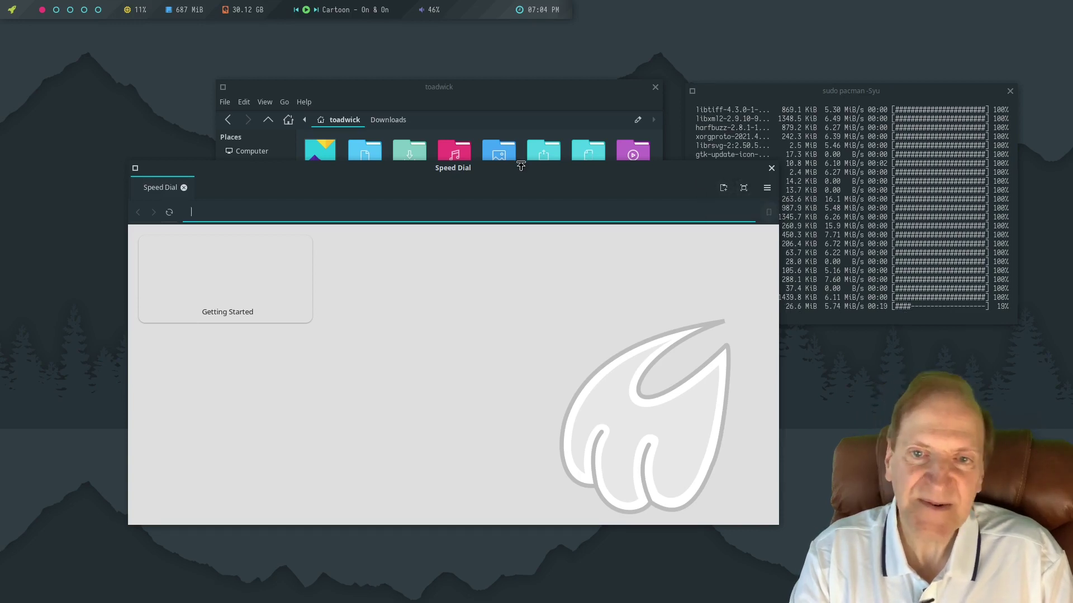
drag(514, 169, 592, 153)
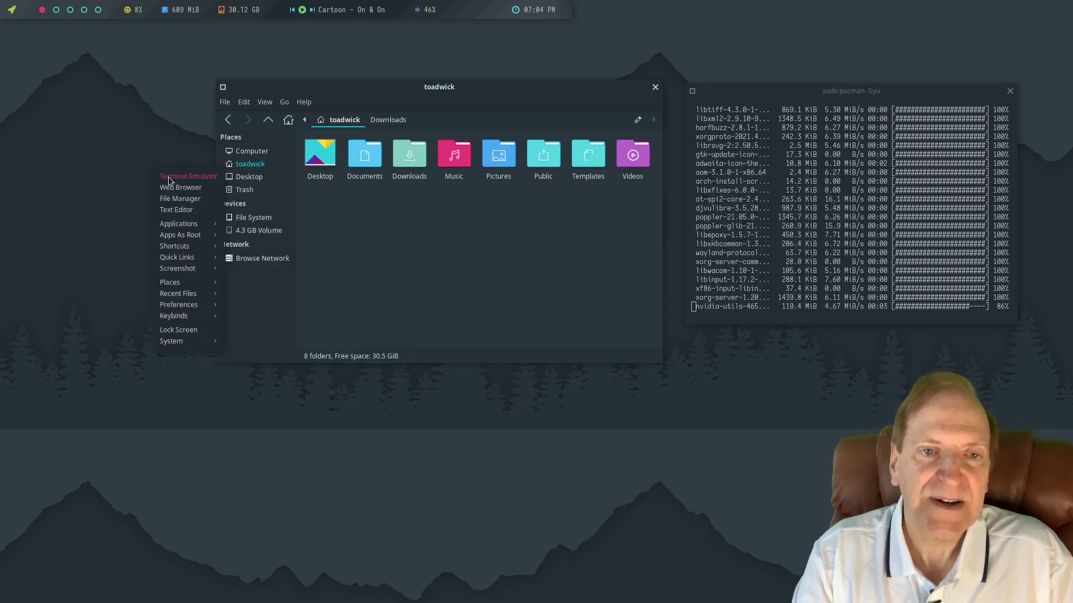
click(169, 177)
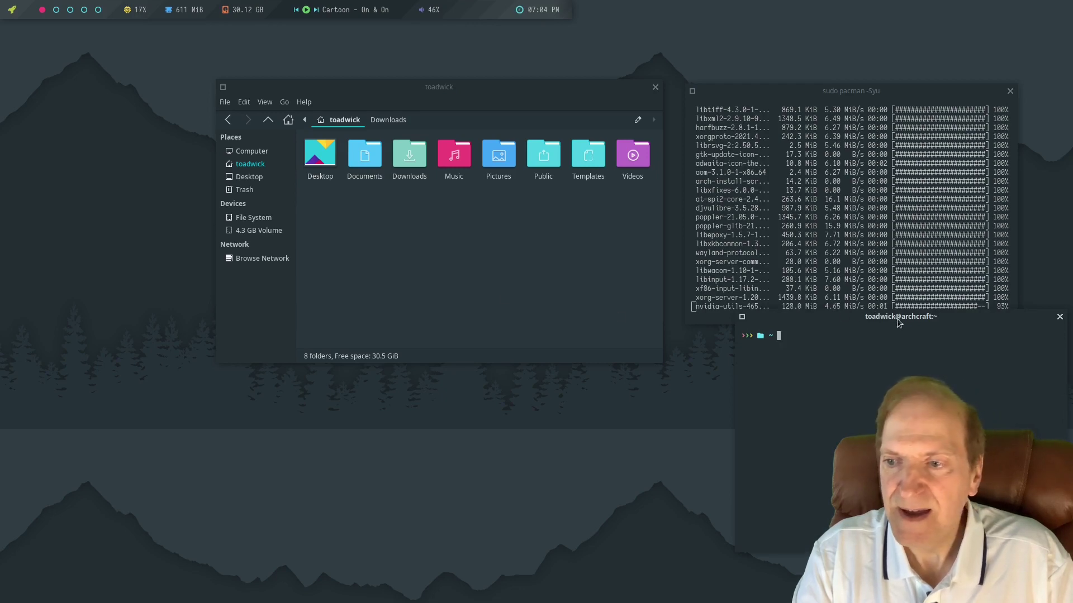
drag(894, 317, 626, 337)
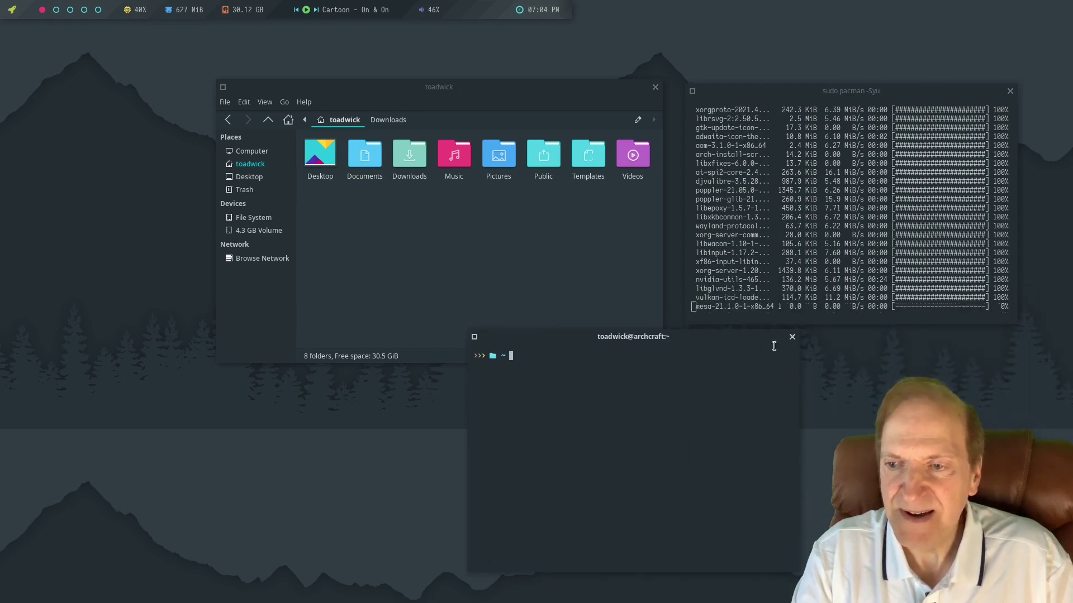
click(793, 338)
right_click(77, 169)
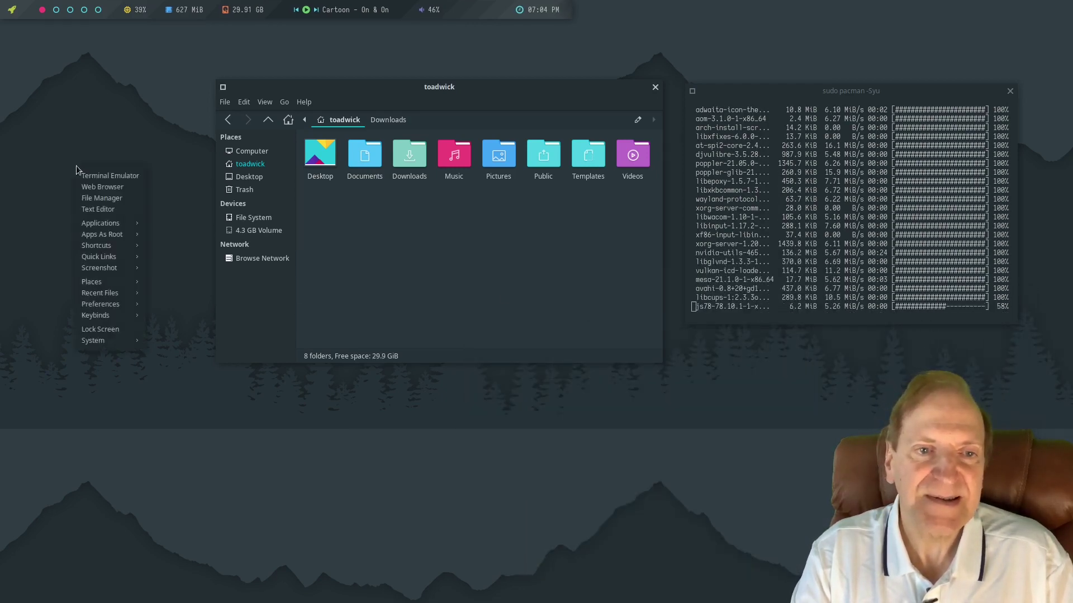
click(109, 211)
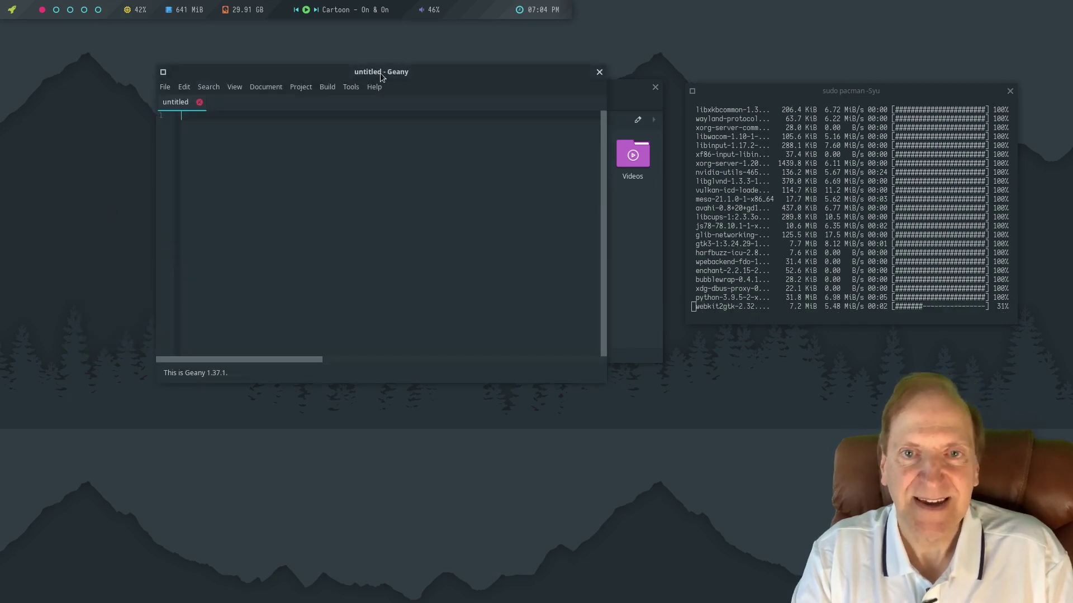
drag(381, 76, 365, 196)
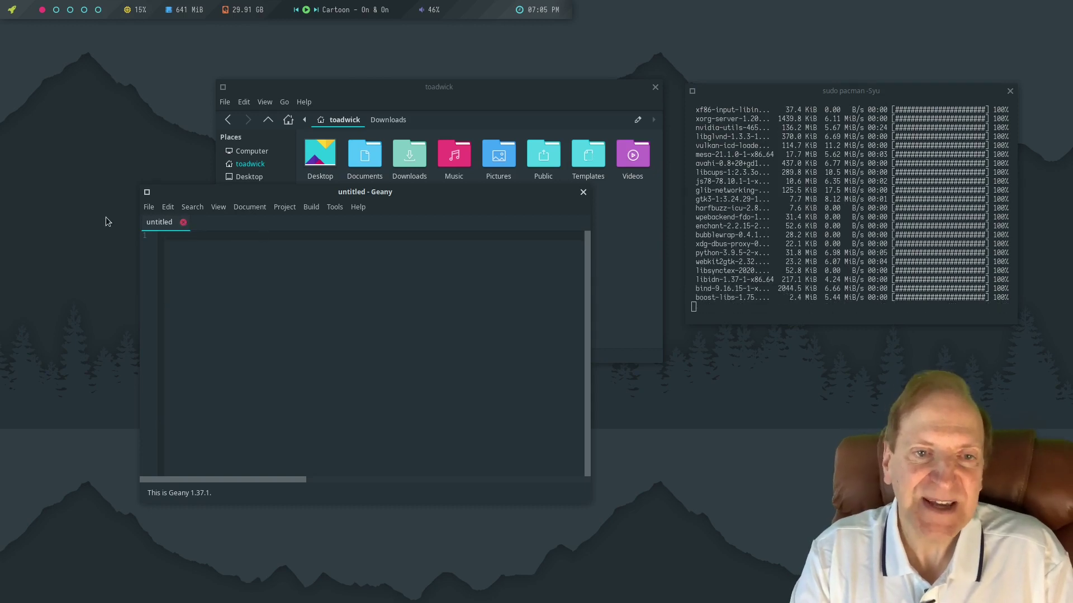
click(582, 191)
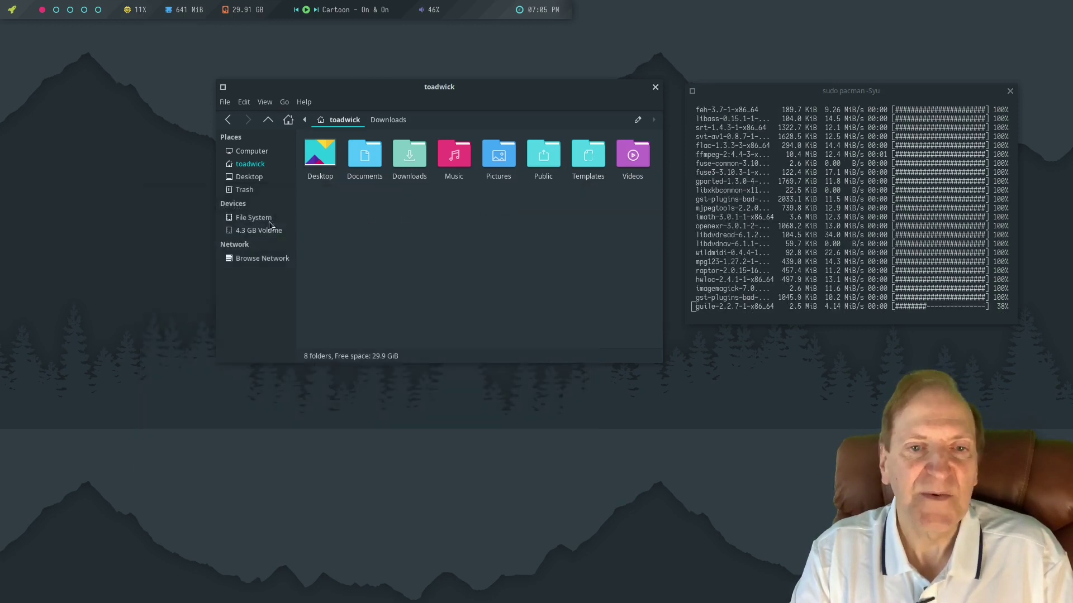
Launch Nitrogen from the root menu and apply the light wood-texture wallpaper.
key(super)
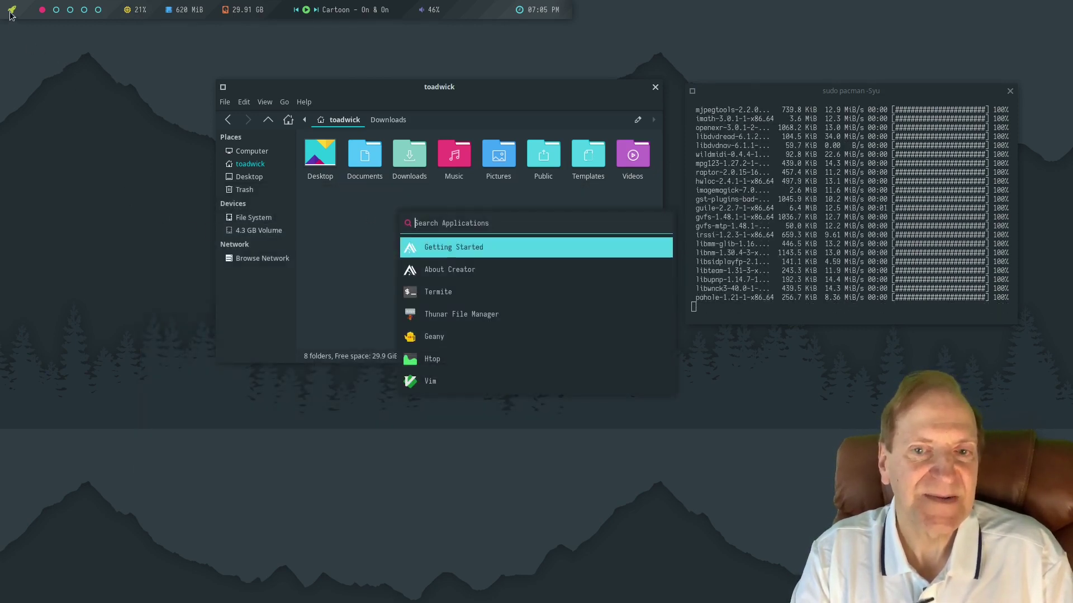
right_click(110, 153)
mouse_move(139, 206)
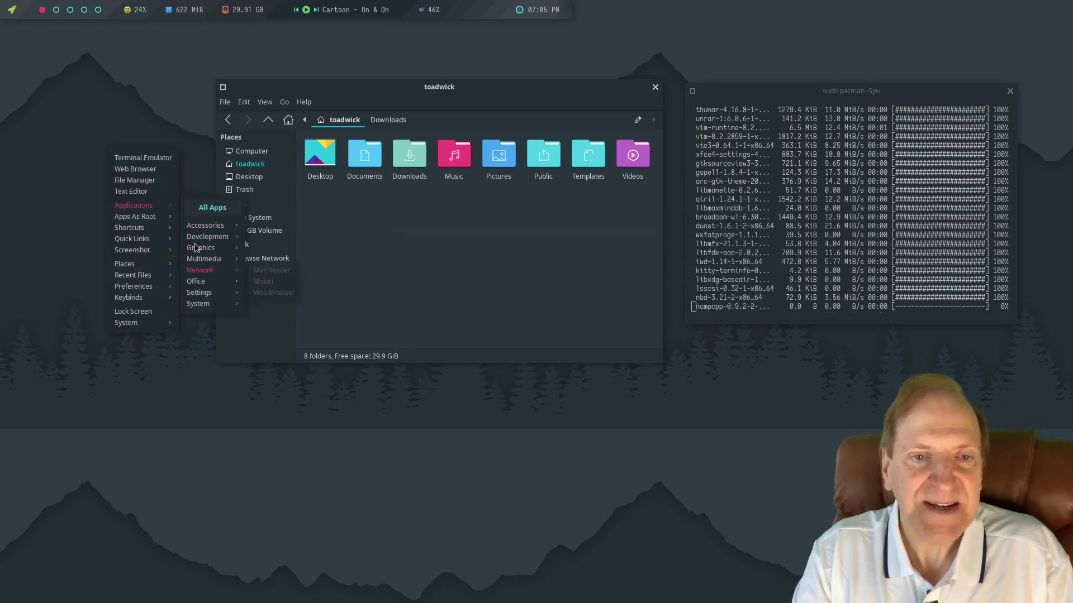
mouse_move(229, 226)
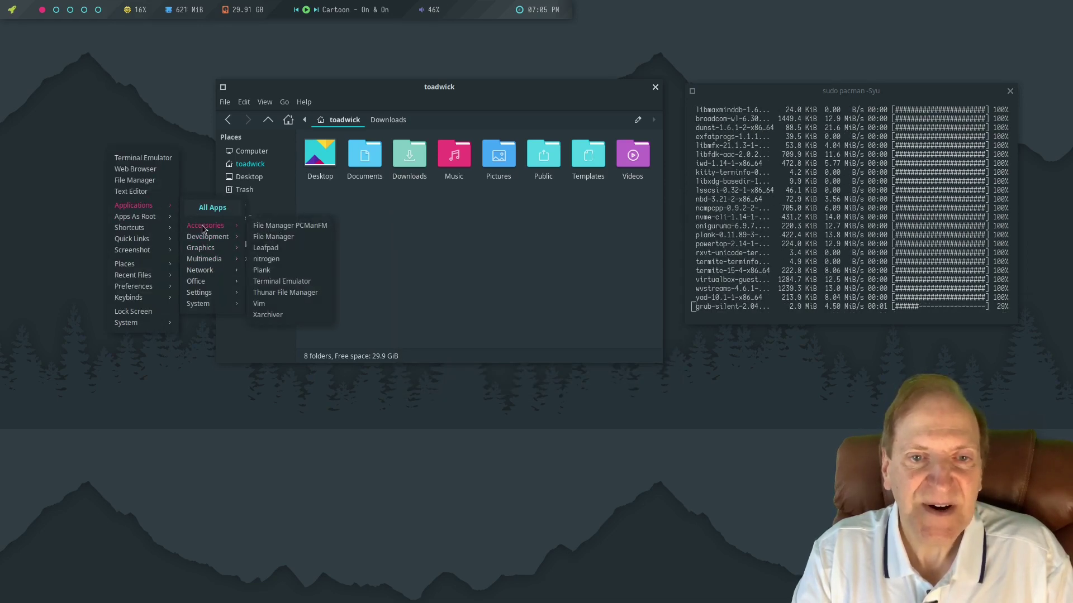
click(266, 260)
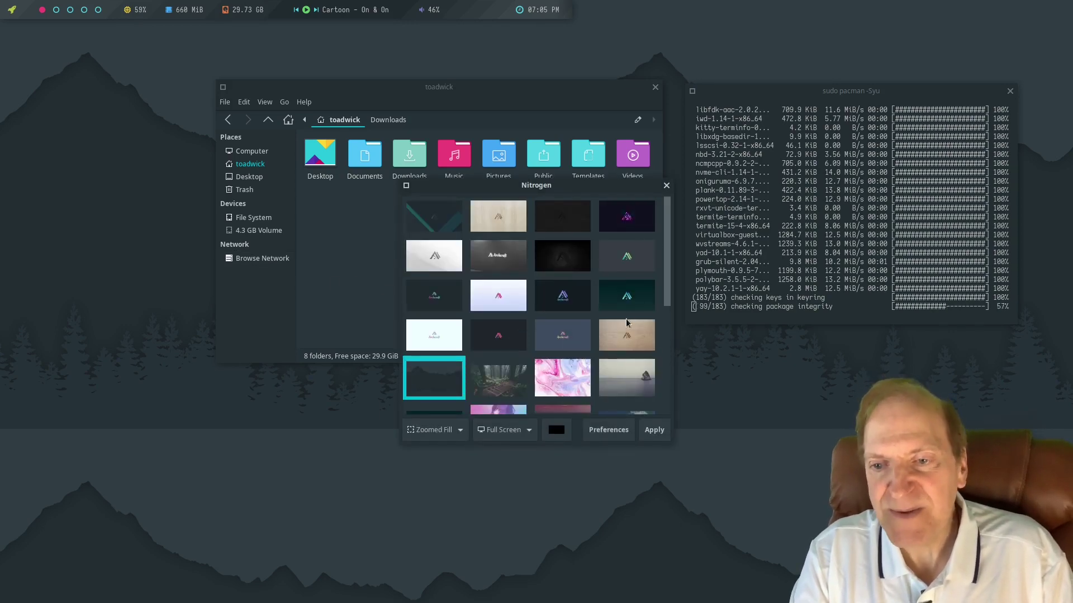
click(624, 338)
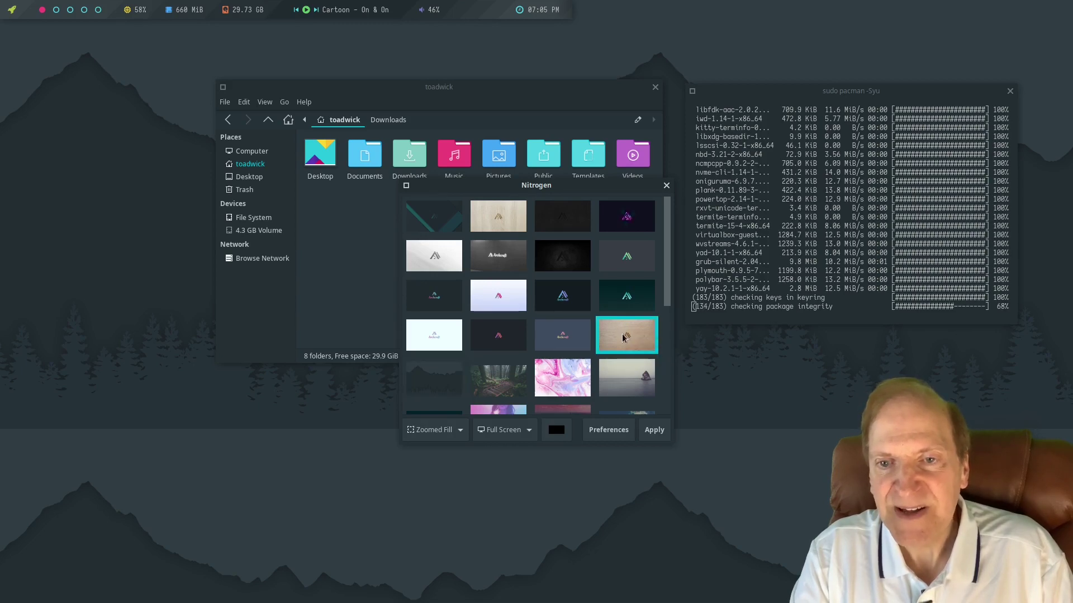
click(654, 433)
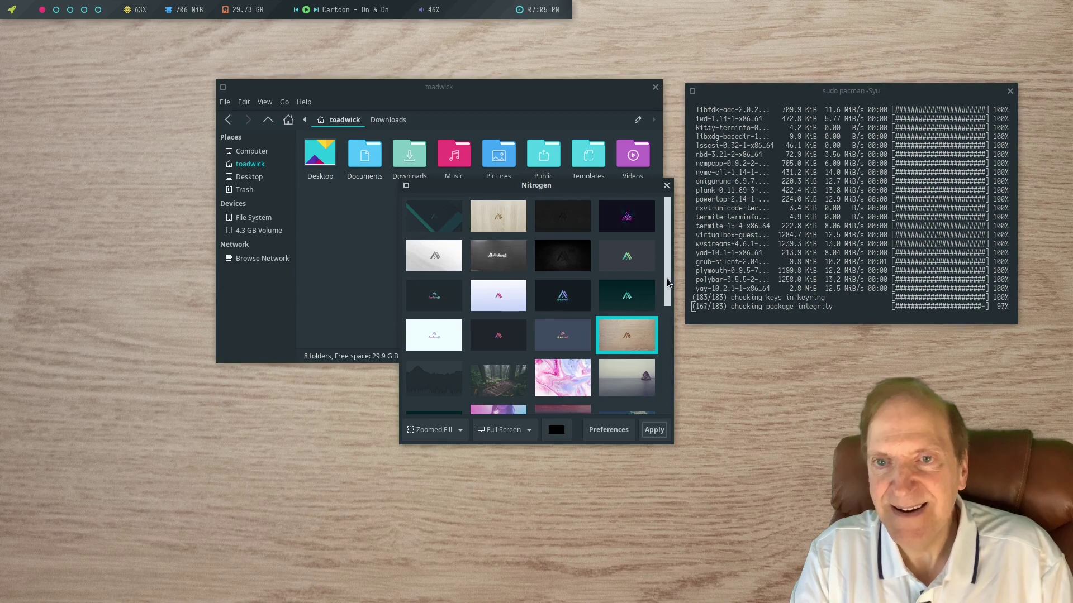
drag(666, 304, 664, 393)
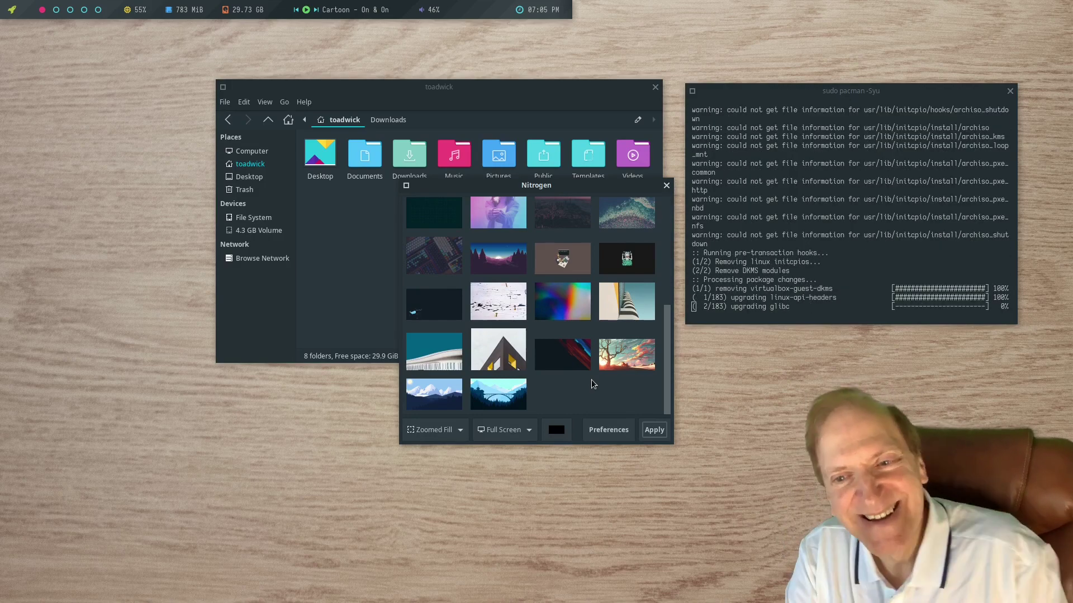
Try the rainbow gradient, snowy cracked-paint and dark whale wallpapers in turn.
click(571, 316)
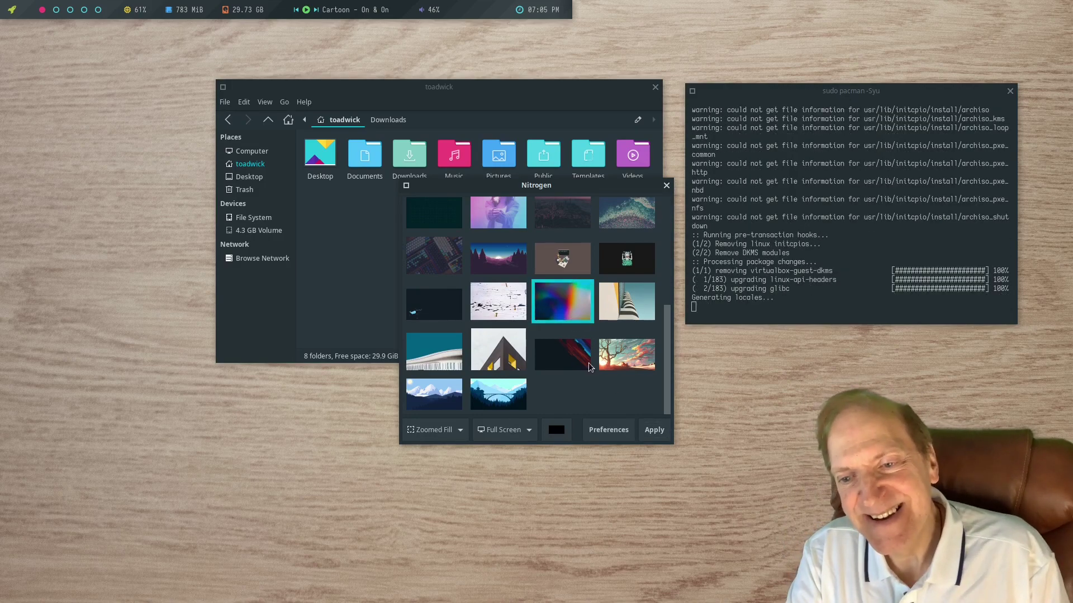
click(651, 431)
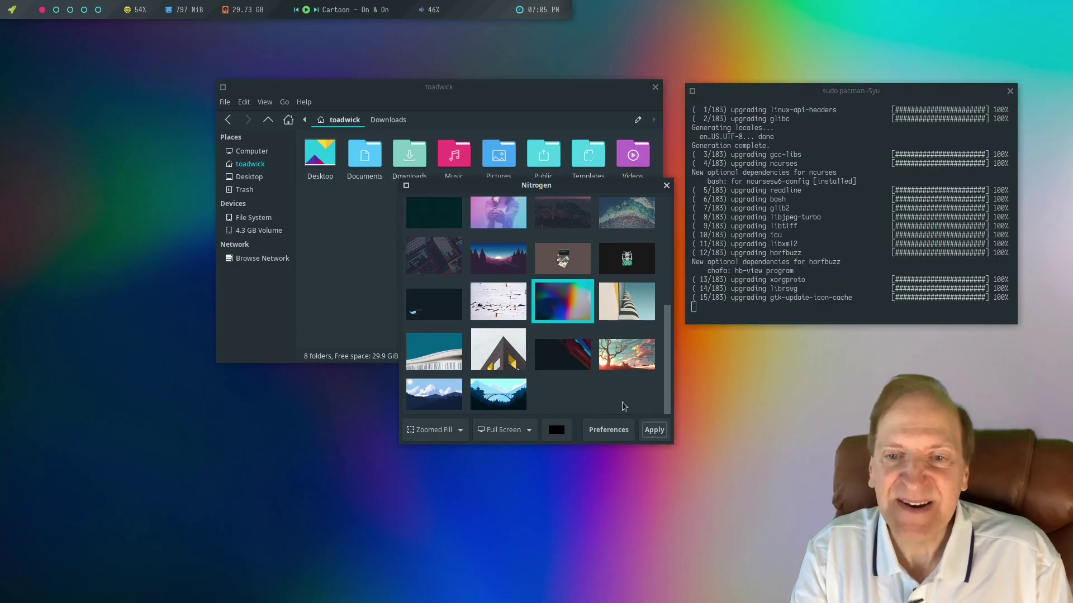
click(501, 304)
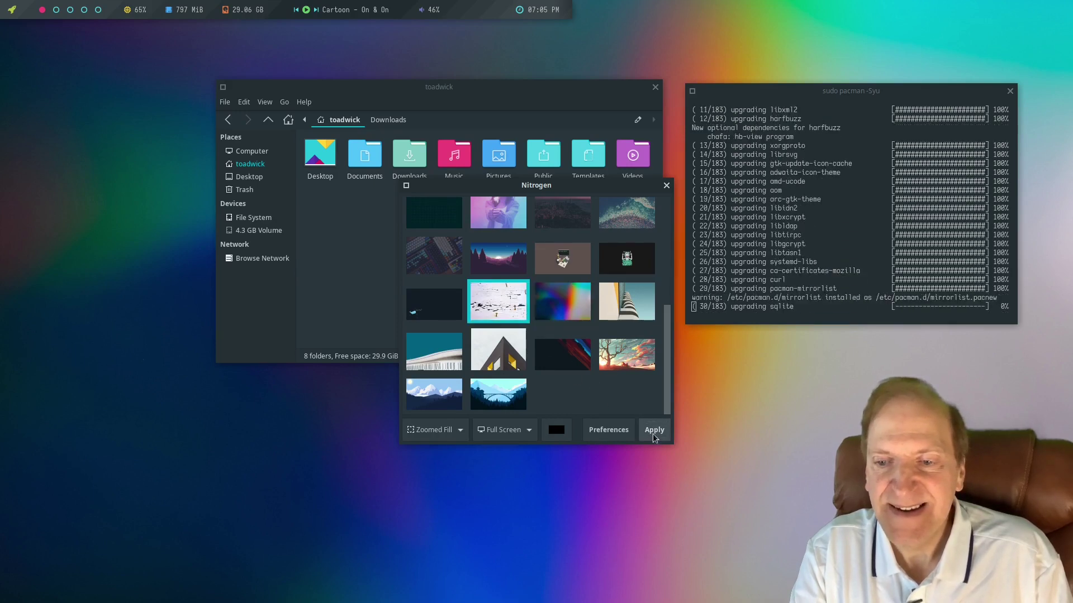
click(653, 432)
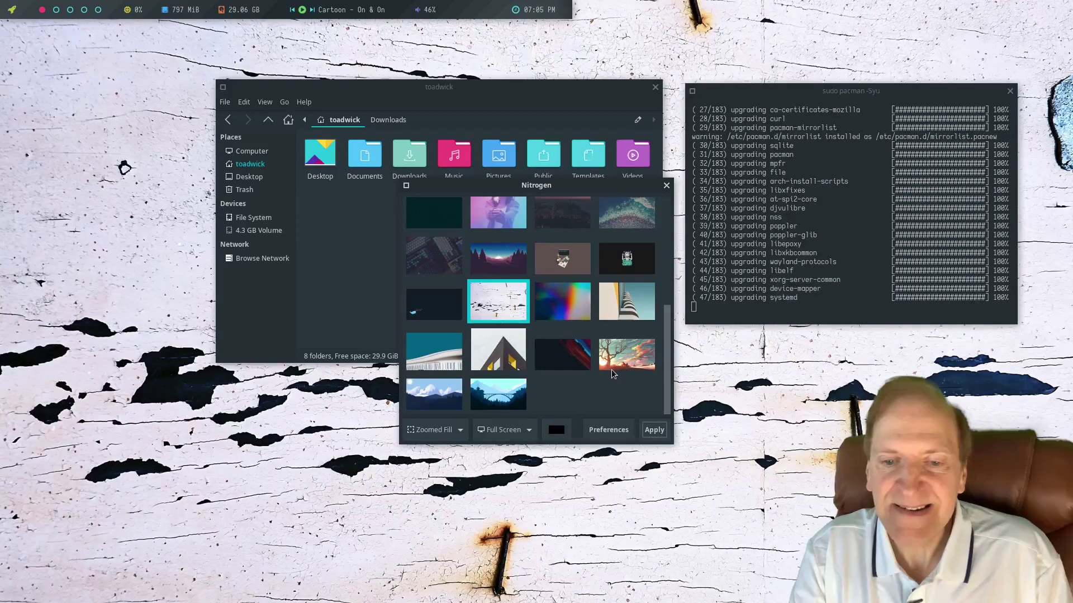
click(427, 308)
click(649, 432)
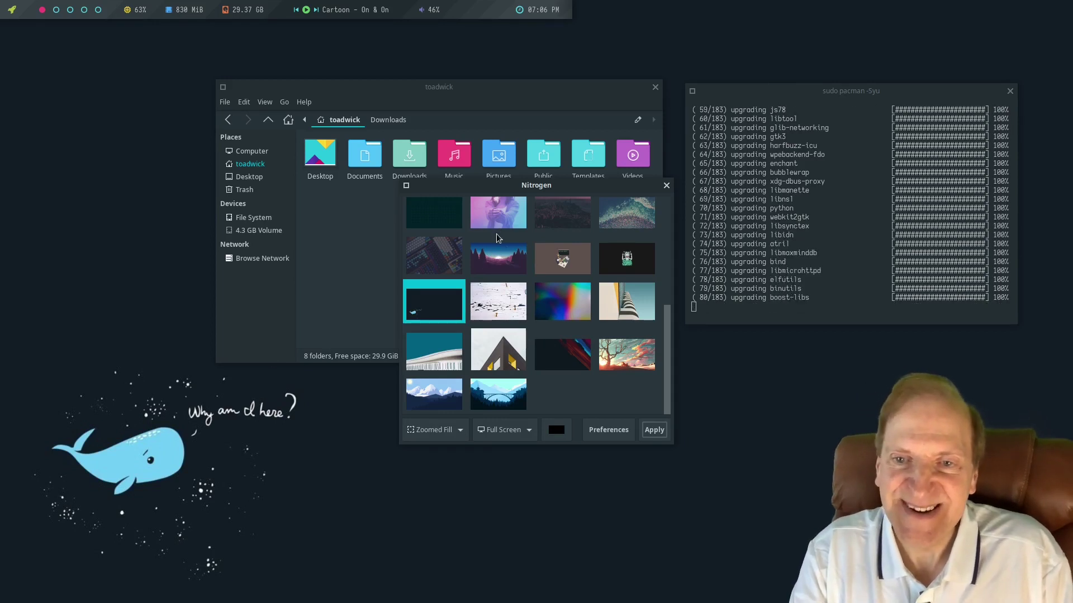
Apply the forest boardwalk image as the wallpaper and close Nitrogen.
scroll(578, 335, up, 6)
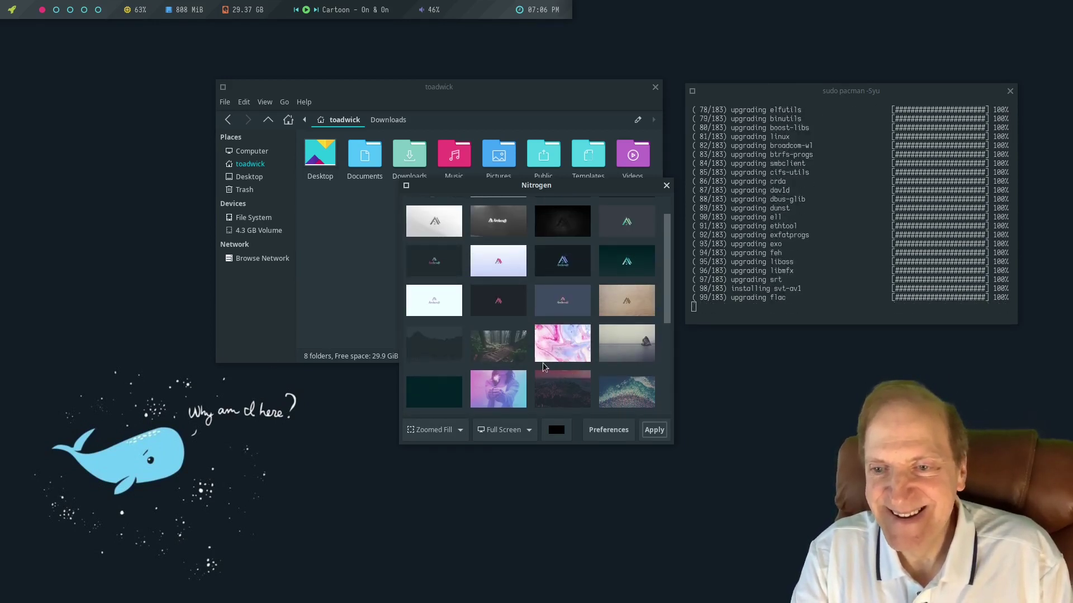
click(505, 343)
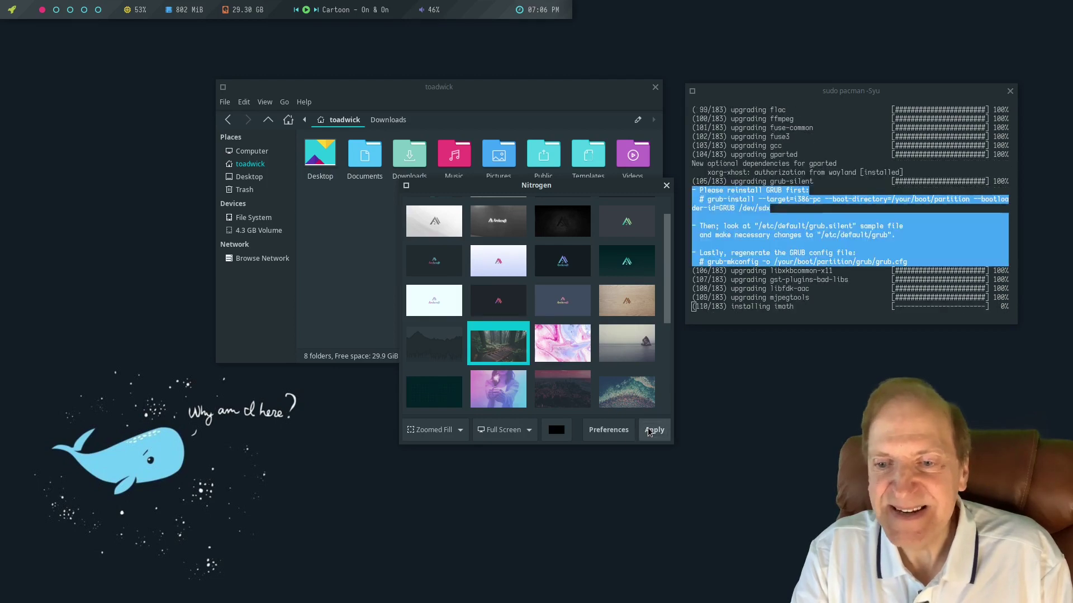
click(651, 431)
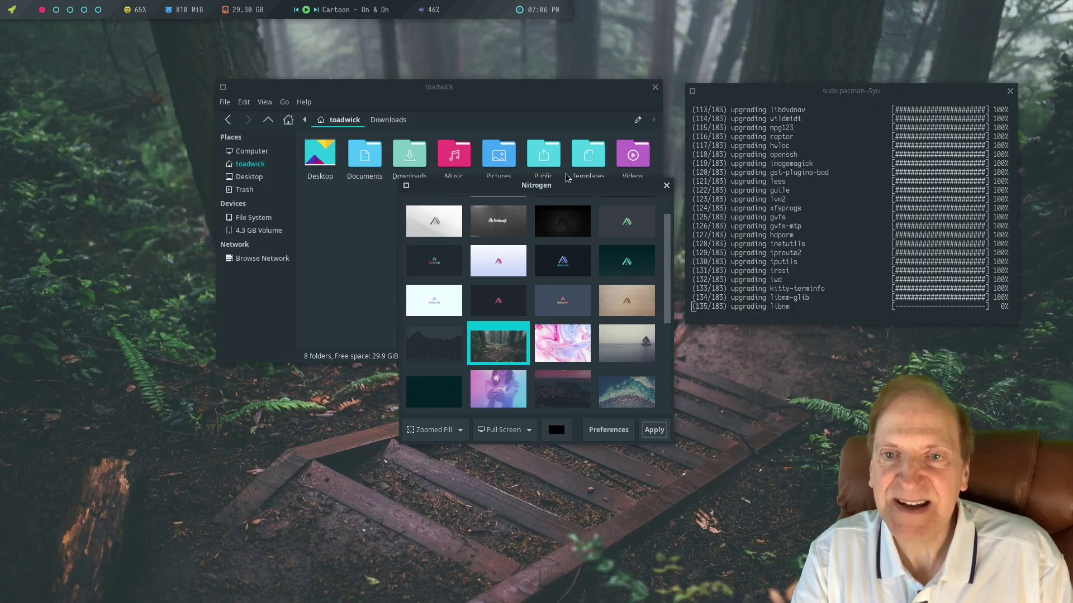
drag(535, 187, 560, 188)
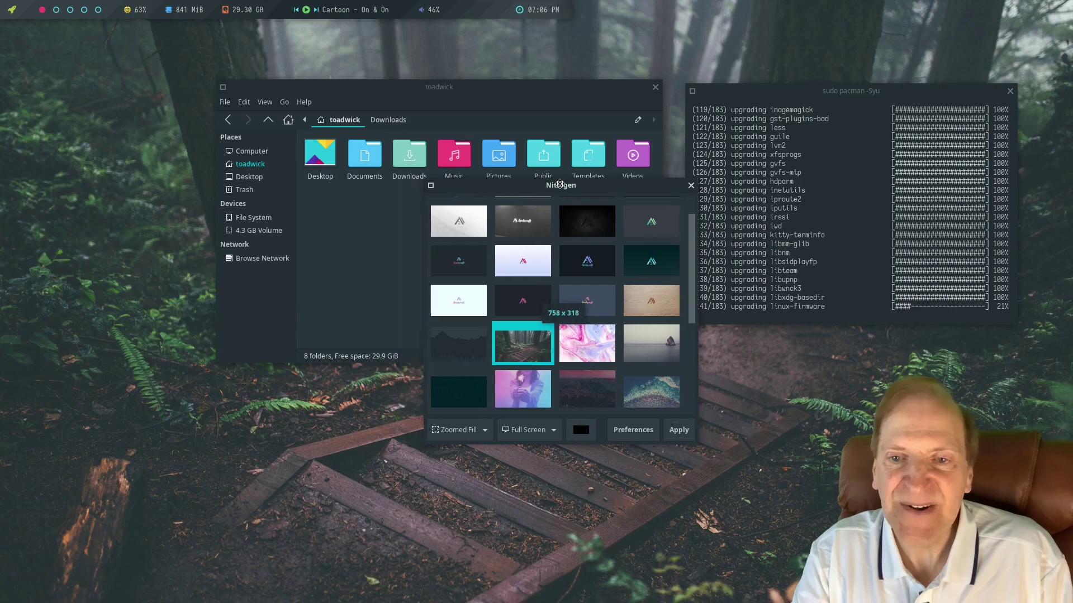
click(679, 432)
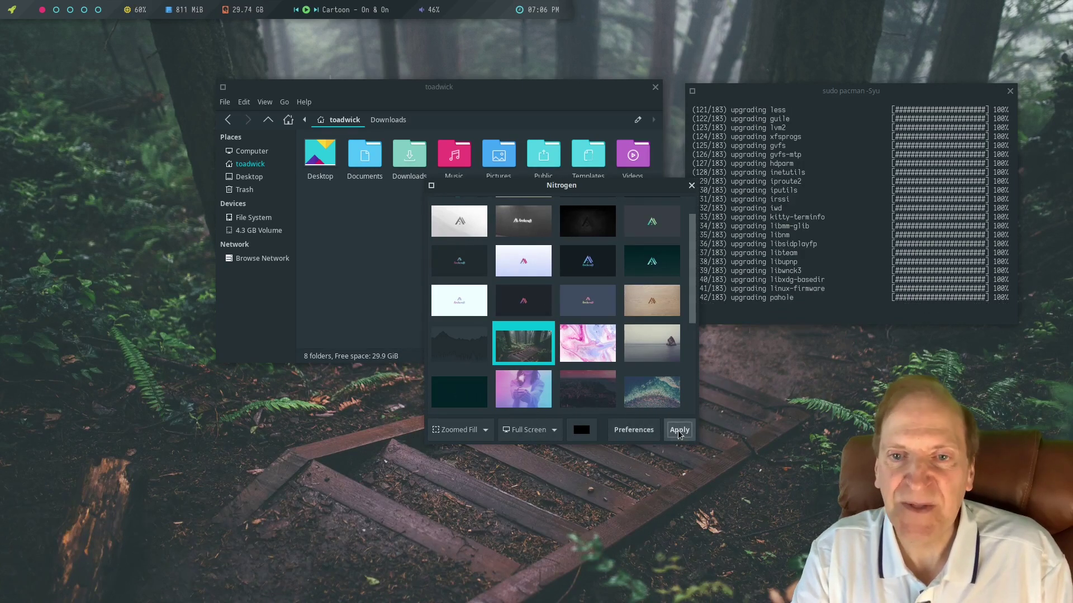
click(692, 186)
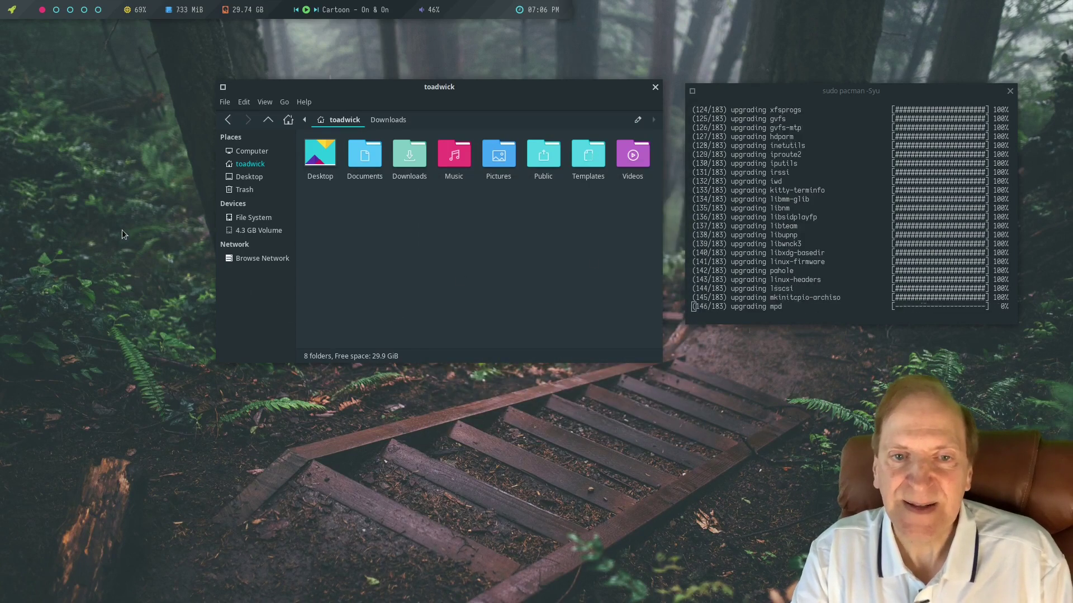
right_click(72, 137)
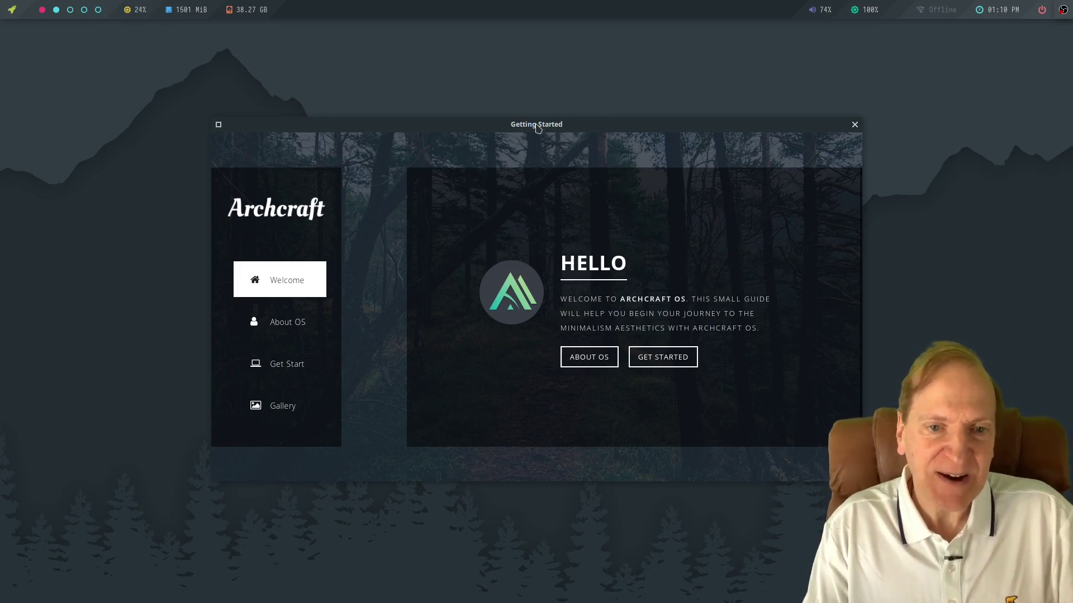
View the About OS page, then the Get Start guide, repositioning the Getting Started window.
mouse_move(538, 127)
mouse_down()
mouse_move(556, 123)
mouse_move(540, 111)
mouse_up()
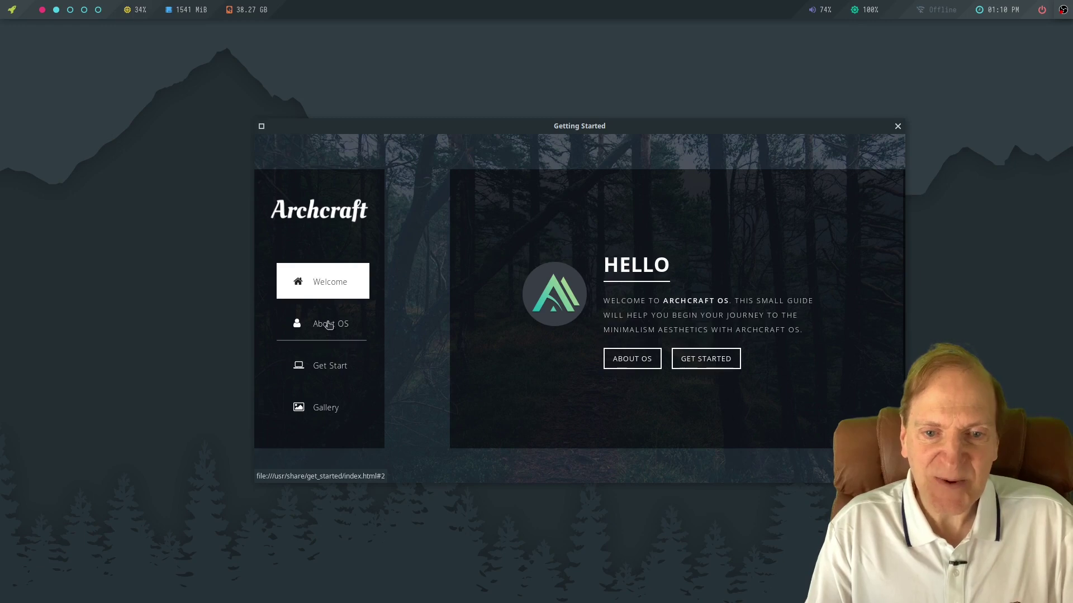
click(329, 329)
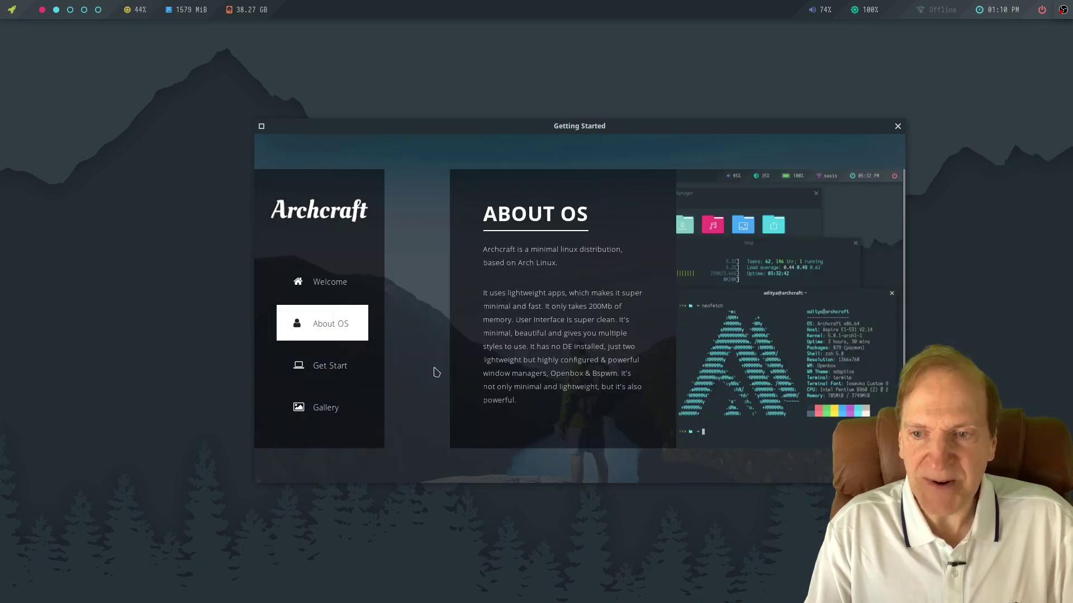
click(330, 365)
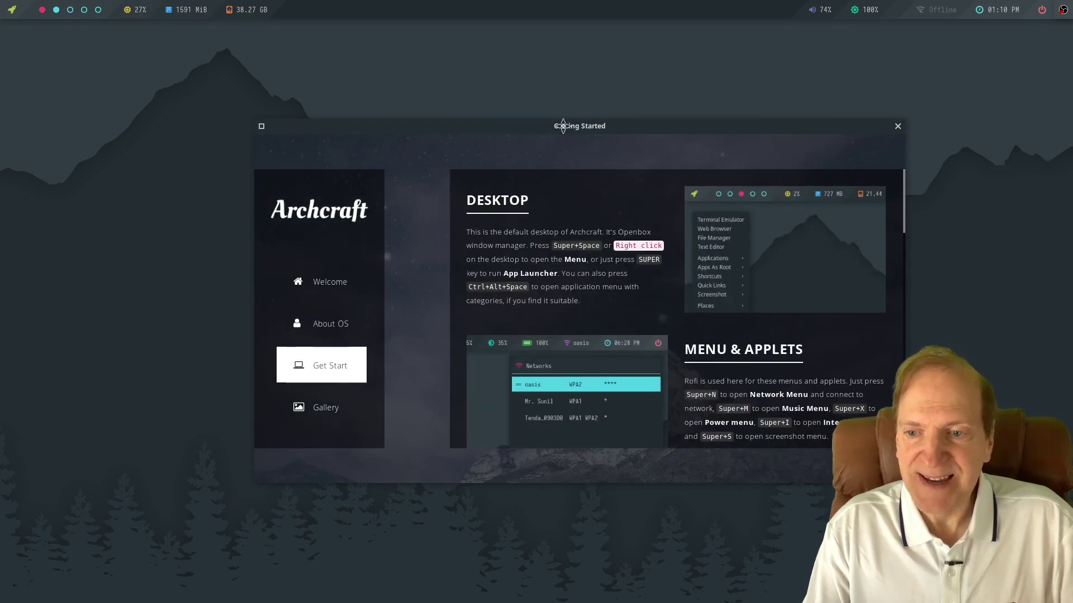
drag(563, 126, 547, 103)
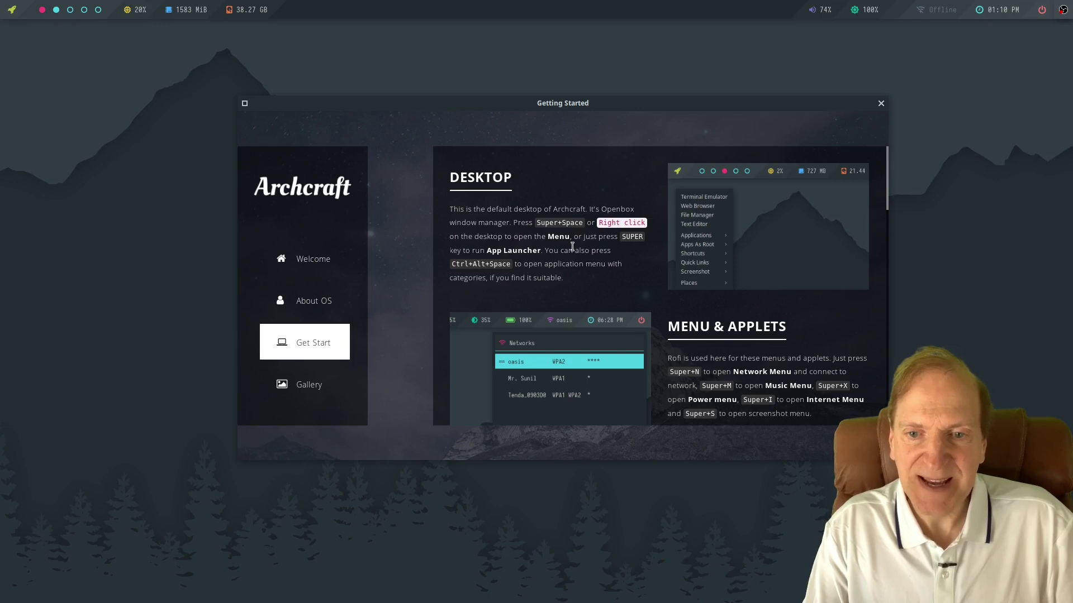
Browse the All Apps category menu and the right-click desktop menu, then dismiss them.
key(ctrl+alt+space)
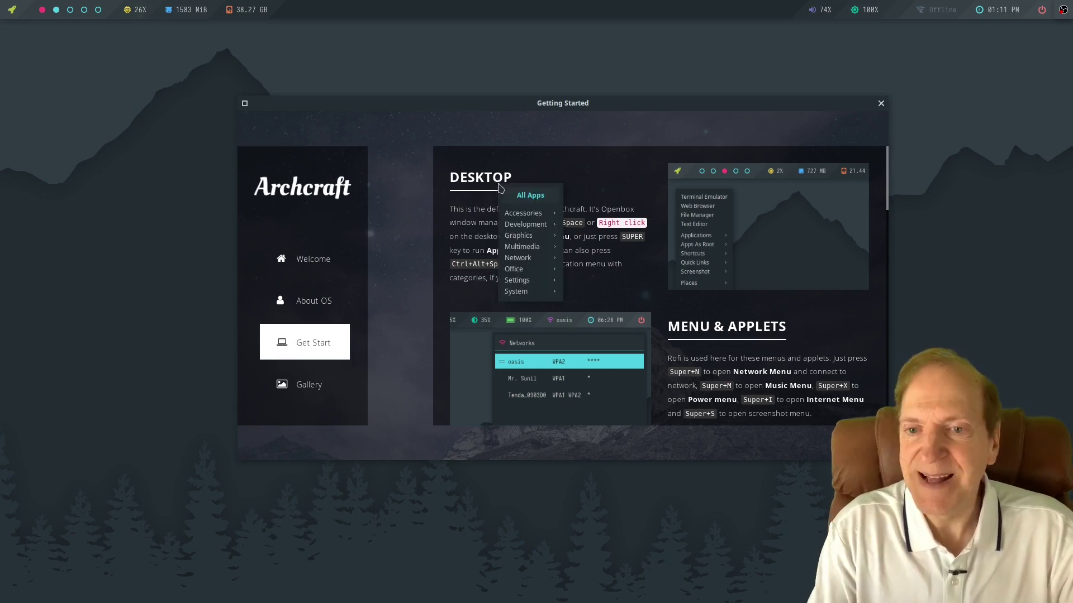
mouse_move(520, 226)
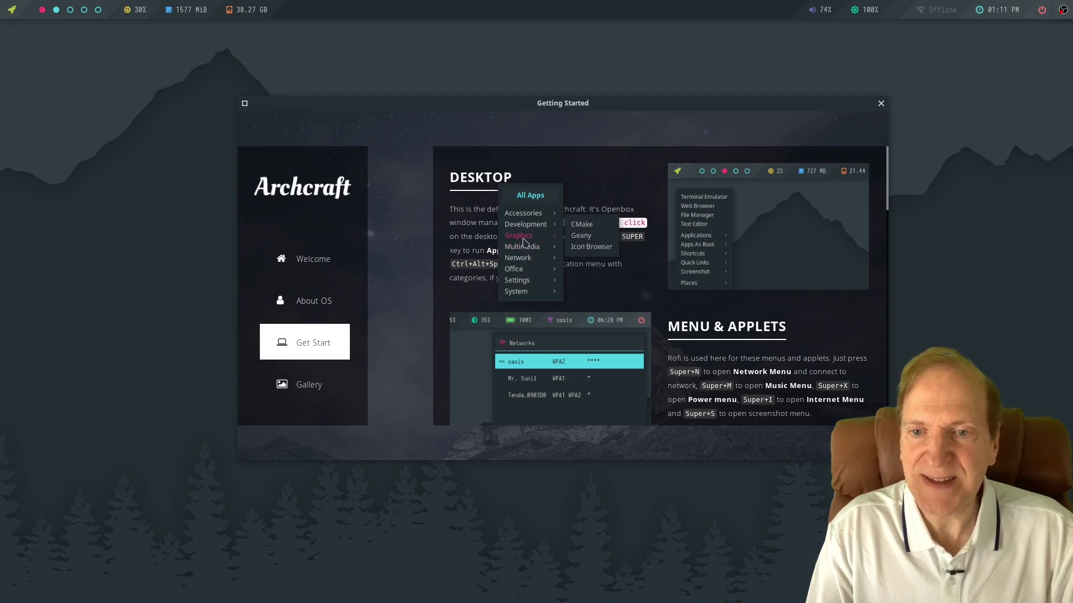
right_click(82, 152)
right_click(89, 155)
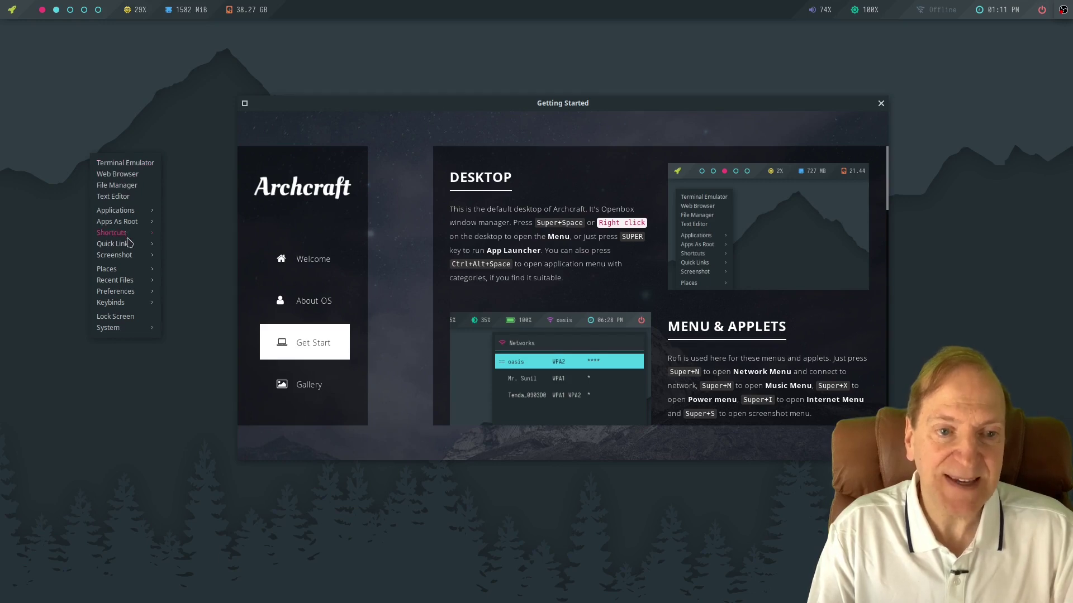
mouse_move(126, 215)
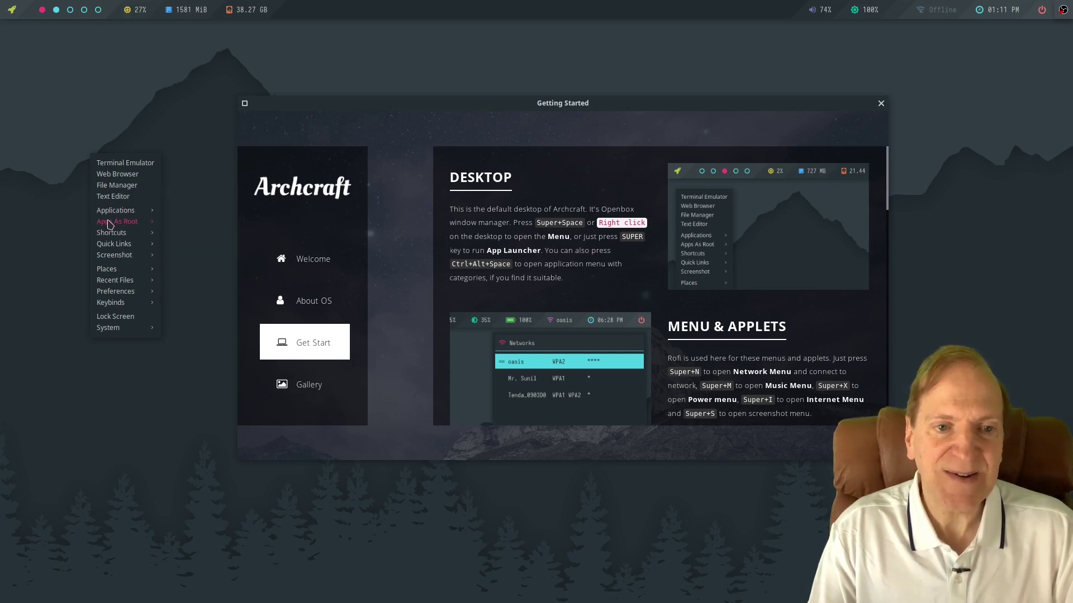
mouse_move(134, 247)
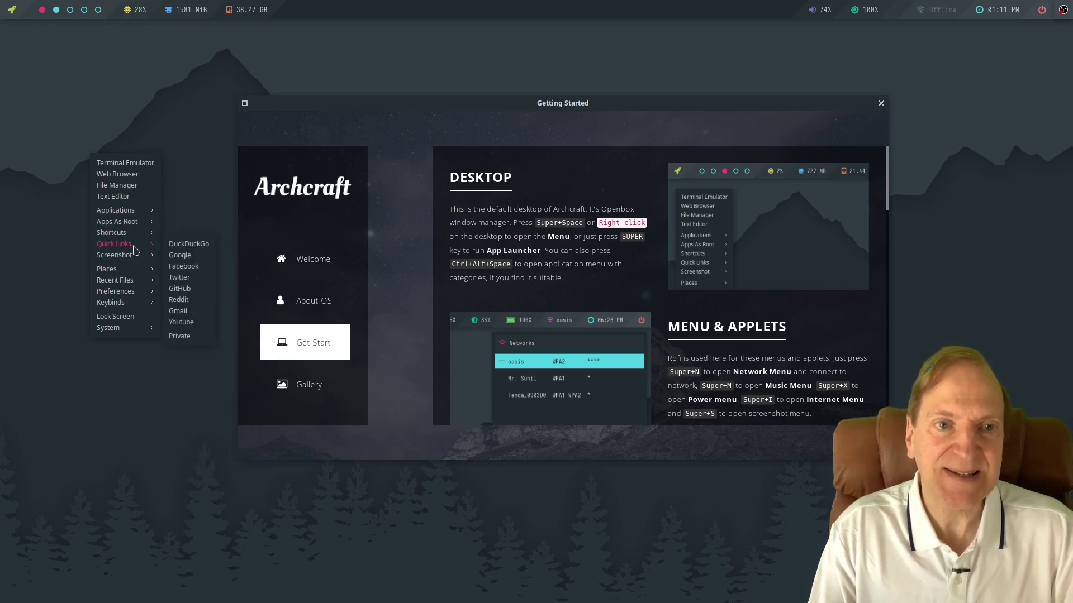
click(138, 115)
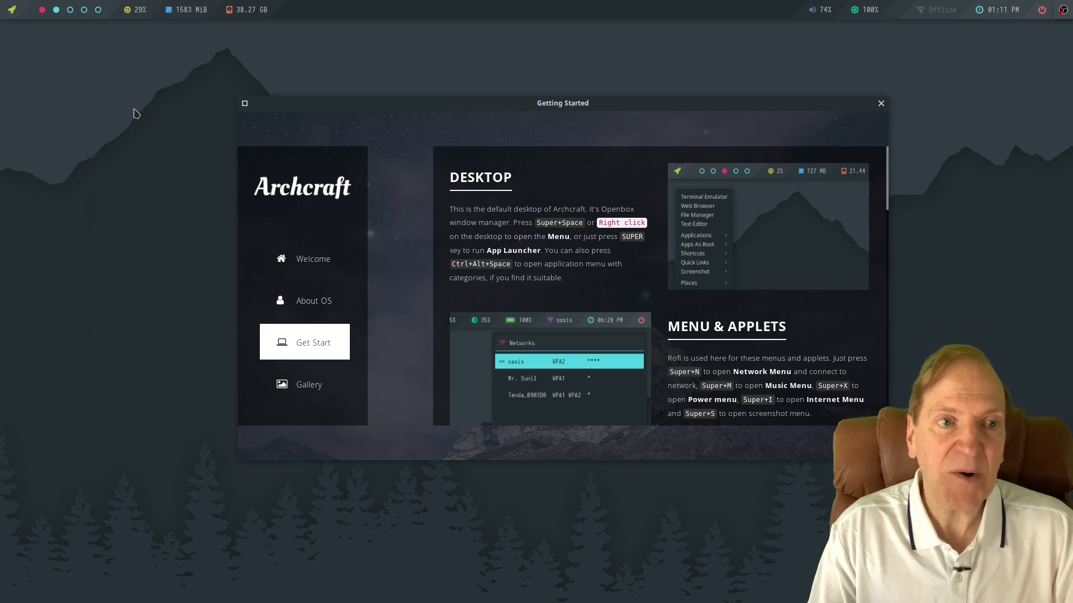
Launch Customize Look and Feel from the rofi application launcher.
click(12, 10)
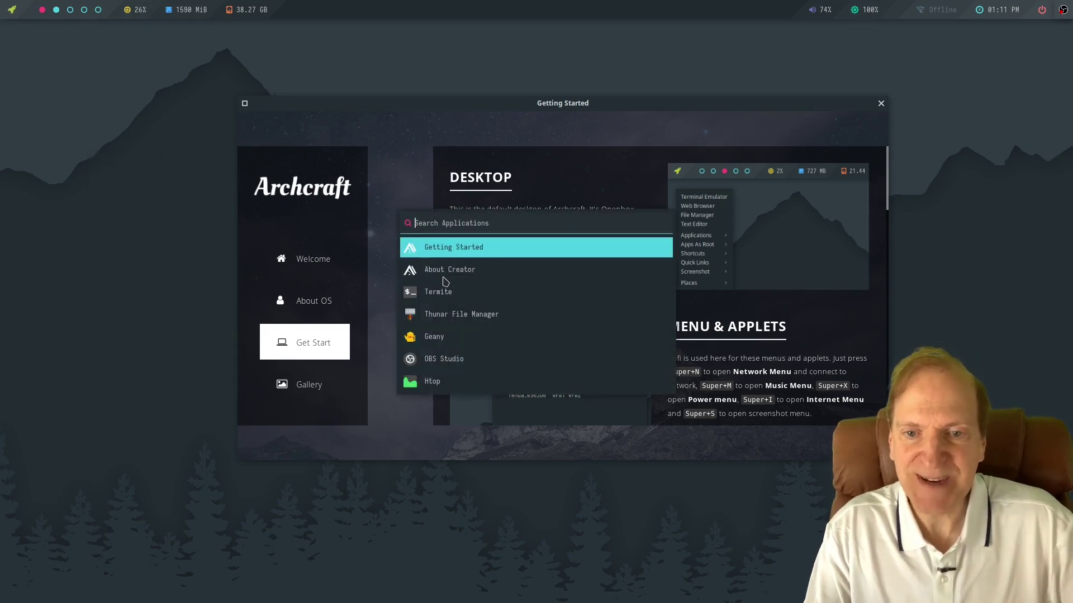
key(Down)
key(Down)
key(Down)
key(Down)
key(Down)
key(Down)
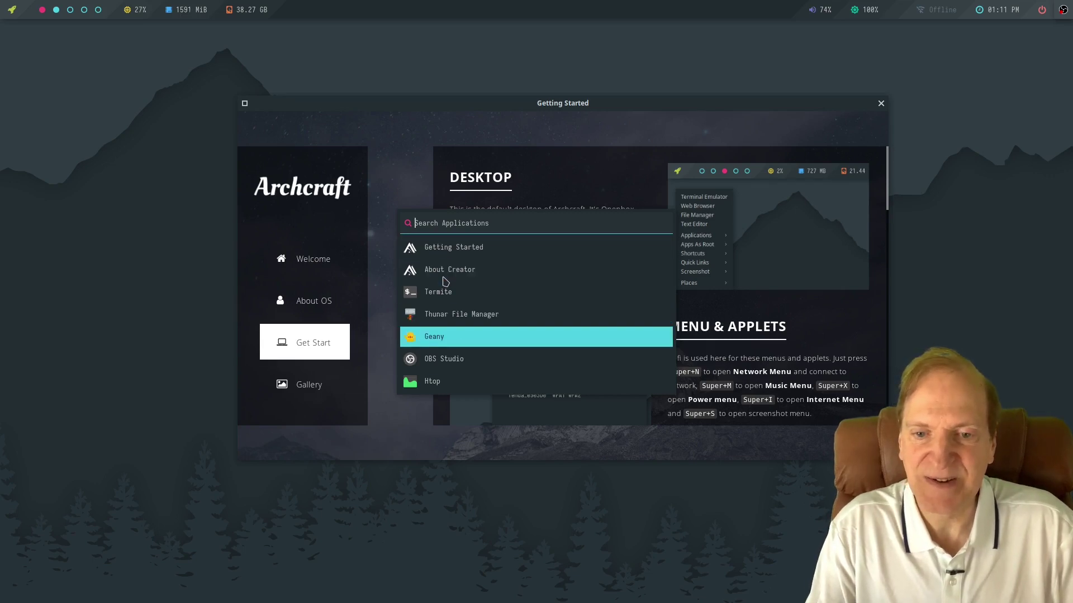
key(Down)
key(Down)
key(Down)
key(Down)
key(Down)
key(Down)
key(Down)
key(Down)
key(Down)
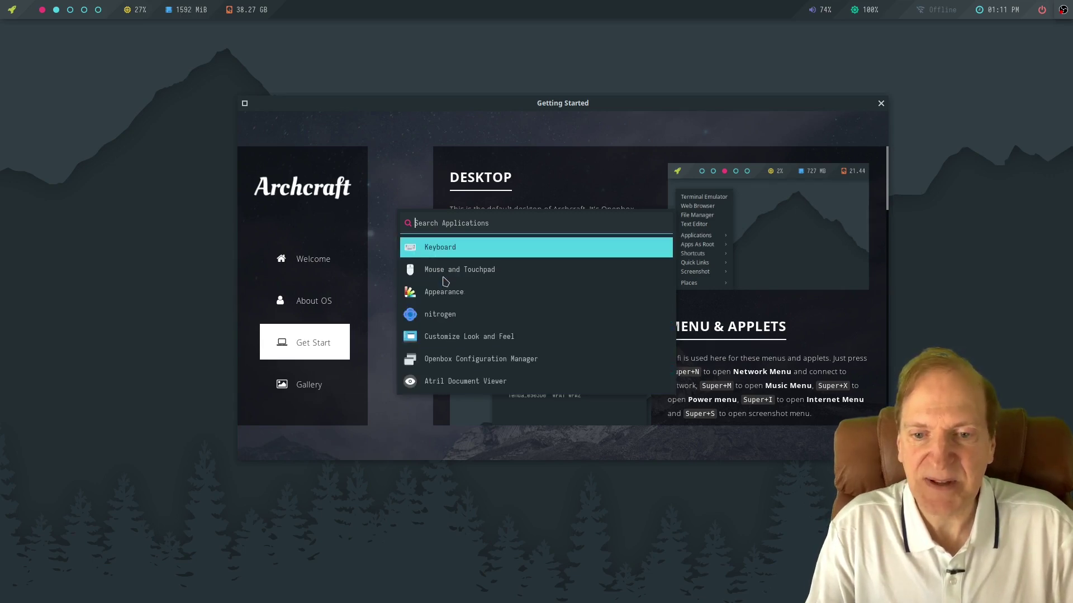
click(446, 338)
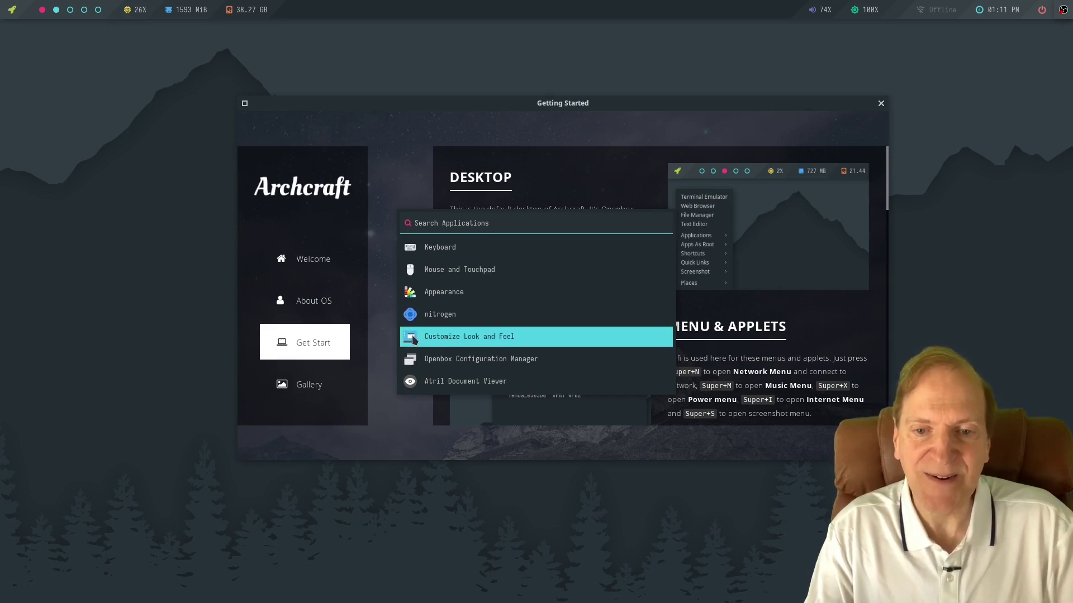
click(413, 337)
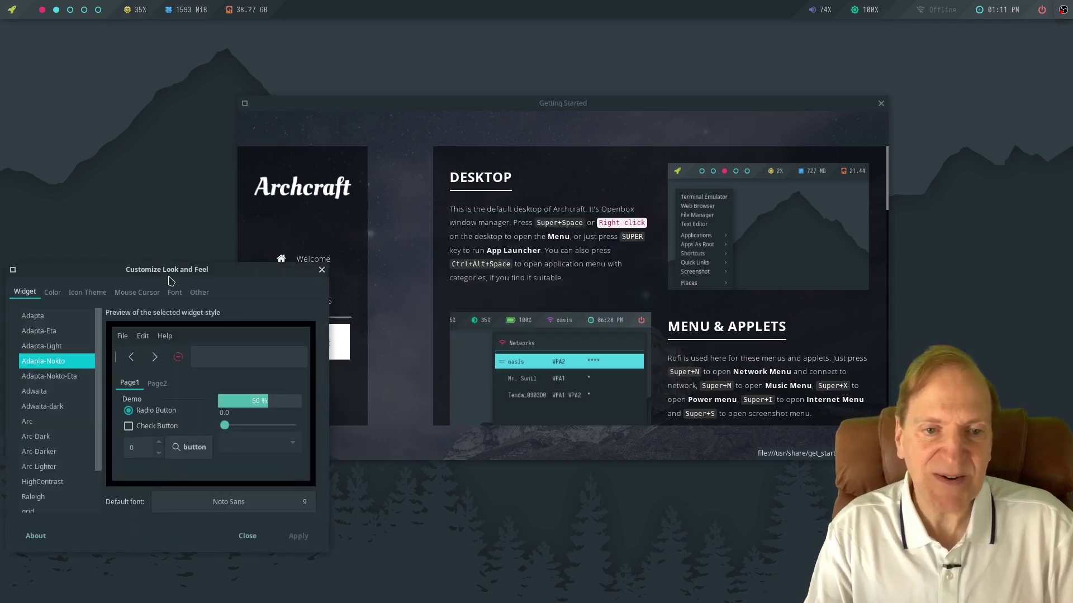
Preview the Arc-Dark, HighContrast, manhattan, spark and wave widget themes.
drag(168, 274, 237, 71)
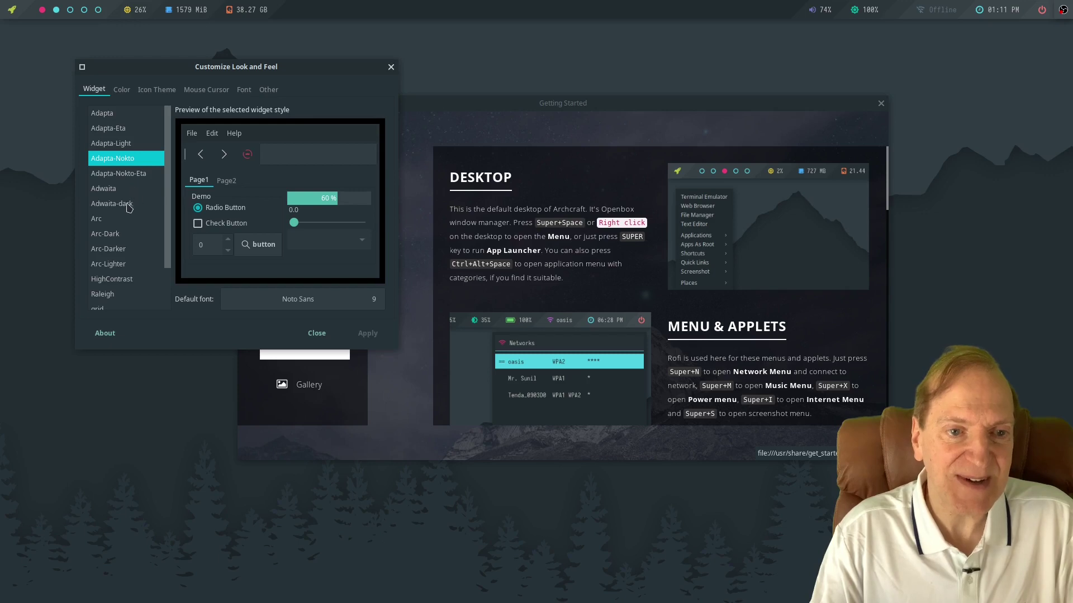
click(110, 236)
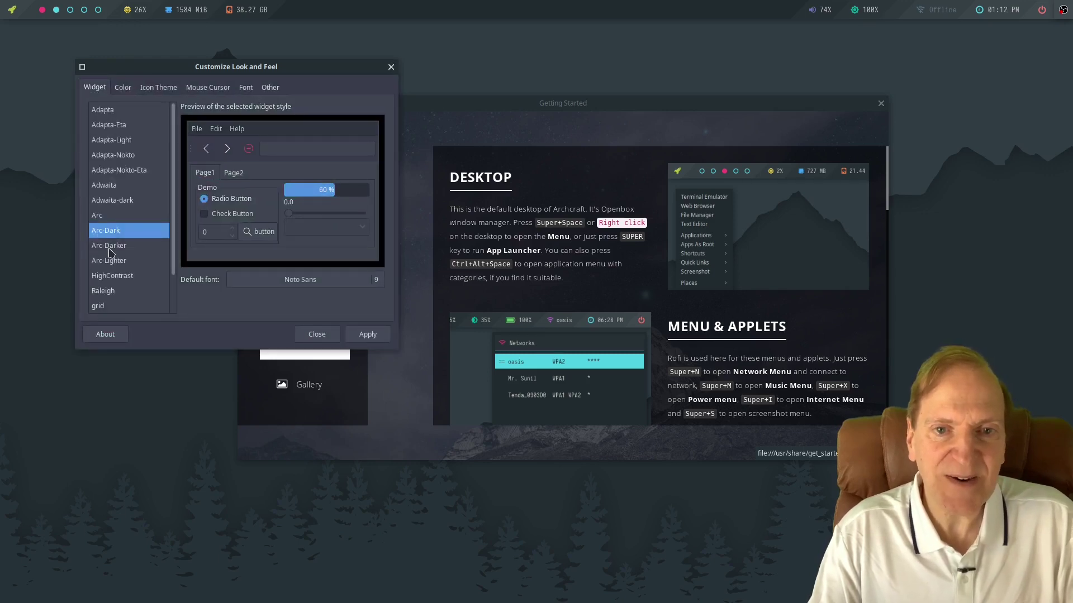
click(112, 277)
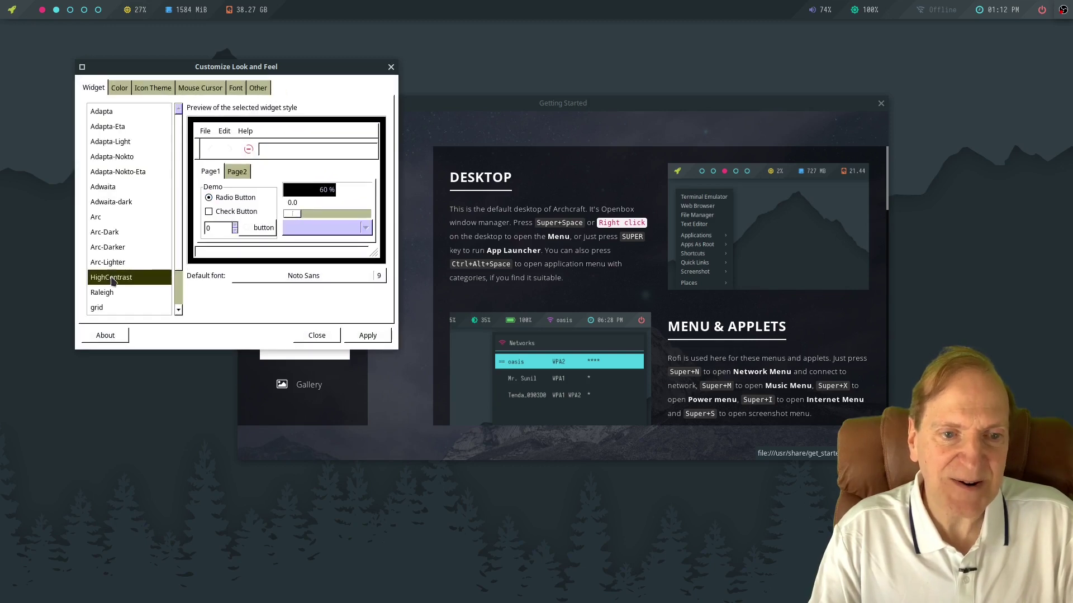
scroll(113, 281, down, 1)
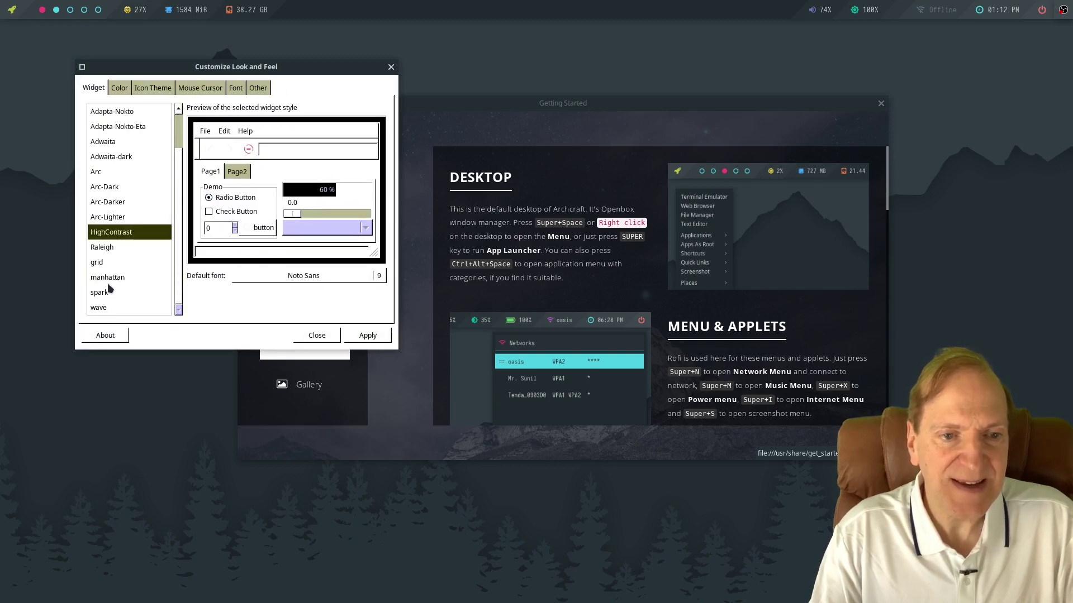
click(110, 278)
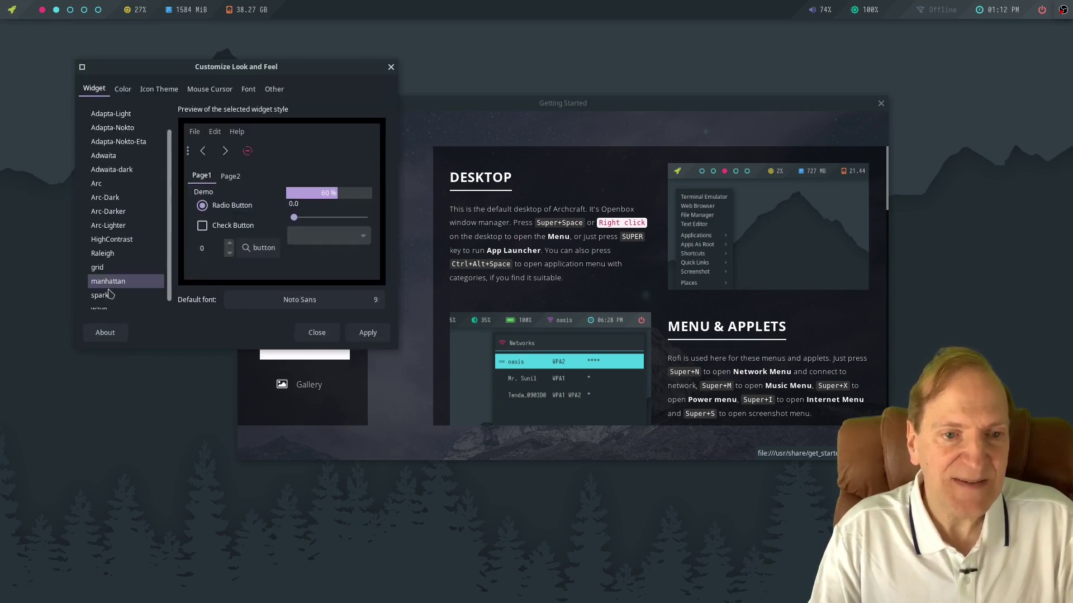
click(108, 300)
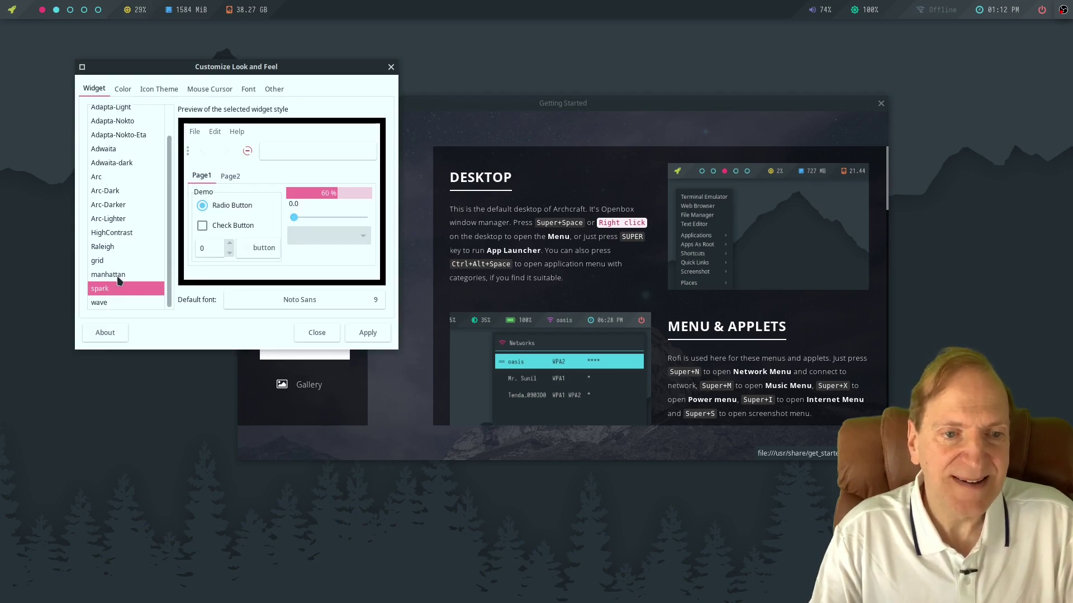
click(102, 302)
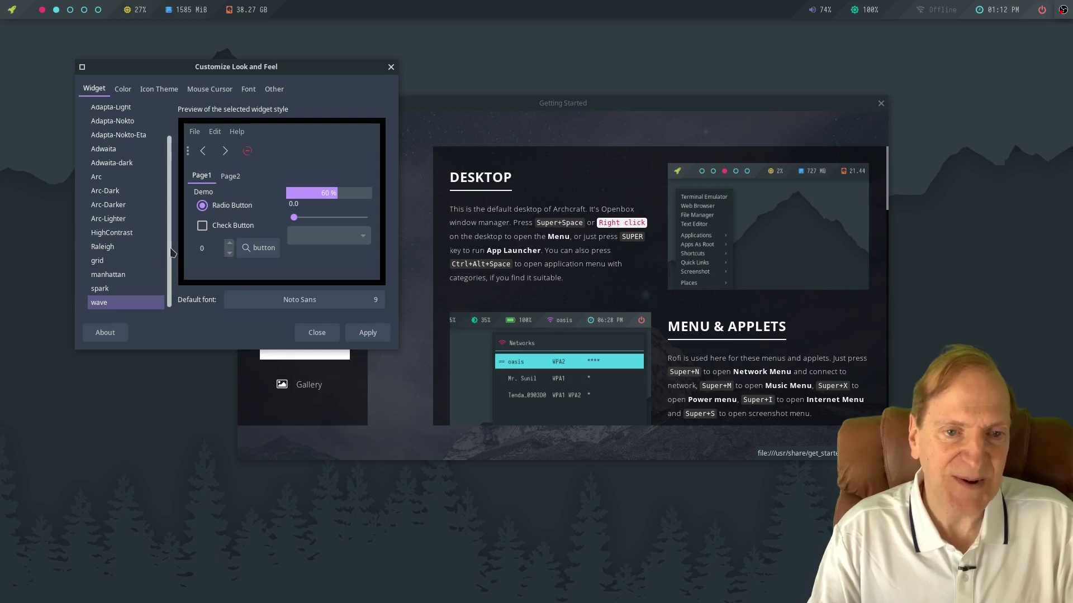
mouse_move(170, 254)
mouse_down()
mouse_move(180, 185)
mouse_move(170, 254)
mouse_up()
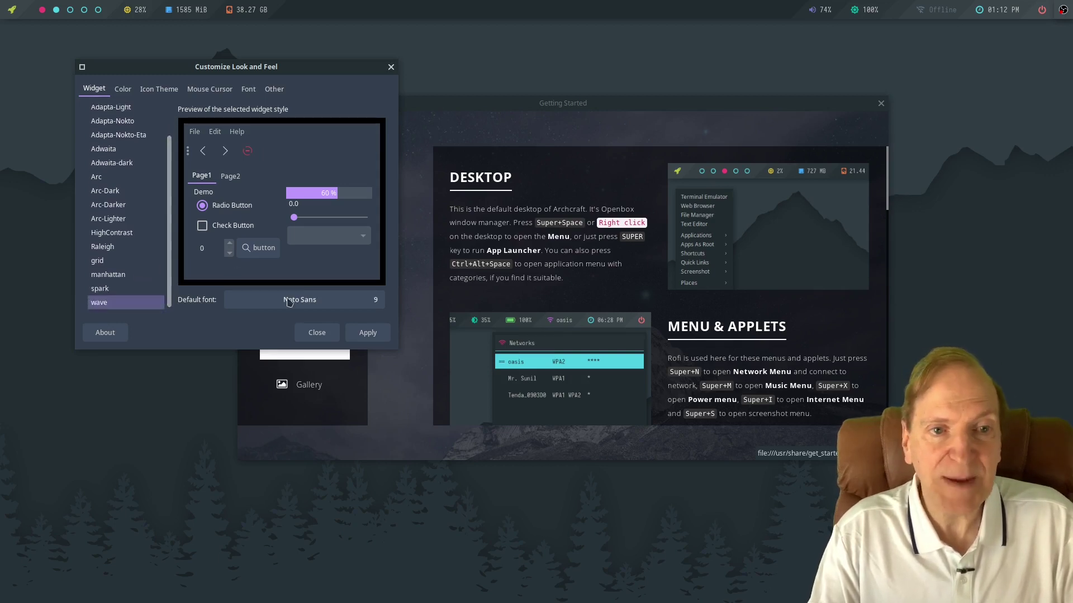
Review the colour scheme and icon themes, with a file manager open at the top centre.
click(123, 91)
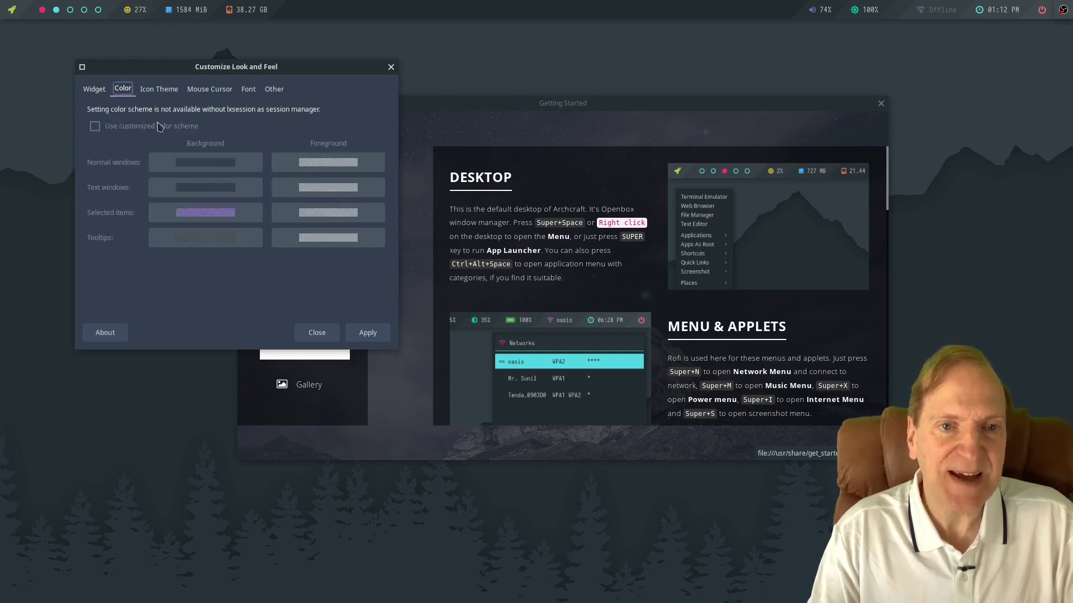
click(156, 91)
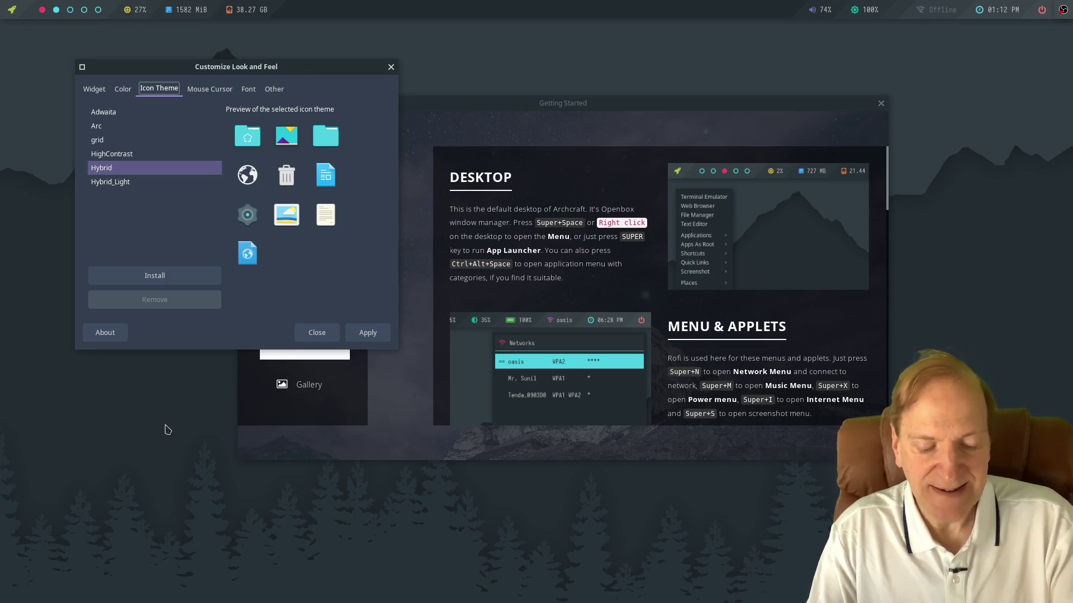
key(super+shift+f)
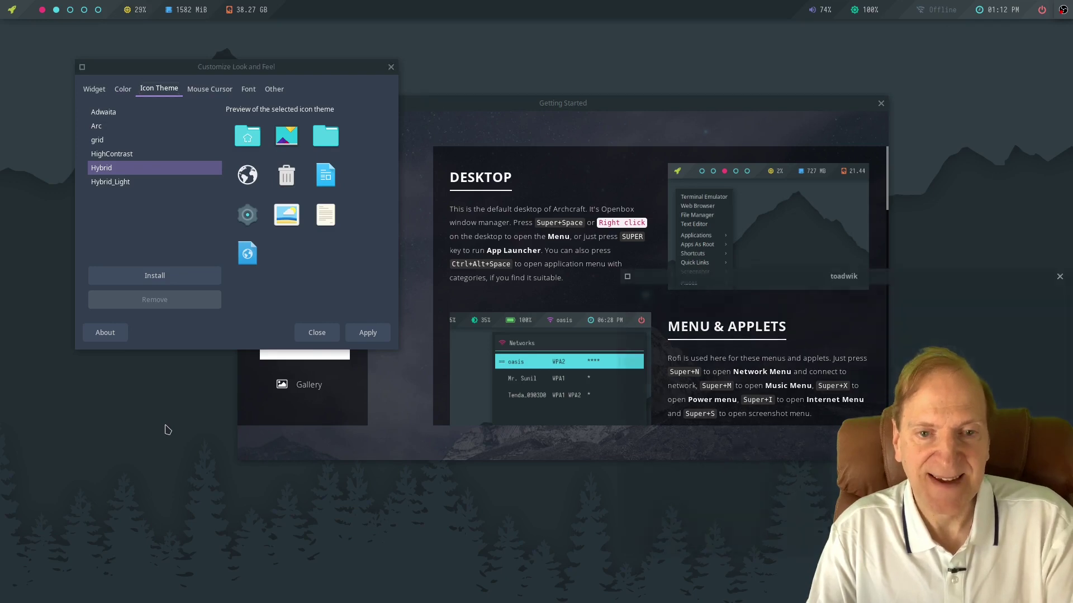
drag(840, 275, 596, 43)
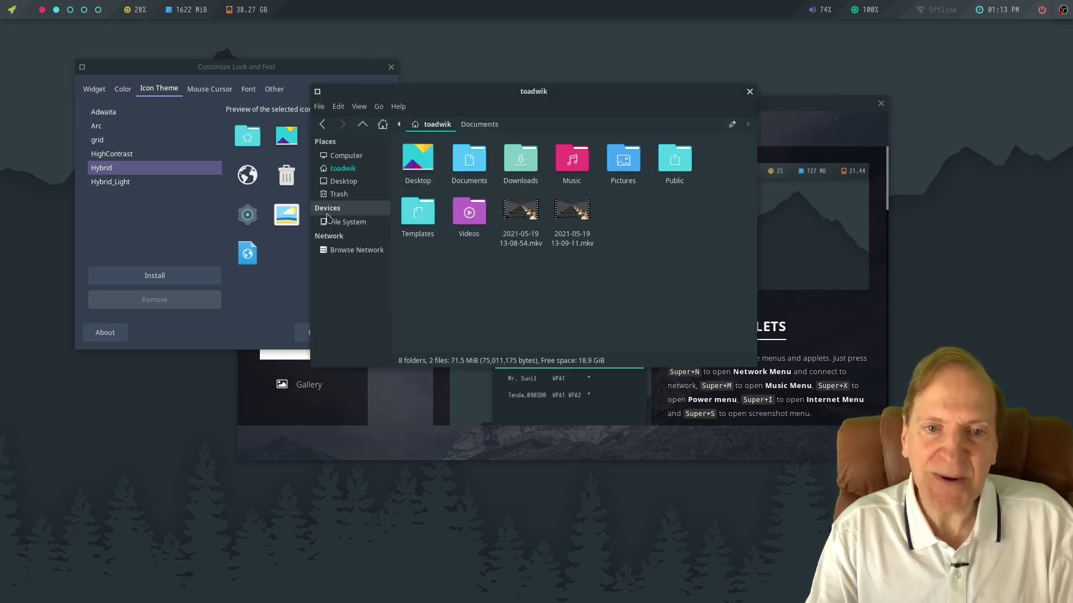
Preview the Hybrid_Light cursor theme, then switch back to Hybrid.
click(211, 71)
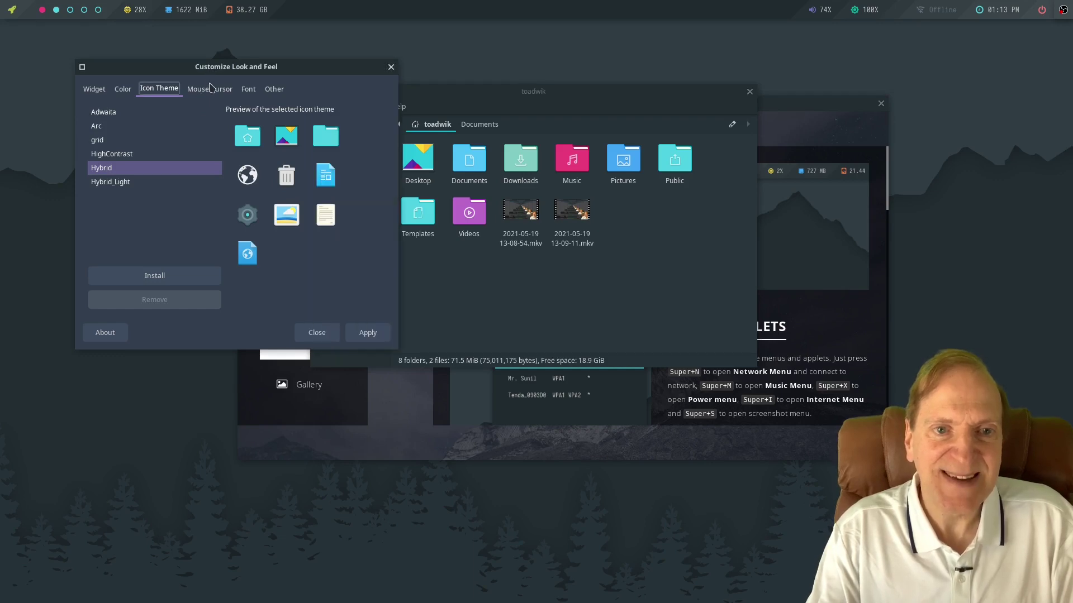
click(211, 89)
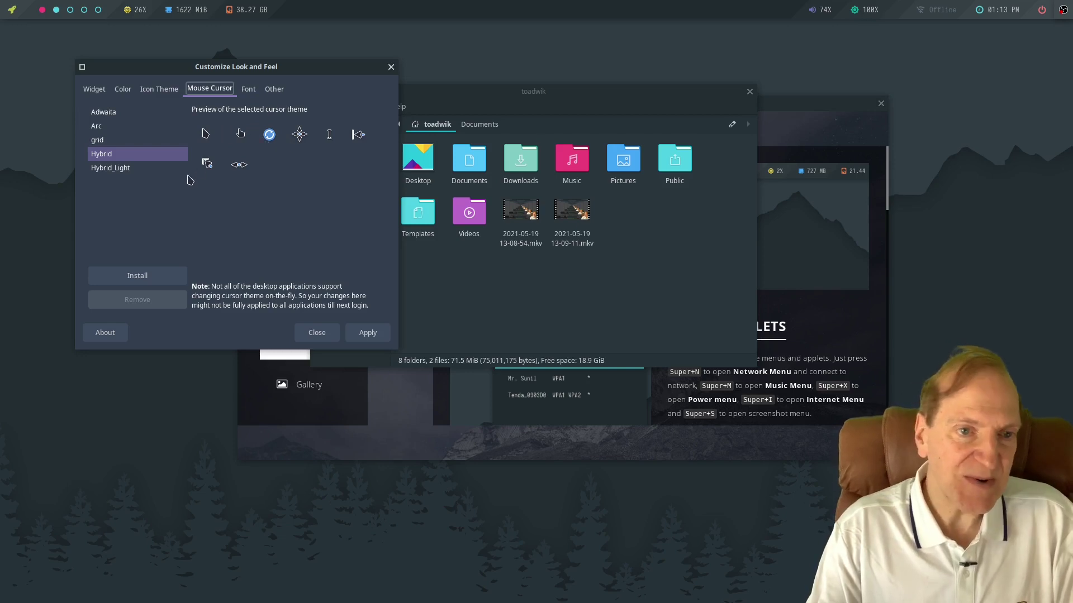
click(128, 171)
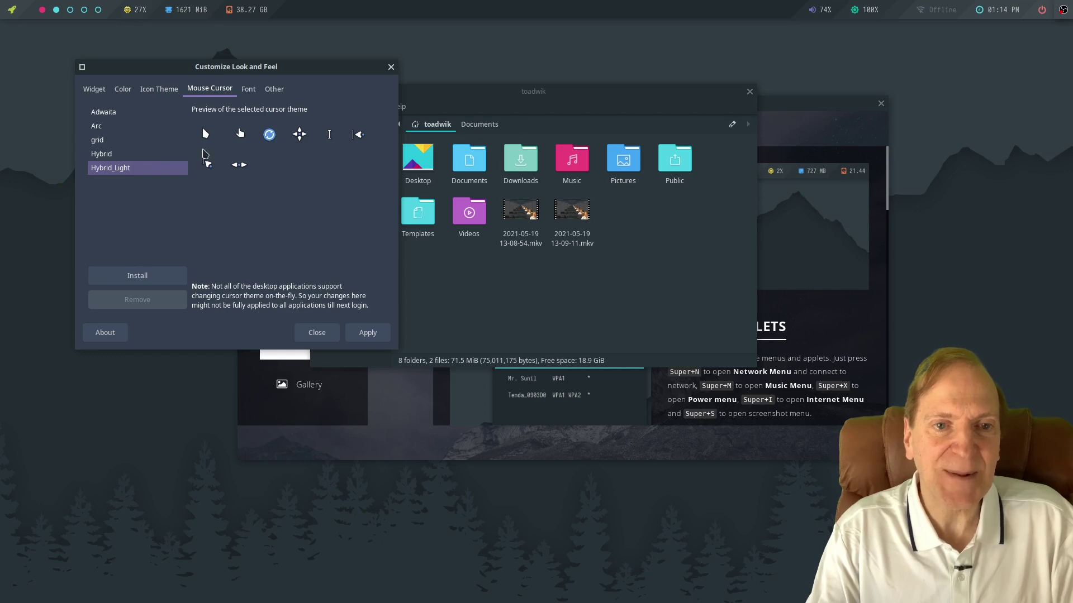
click(117, 154)
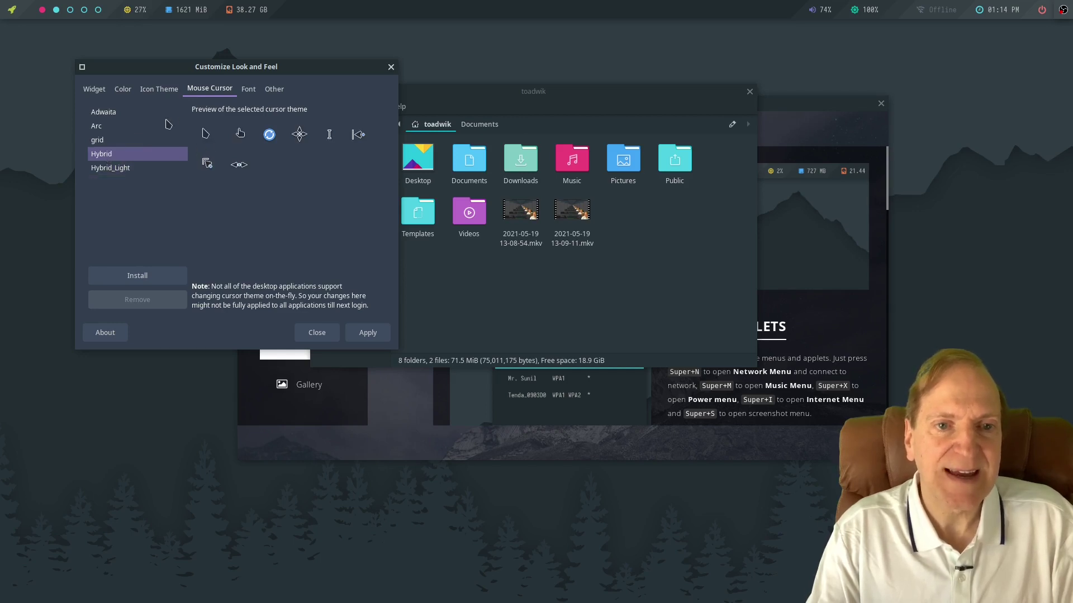
Review the Font and Other options, then close Customize Look and Feel.
click(249, 95)
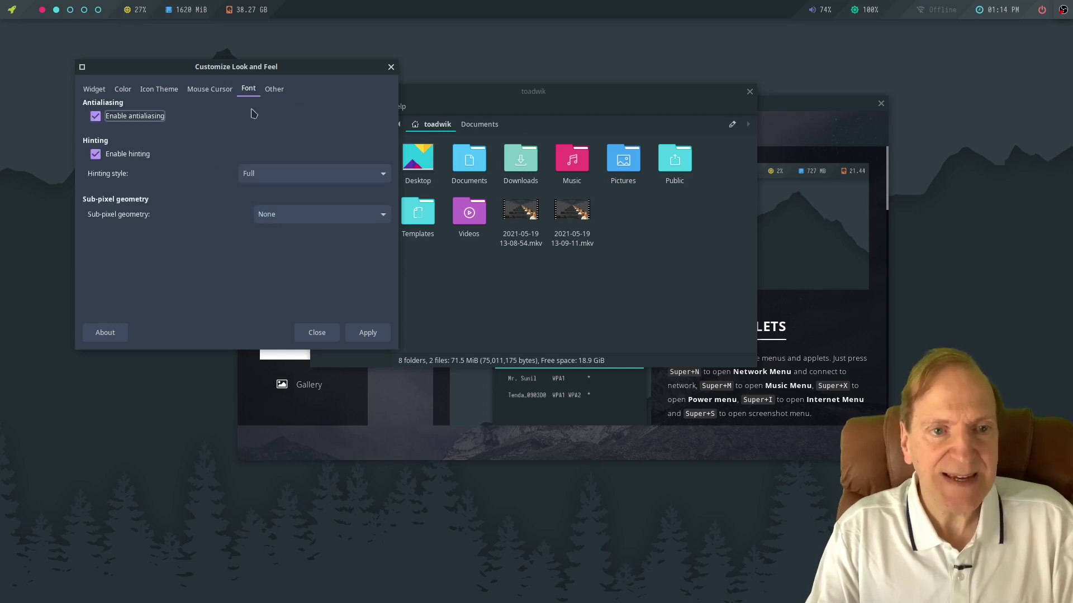
click(275, 90)
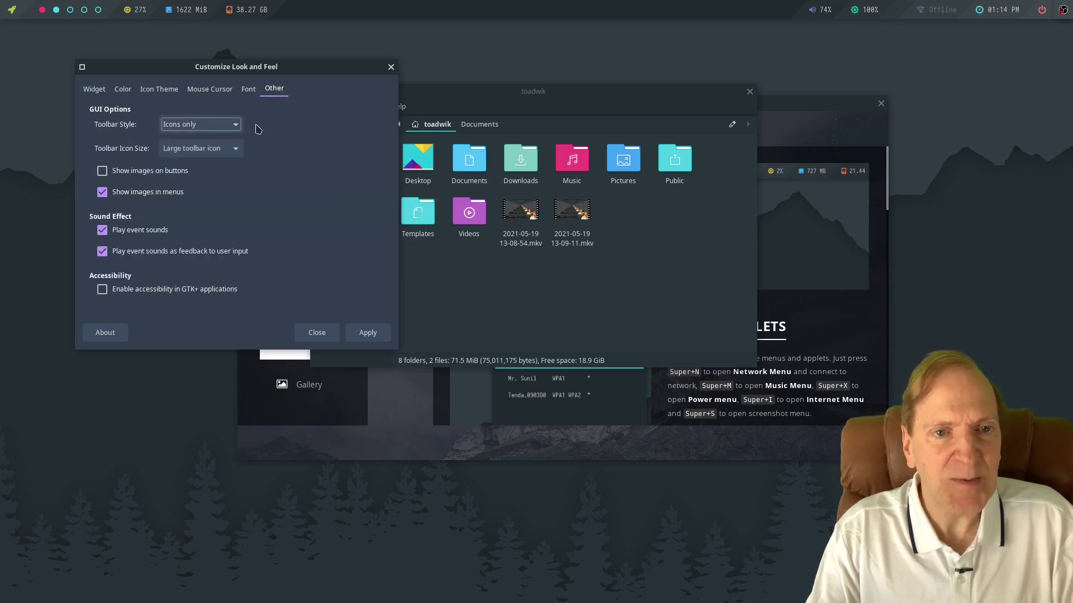
click(312, 333)
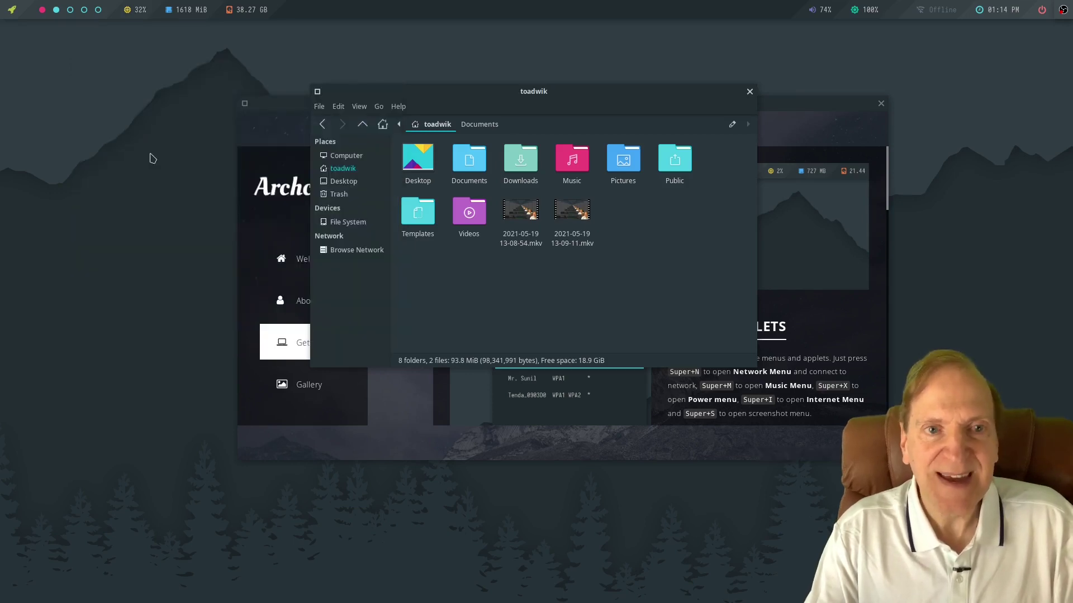
Launch Geany from the desktop menu, close it, then browse Applications > Graphics.
right_click(149, 157)
click(172, 141)
right_click(173, 142)
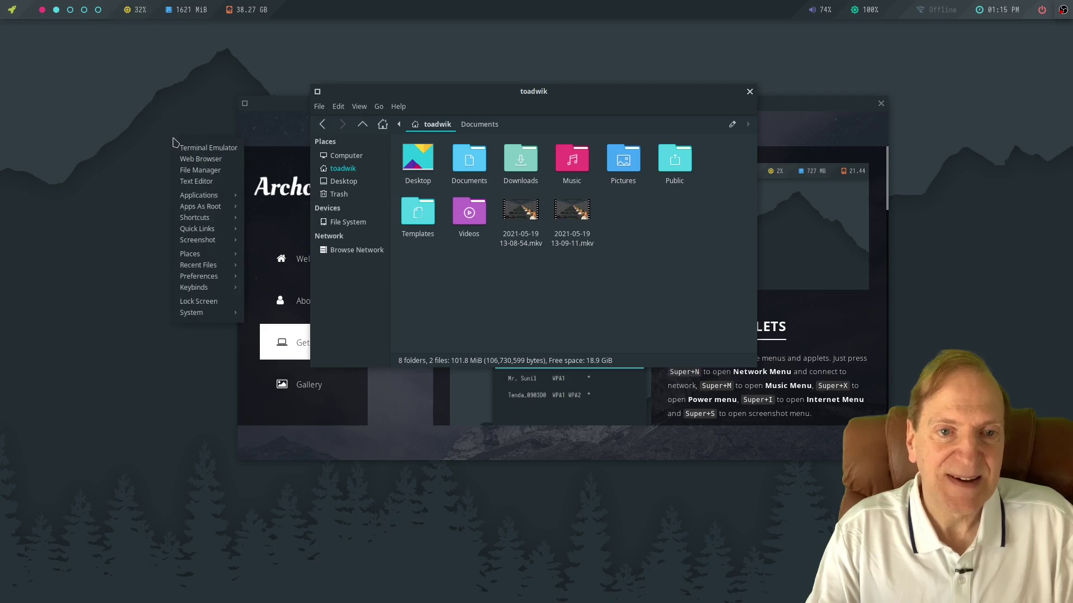
click(200, 181)
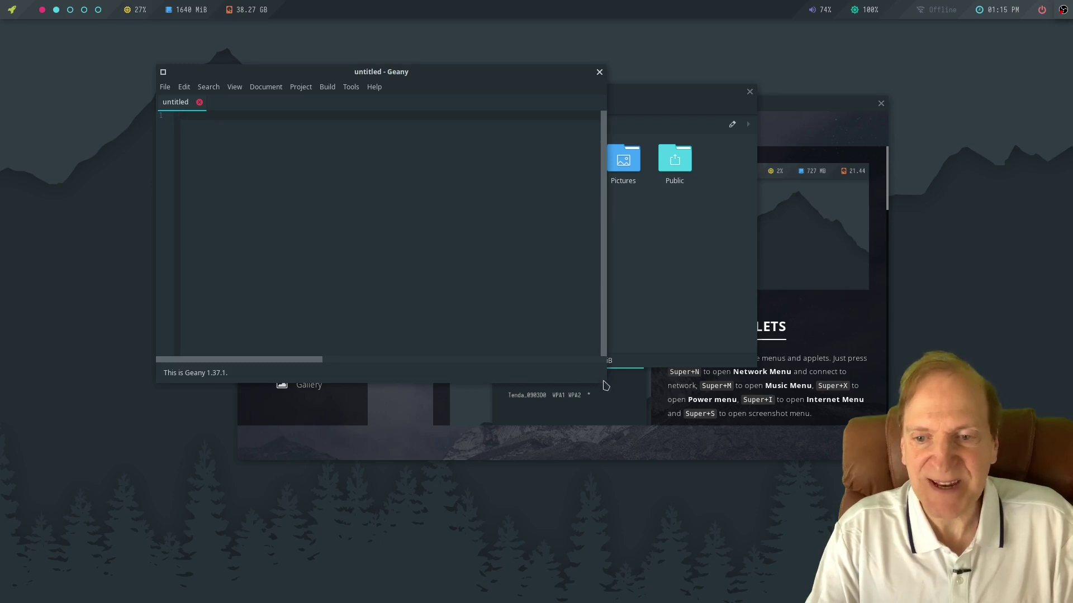
click(600, 72)
right_click(157, 162)
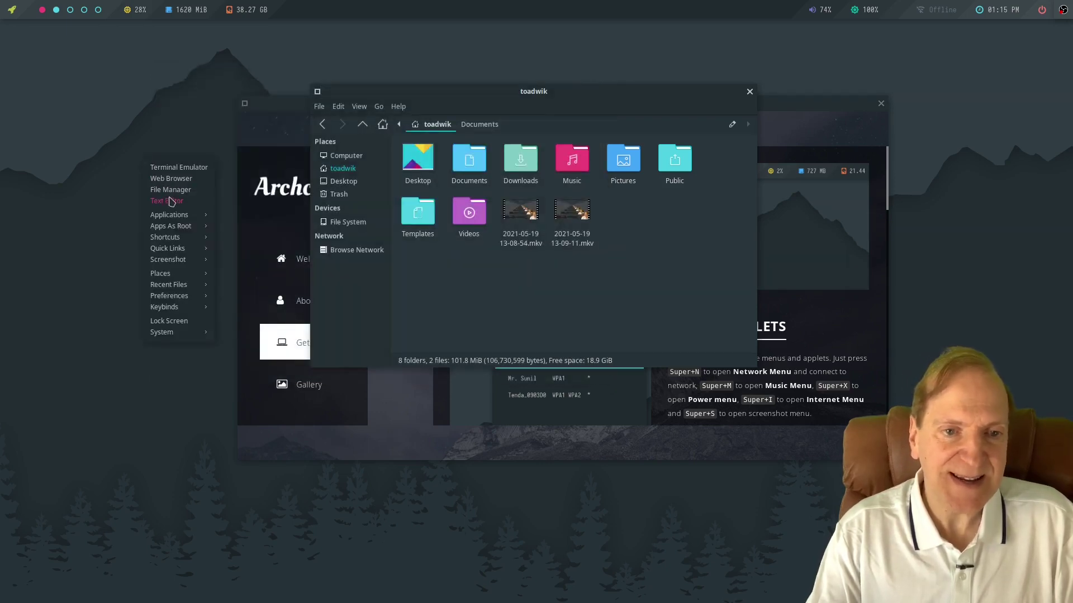
mouse_move(171, 218)
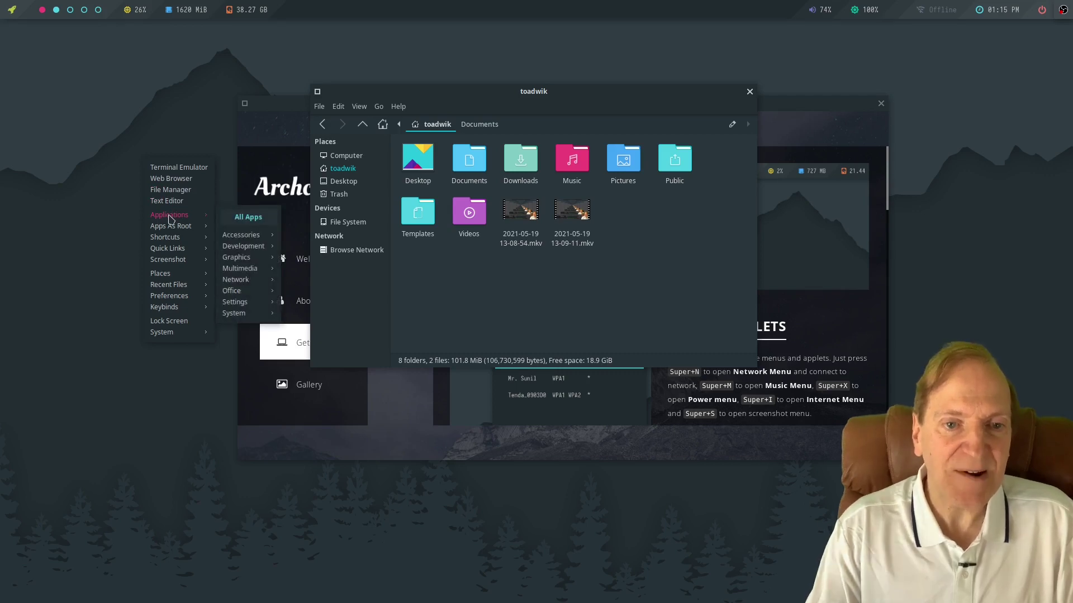
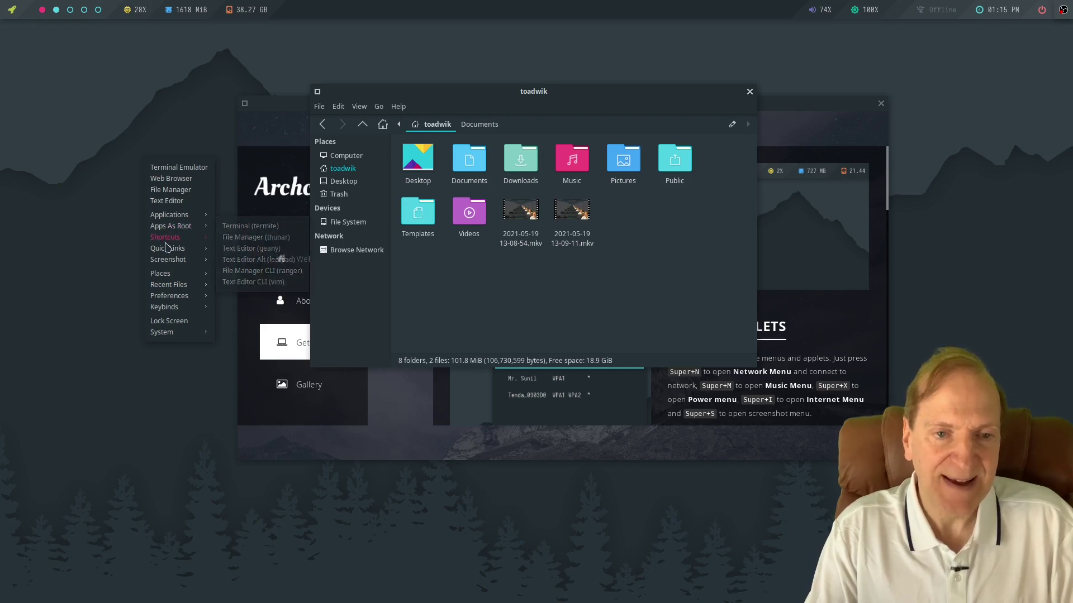
Copy the desktop background colour with Color Chooser, then reopen the desktop menu for Quick Links.
mouse_move(169, 240)
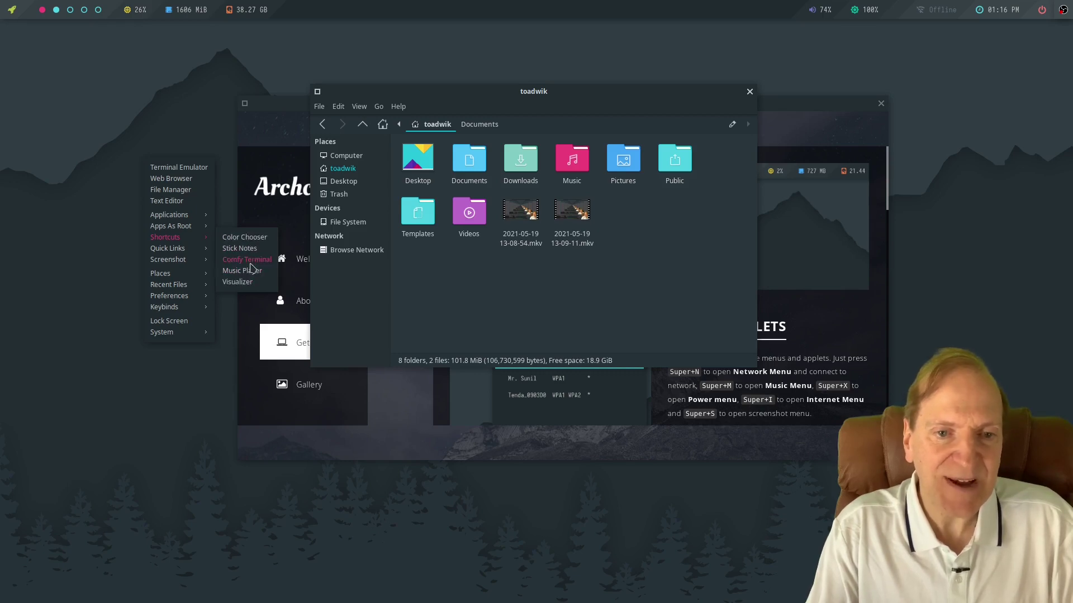
click(256, 240)
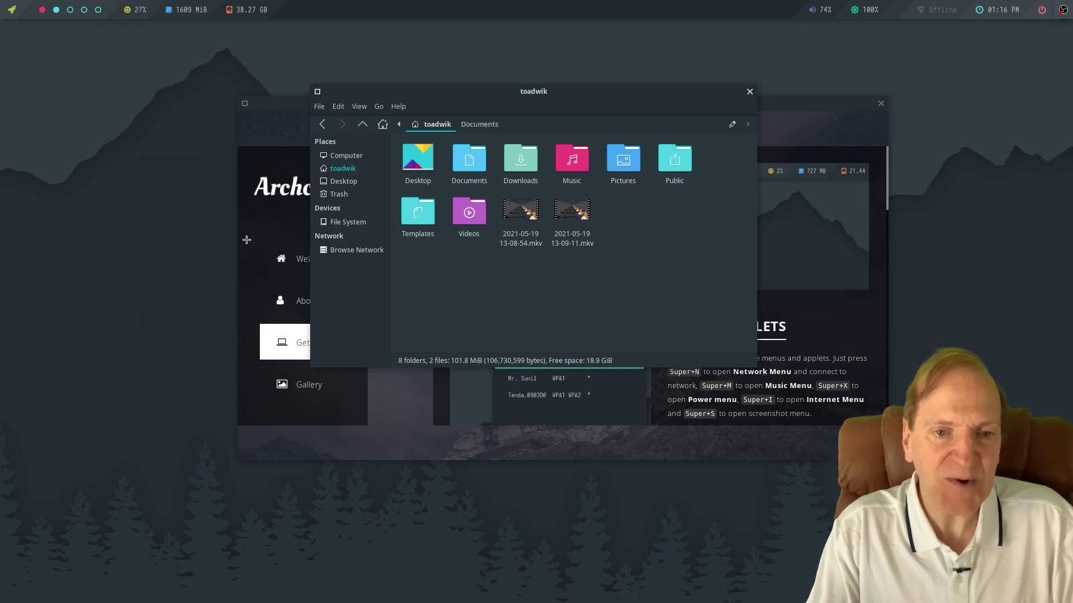
click(132, 165)
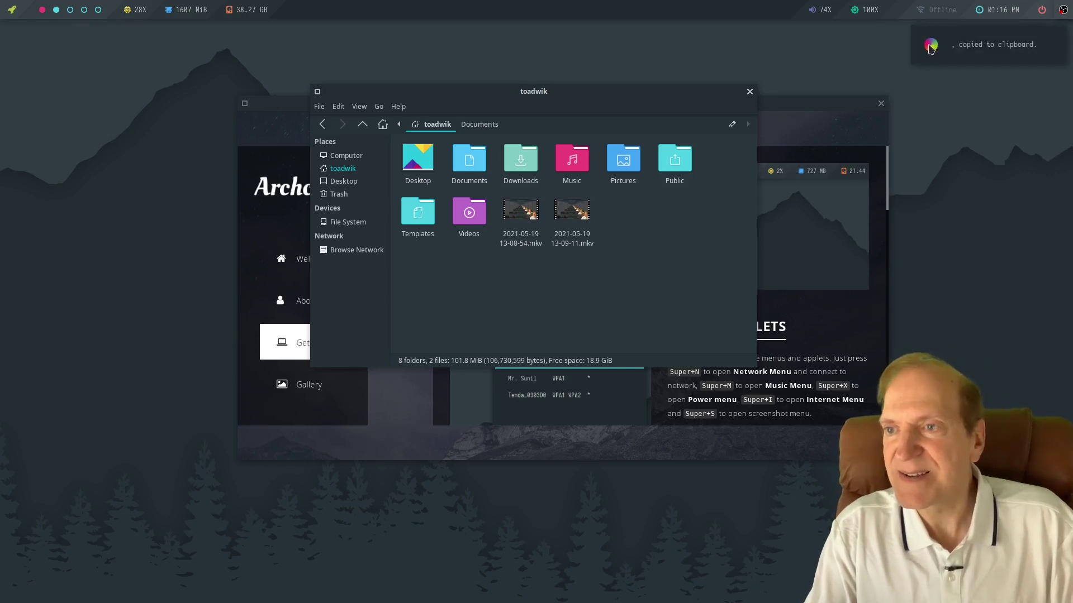
click(931, 49)
right_click(136, 182)
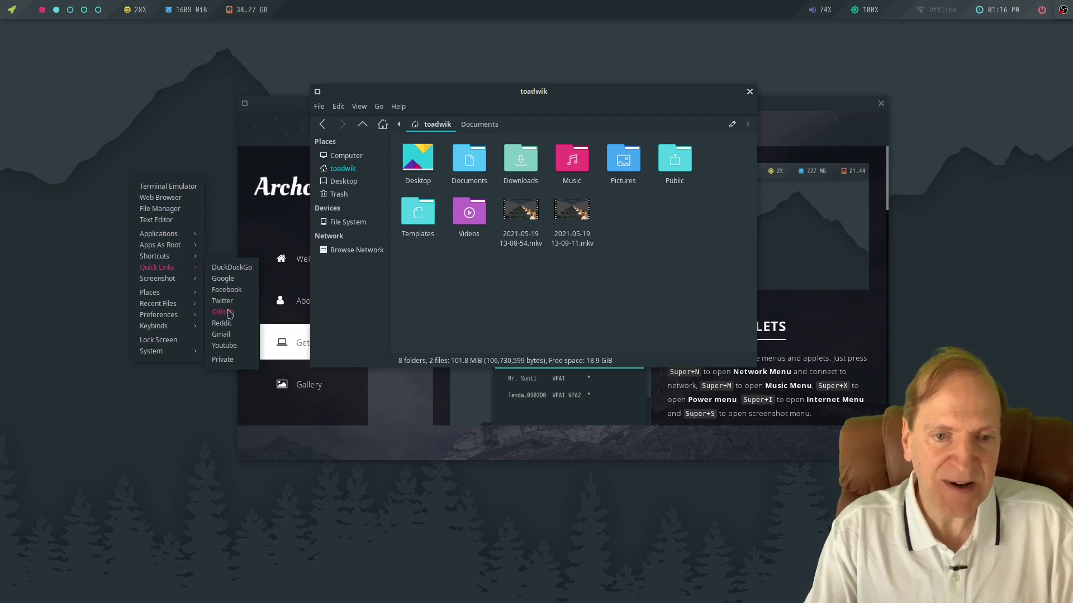
click(223, 279)
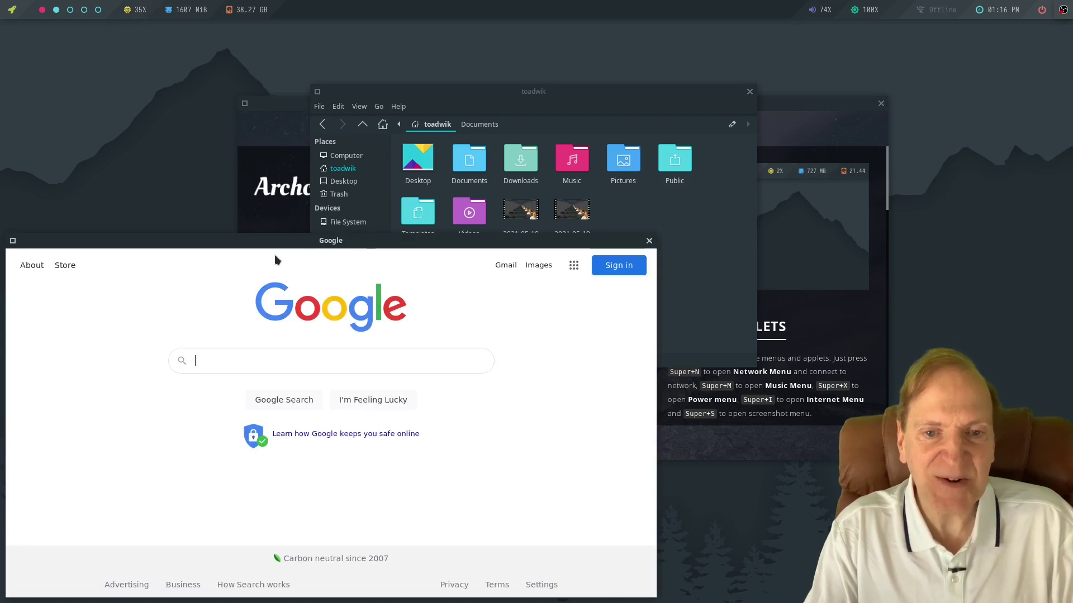
drag(289, 246, 360, 114)
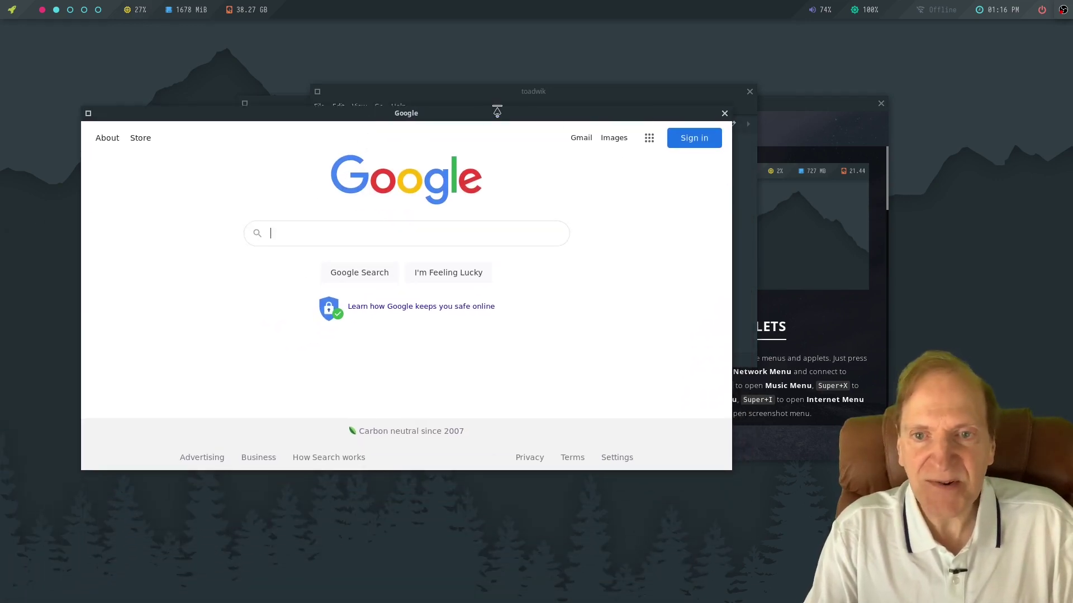
right_click(492, 116)
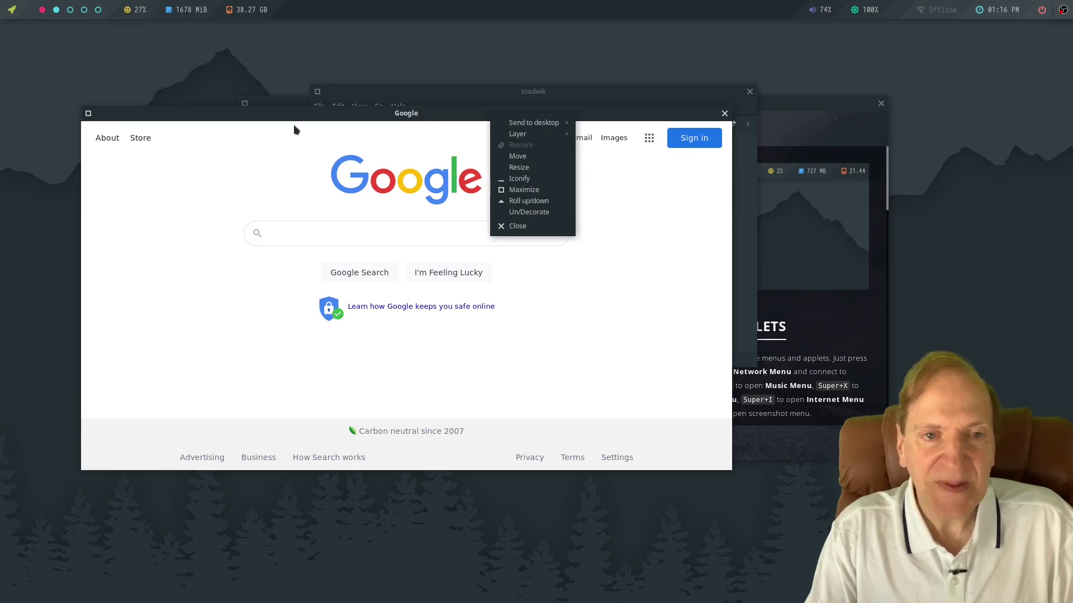
click(238, 117)
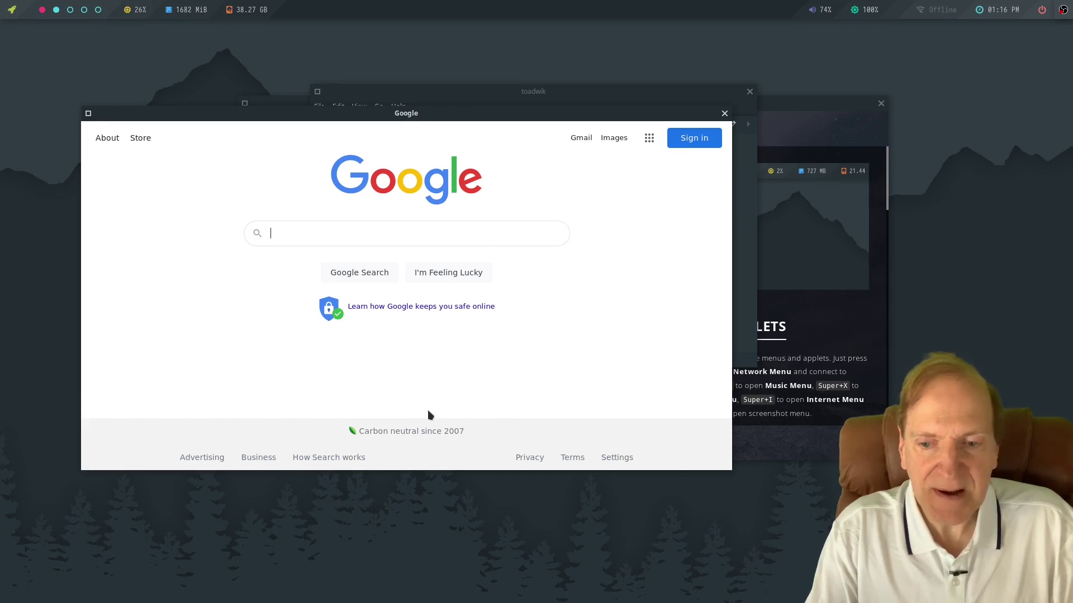
click(725, 114)
right_click(84, 108)
mouse_move(110, 194)
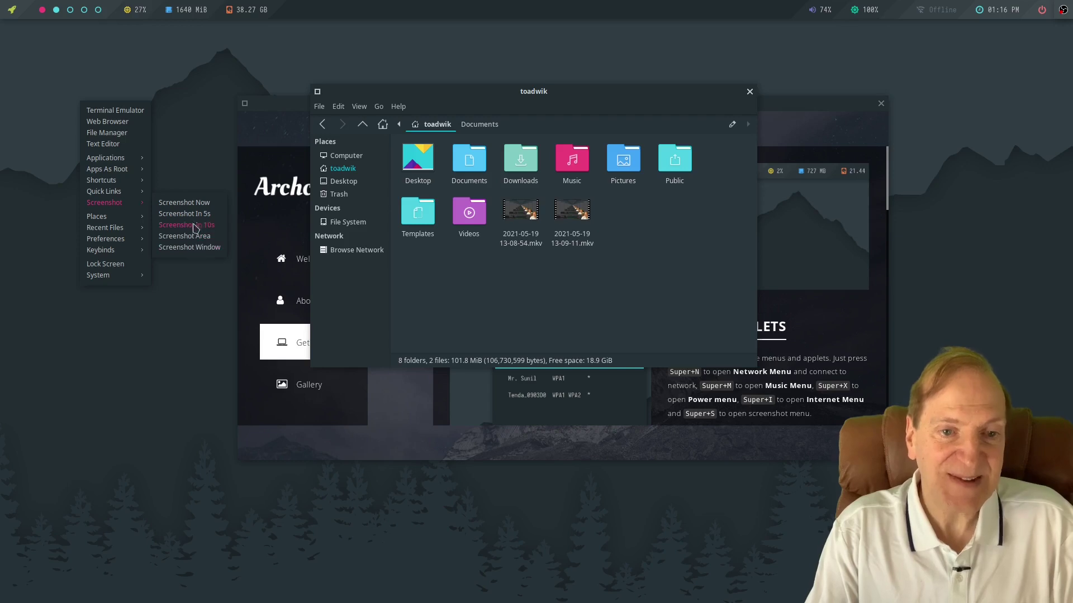
click(170, 205)
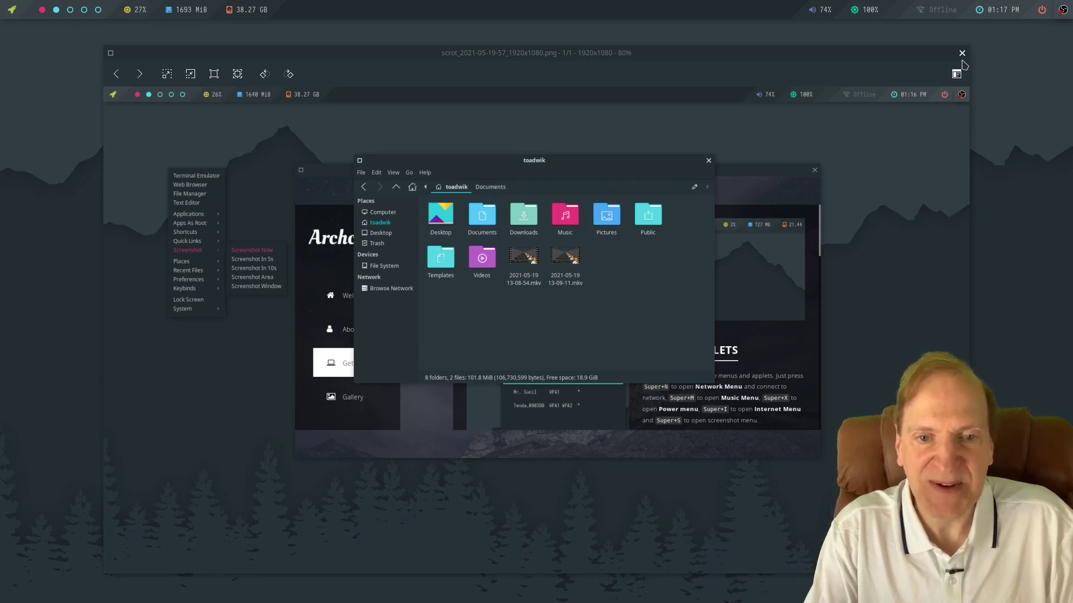
click(962, 53)
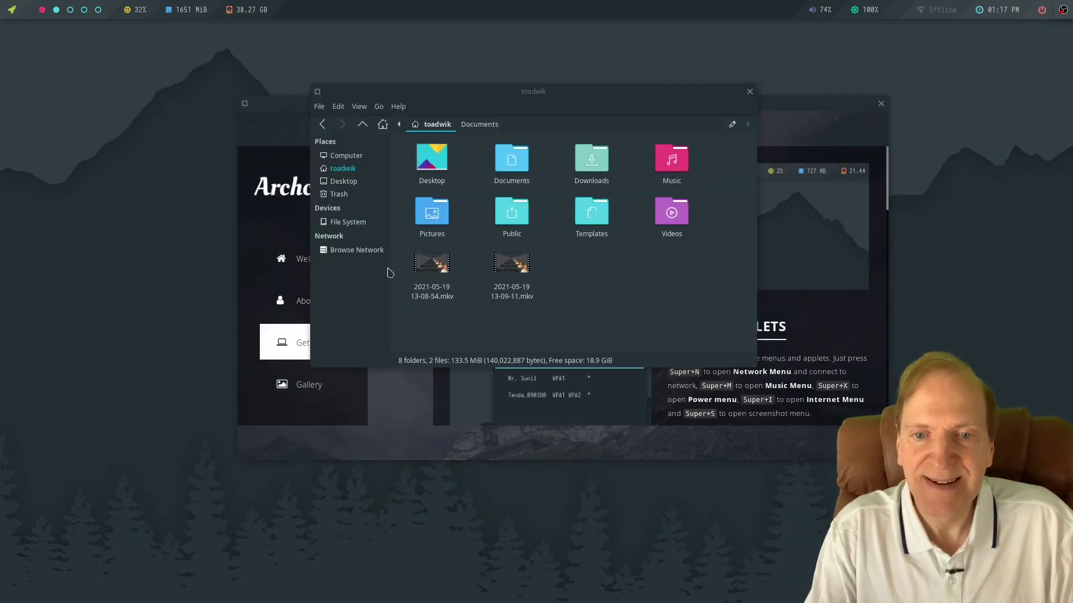
Browse the Screenshot and Places submenus, then show the Preferences > Openbox options.
right_click(106, 144)
mouse_move(128, 244)
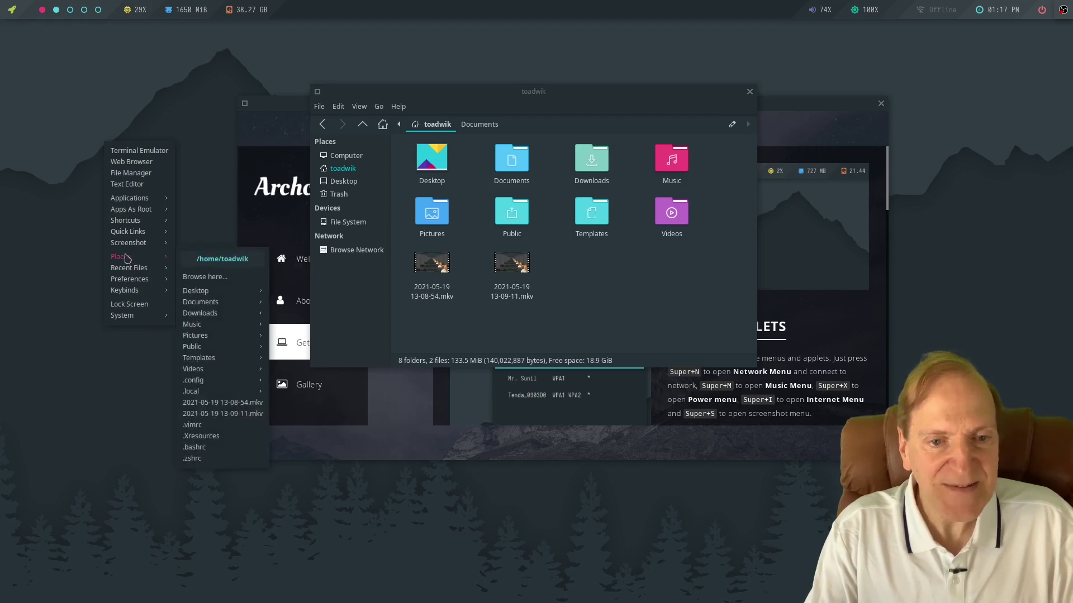
mouse_move(207, 298)
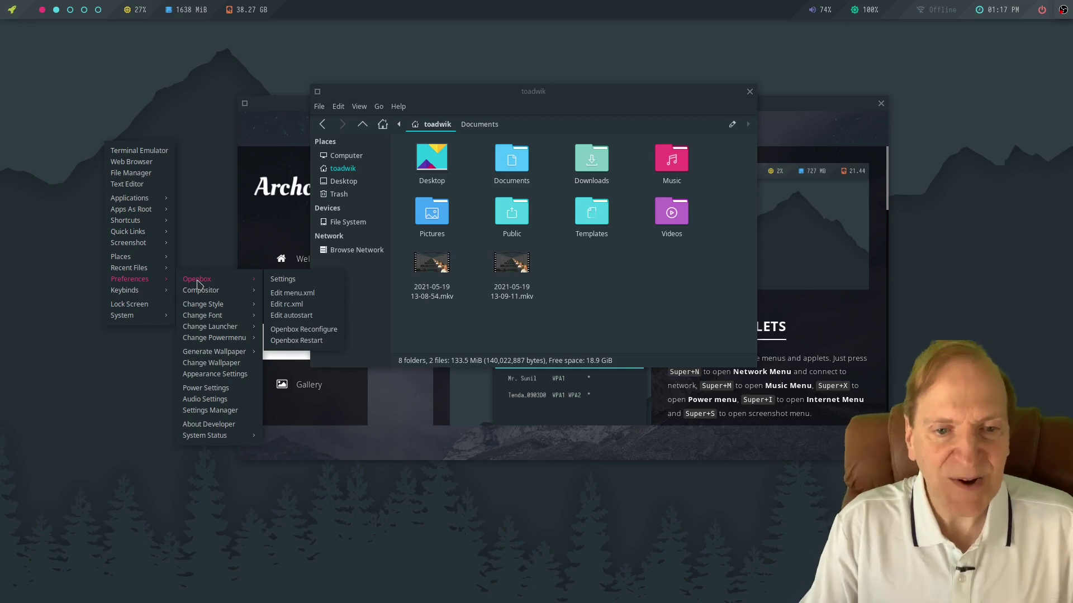
Open Openbox settings and try the Artwiz-boxed, beach and Bear2 window themes.
click(284, 279)
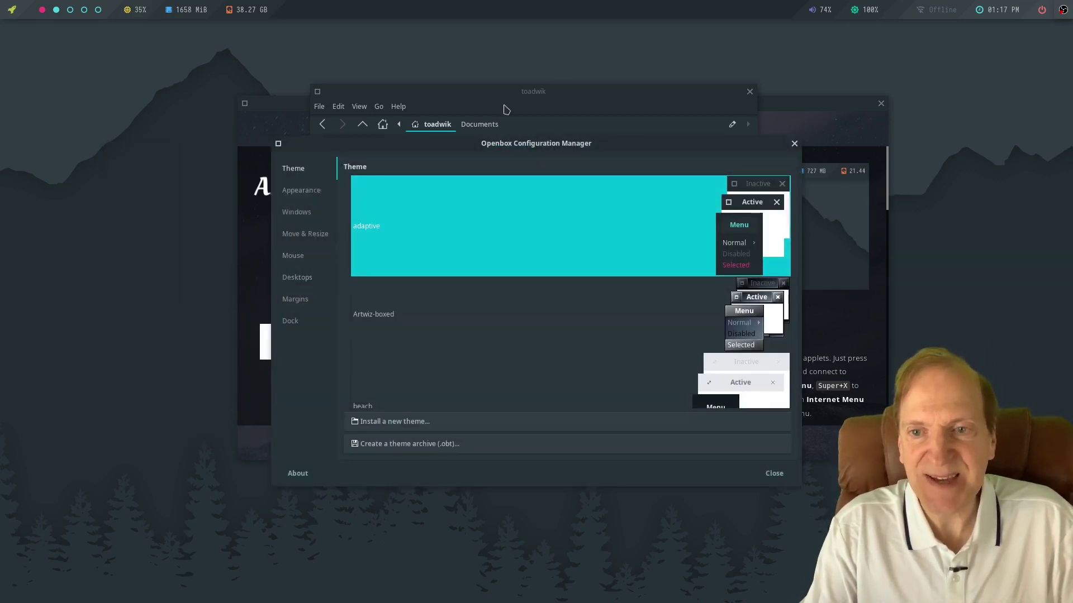
drag(510, 144, 435, 51)
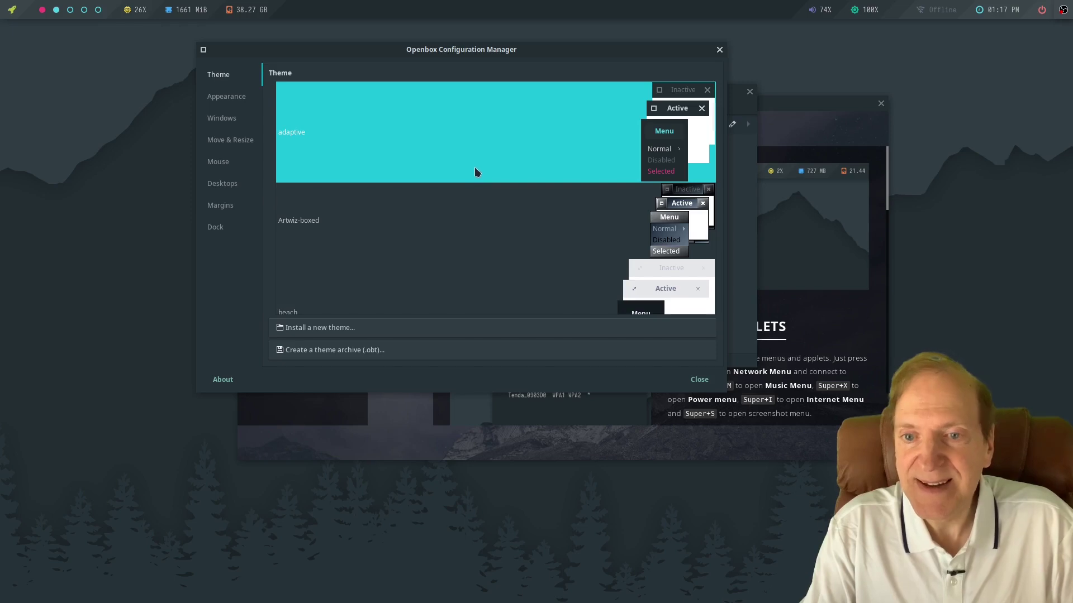
click(459, 224)
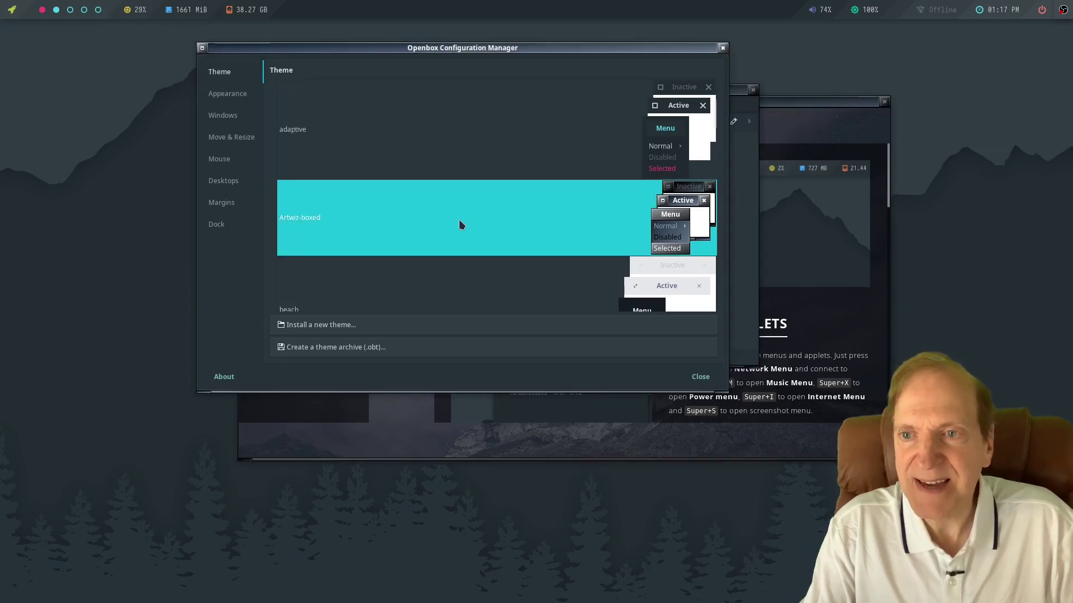
click(448, 276)
scroll(457, 257, down, 2)
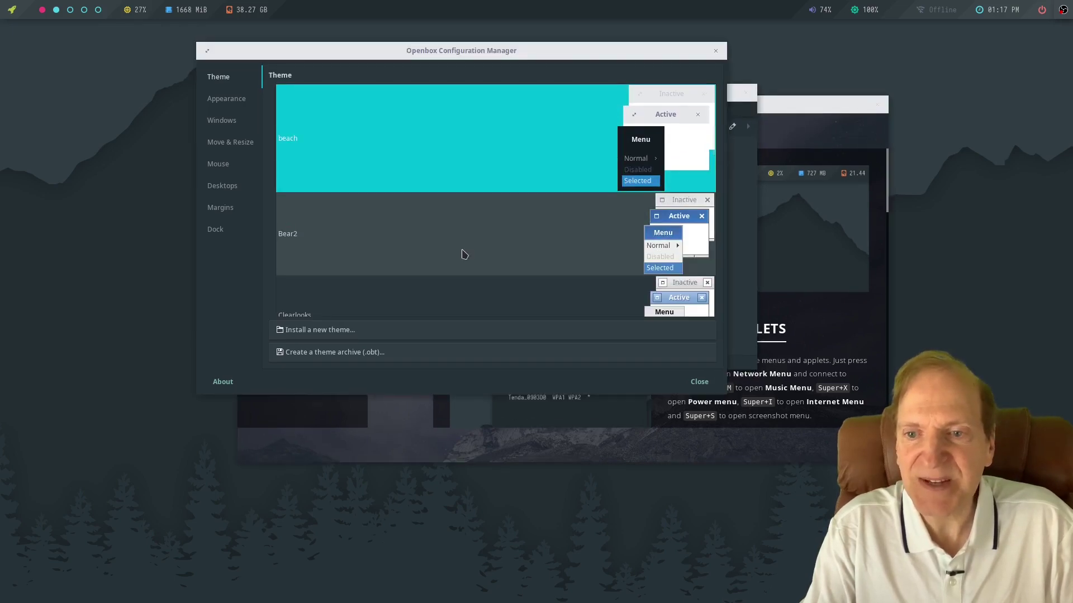
click(413, 241)
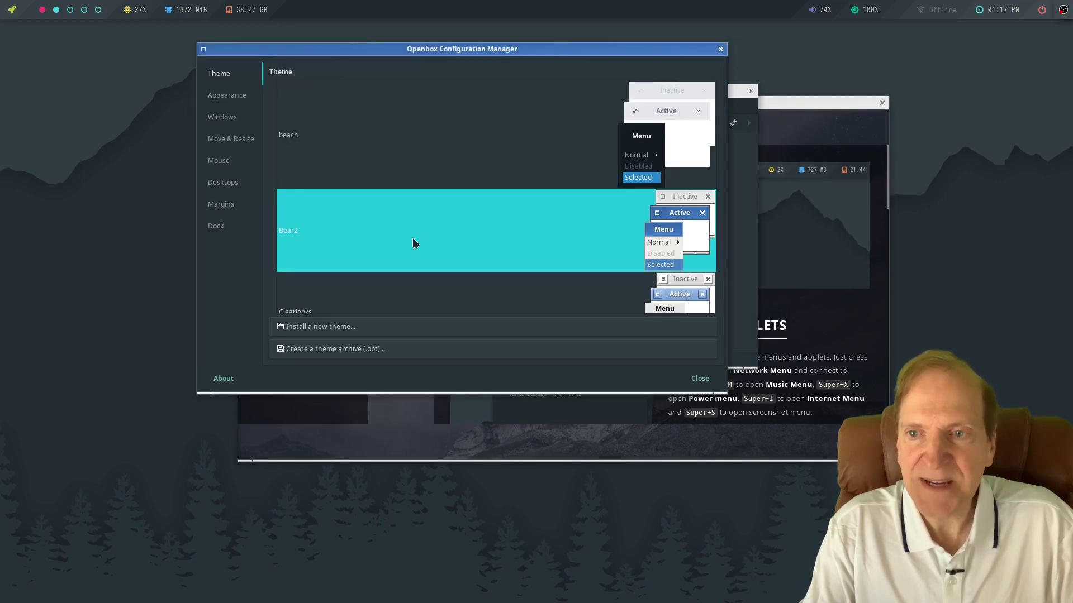
Try Clearlooks-Olive, then apply the wave theme and view the Appearance page.
scroll(413, 242, down, 2)
scroll(415, 242, down, 3)
click(389, 108)
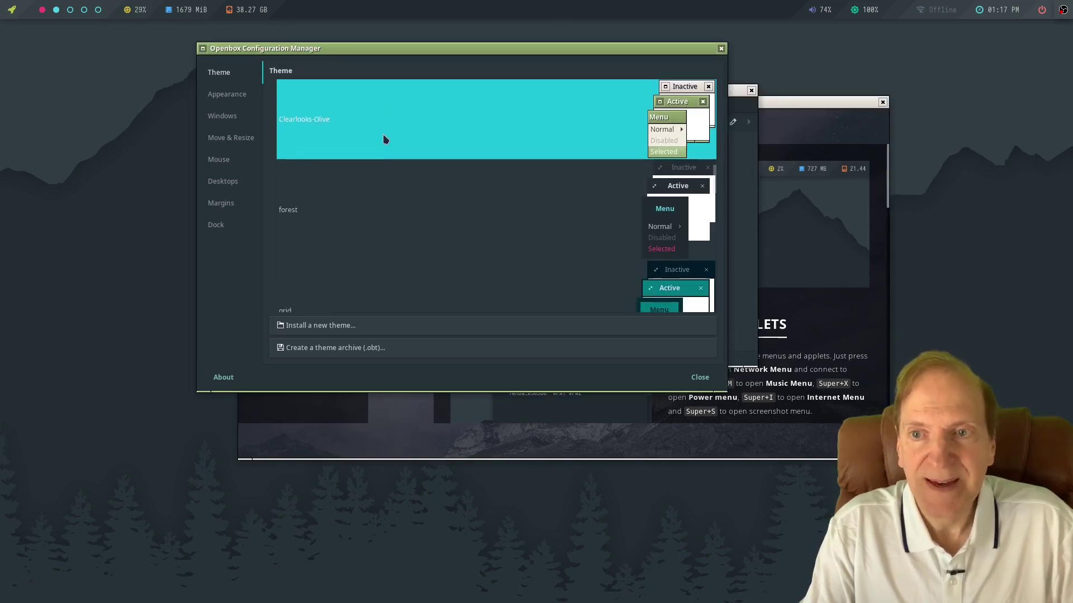
scroll(379, 260, down, 2)
scroll(378, 260, down, 6)
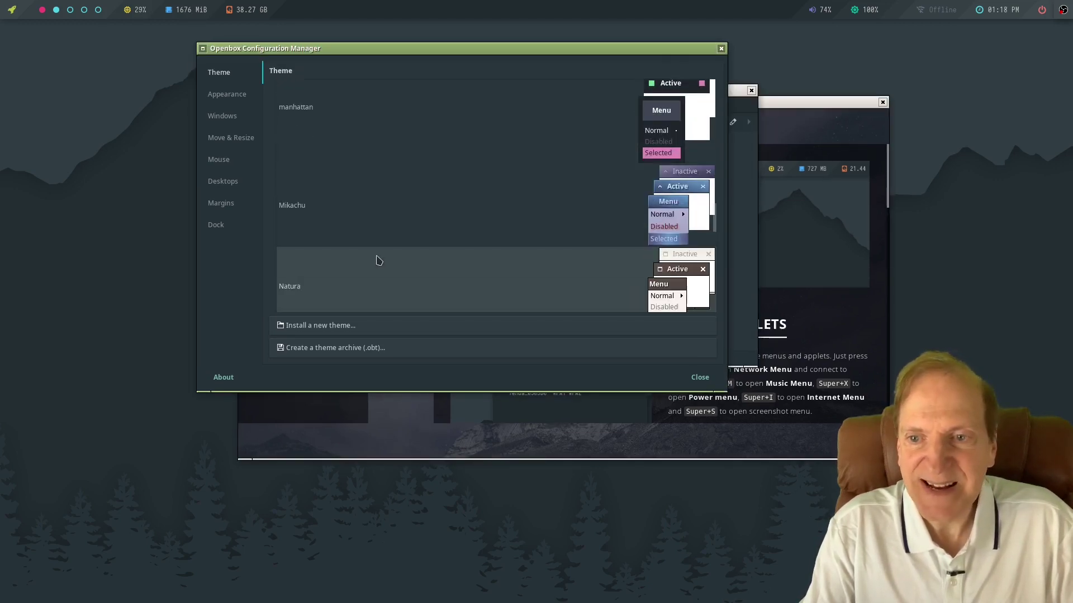
scroll(374, 267, down, 4)
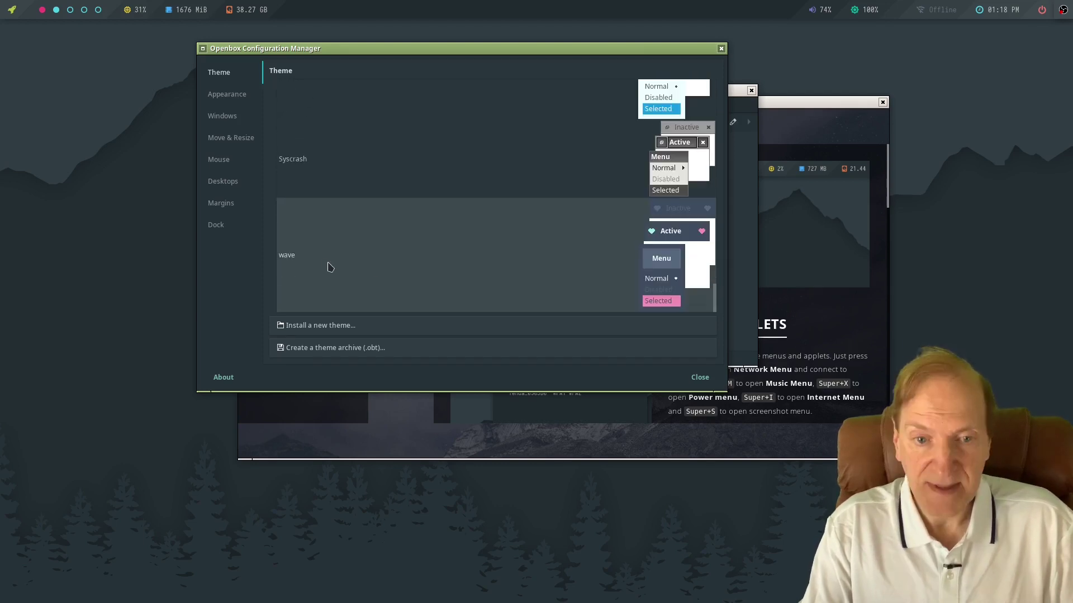
click(358, 252)
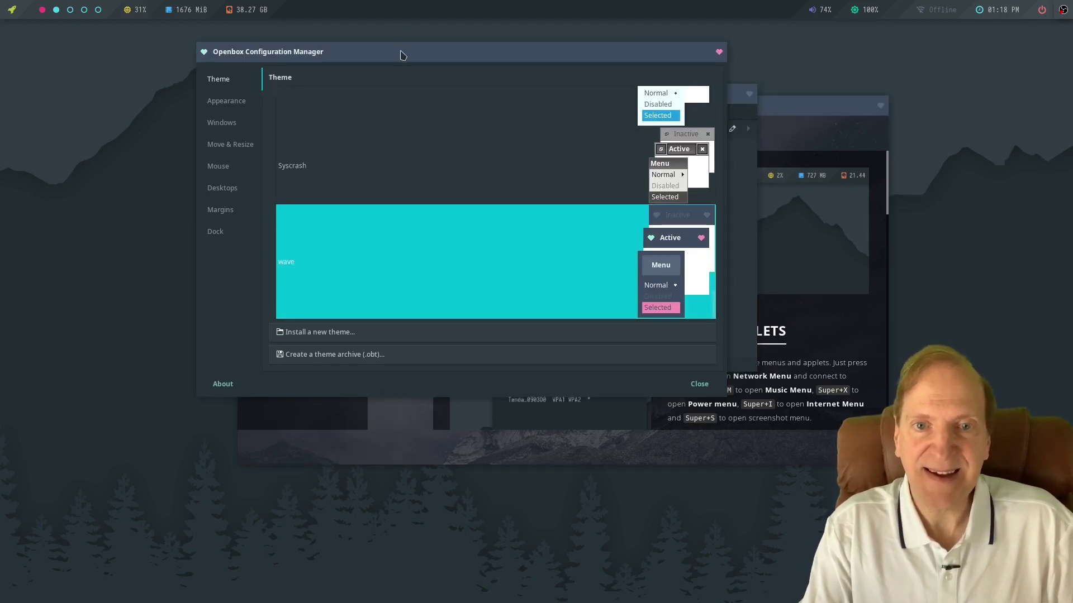
drag(405, 54, 397, 78)
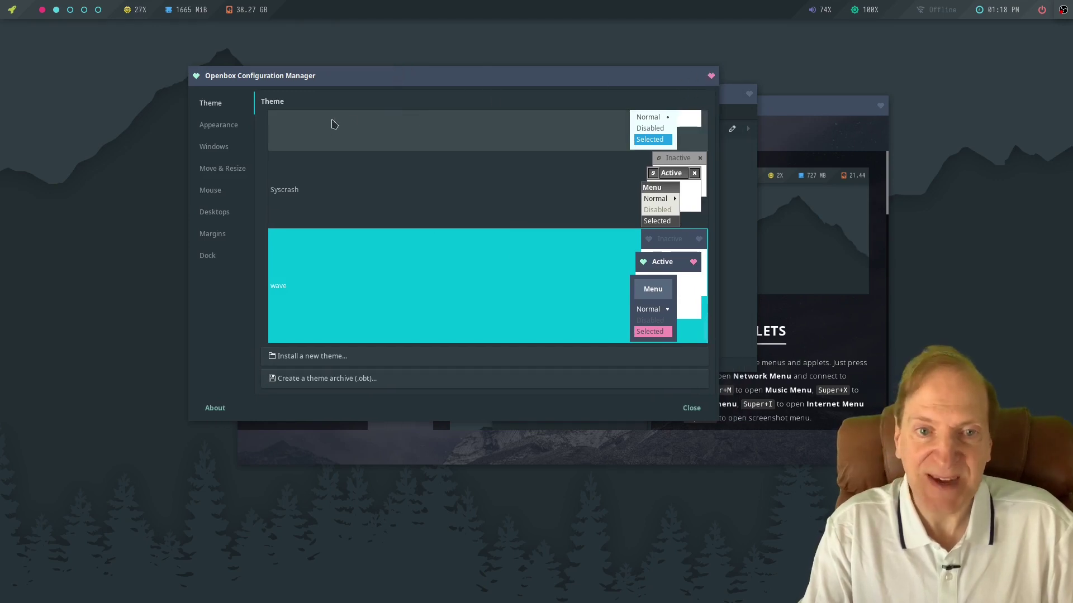
click(215, 126)
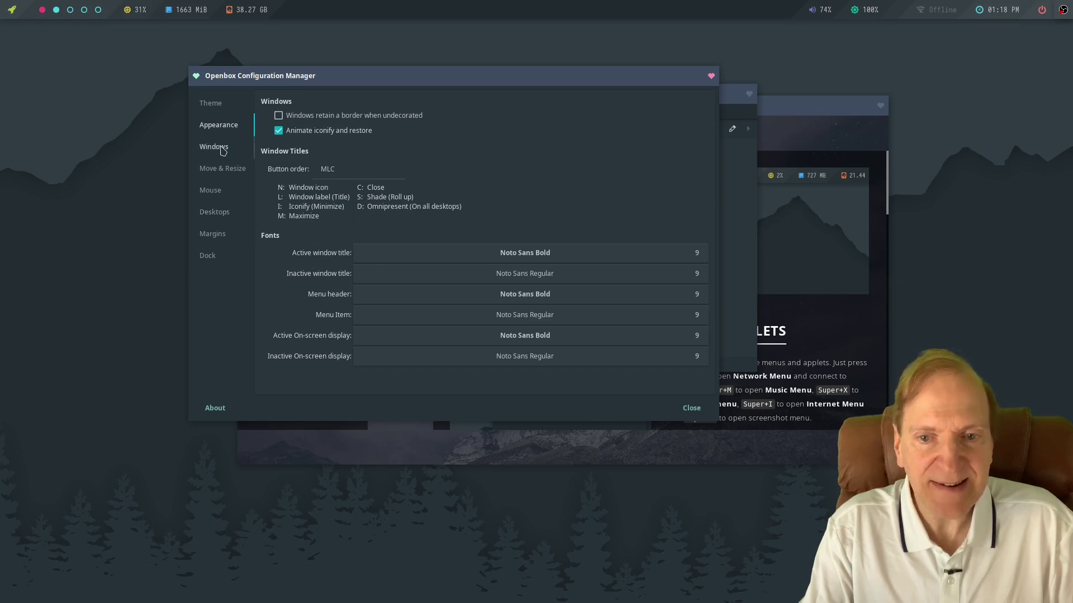
Step through the Windows, Move & Resize, Mouse, Desktops, Margins and Dock pages.
click(221, 149)
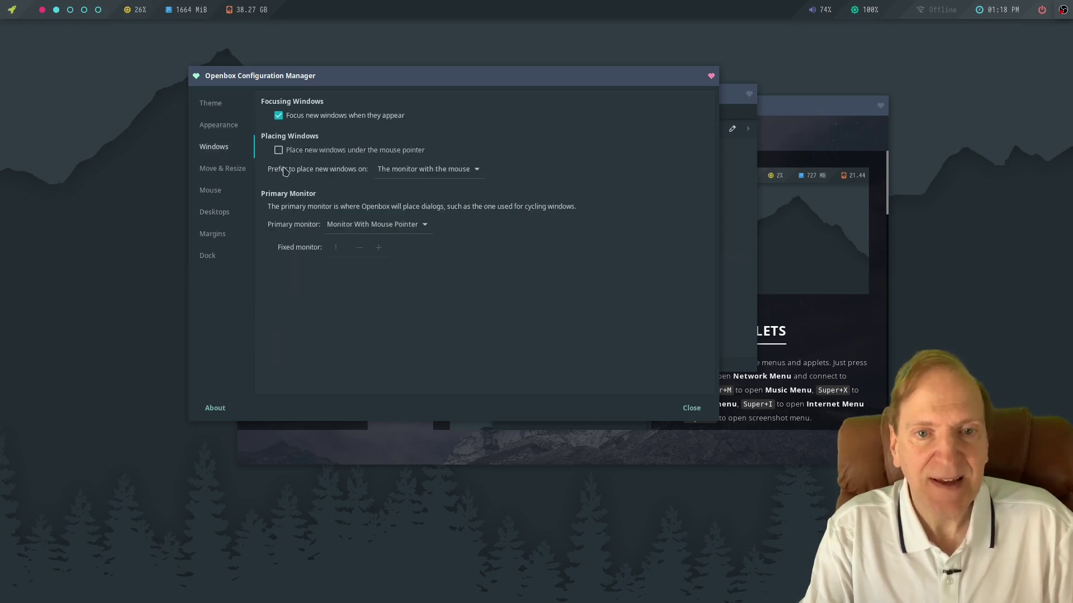
click(225, 170)
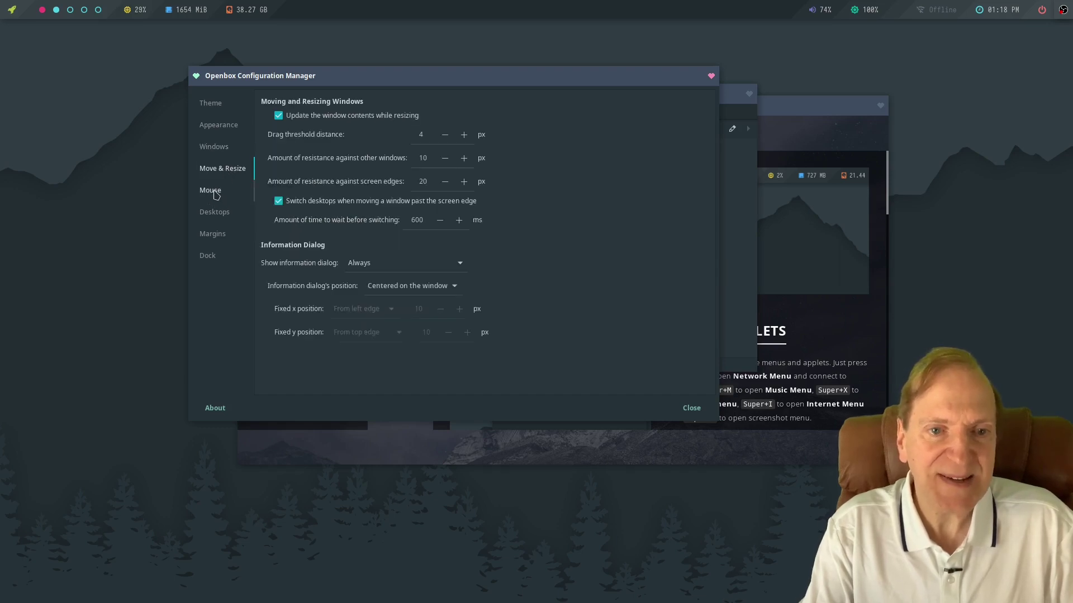
click(216, 194)
click(214, 214)
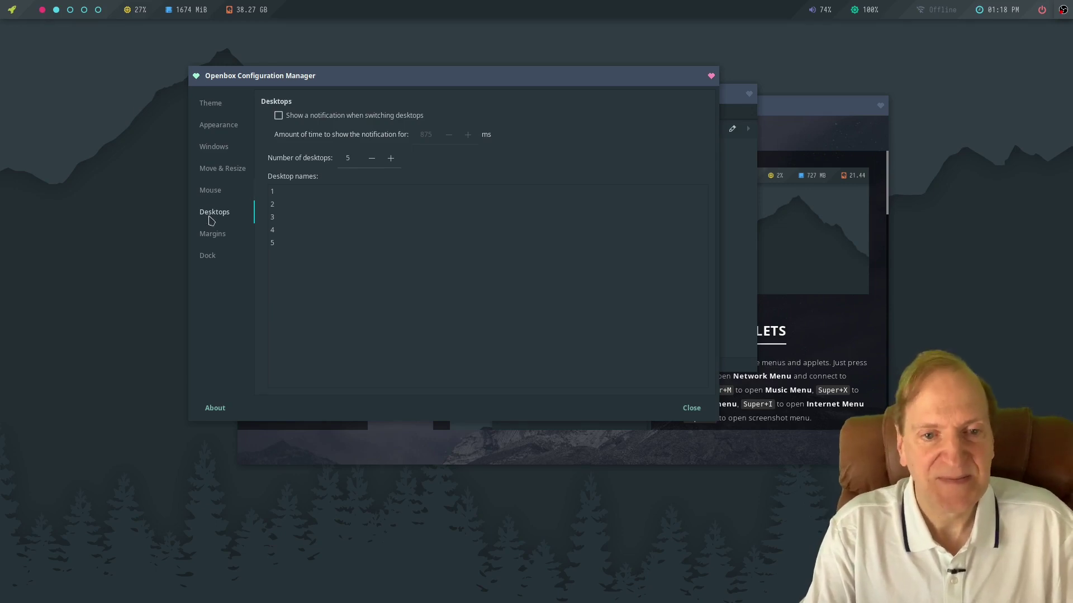
click(212, 234)
click(212, 256)
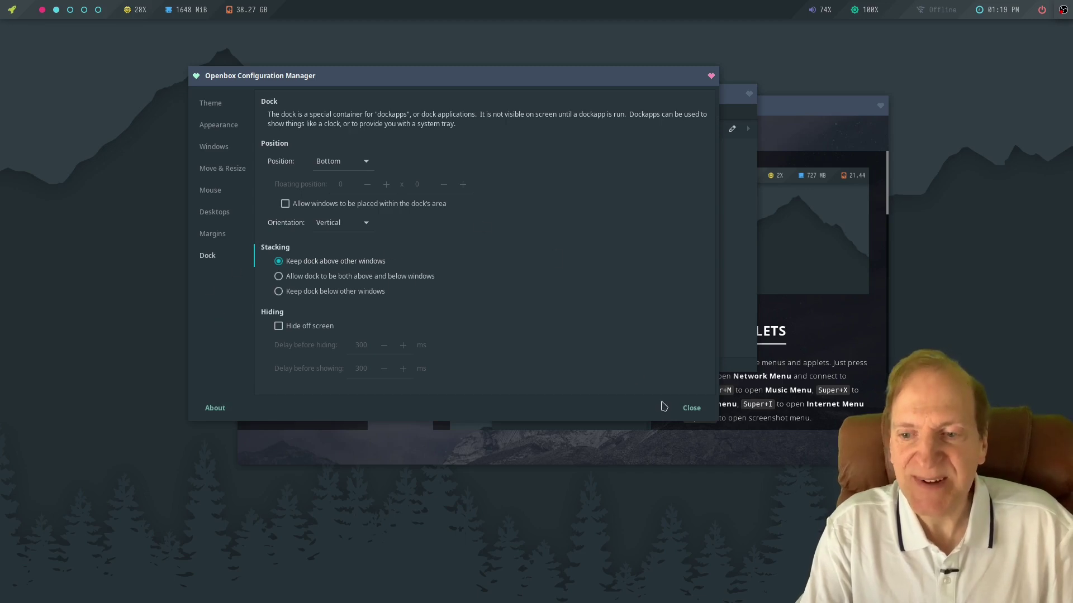
Close Openbox settings, apply the Default desktop style, and reopen the desktop menu.
click(690, 407)
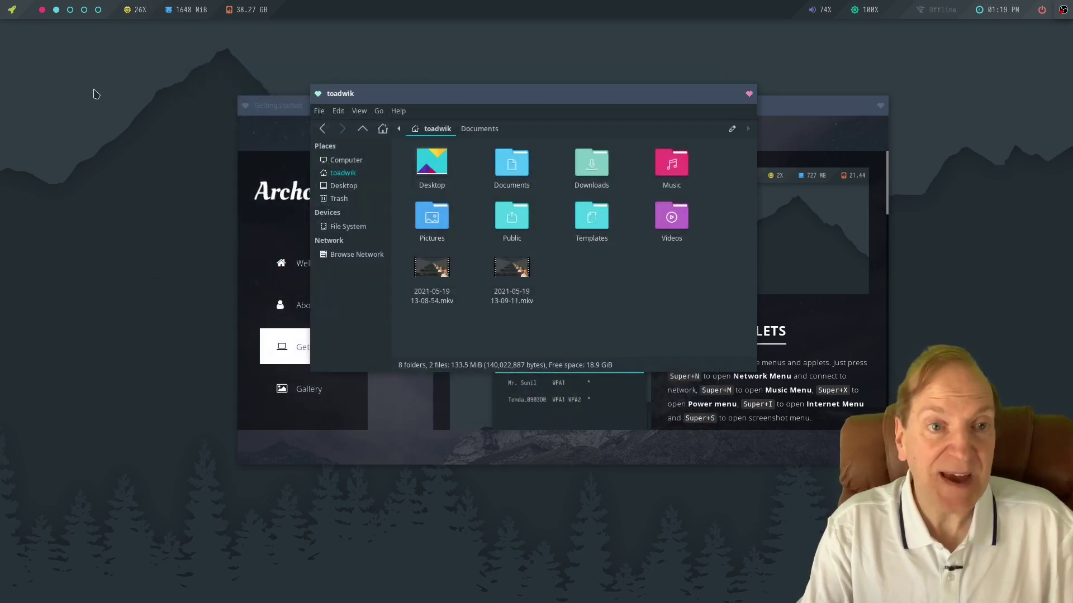
right_click(95, 94)
mouse_move(117, 242)
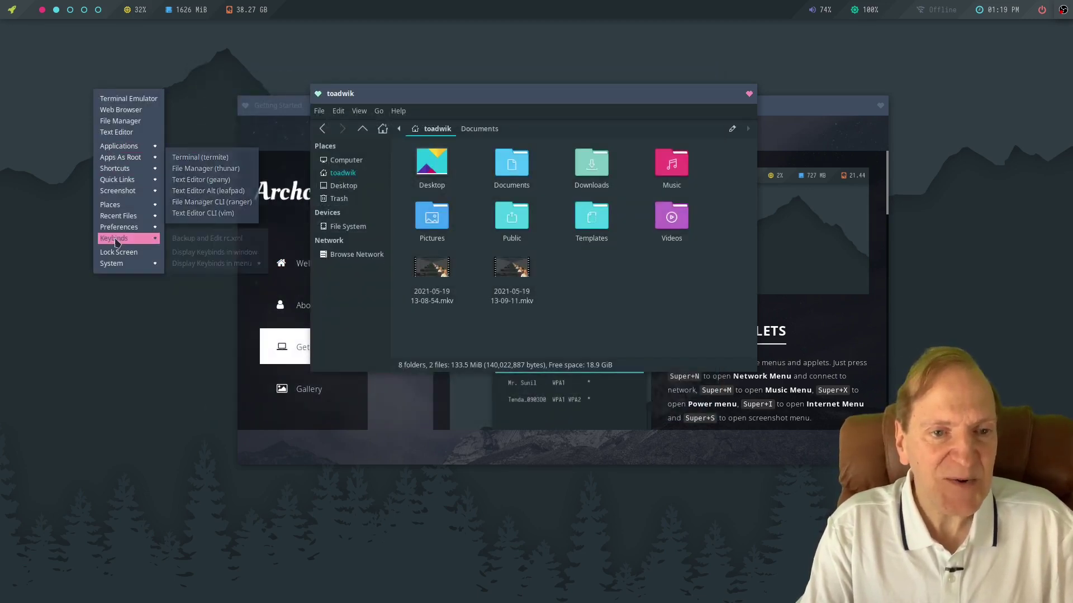
mouse_move(196, 242)
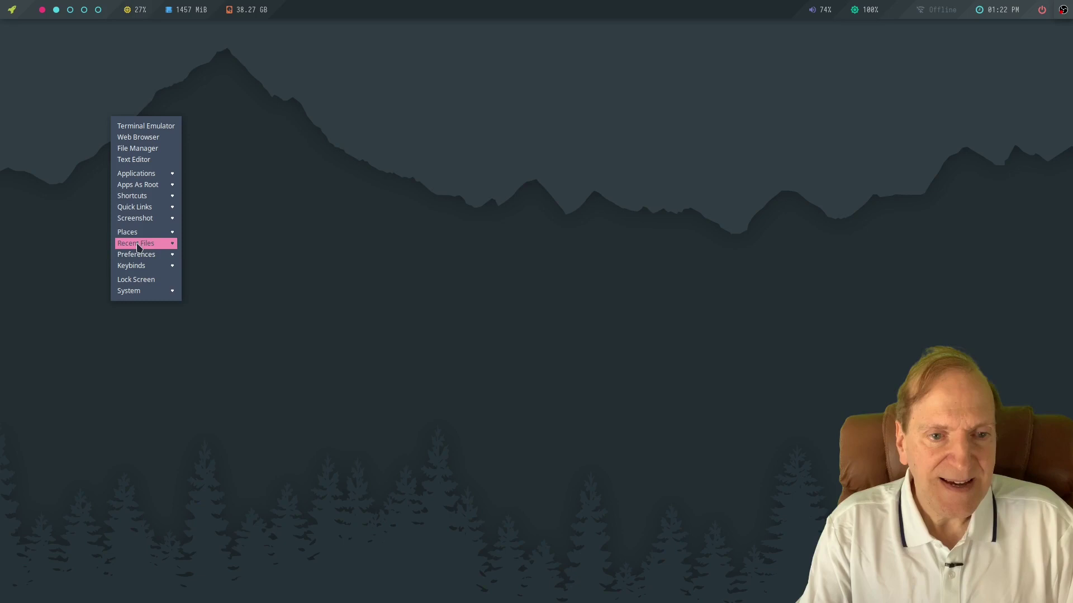
mouse_move(139, 257)
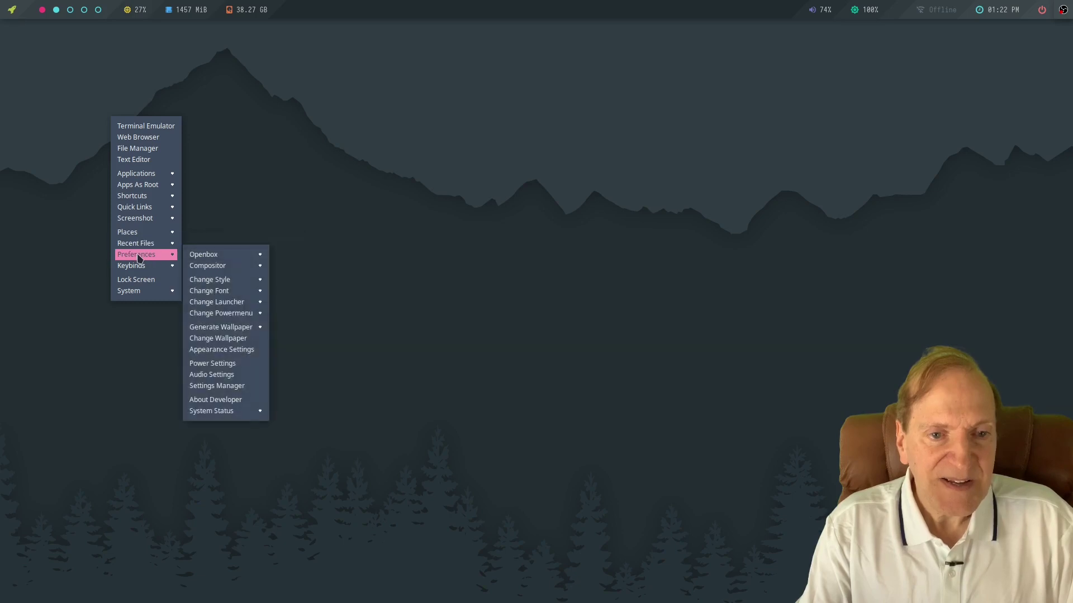
mouse_move(213, 285)
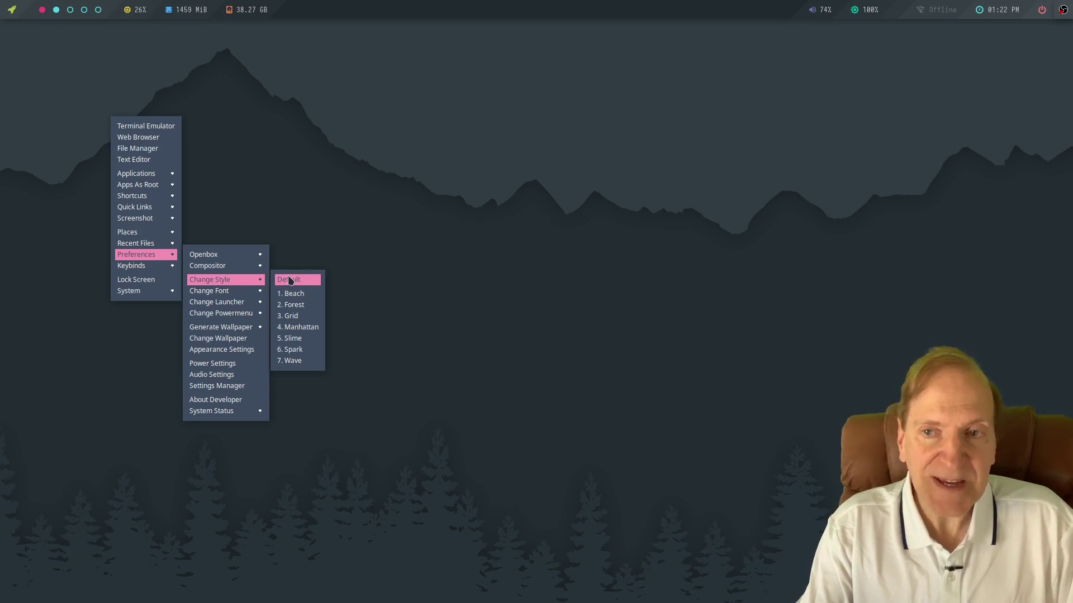
click(289, 280)
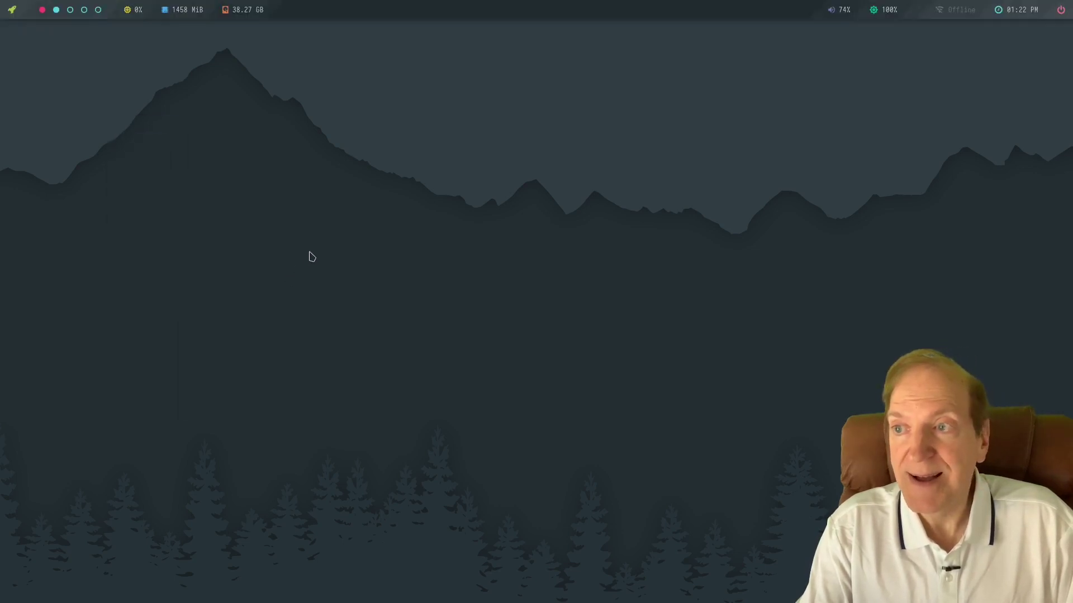
right_click(347, 206)
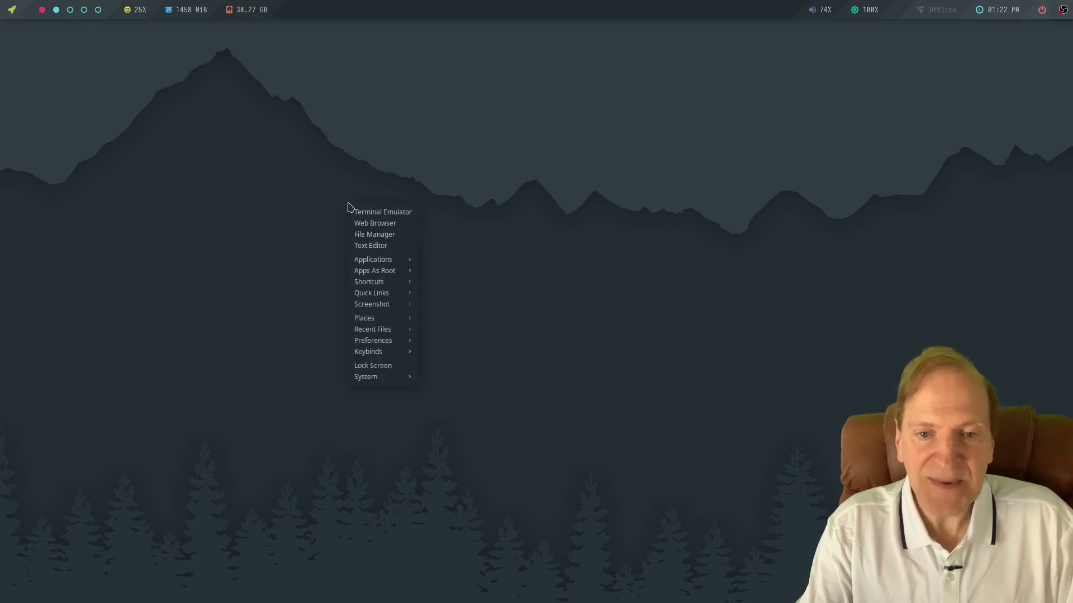
Apply the 1. Beach desktop style, then reopen the desktop menu.
mouse_move(378, 284)
mouse_move(380, 311)
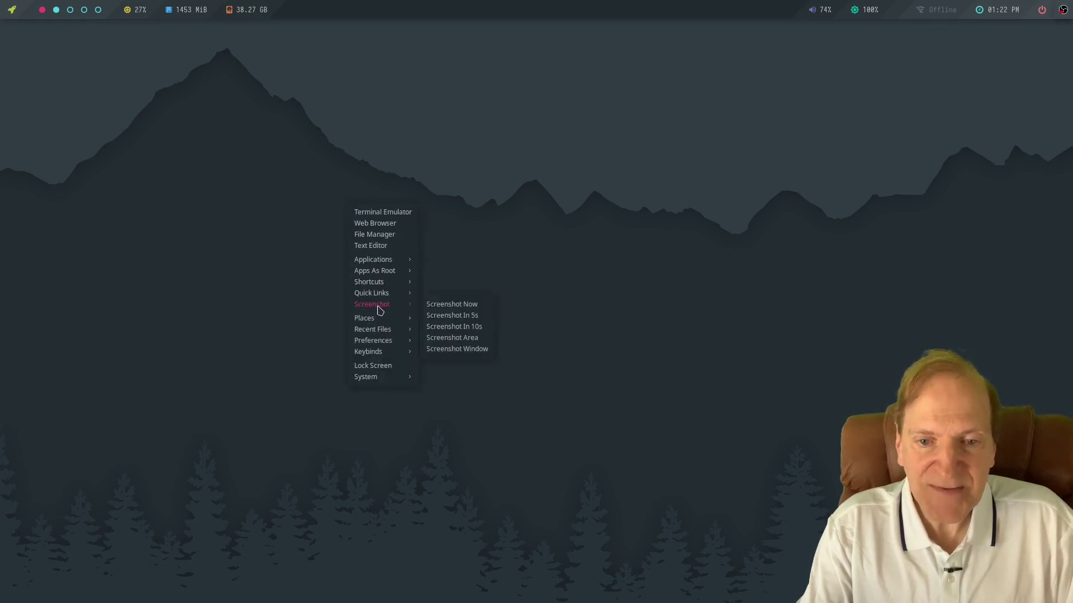
mouse_move(416, 341)
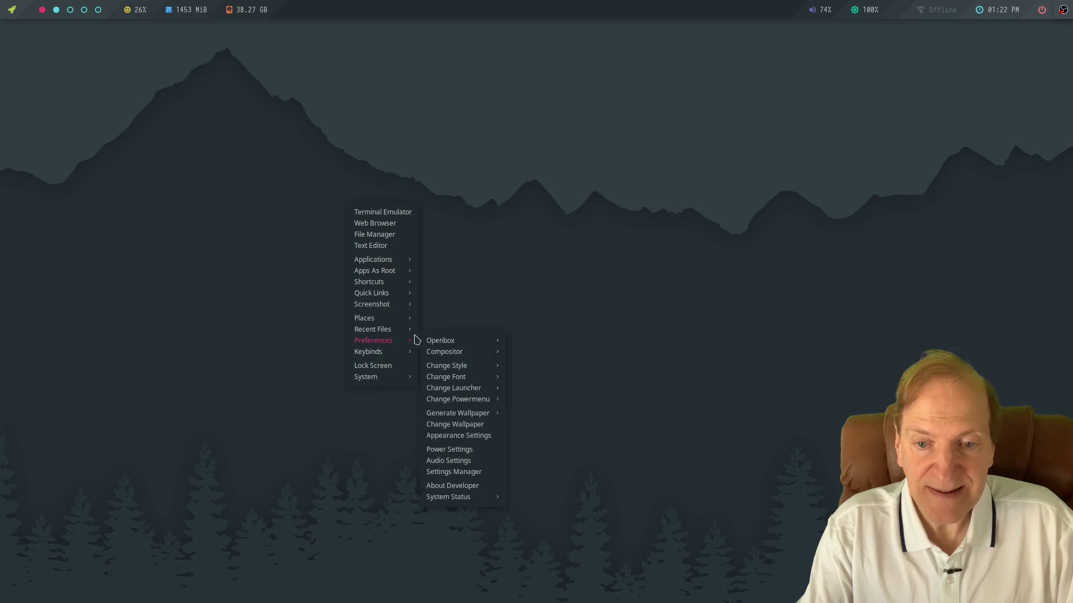
mouse_move(478, 366)
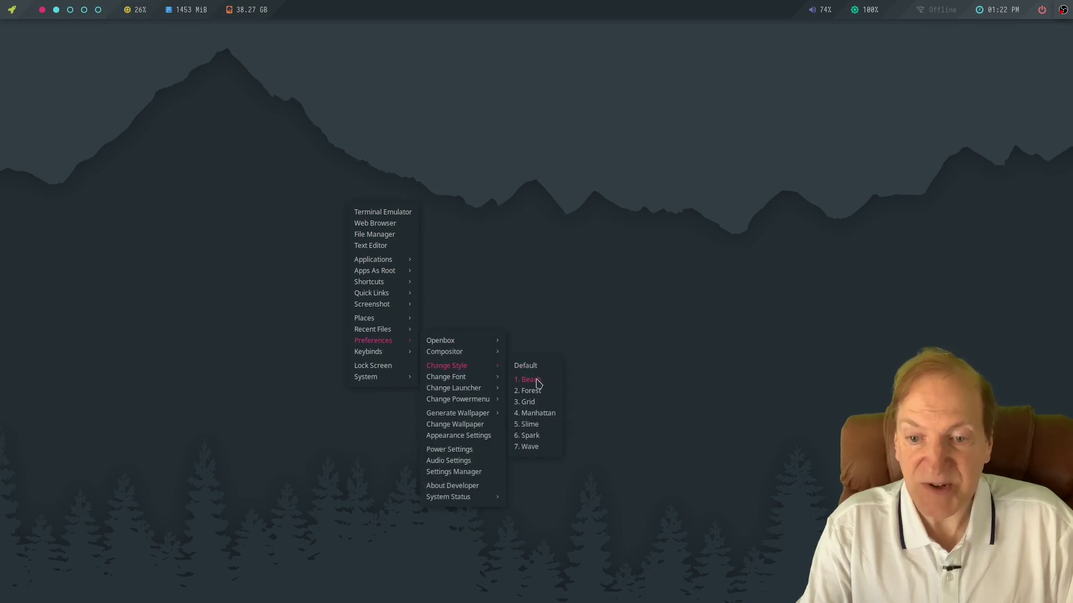
click(537, 380)
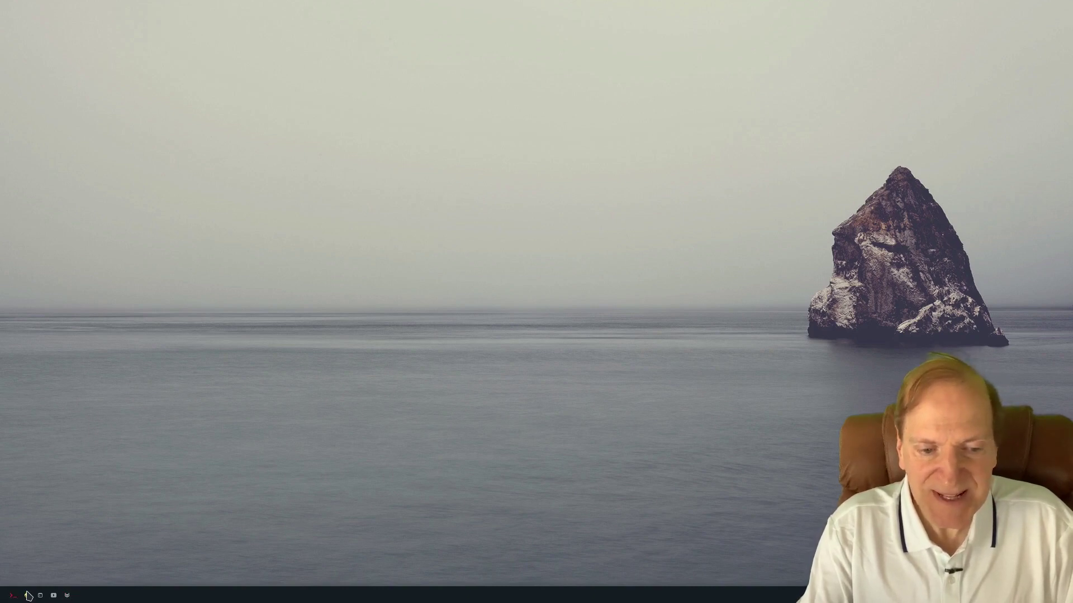
right_click(460, 277)
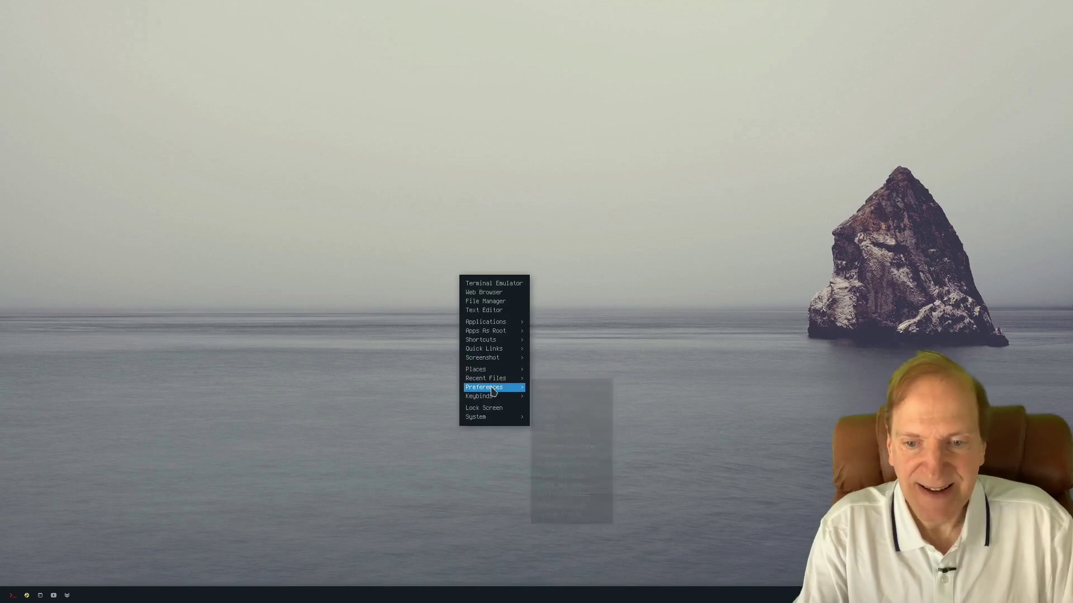
Apply the 2. Forest desktop style.
mouse_move(492, 388)
mouse_move(557, 409)
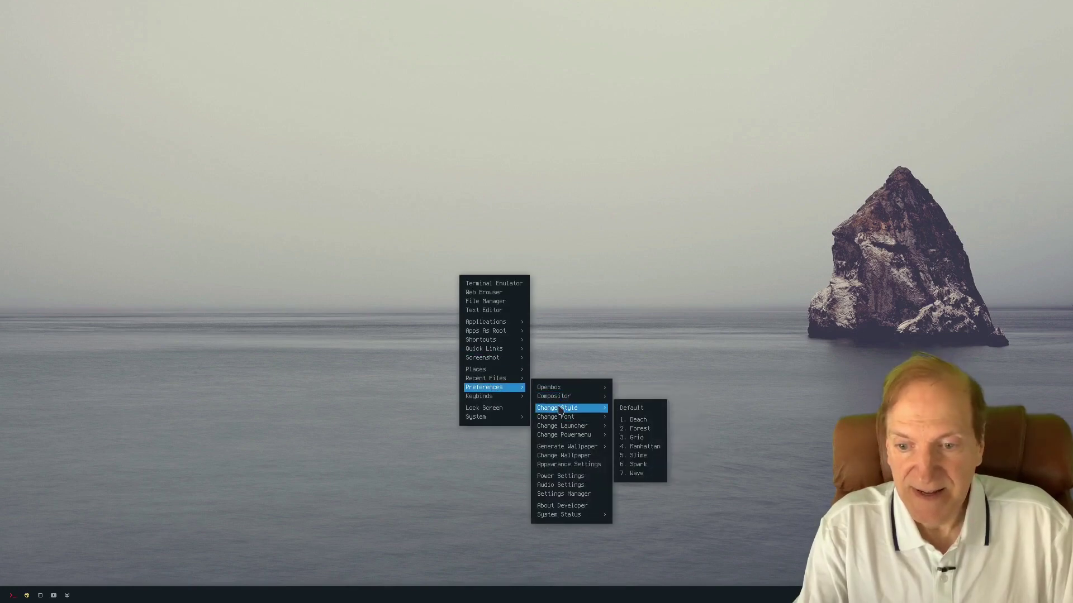
click(637, 429)
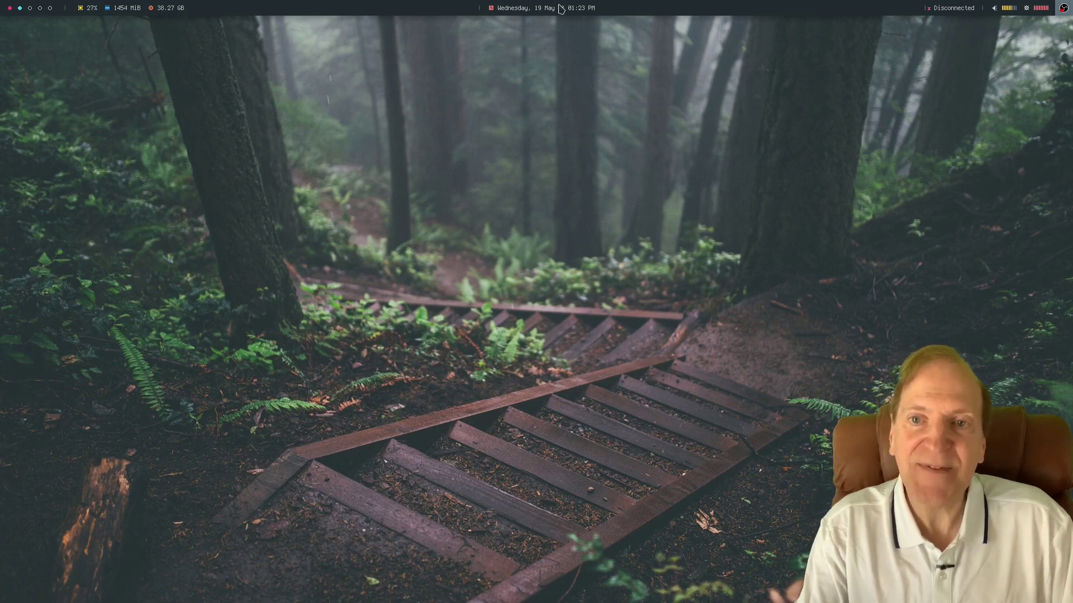
Switch the desktop to the 7. Wave style from the desktop menu.
right_click(498, 109)
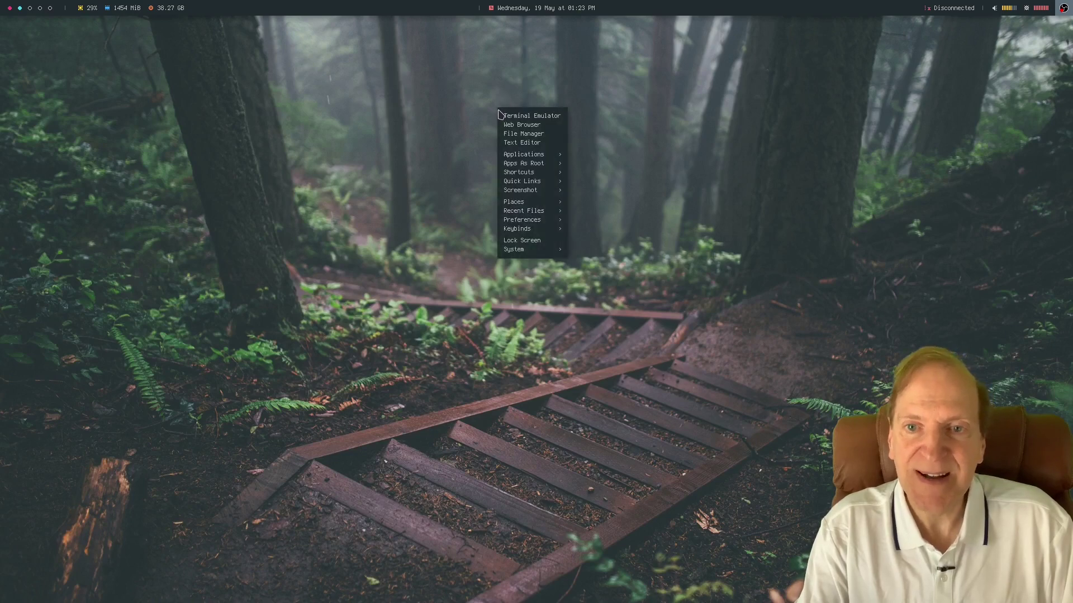
mouse_move(528, 220)
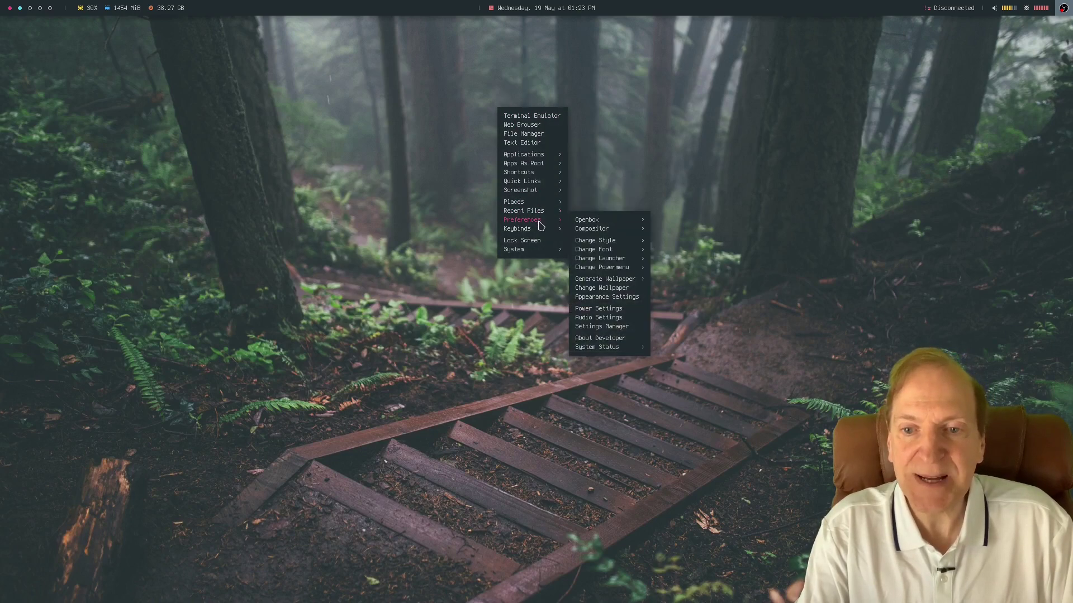
mouse_move(614, 241)
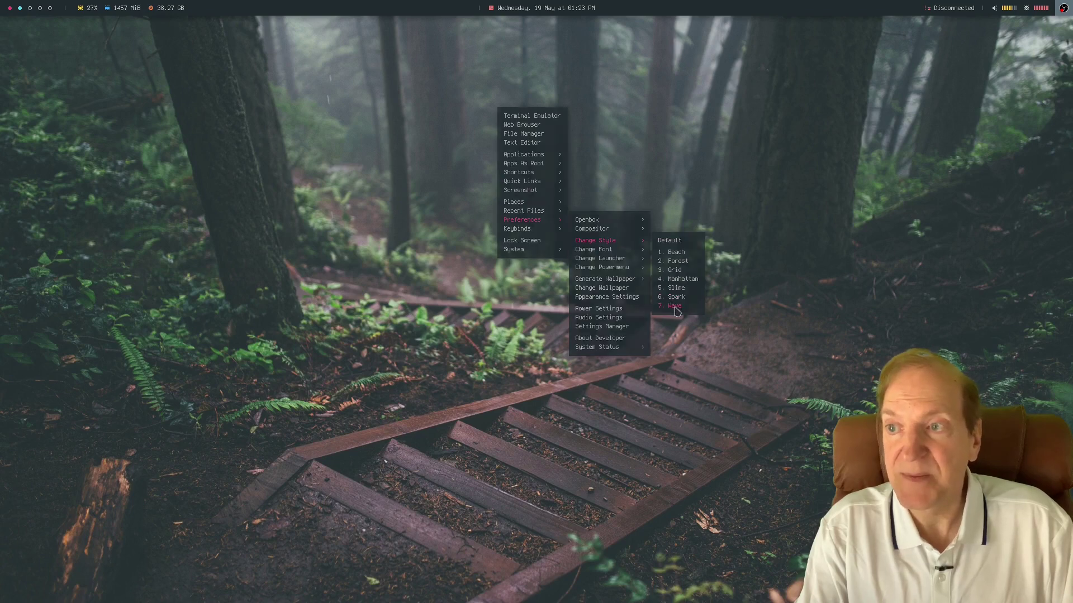
click(674, 306)
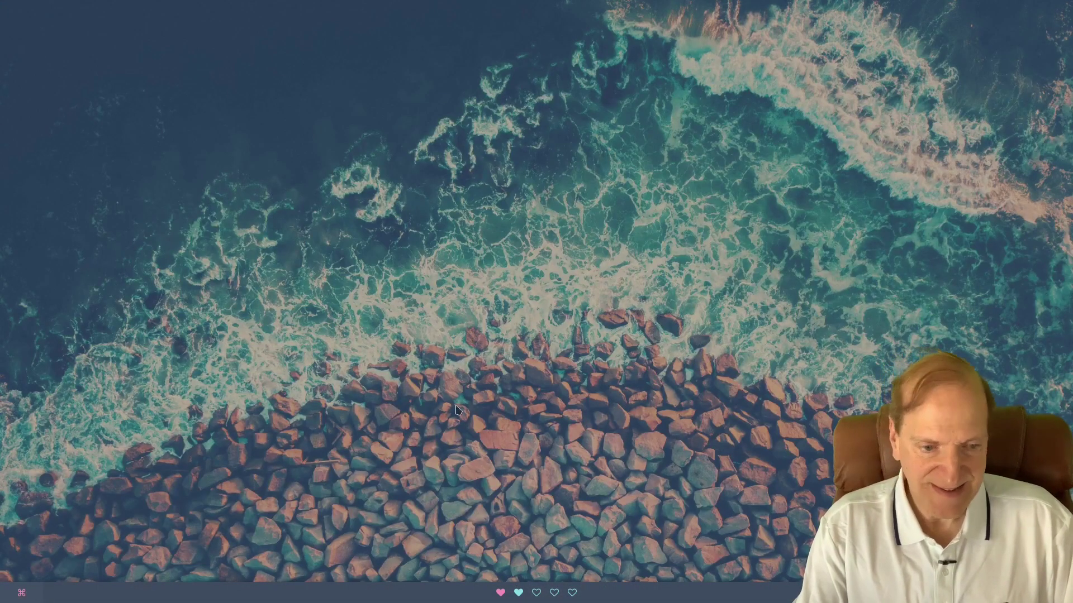
click(22, 595)
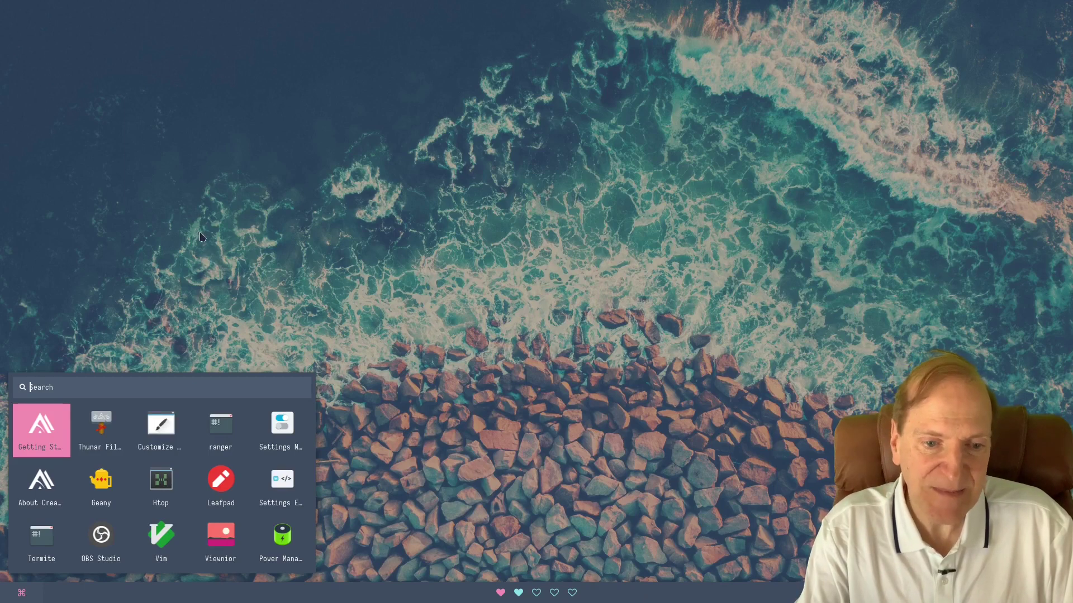
click(207, 258)
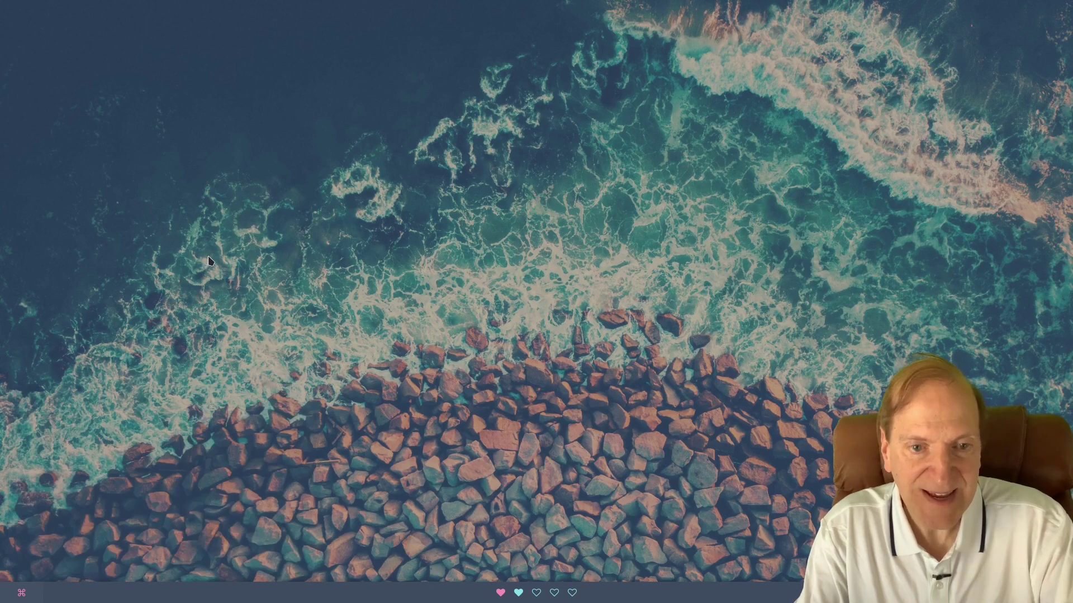
right_click(209, 257)
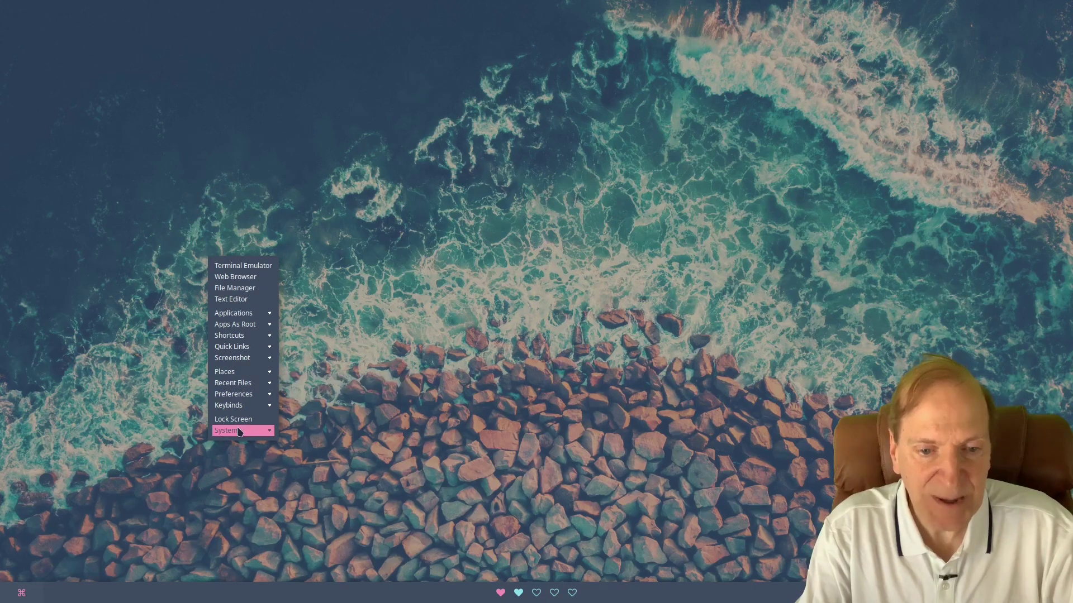
mouse_move(240, 431)
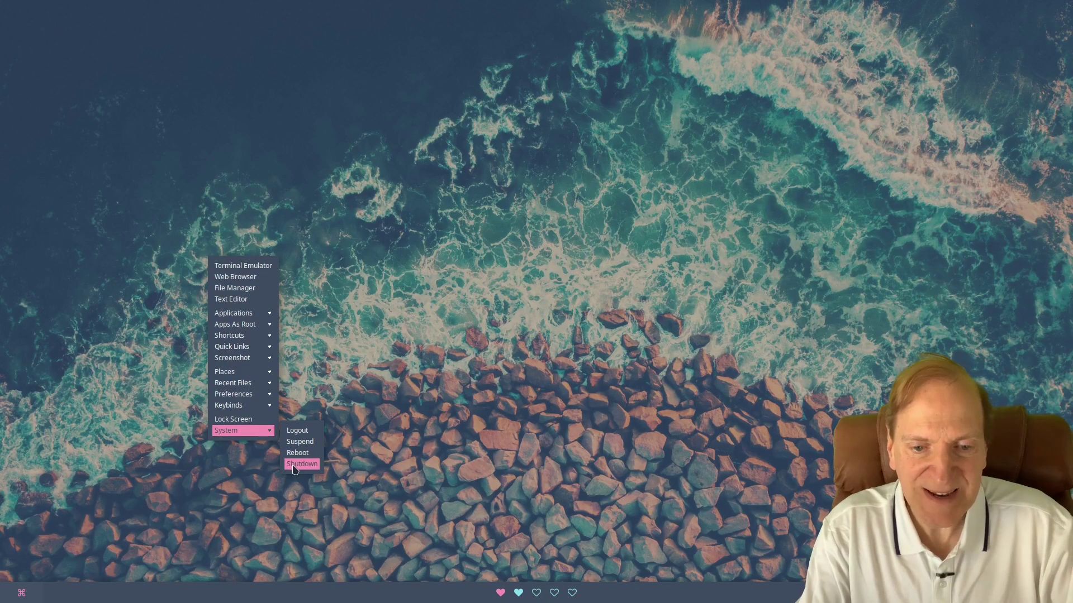
click(757, 598)
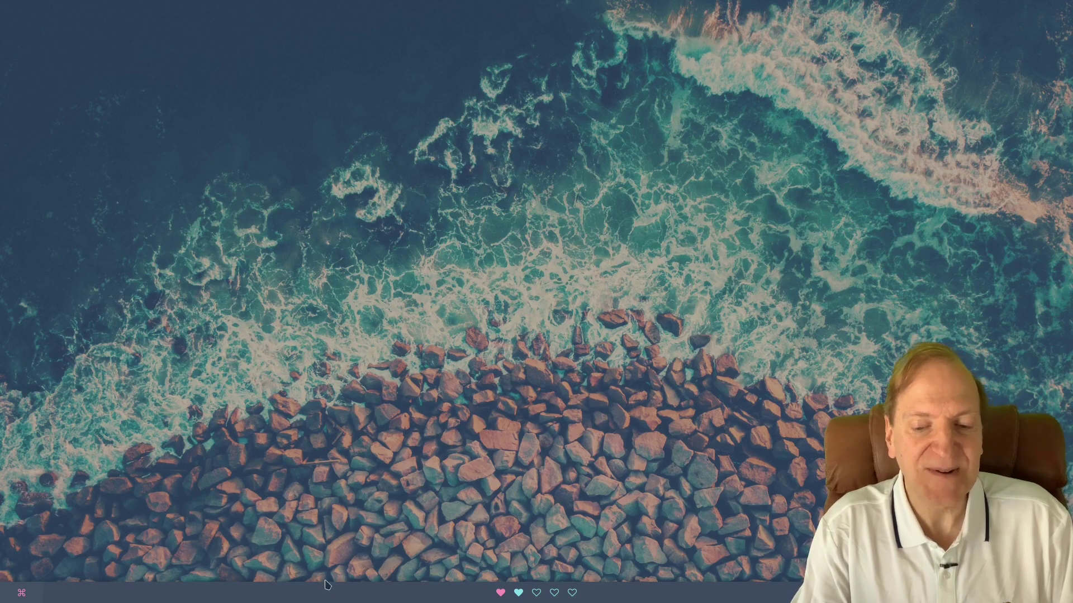
Change the launcher style to Ribbon_left from the desktop menu.
right_click(192, 258)
mouse_move(235, 394)
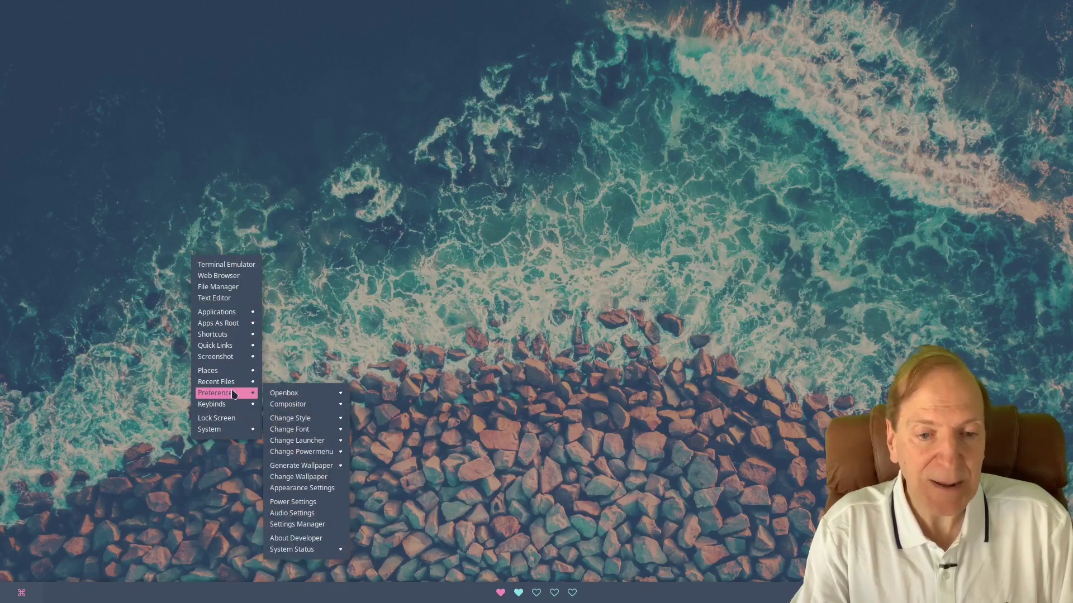
mouse_move(321, 441)
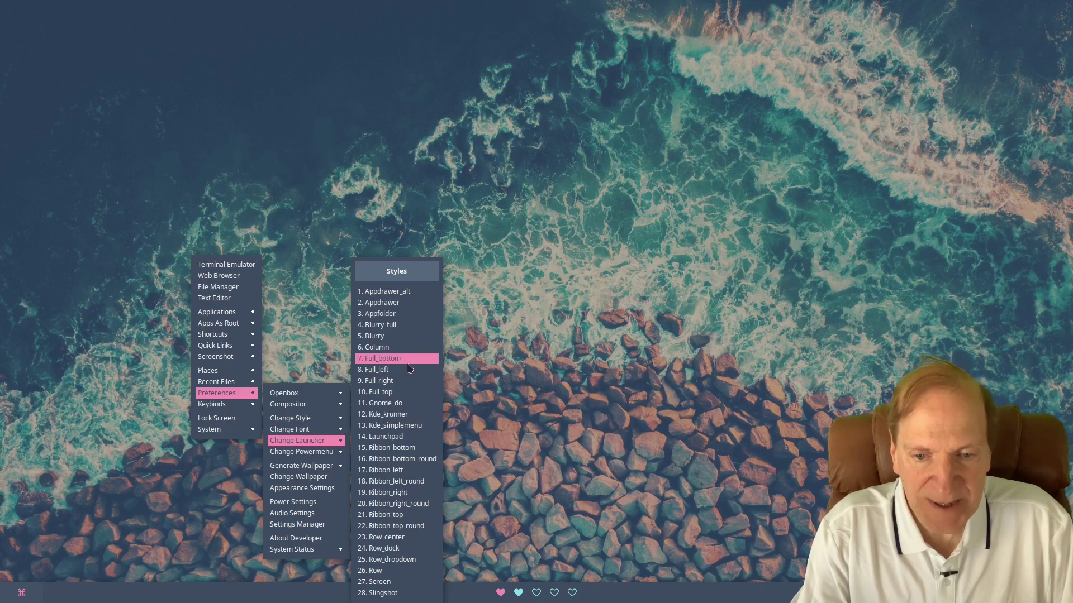
click(389, 471)
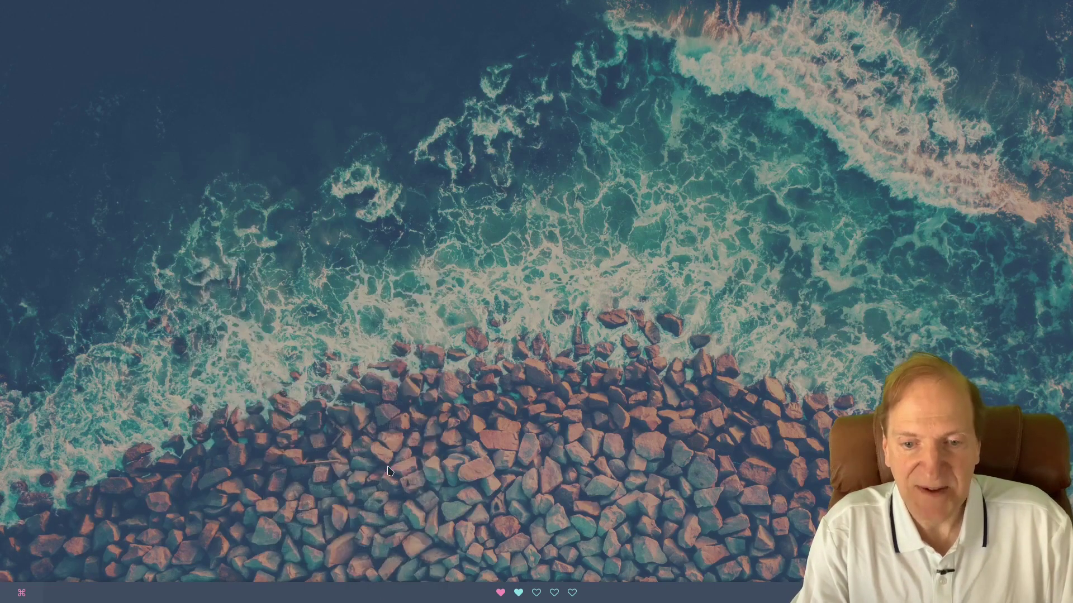
Open the Ribbon_left launcher and scroll through its app pages.
click(19, 595)
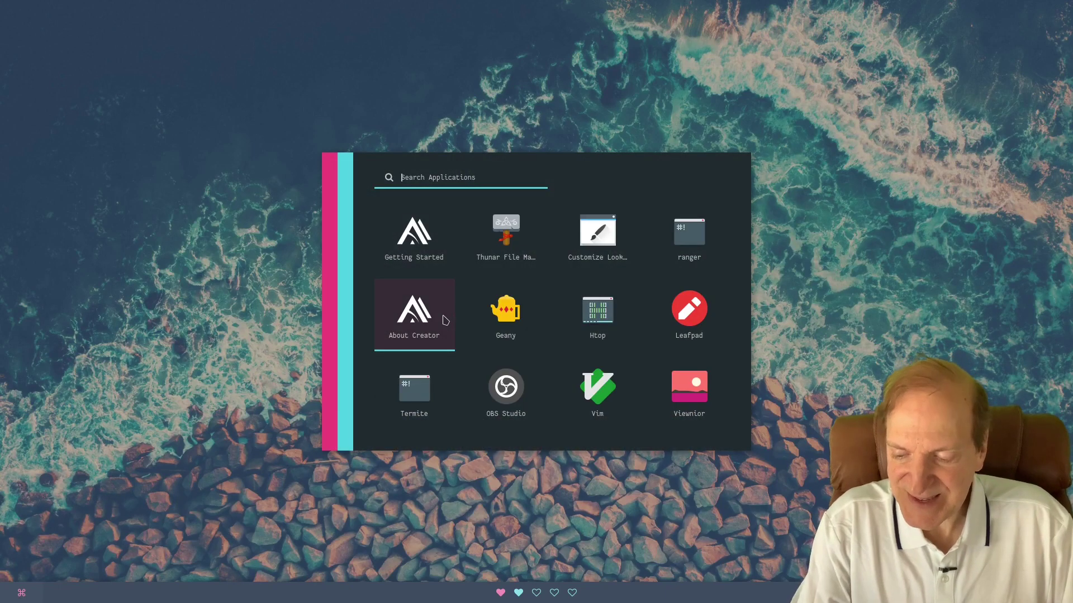
scroll(445, 320, down, 1)
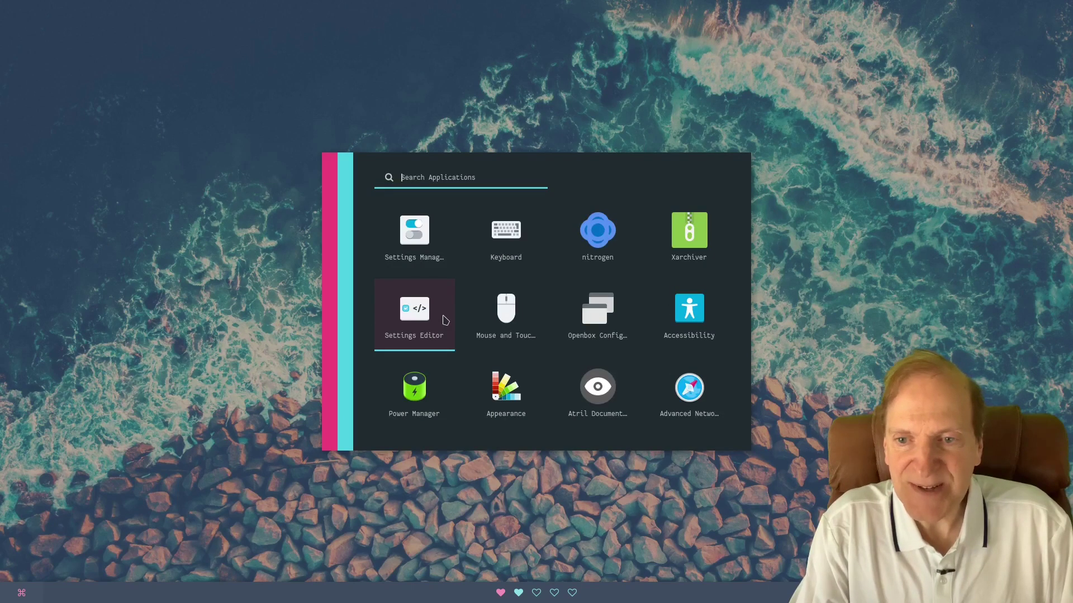
scroll(445, 320, down, 1)
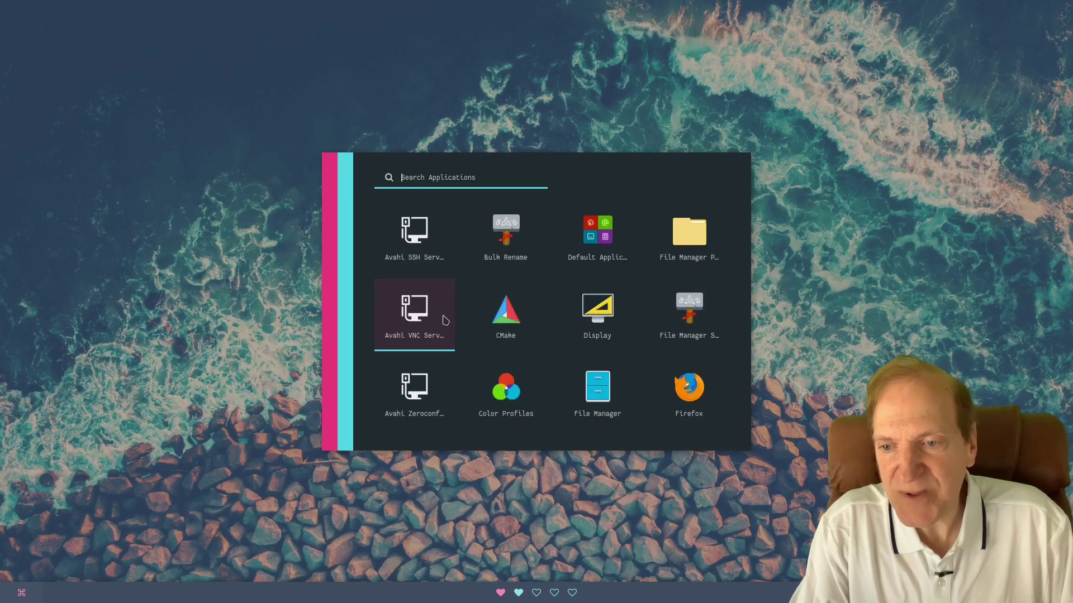
scroll(445, 319, down, 2)
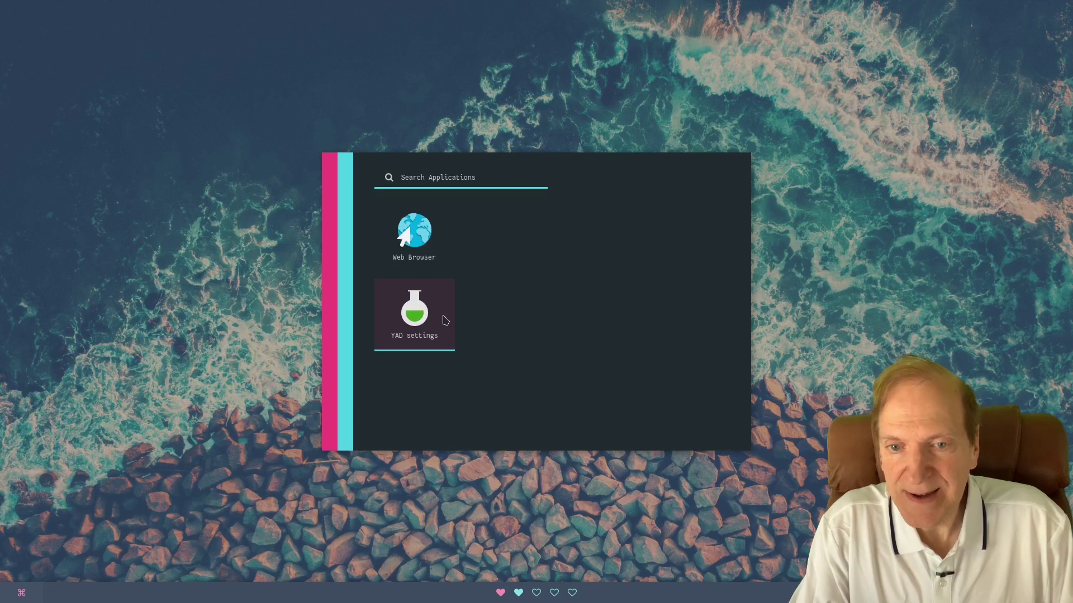
scroll(445, 319, up, 3)
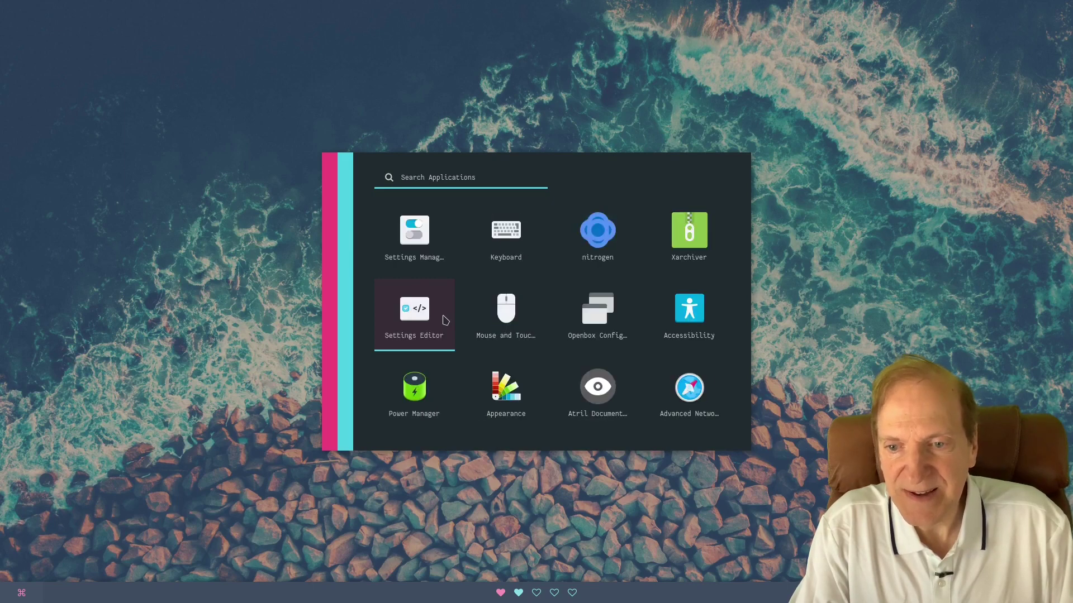
scroll(445, 319, up, 1)
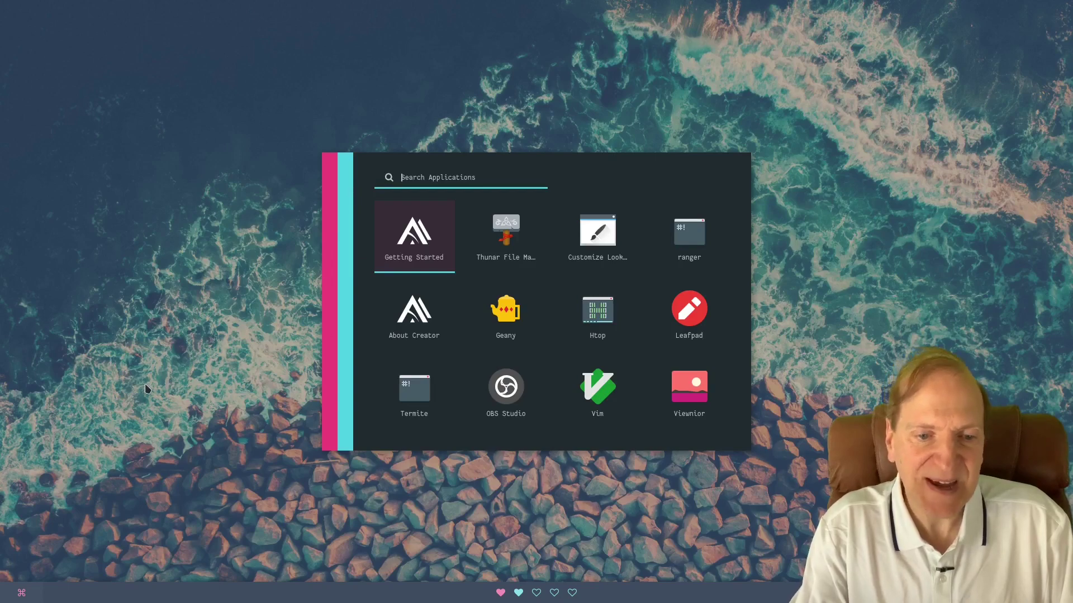
Change the launcher style to 27. Screen.
right_click(283, 298)
mouse_move(385, 482)
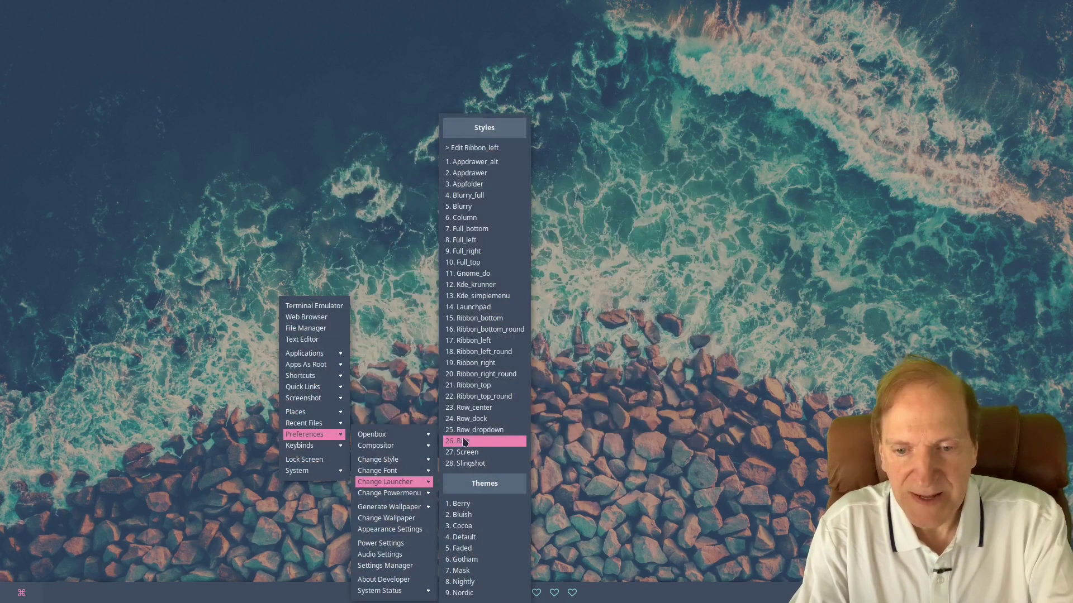
click(472, 452)
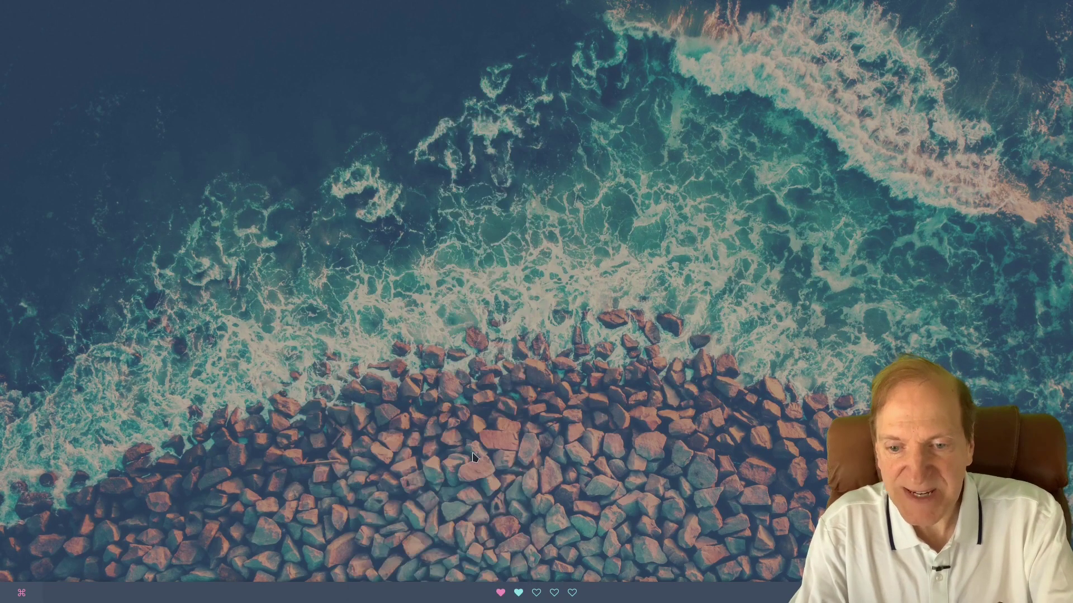
right_click(337, 305)
click(264, 297)
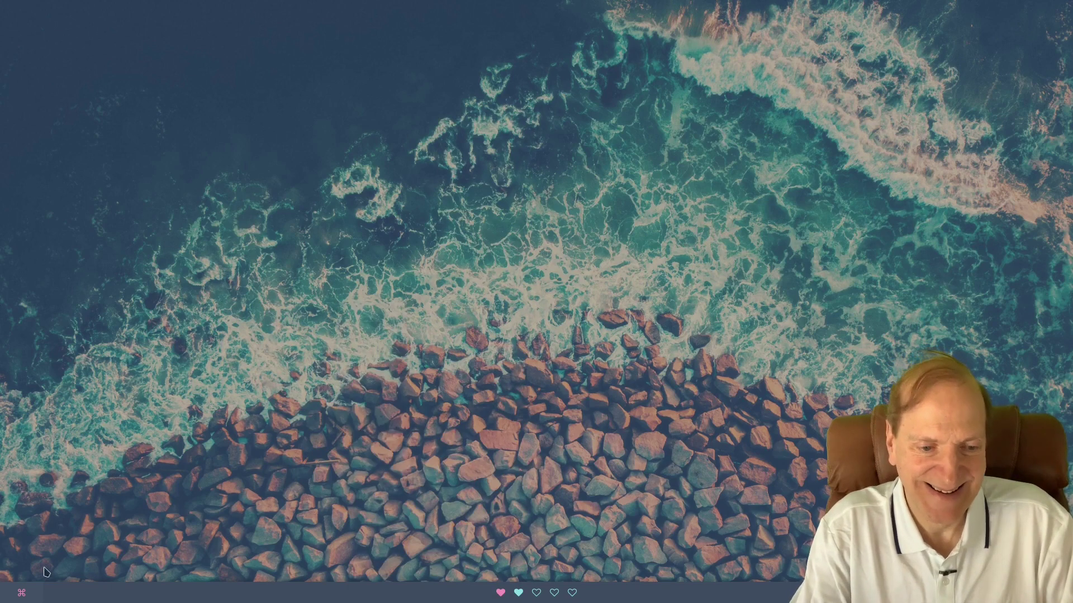
Browse the full-screen launcher's apps, then open the home folder in the file manager.
click(21, 593)
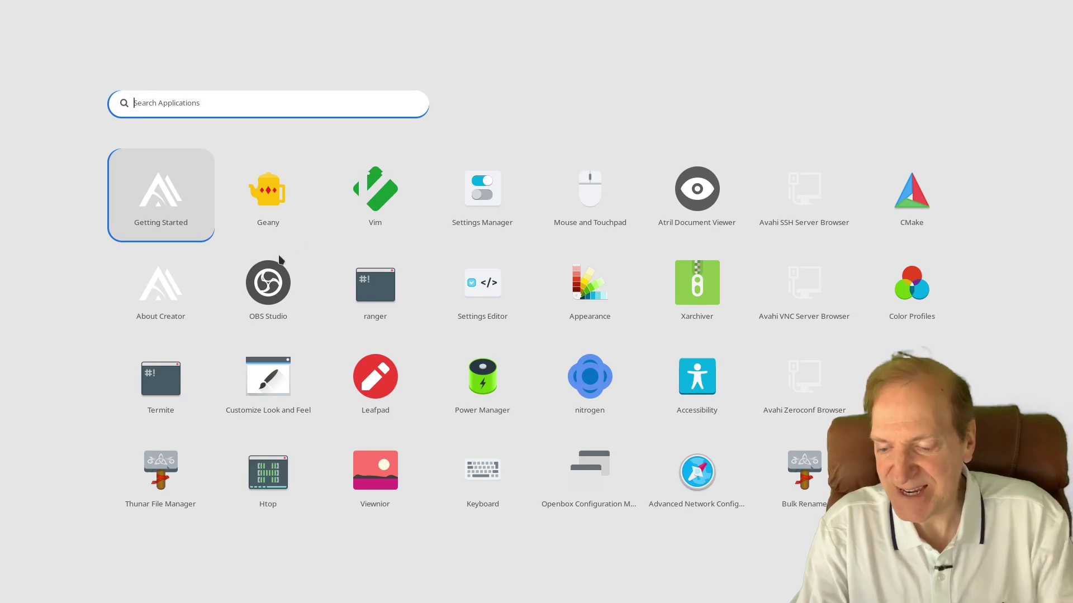
key(Right)
key(Right)
key(Right)
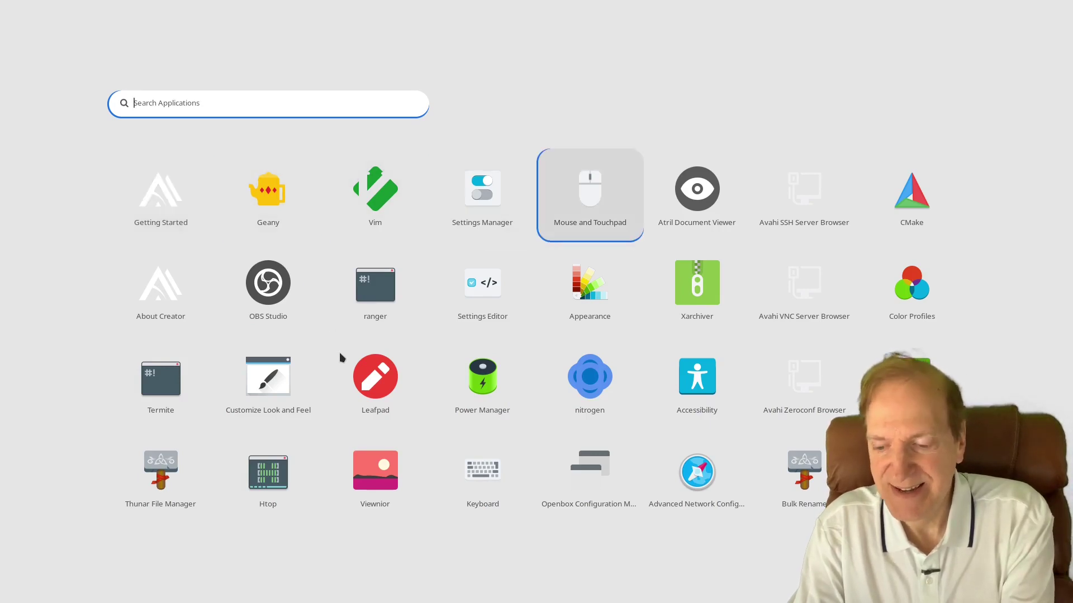
key(Page_Down)
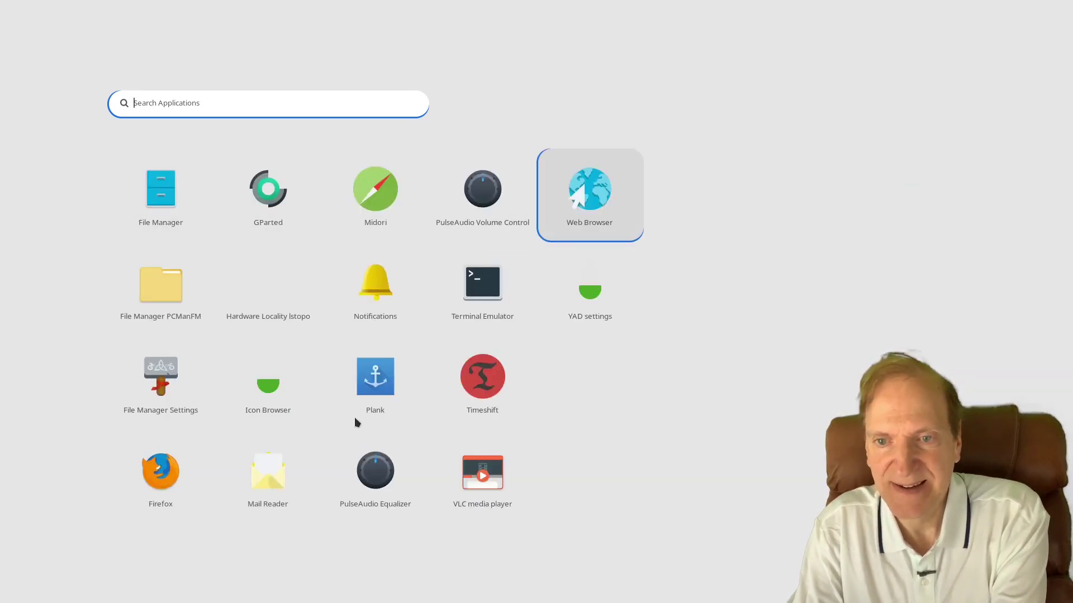
key(Down)
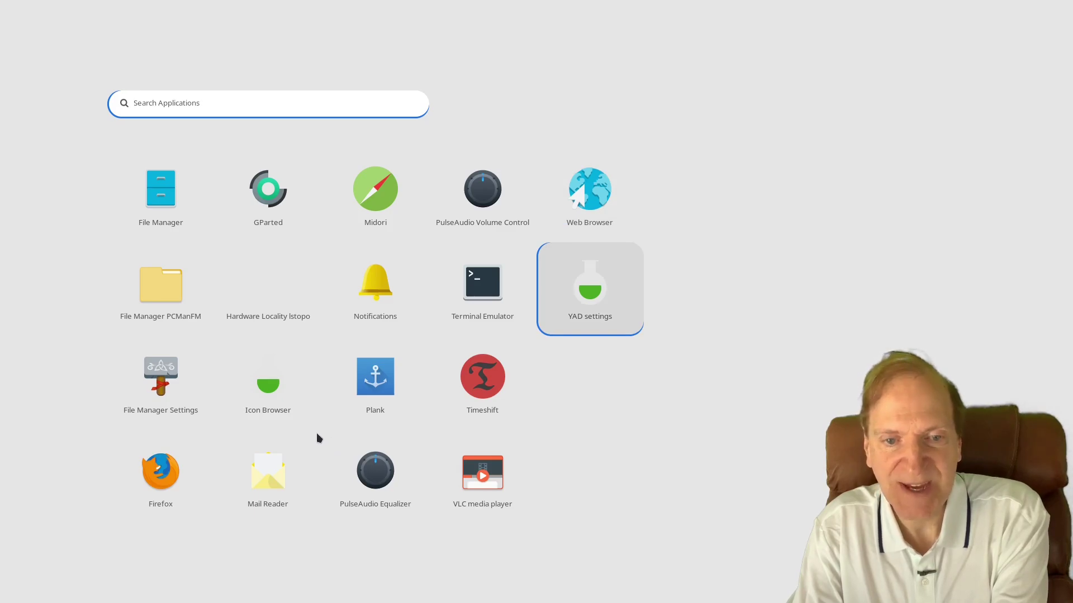
key(Escape)
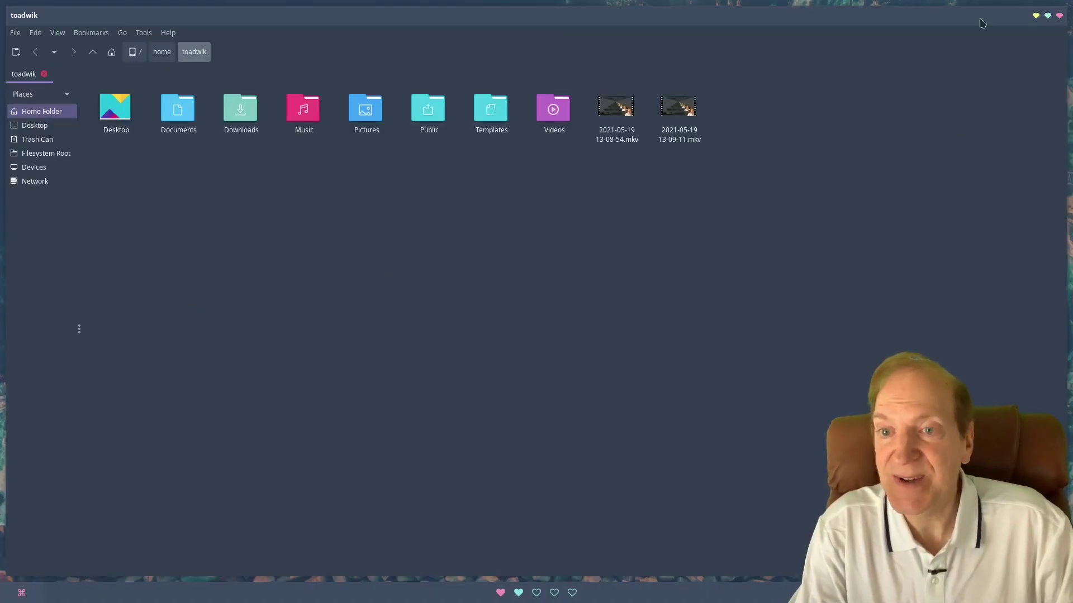
Check PCManFM's version (1.3.2) under Help > About, then close the file manager.
click(168, 33)
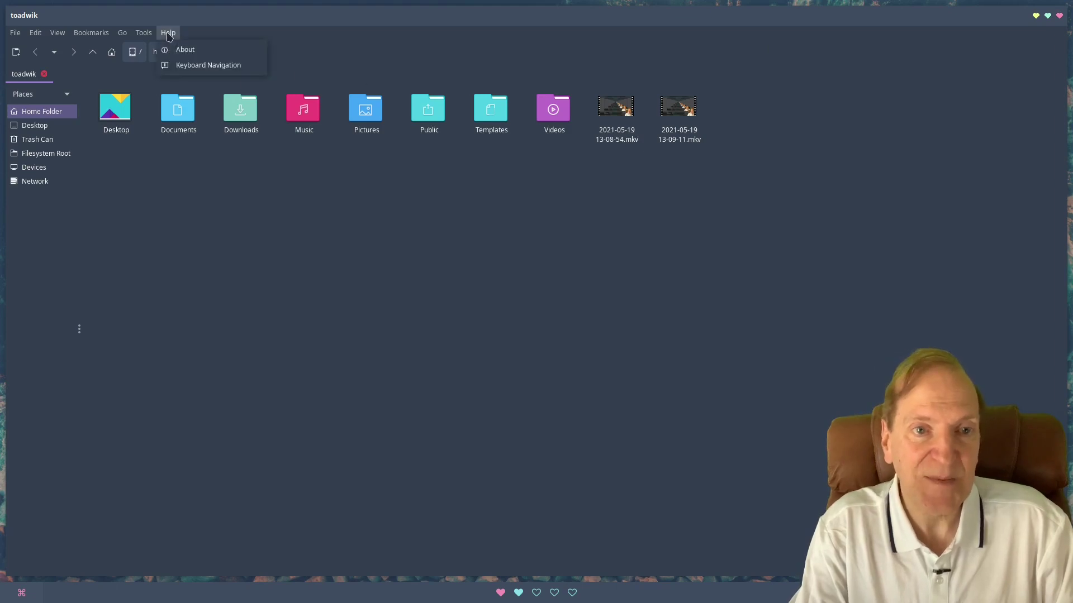
click(206, 52)
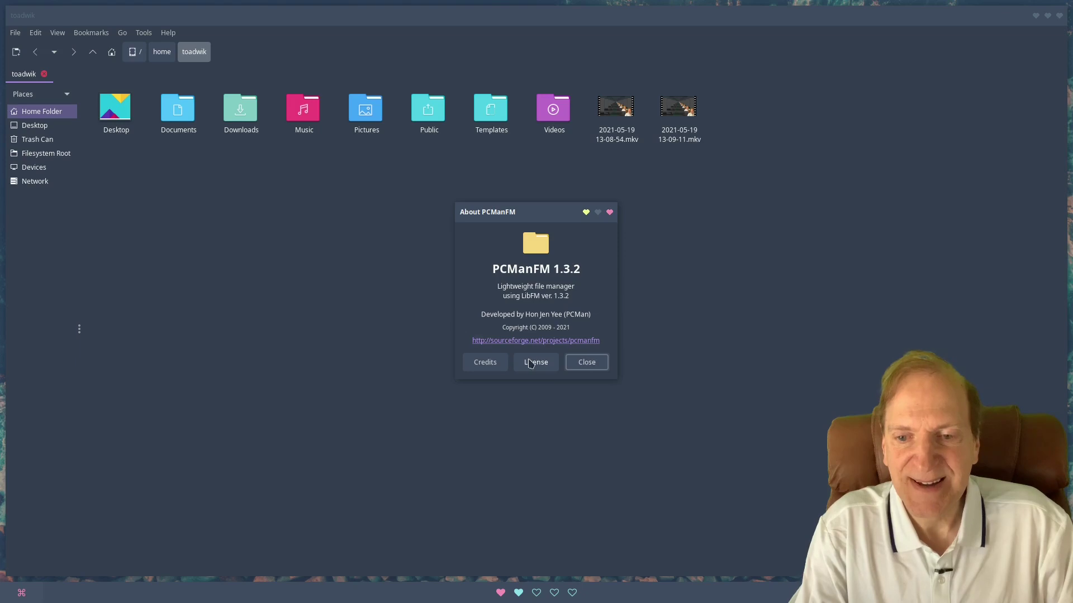
click(583, 364)
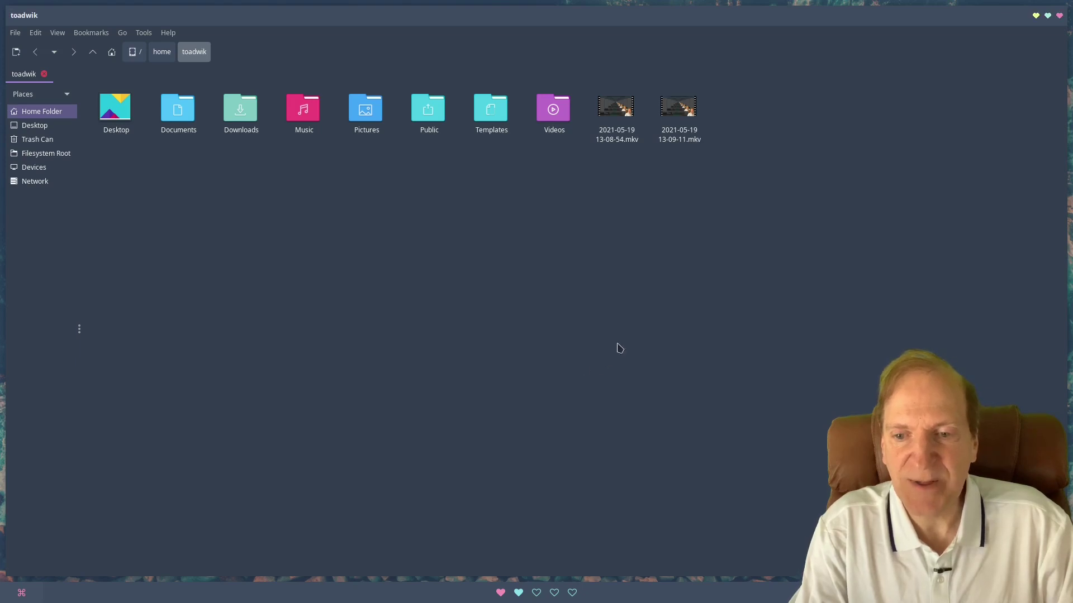
click(1059, 16)
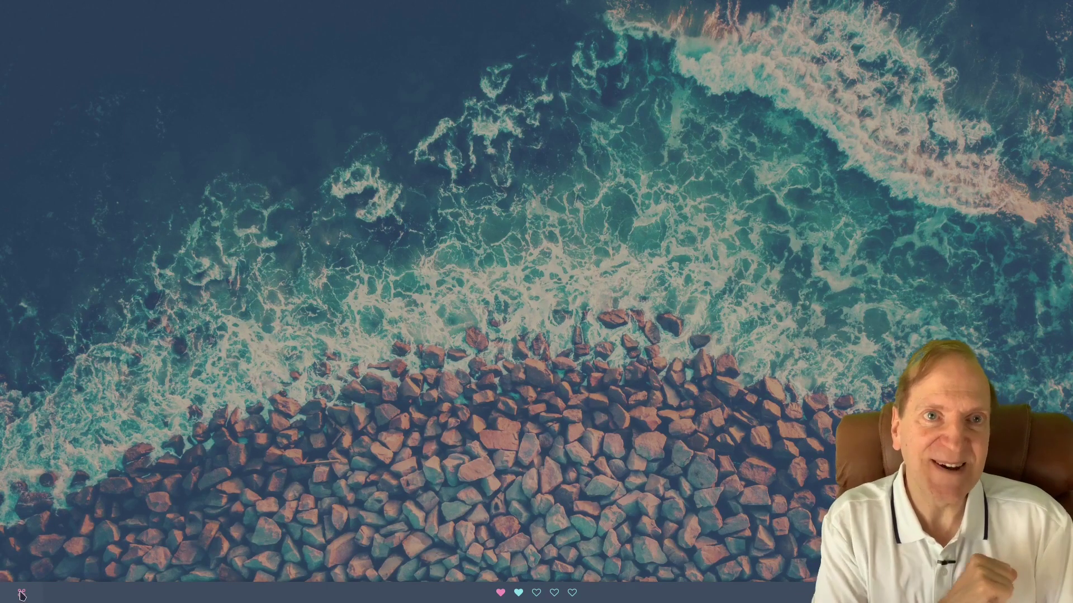
Change the app launcher style to 7. Full_bottom via Preferences > Change Launcher.
click(22, 593)
mouse_move(137, 537)
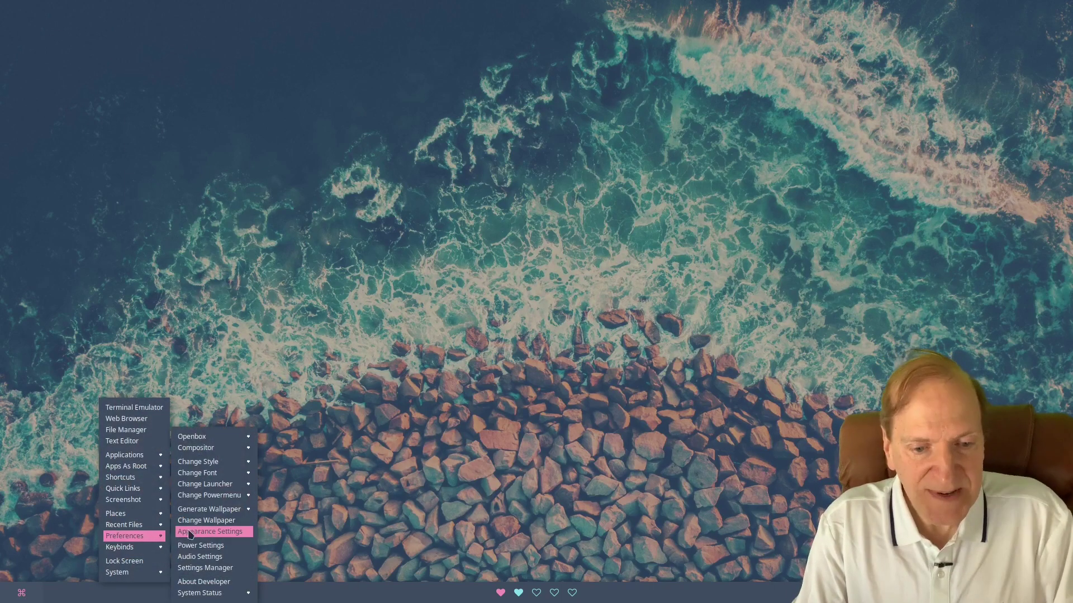
mouse_move(210, 497)
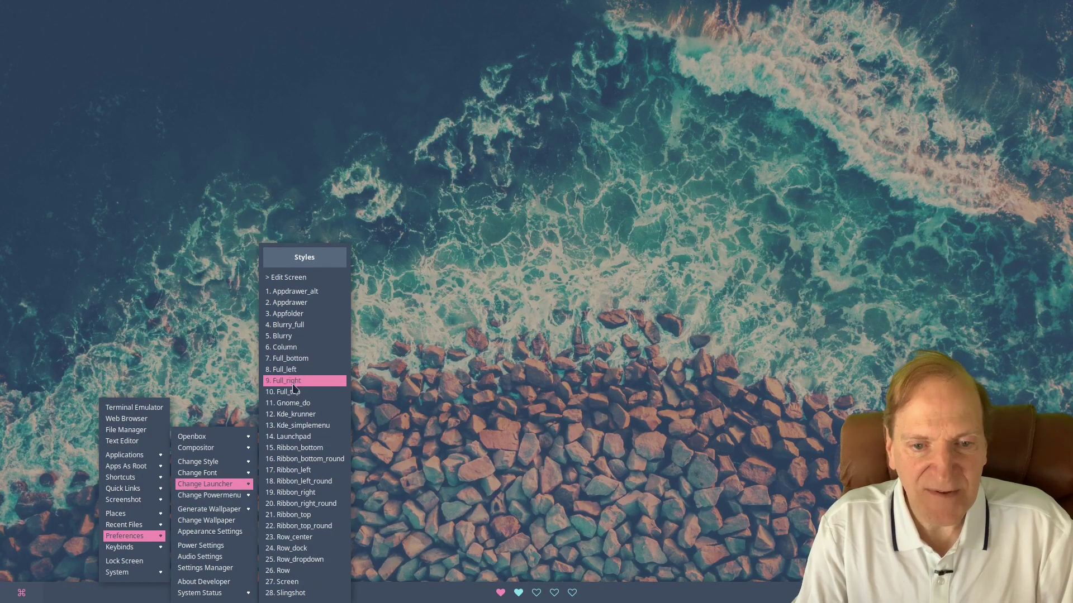
click(288, 361)
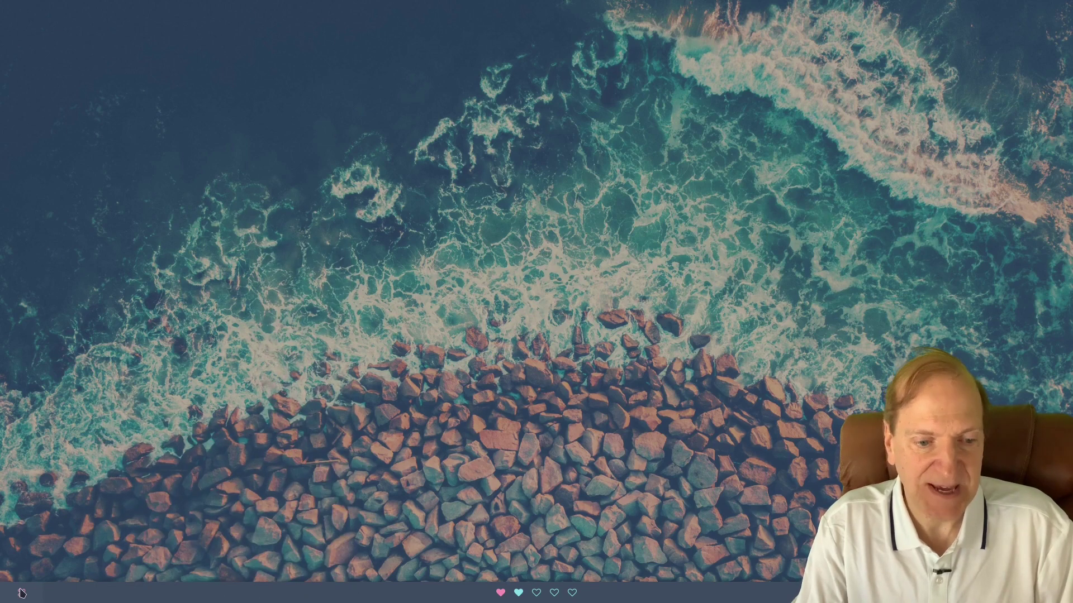
Open the full-width launcher, step through the apps and back to Getting Started, then close it.
click(21, 593)
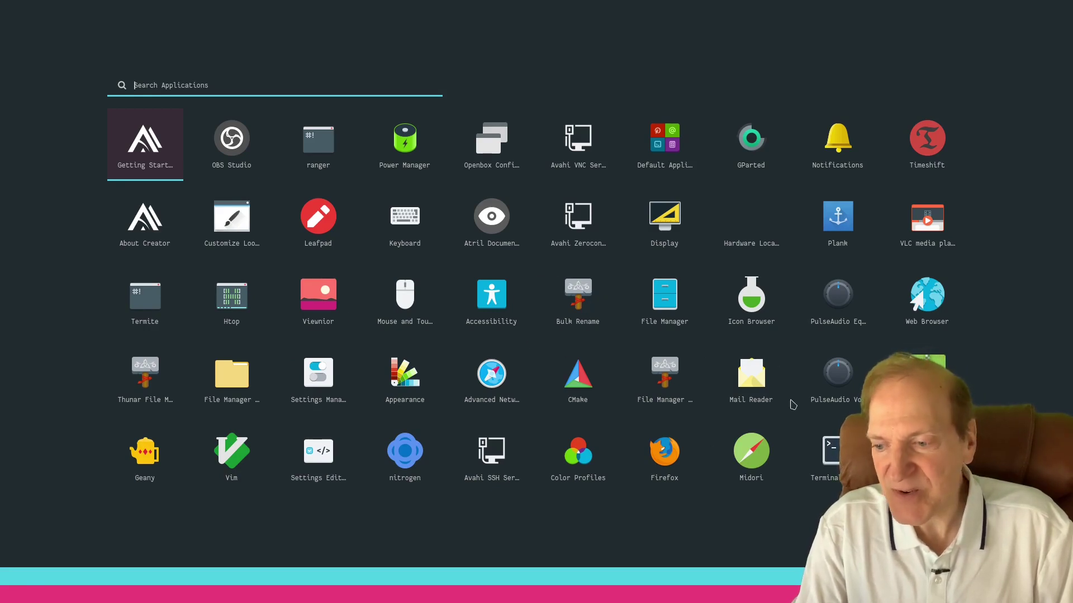
key(Right)
key(Right)
key(Right)
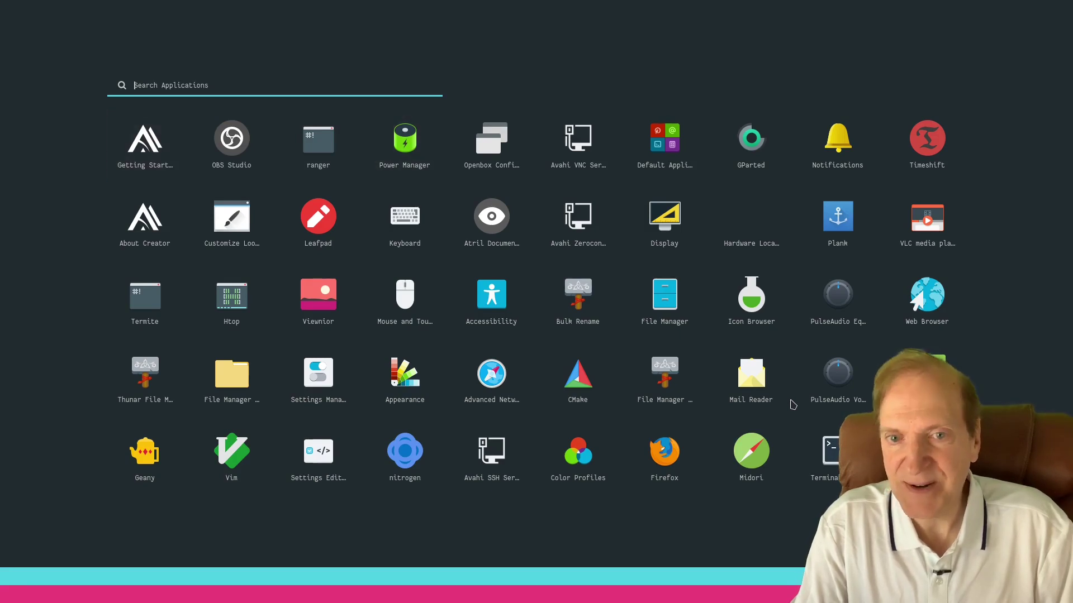
key(Home)
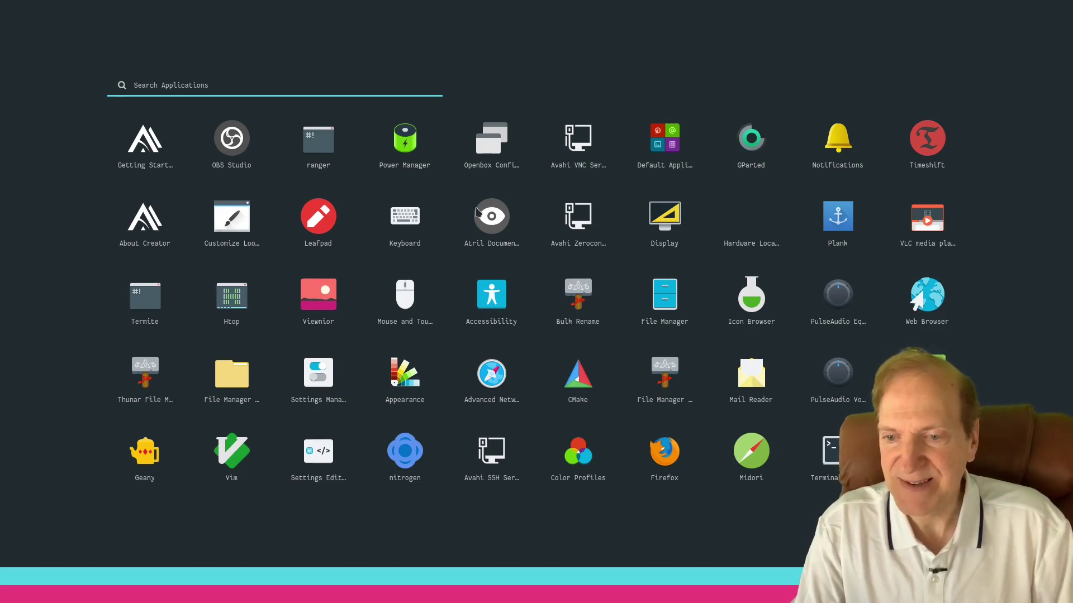
click(361, 266)
right_click(323, 272)
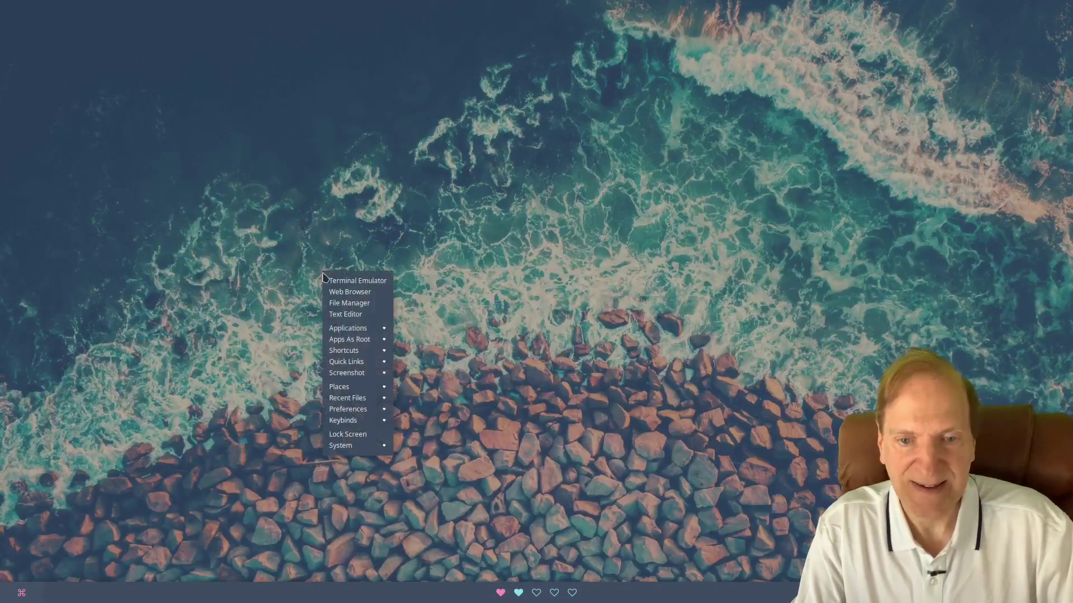
Change the app launcher style to 14. Launchpad.
mouse_move(358, 411)
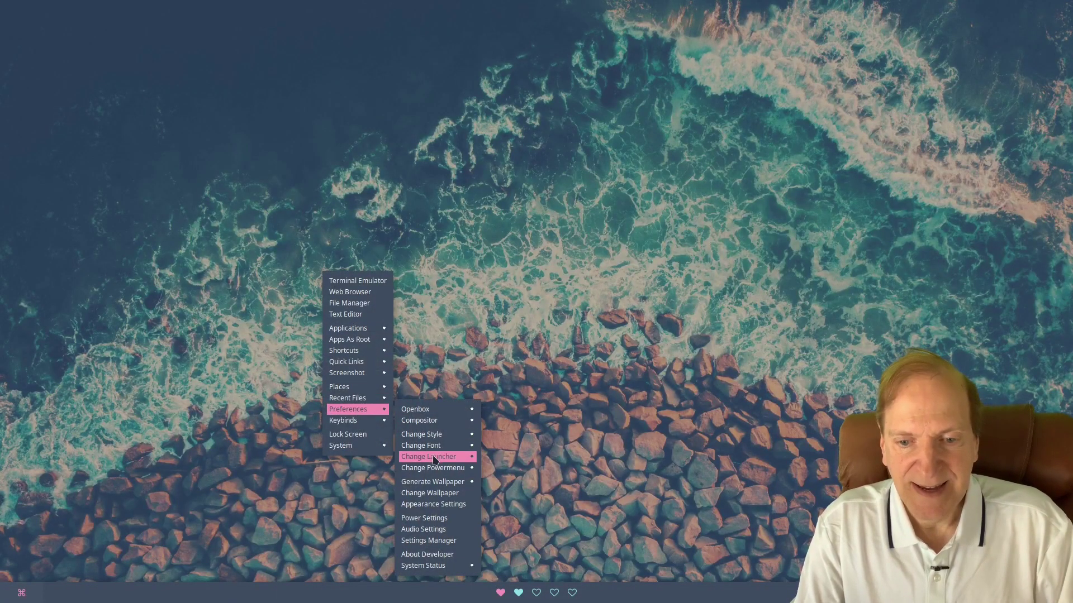
mouse_move(435, 459)
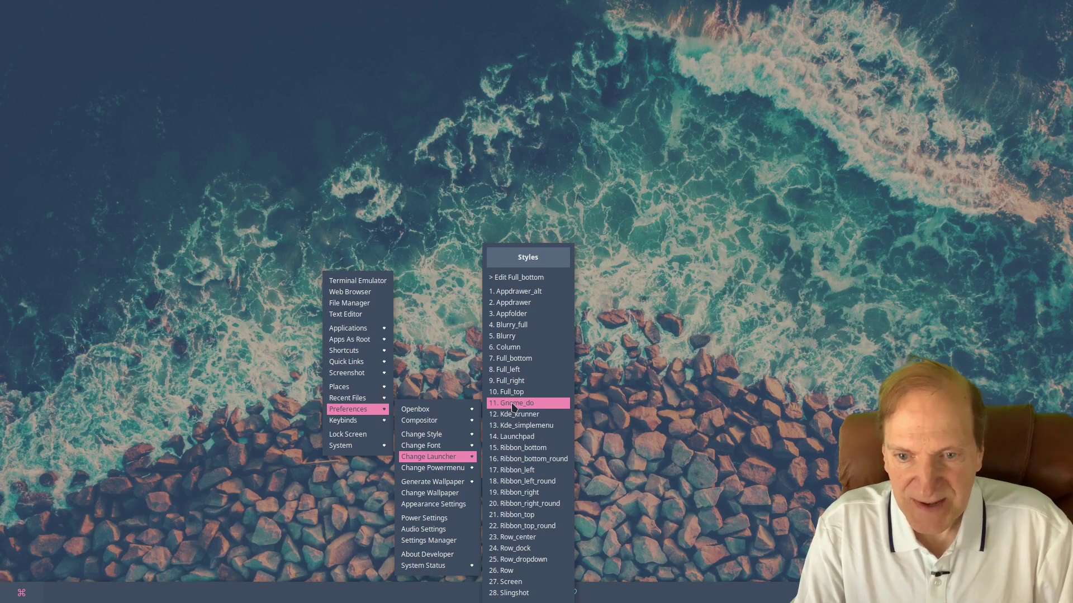
click(527, 436)
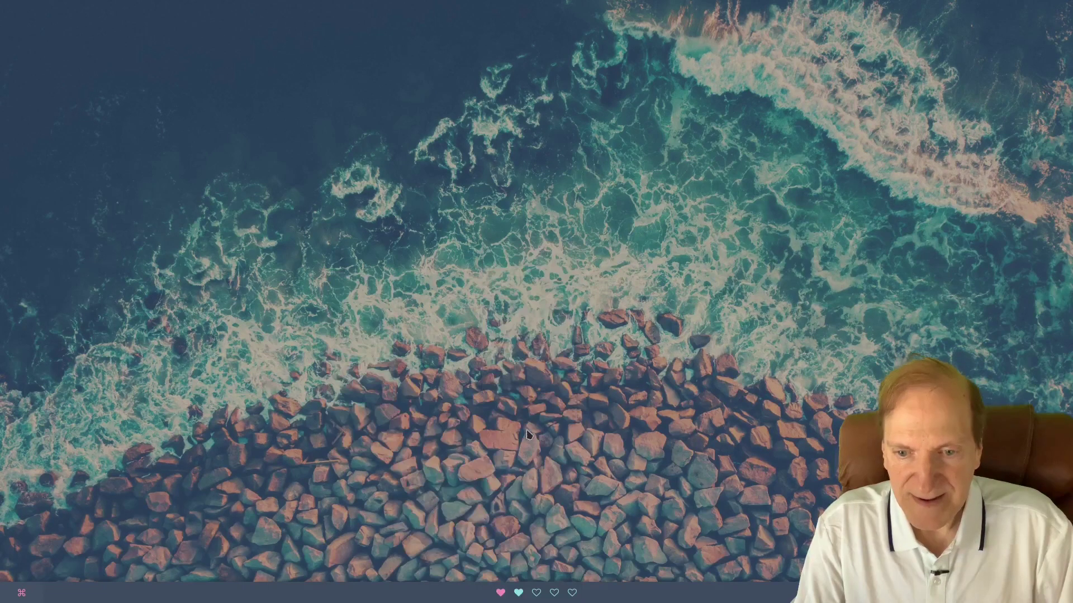
Open the Launchpad and page through its apps with arrow keys and scrolling, returning to Getting Started.
click(22, 592)
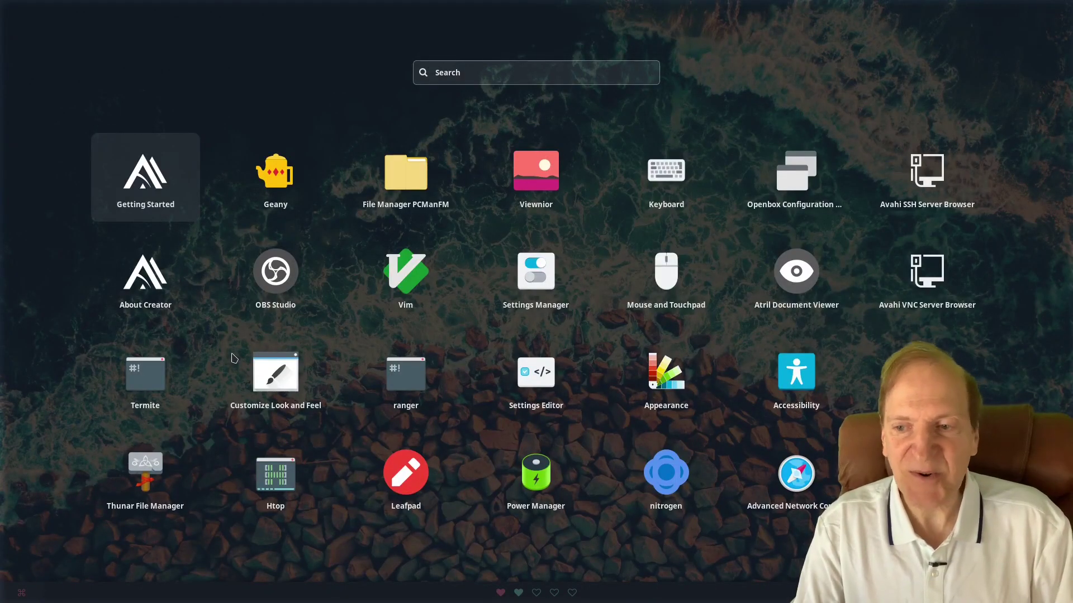
key(Right)
key(Right)
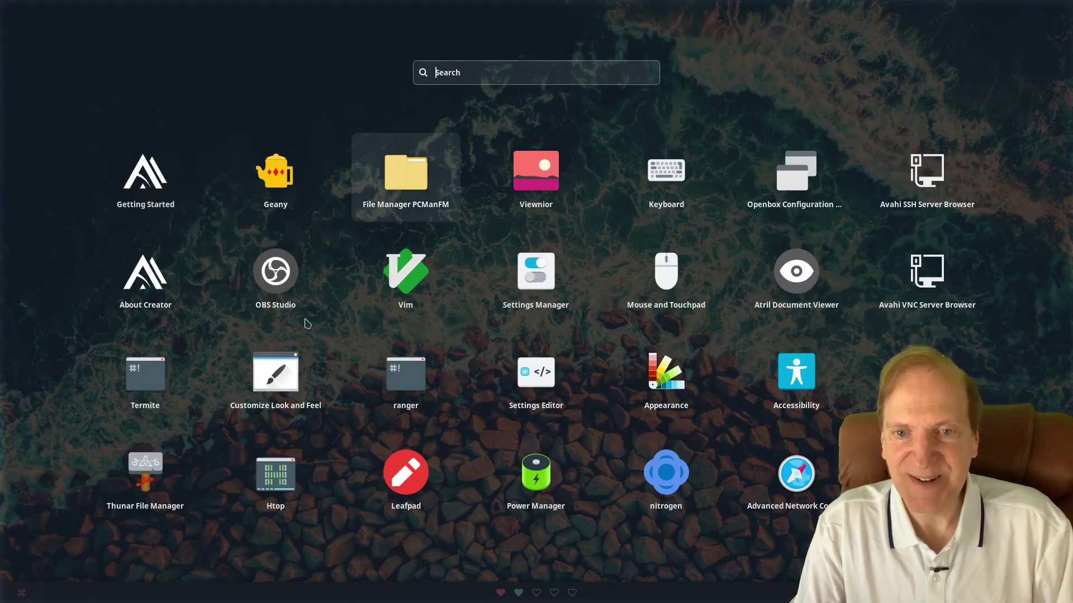
scroll(307, 323, down, 1)
key(Right)
key(Right)
key(Right)
key(Down)
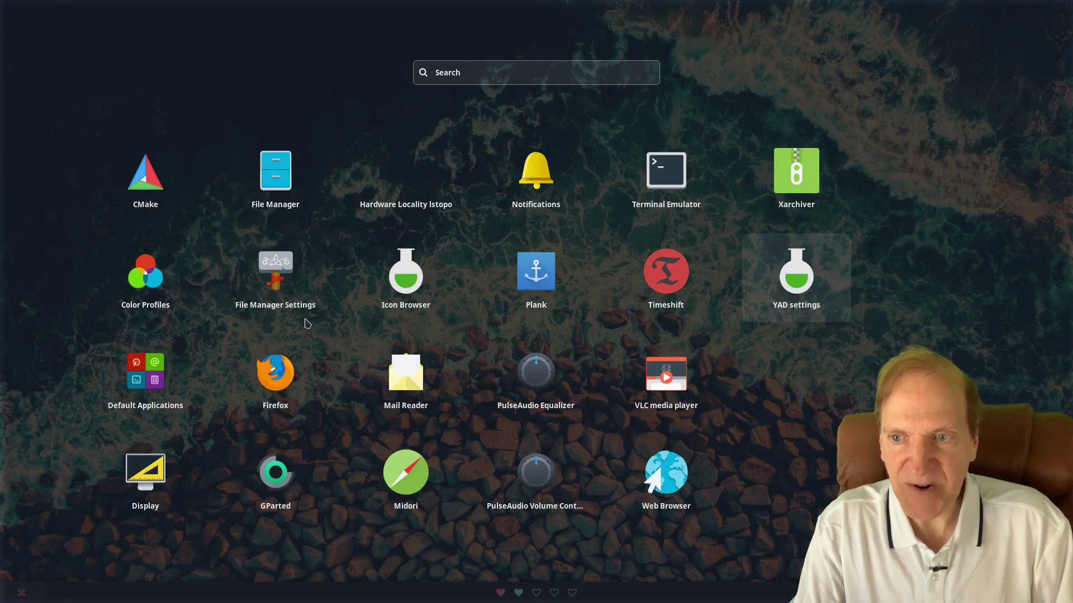
scroll(306, 323, up, 1)
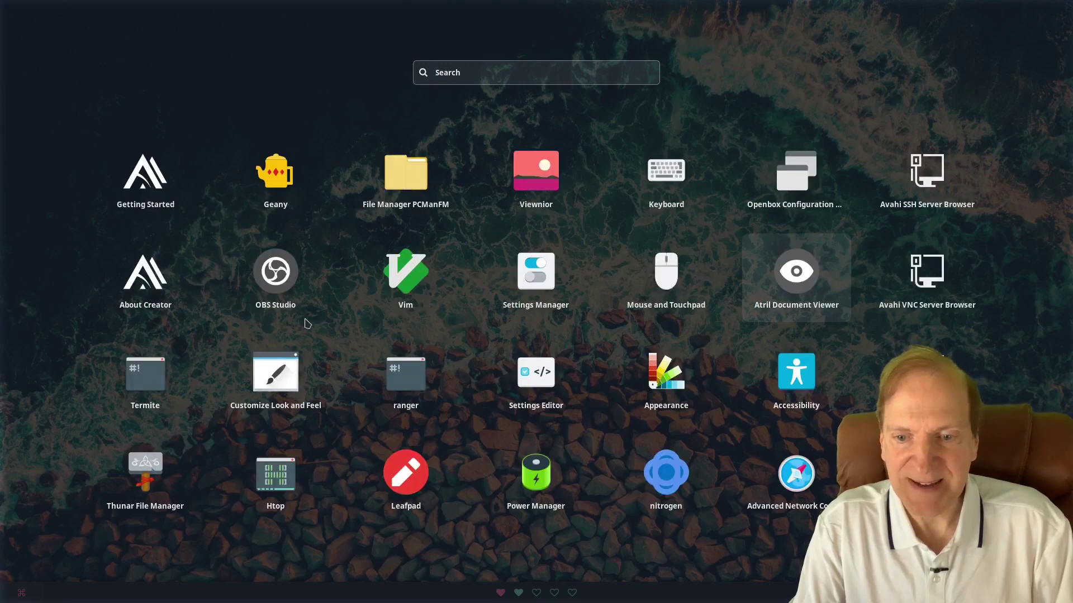
key(Home)
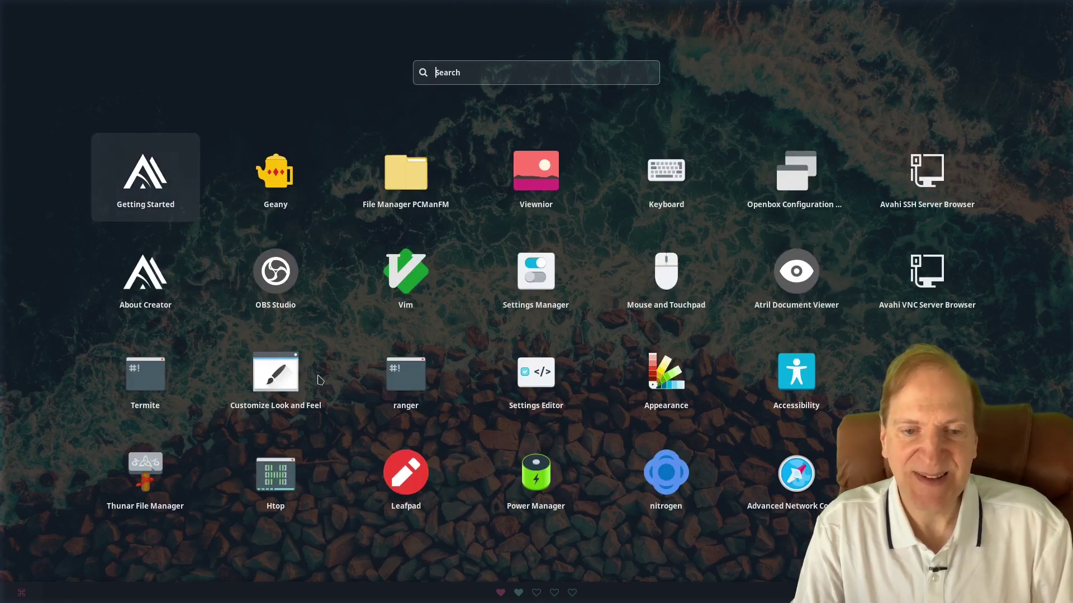
right_click(96, 230)
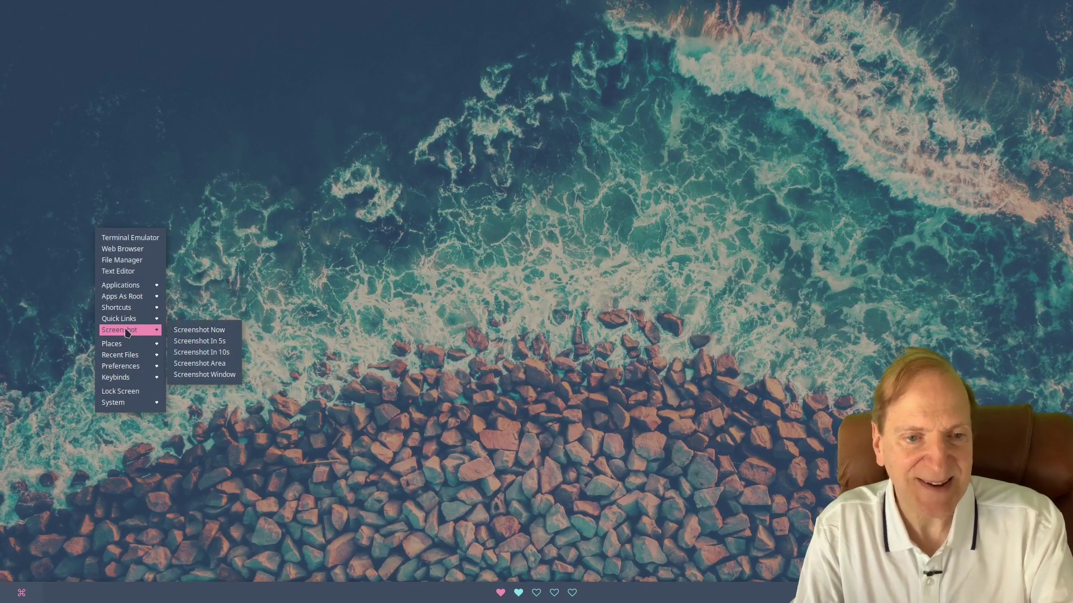
Set the power menu style to 15. Drop_circle and its theme to 4. Default.
mouse_move(222, 426)
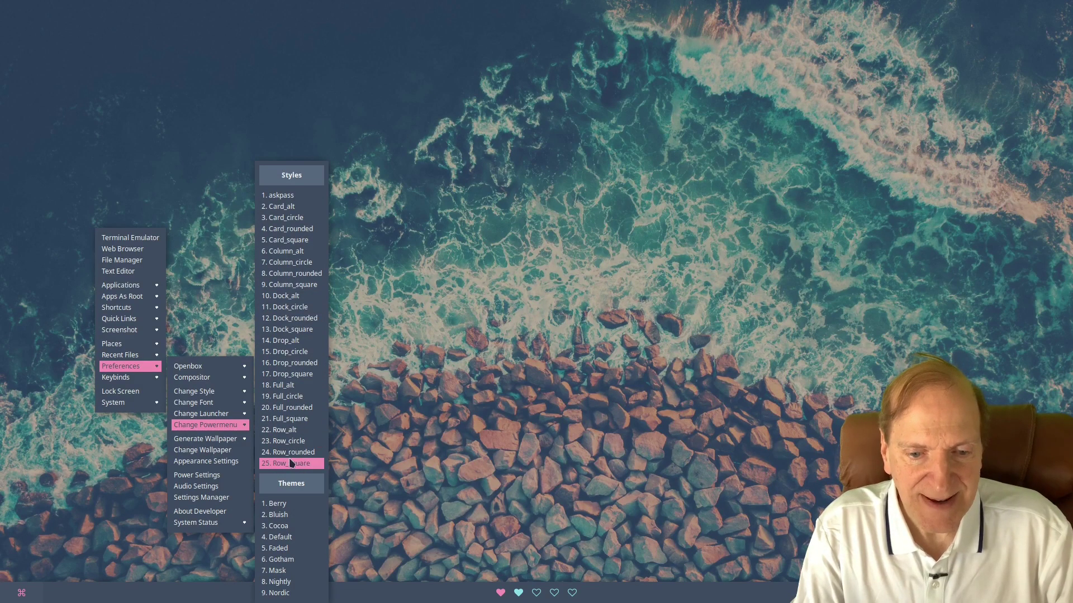
click(289, 353)
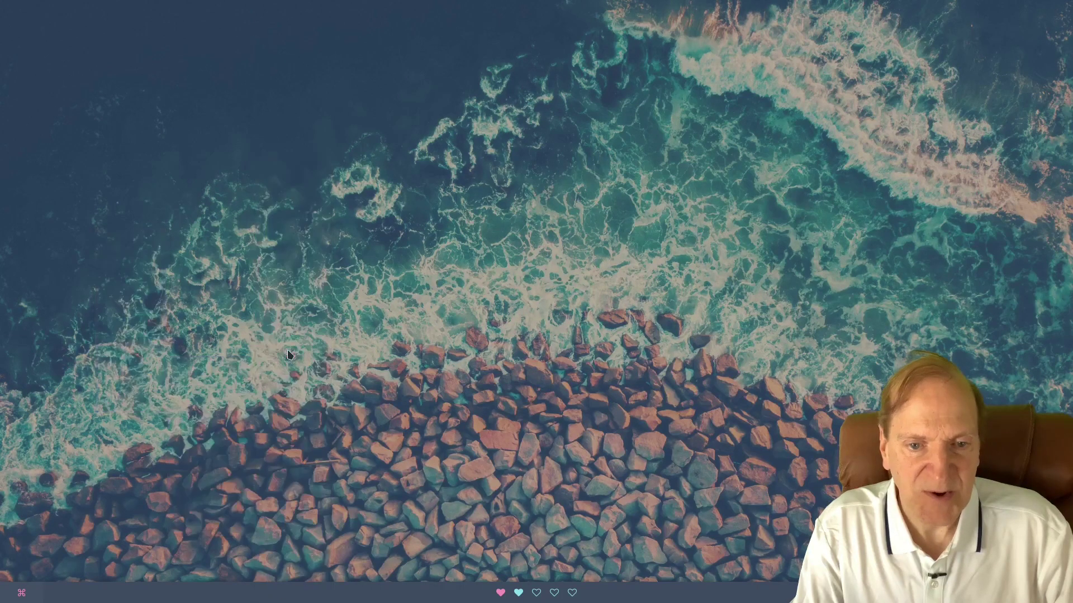
right_click(250, 257)
mouse_move(294, 358)
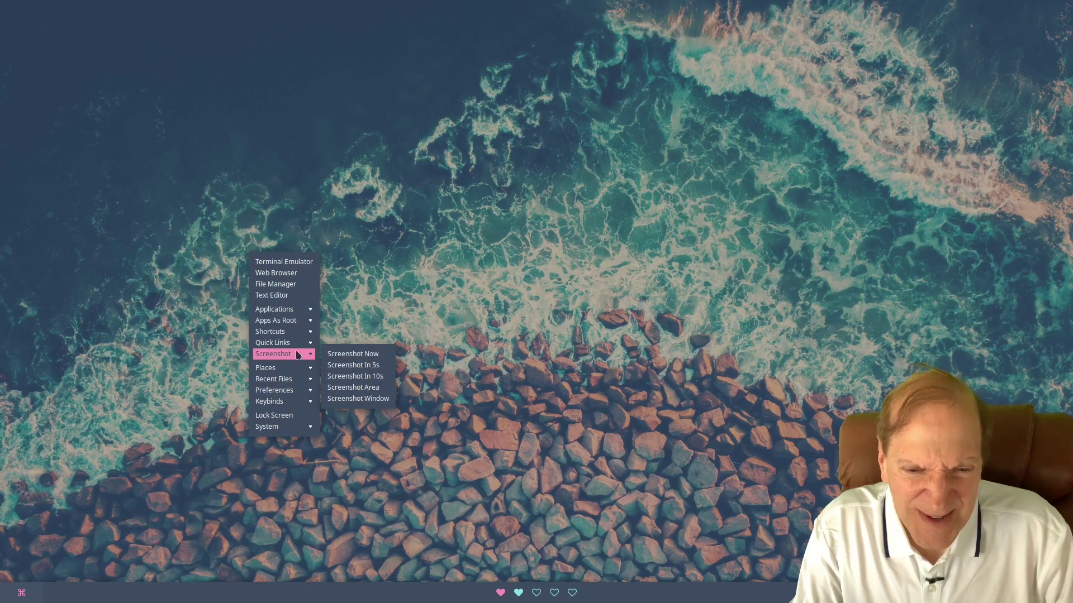
mouse_move(286, 394)
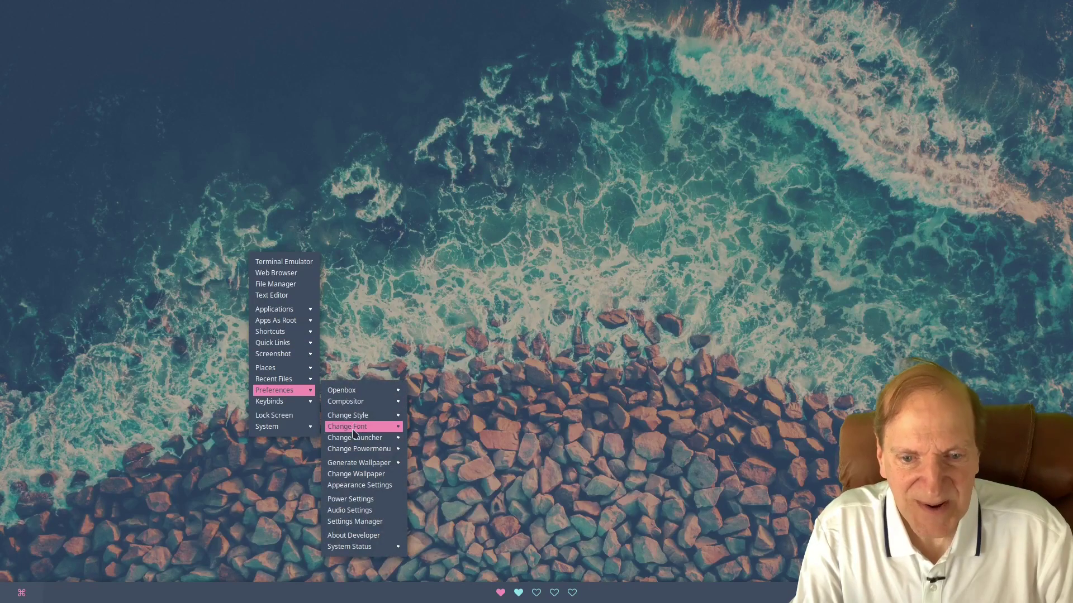
mouse_move(353, 450)
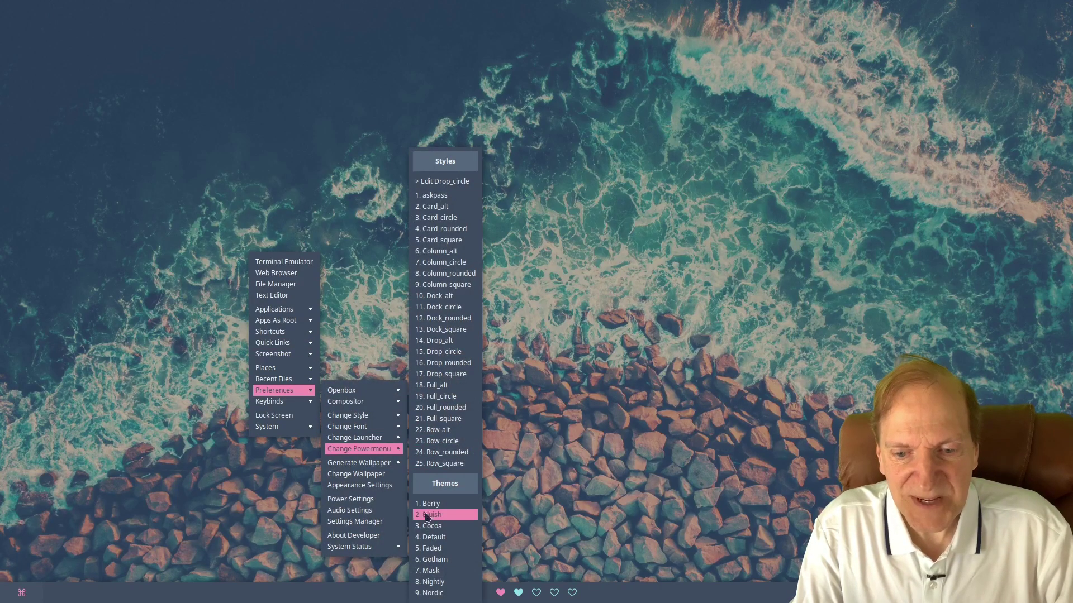
click(420, 534)
right_click(335, 331)
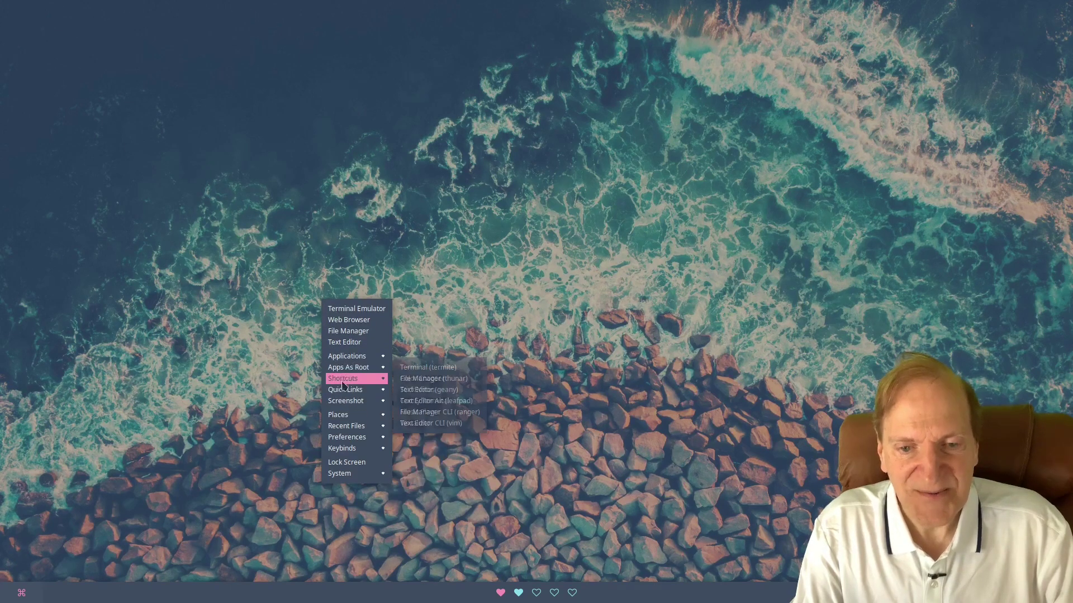
mouse_move(350, 439)
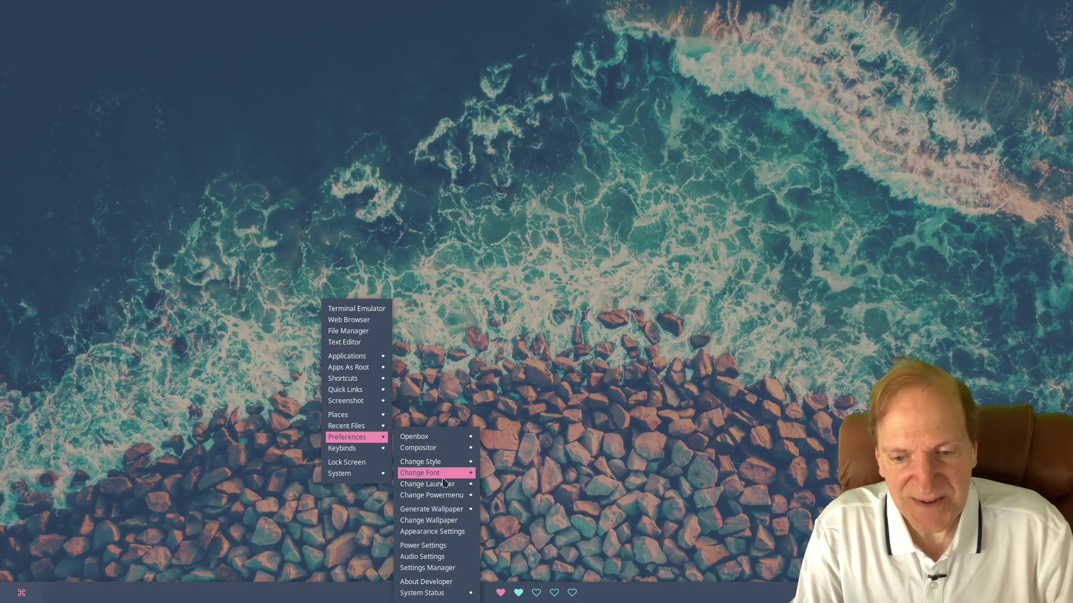
mouse_move(436, 495)
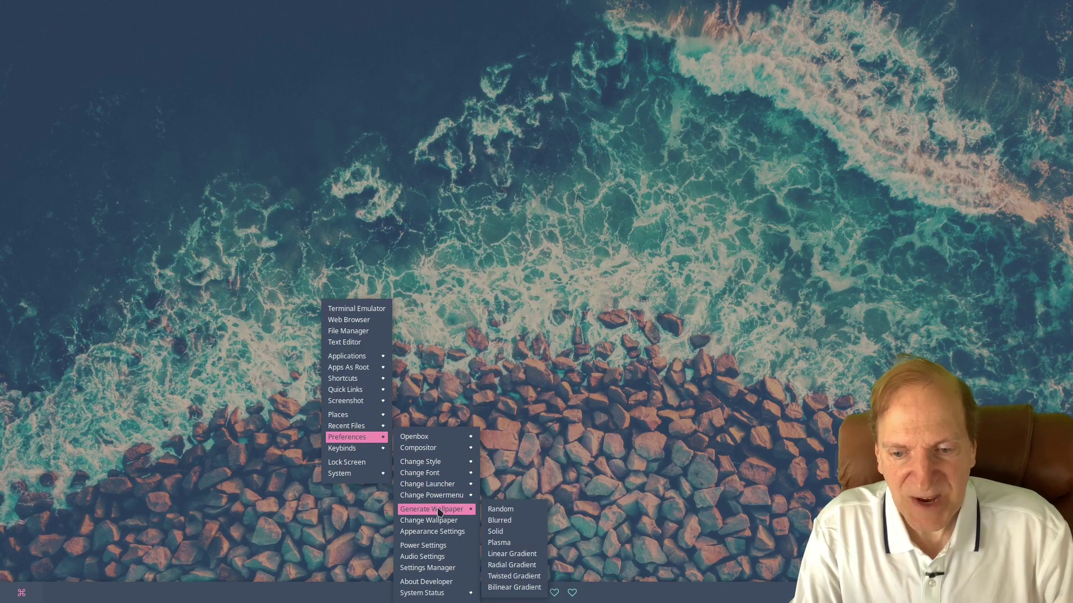
Generate a Plasma wallpaper with Random colours and confirm Yes to set it as the wallpaper.
click(499, 545)
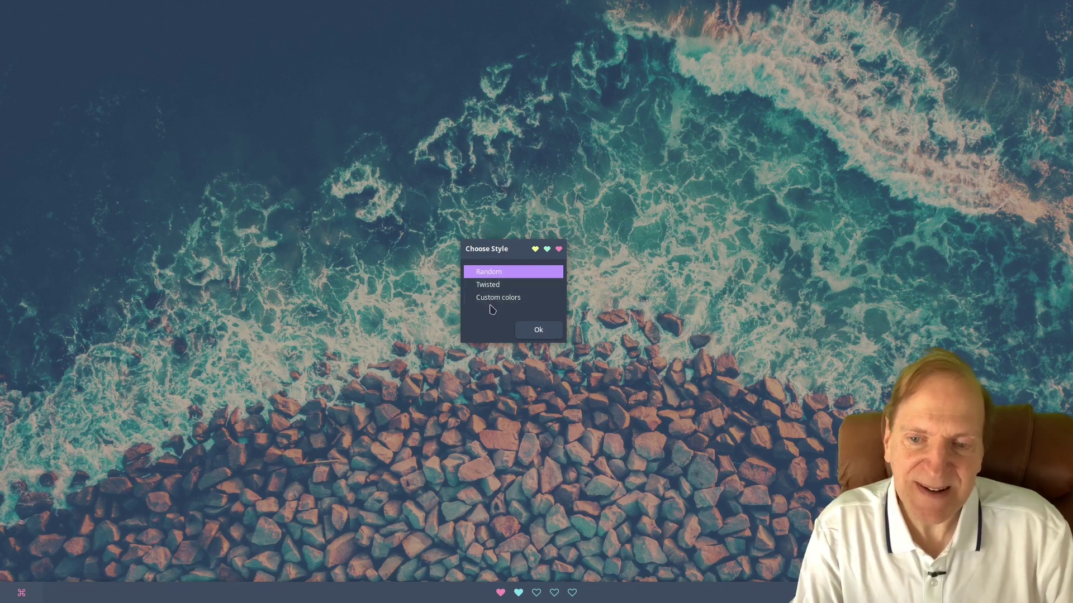
click(536, 331)
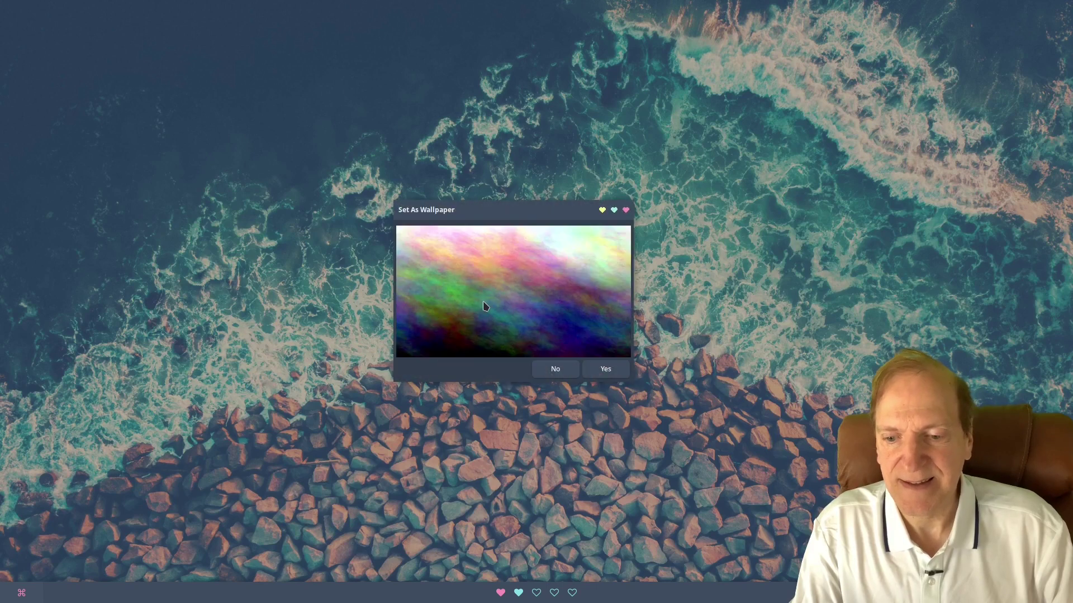
drag(484, 216, 495, 120)
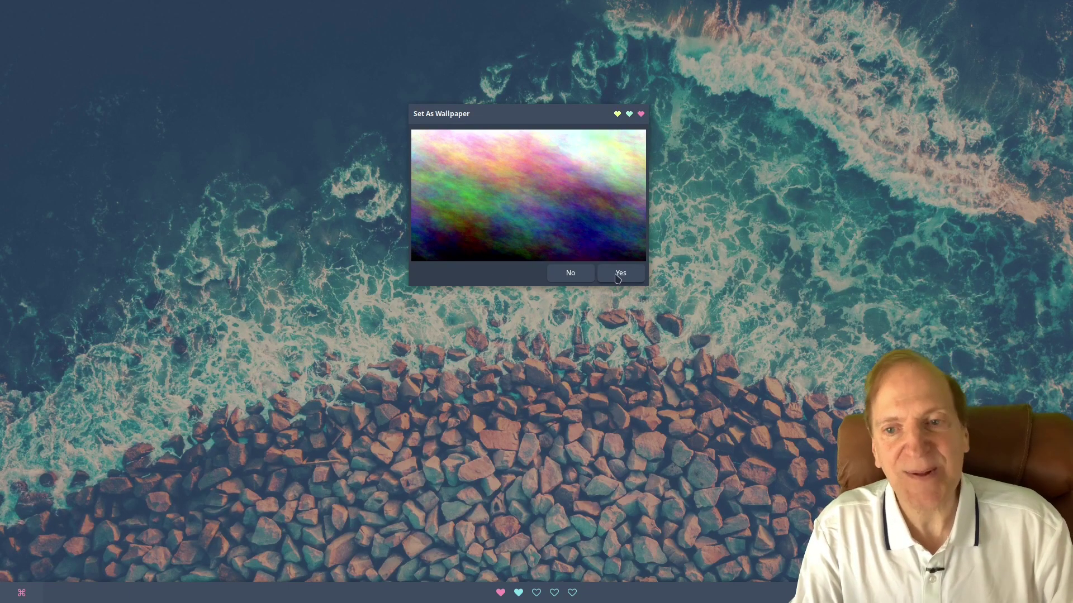
click(619, 274)
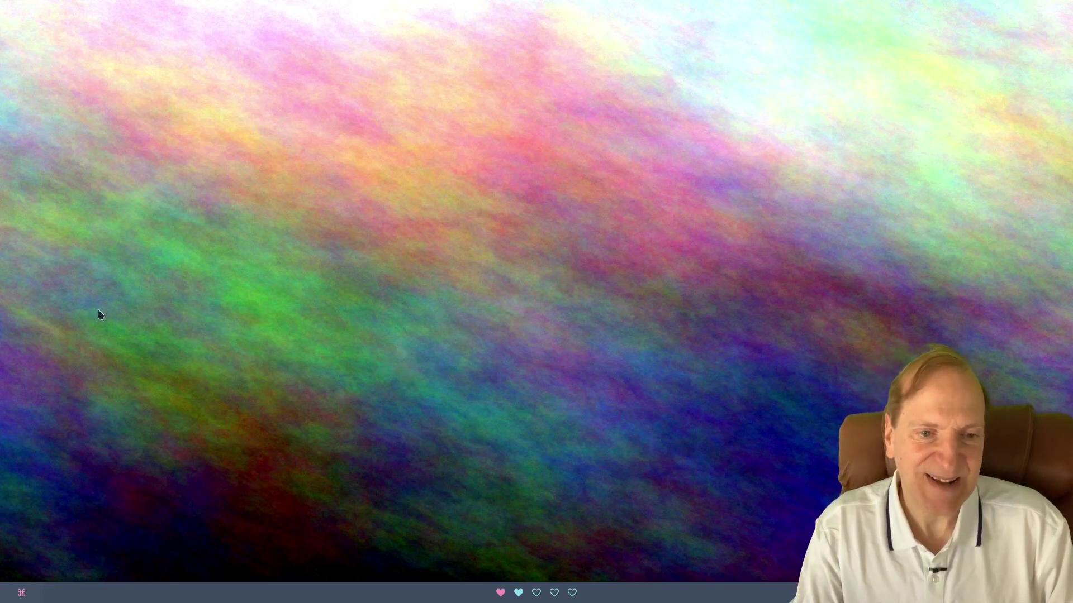
Open Nitrogen via Preferences > Change Wallpaper and pick the misty forest staircase photo.
right_click(152, 235)
mouse_move(187, 337)
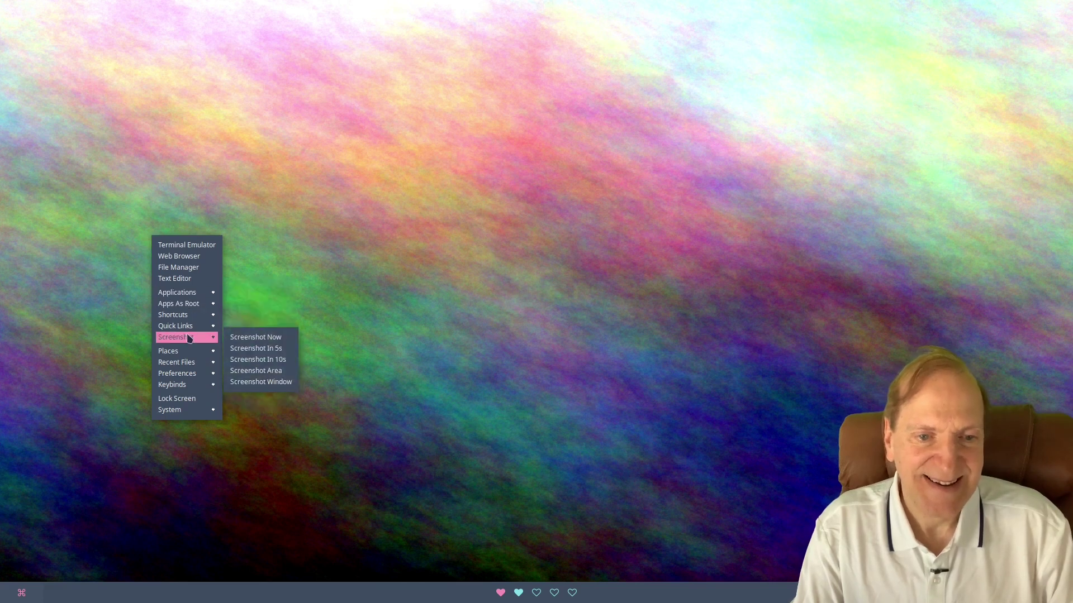
mouse_move(207, 373)
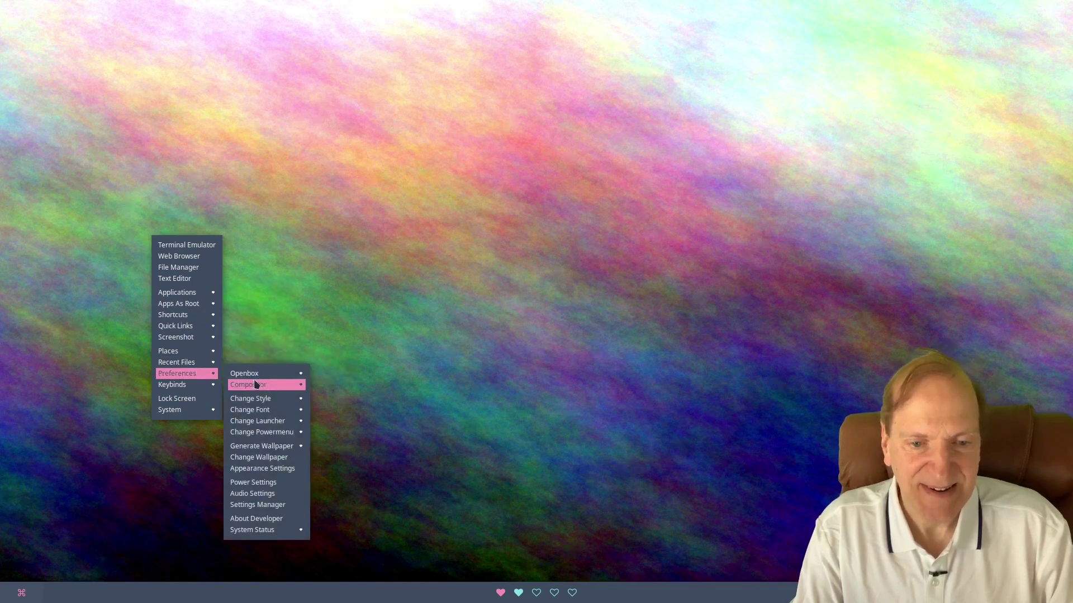
click(266, 458)
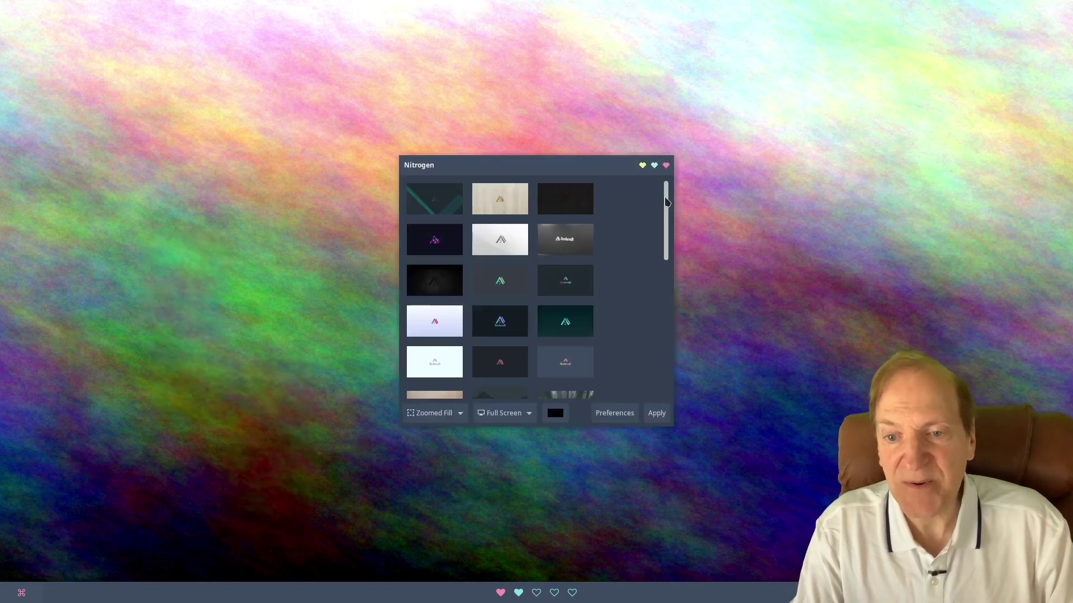
scroll(658, 208, down, 3)
click(565, 282)
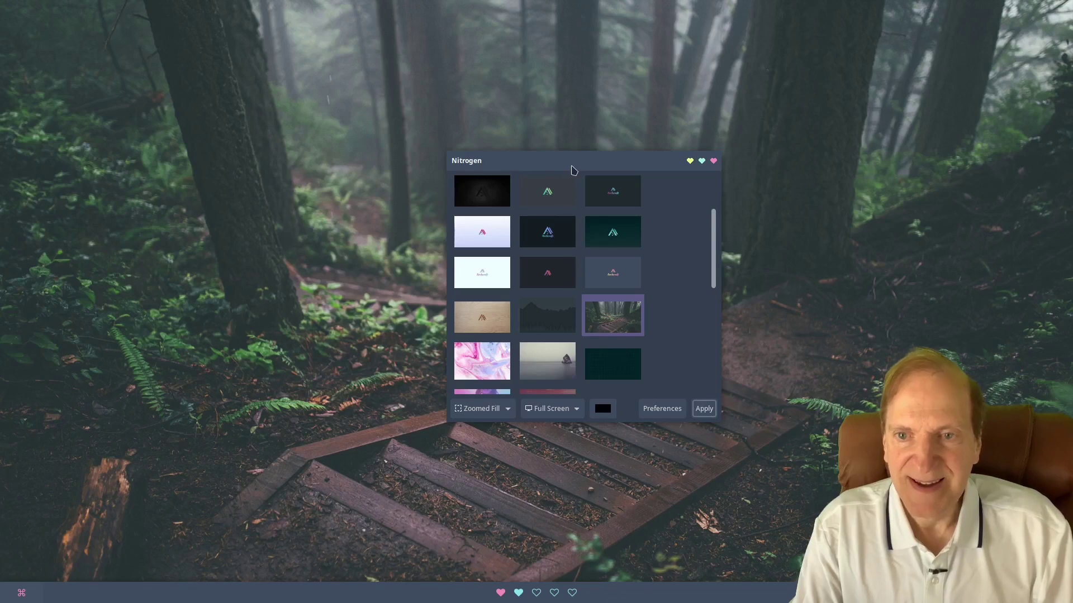
drag(572, 167, 483, 121)
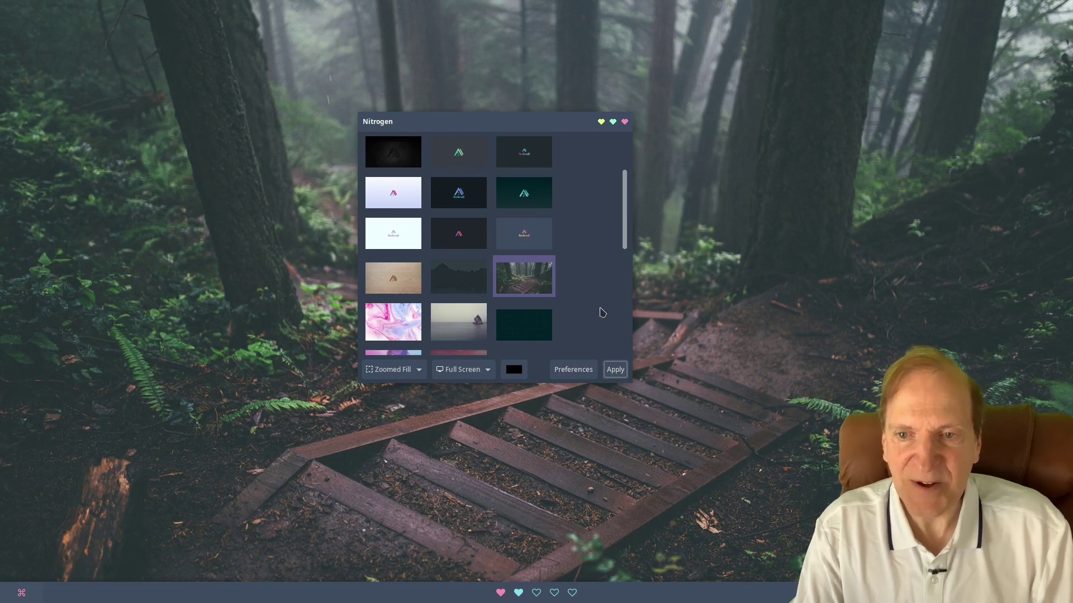
Close Nitrogen and open LXAppearance from Preferences > Appearance Settings.
click(624, 122)
right_click(260, 208)
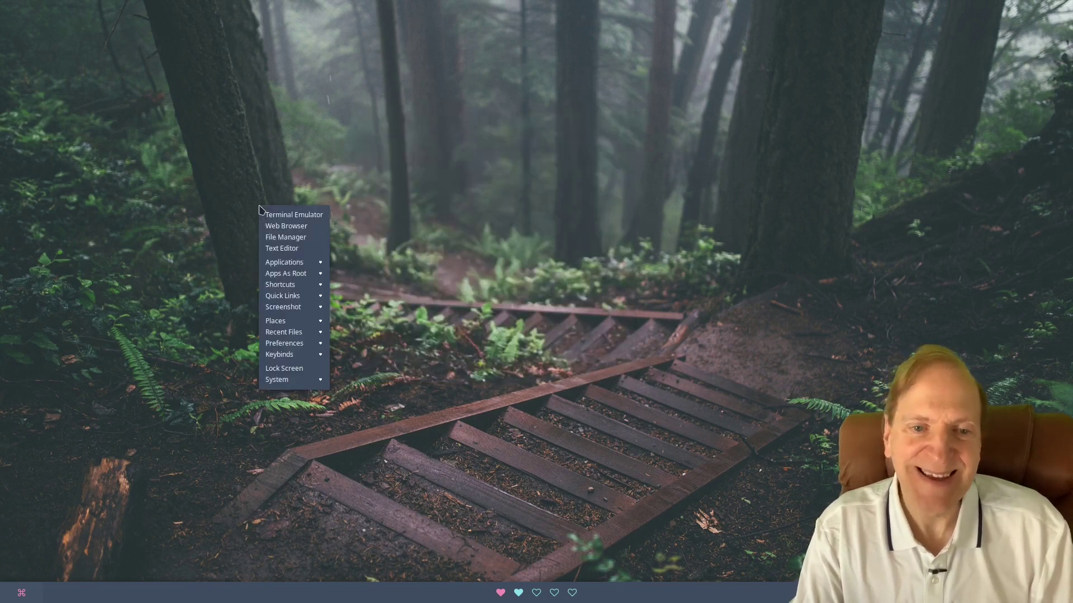
mouse_move(299, 343)
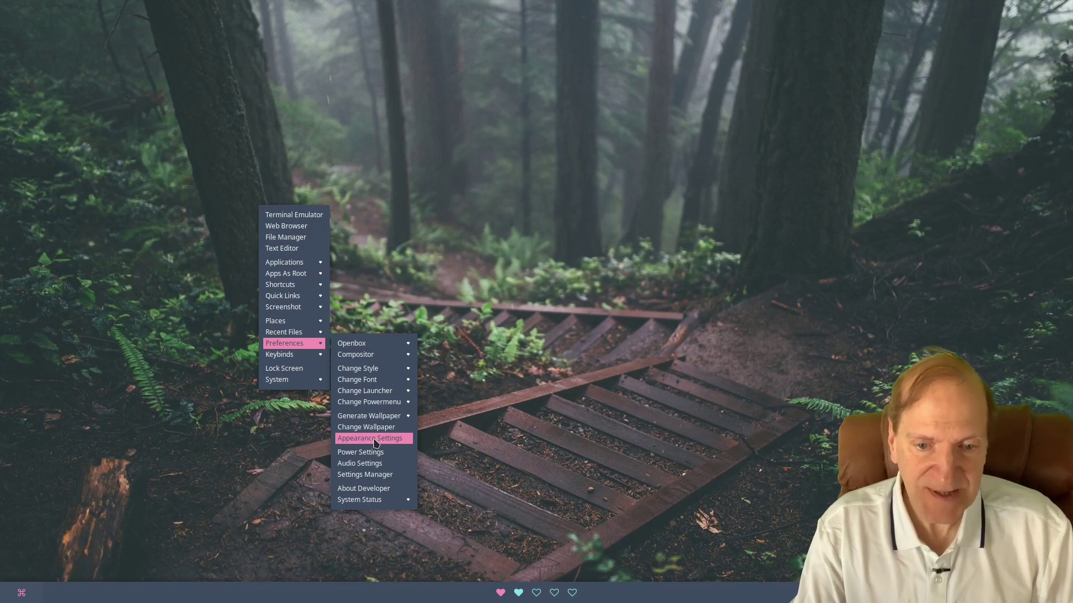
click(374, 441)
drag(517, 134, 373, 97)
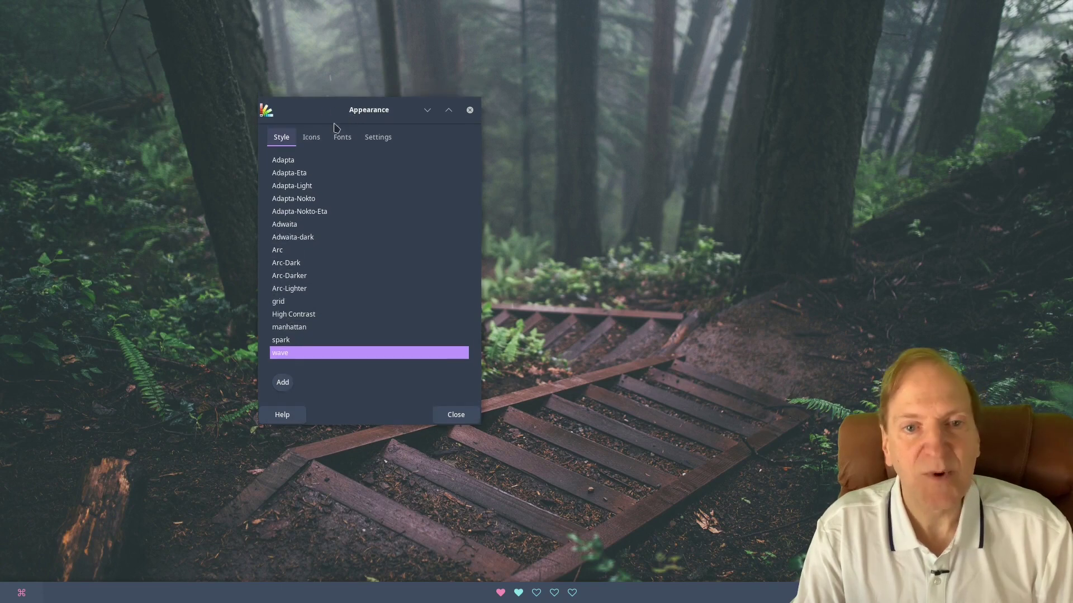
Look over the Icons and Fonts tabs, then tick Show images on buttons under Settings.
click(309, 139)
click(342, 140)
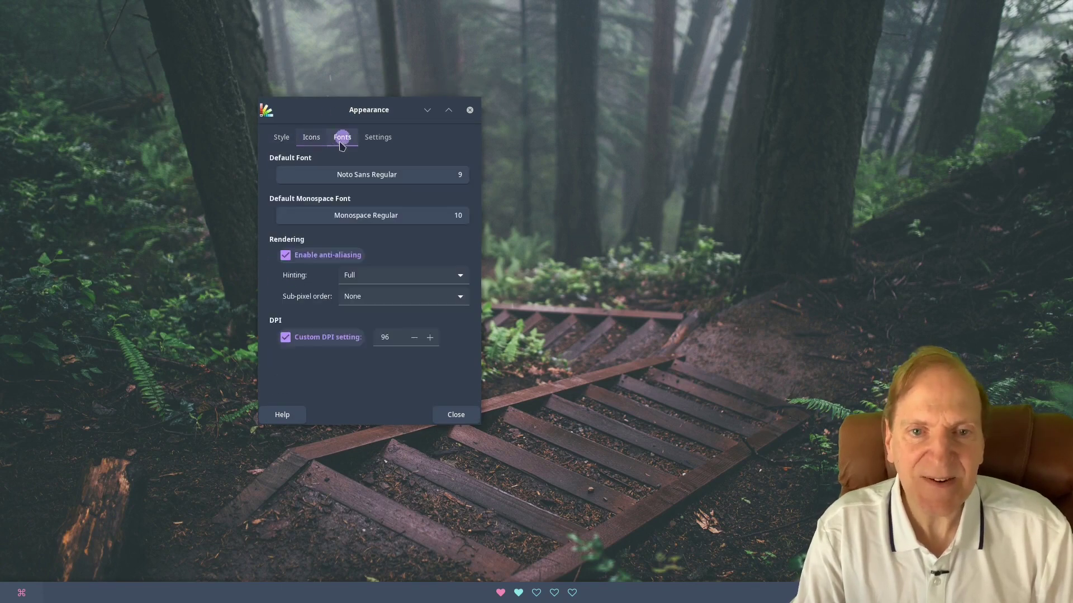
click(382, 139)
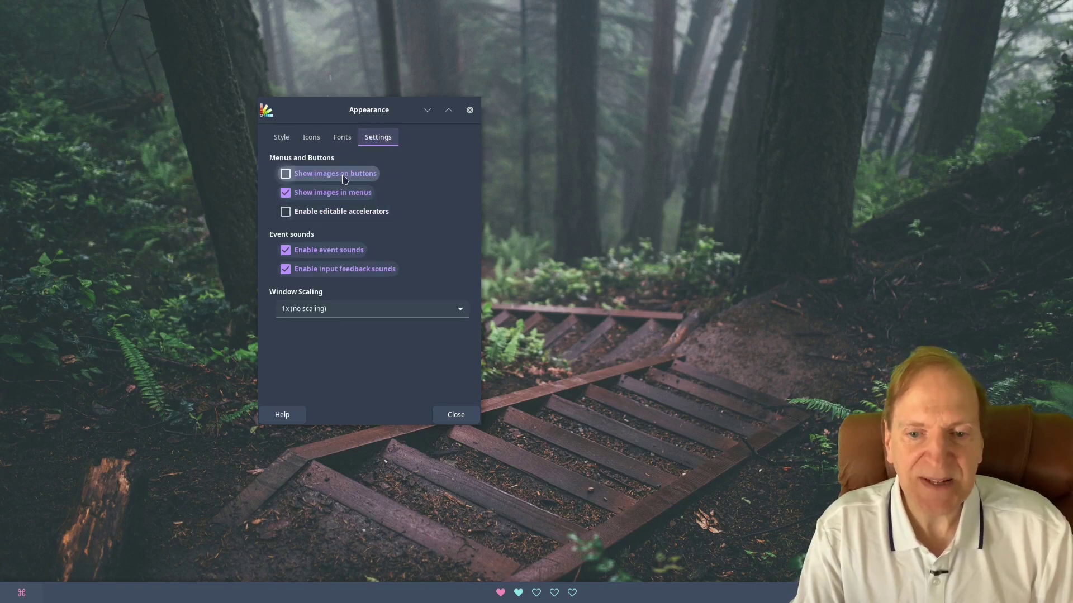
click(286, 174)
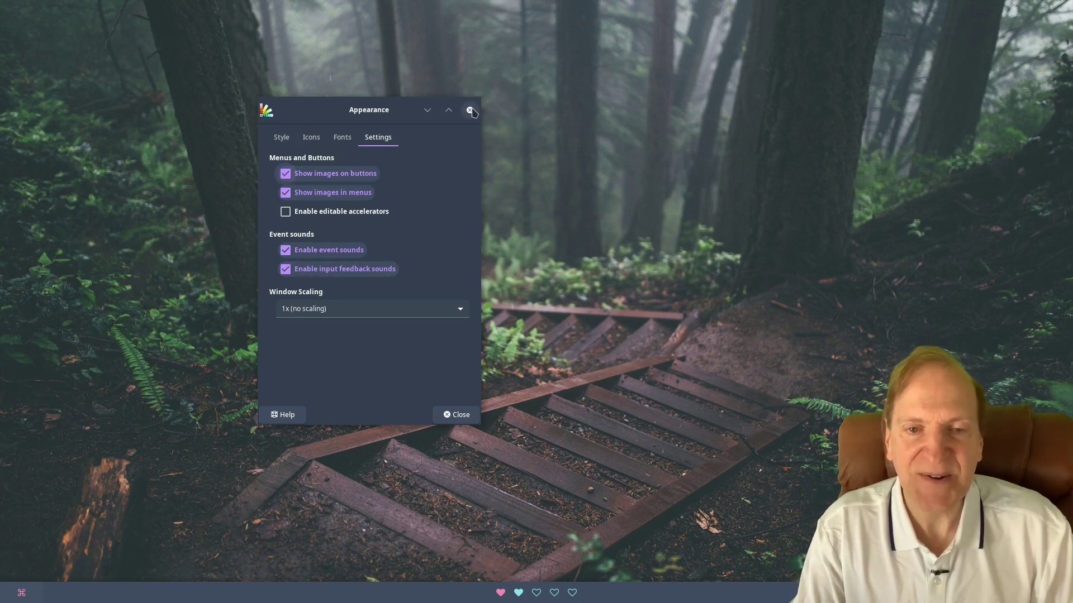
Close LXAppearance and open Power Manager from Preferences > Power Settings.
click(470, 110)
right_click(300, 151)
mouse_move(324, 285)
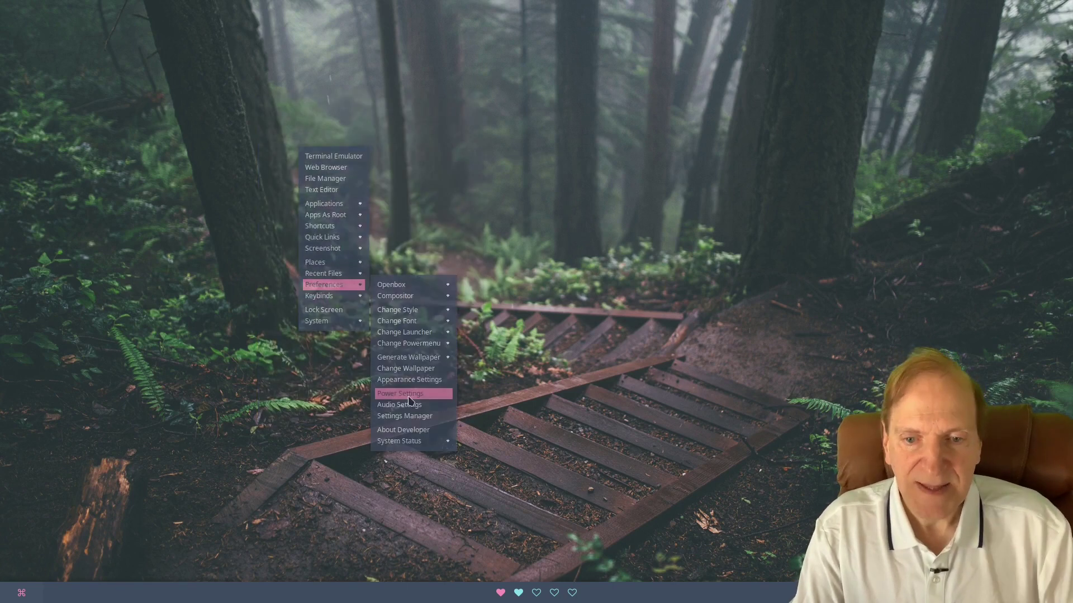
click(409, 396)
drag(528, 159, 316, 108)
Drag the Display tab's Blank after slider so sleep is 31 and switch-off 32 minutes, then close.
click(235, 137)
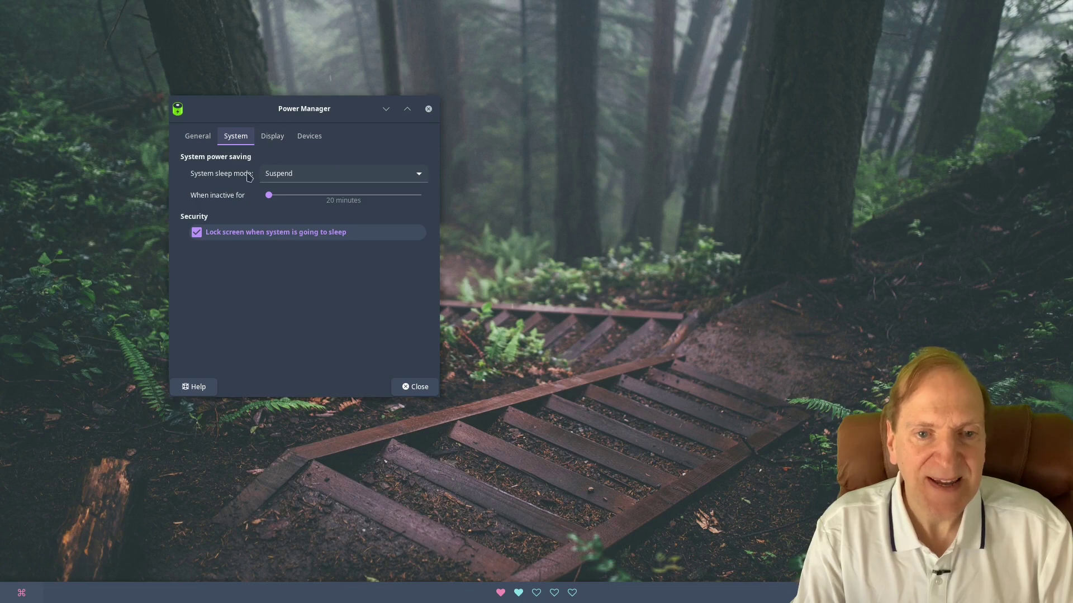
click(269, 137)
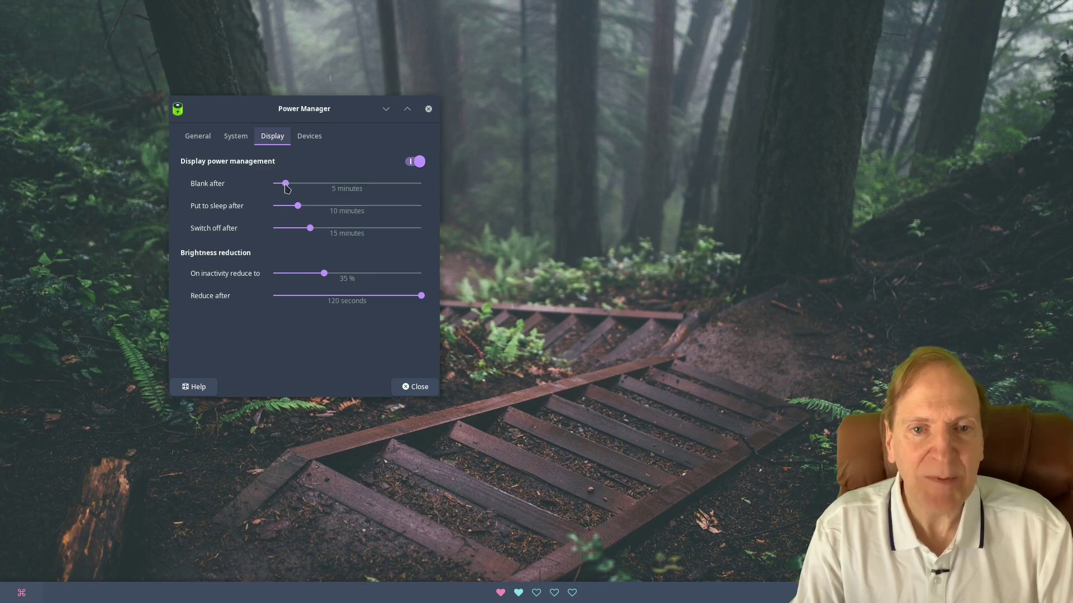
drag(286, 188, 348, 187)
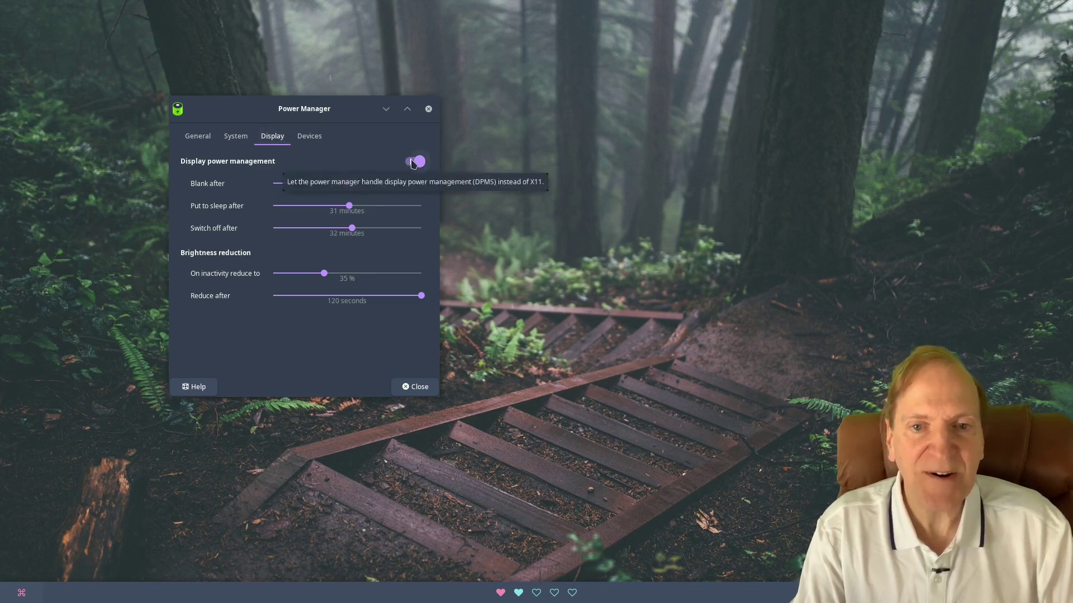
click(311, 137)
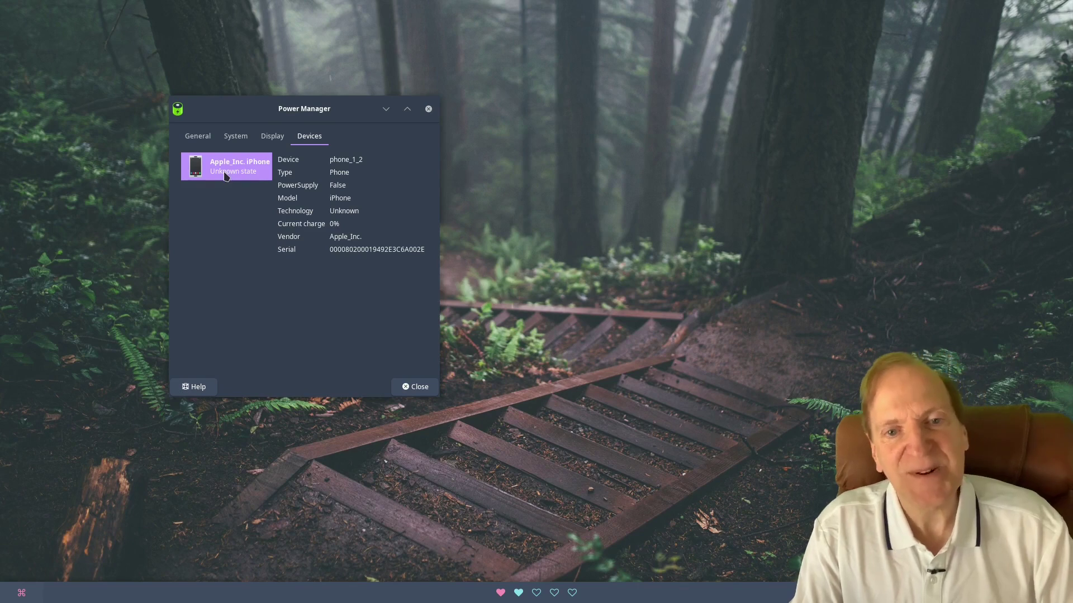
click(198, 136)
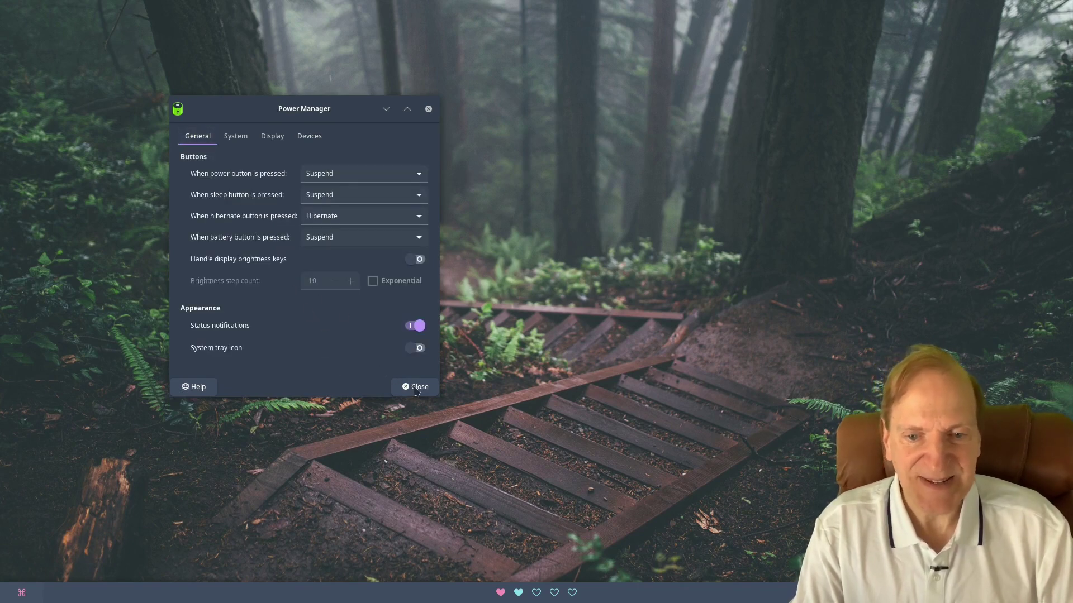
click(416, 387)
Launch Volume Control from the desktop menu's audio settings.
right_click(258, 297)
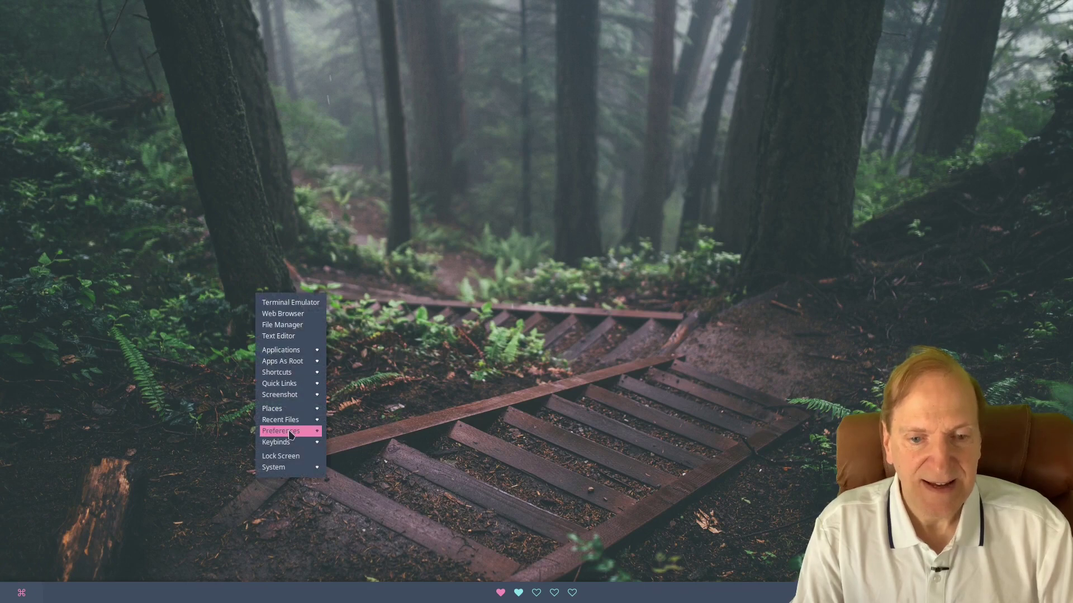
mouse_move(290, 434)
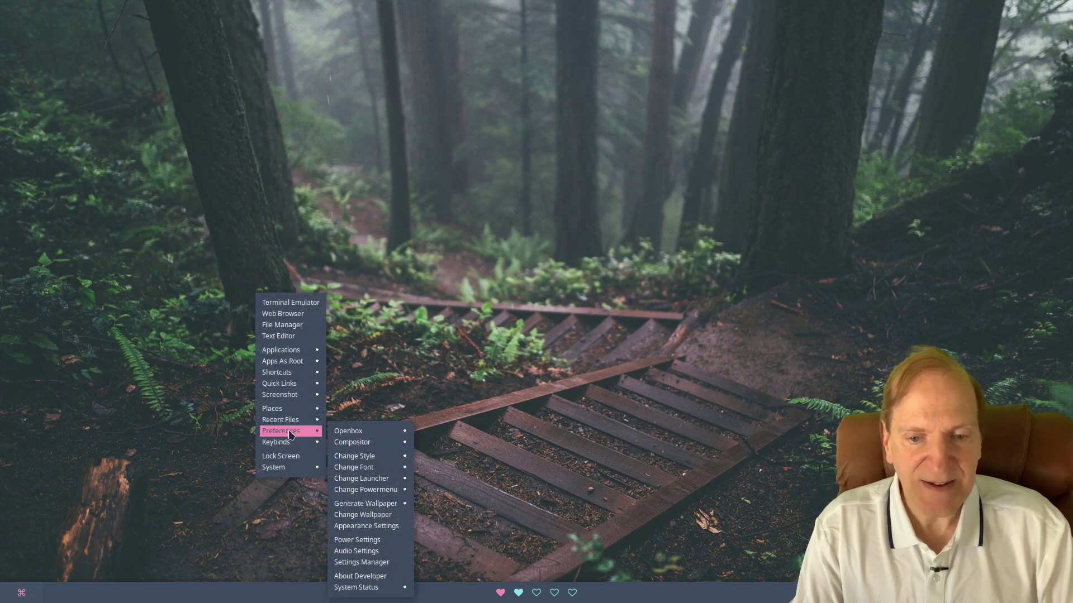
click(373, 551)
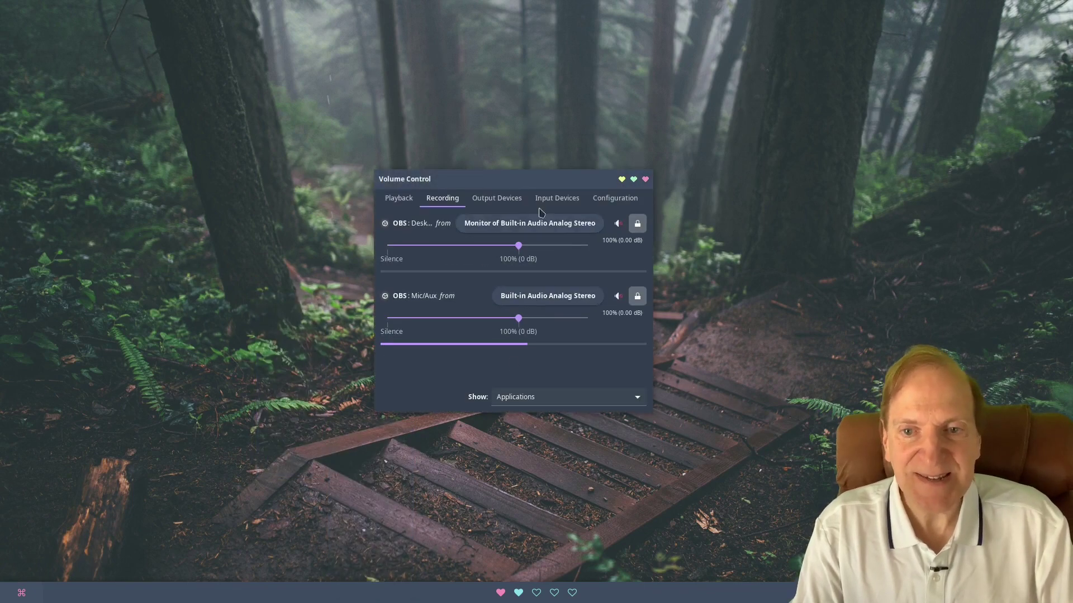
Move Volume Control aside and review its Playback, Output Devices and Input Devices tabs.
drag(517, 177, 317, 124)
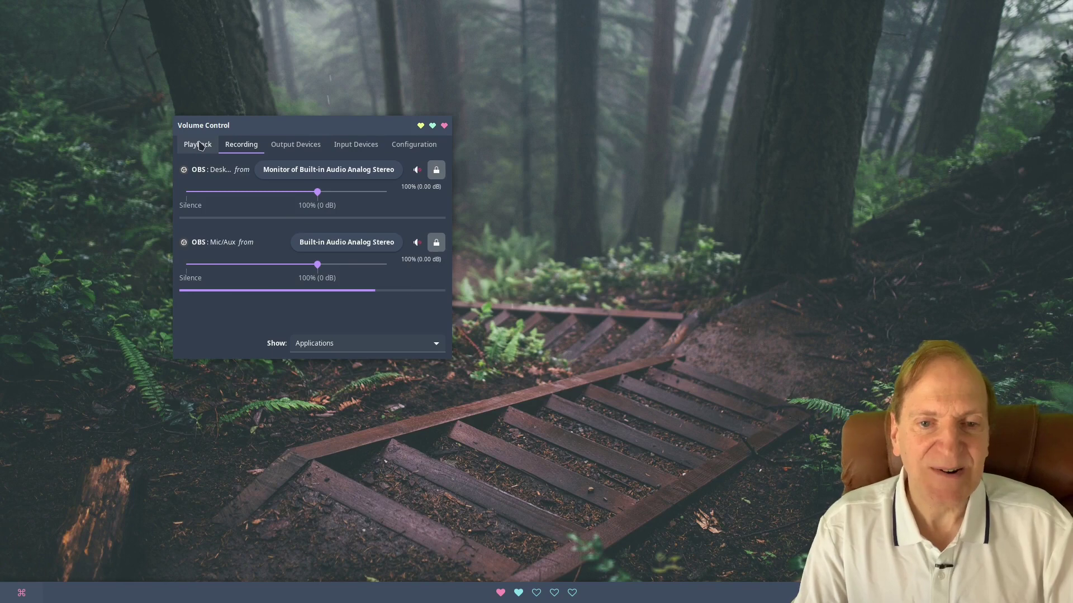
click(200, 145)
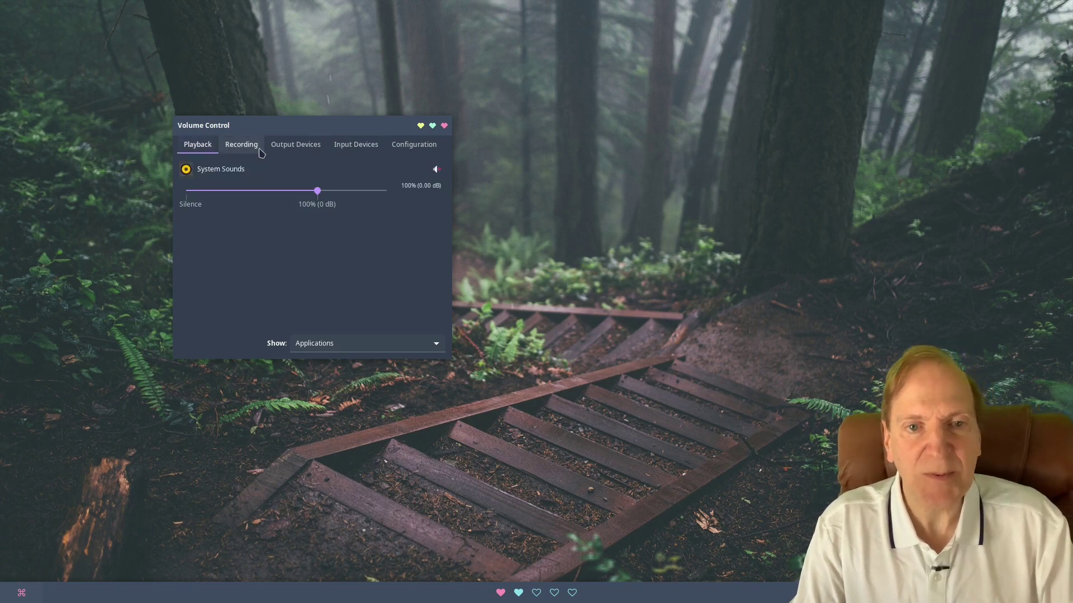
click(299, 150)
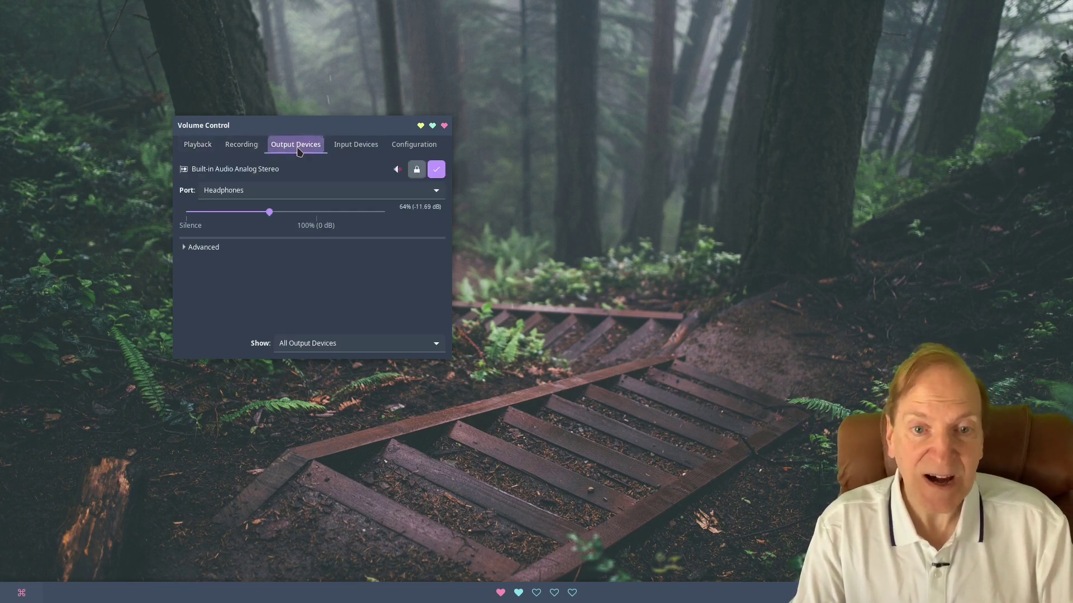
click(358, 142)
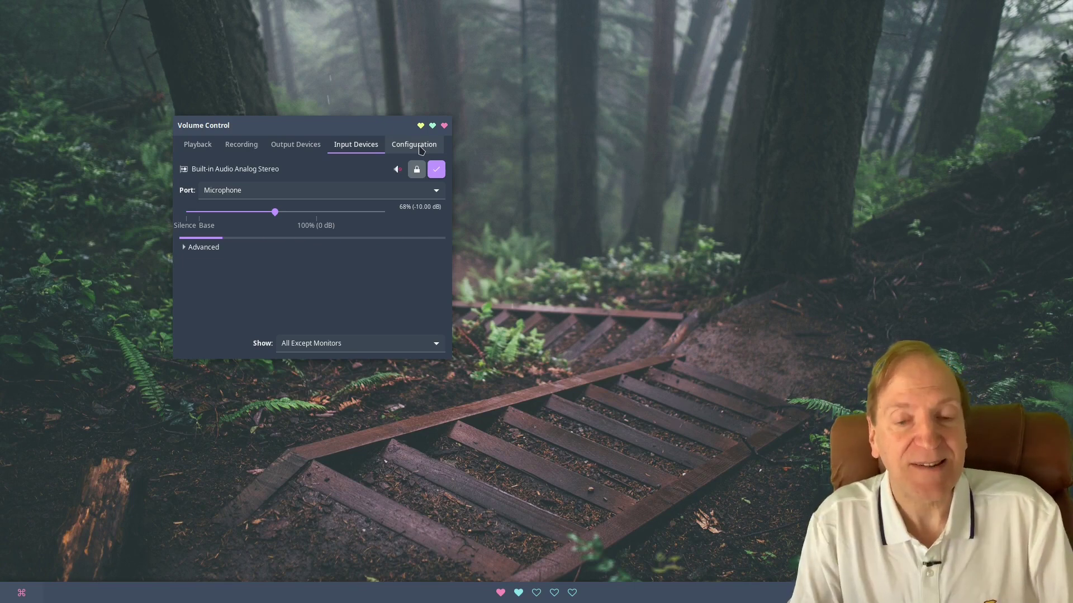
On Configuration, open the Profile list, keep Analog Stereo Duplex, and close the window.
click(420, 147)
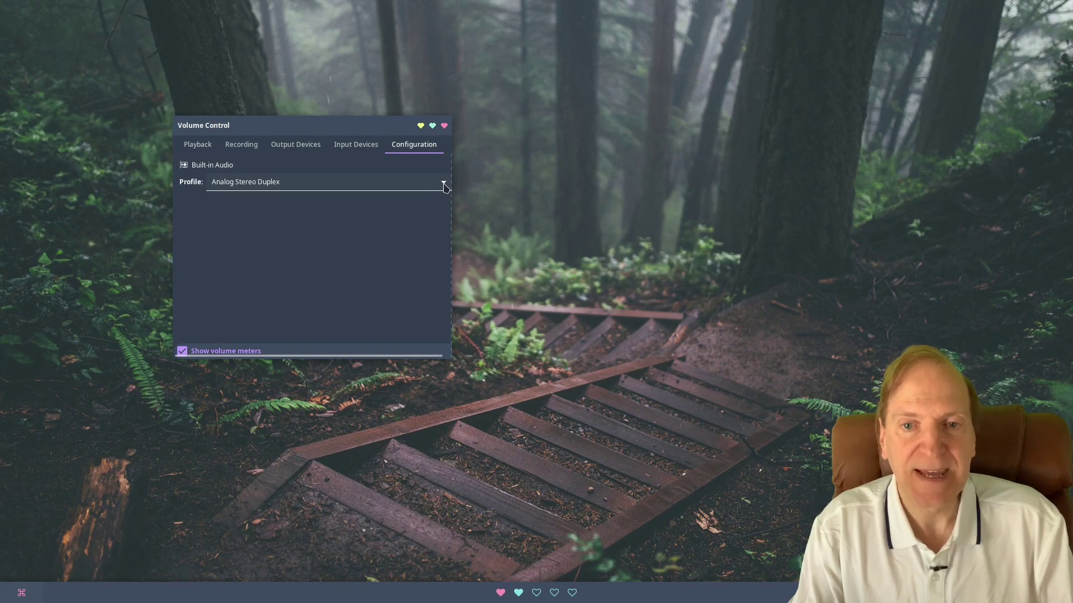
click(444, 184)
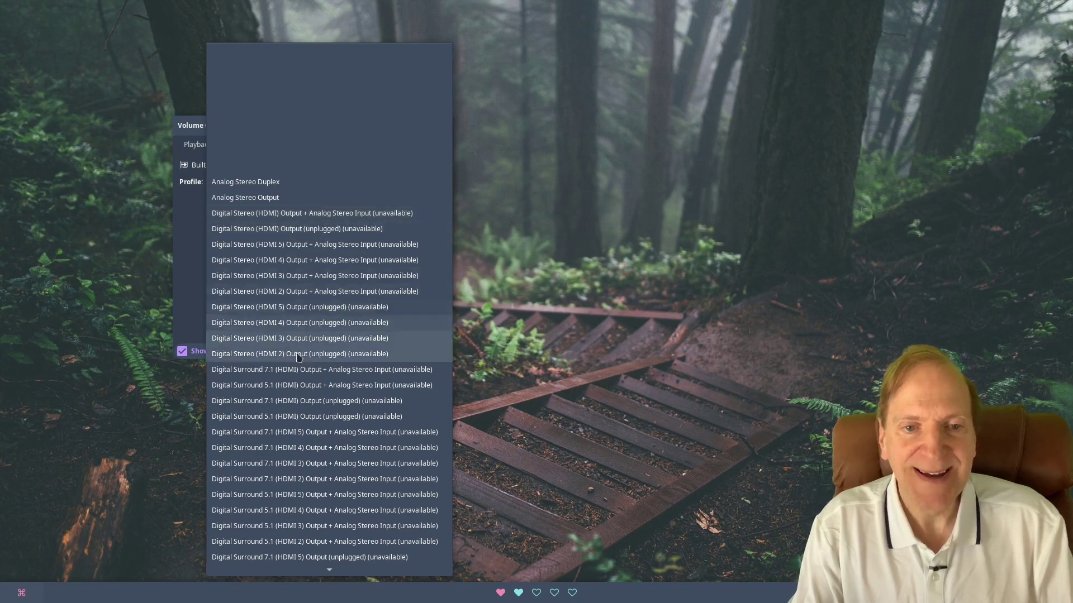
click(567, 137)
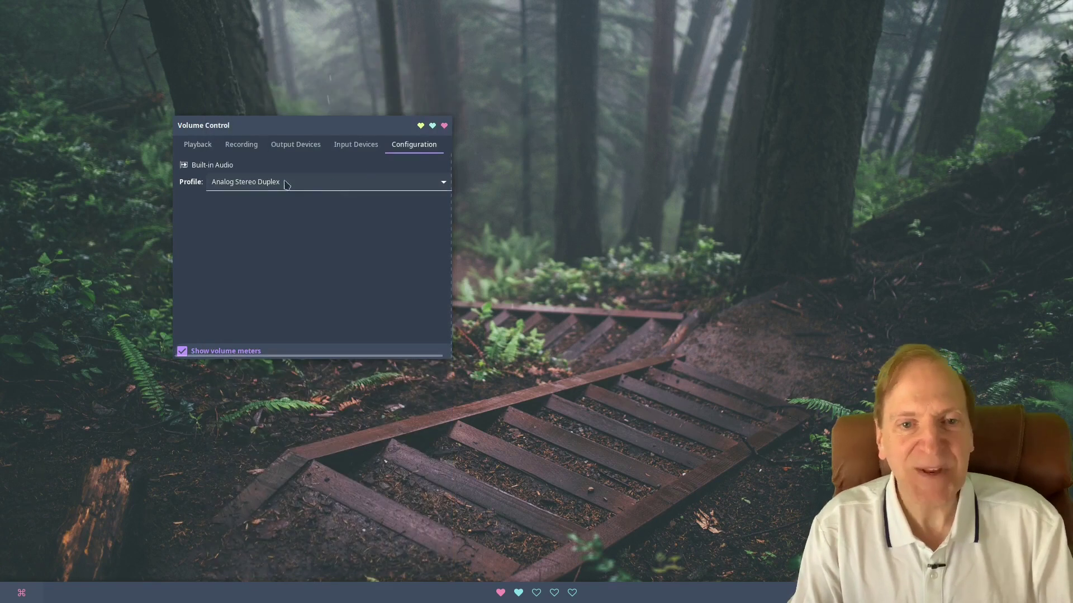
click(444, 126)
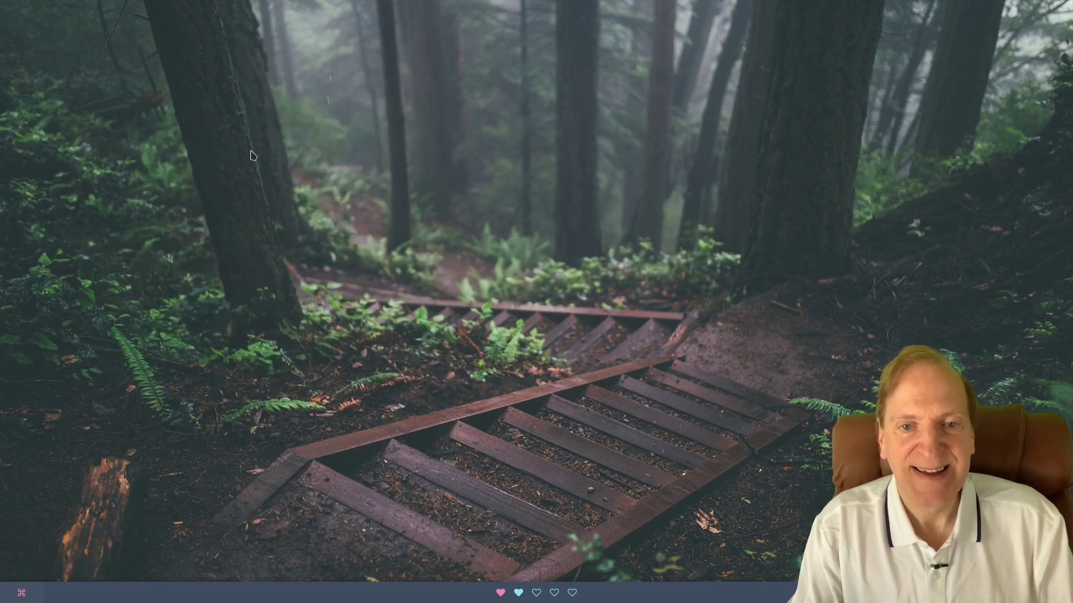
Open the Preferences > About Developer page introducing Archcraft OS's creator.
right_click(251, 150)
mouse_move(276, 288)
click(356, 434)
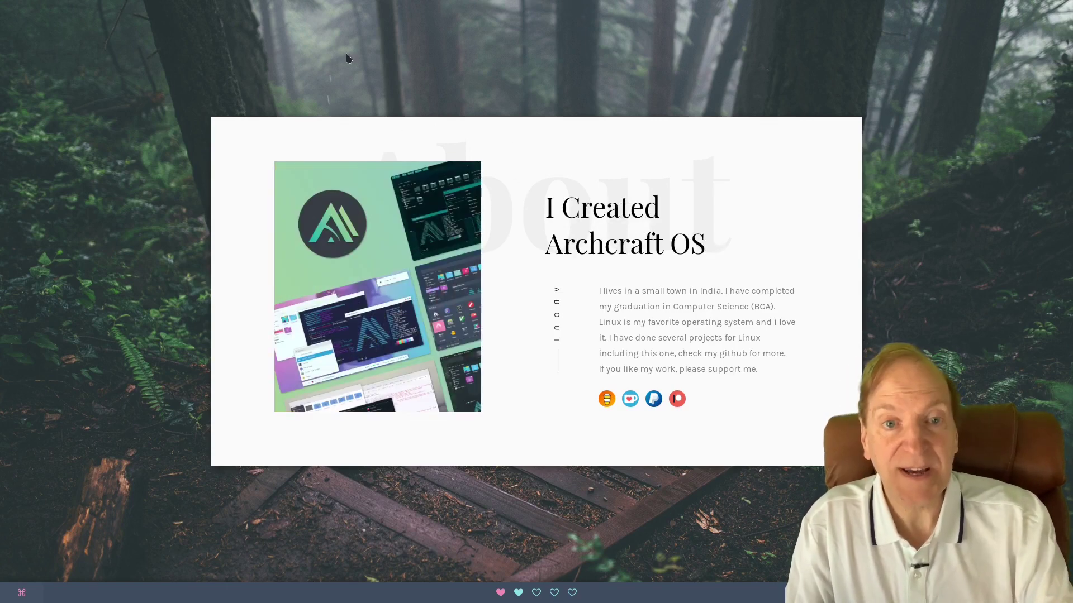
Show the Preferences > Change Style submenu listing Default, Beach, Forest, Grid and other styles.
right_click(97, 76)
mouse_move(136, 206)
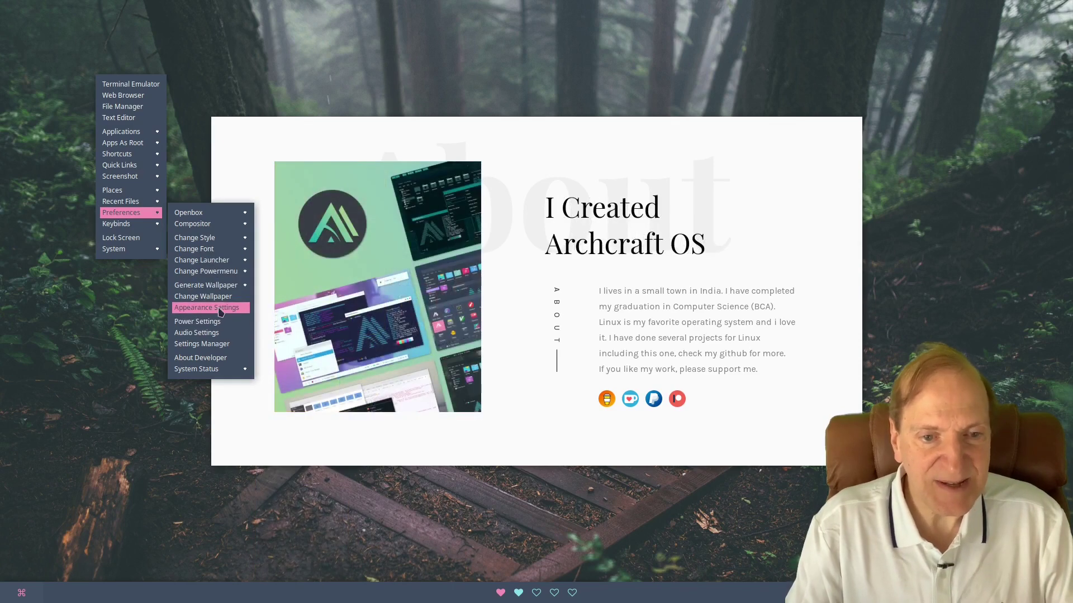
mouse_move(220, 272)
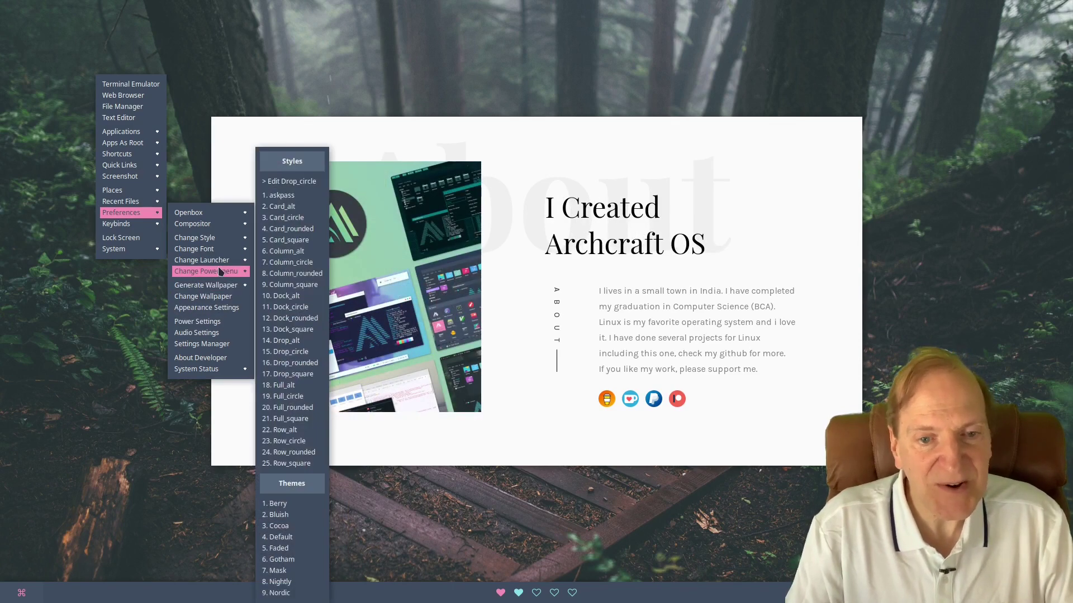
Apply the Forest desktop style, then close the About Developer browser window from the dock.
mouse_move(235, 239)
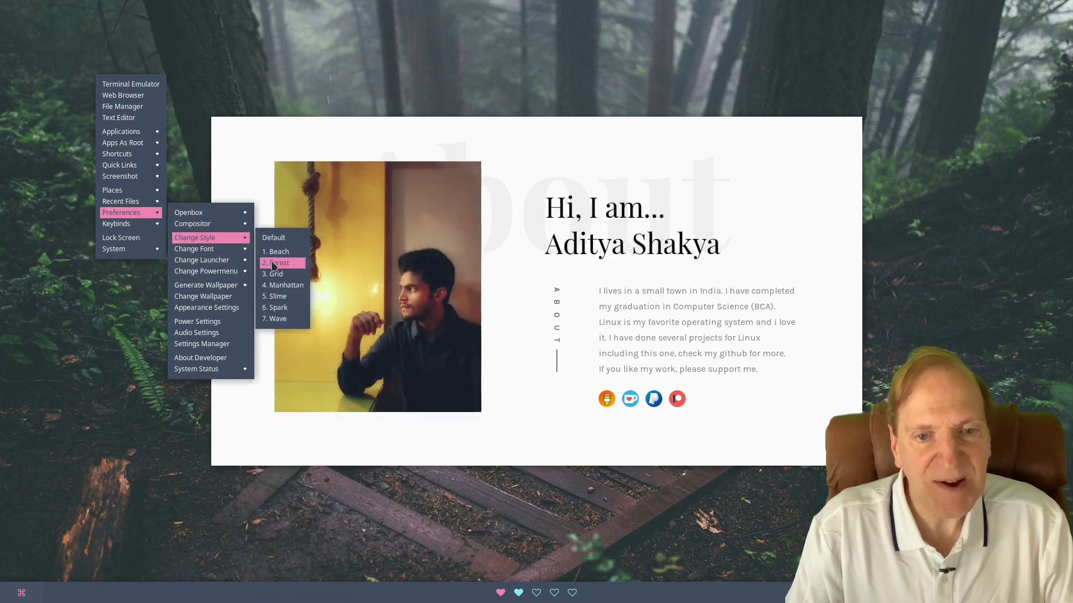
click(279, 245)
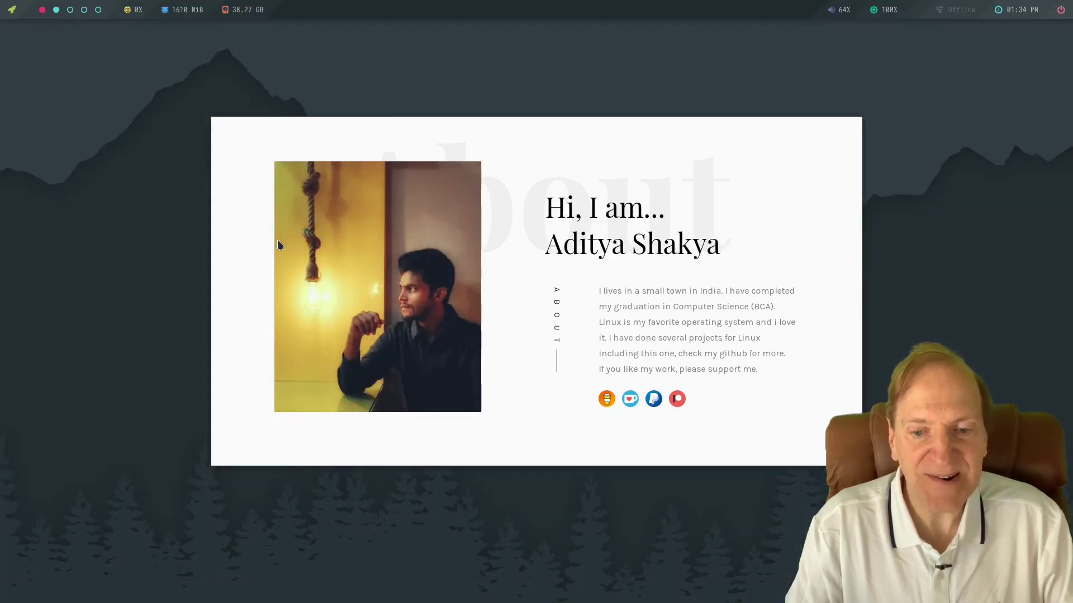
mouse_move(505, 601)
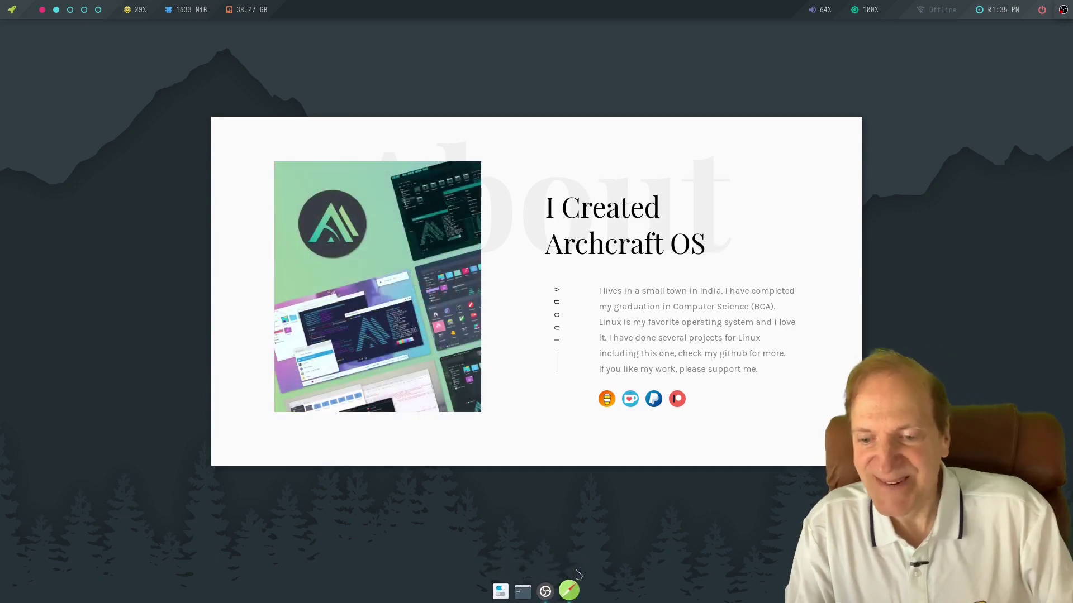
mouse_move(573, 592)
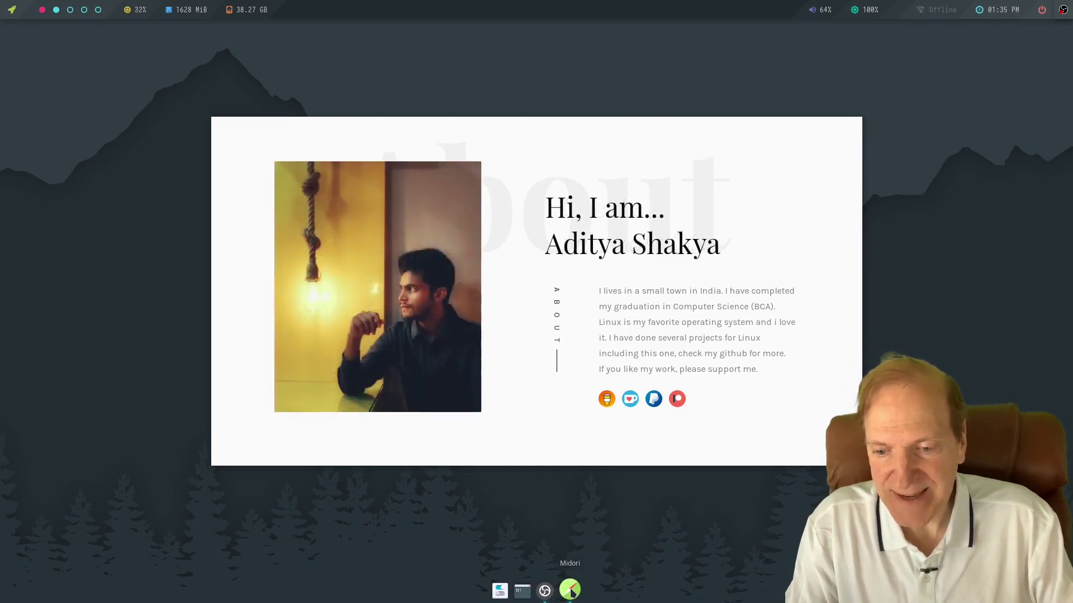
right_click(573, 593)
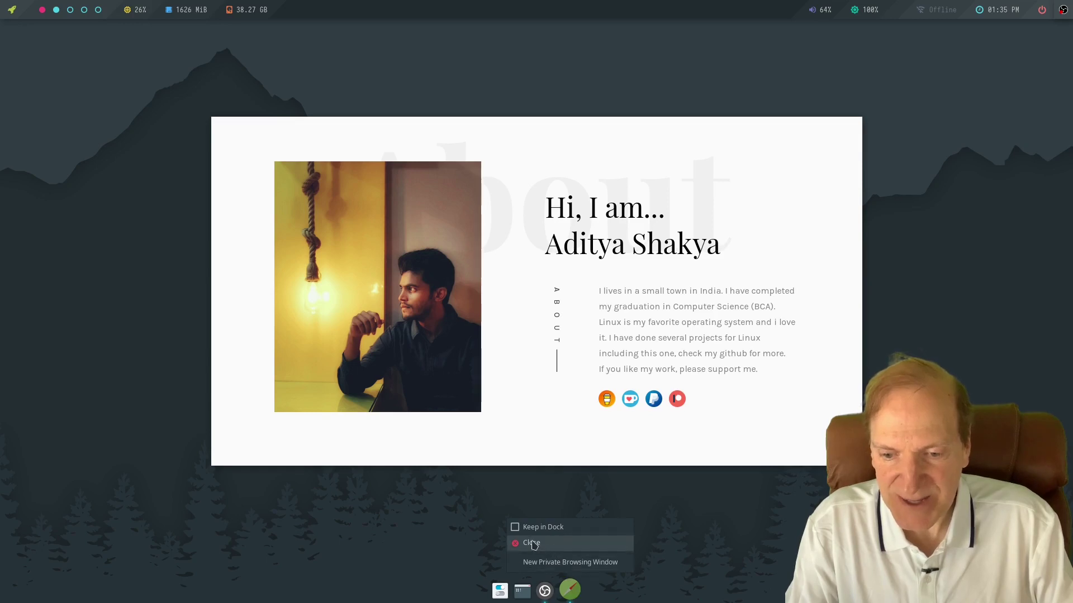
click(532, 545)
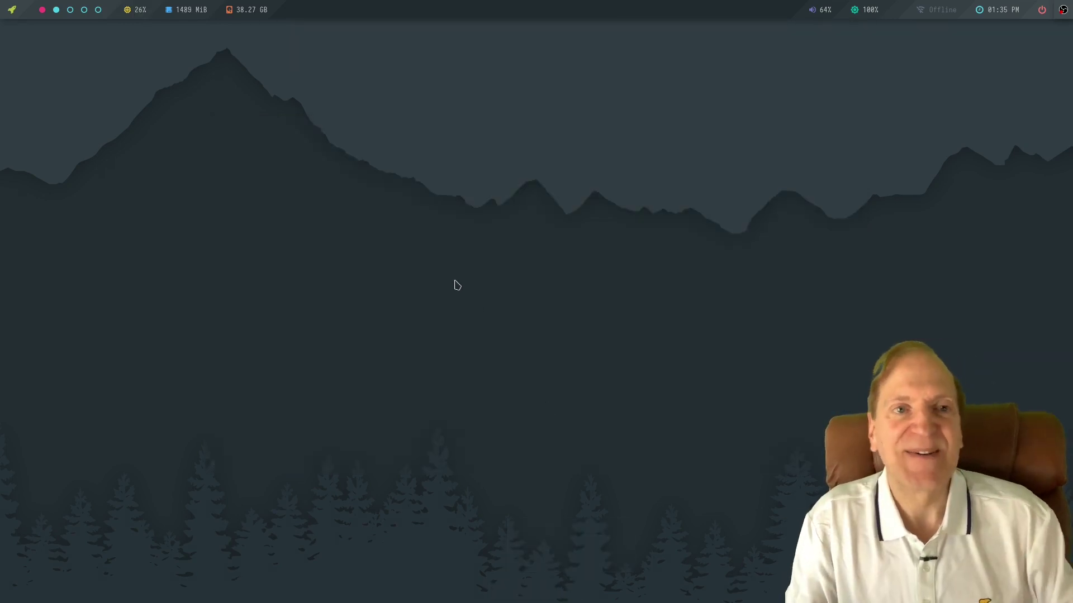
Show the Preferences > Keybinds submenu with its Backup, Edit rc.xml and display options.
right_click(136, 148)
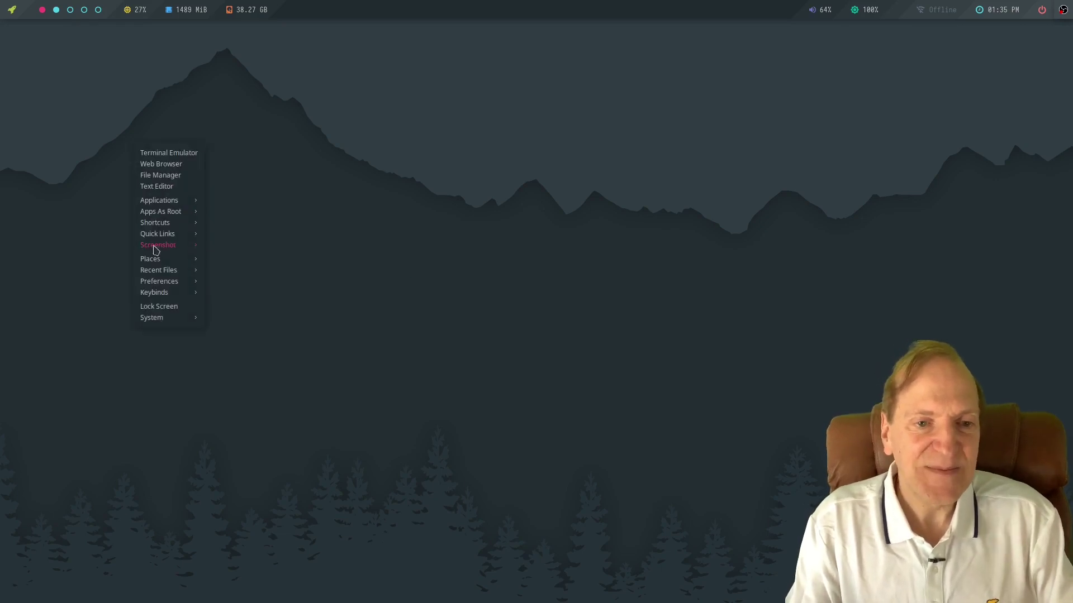
mouse_move(167, 284)
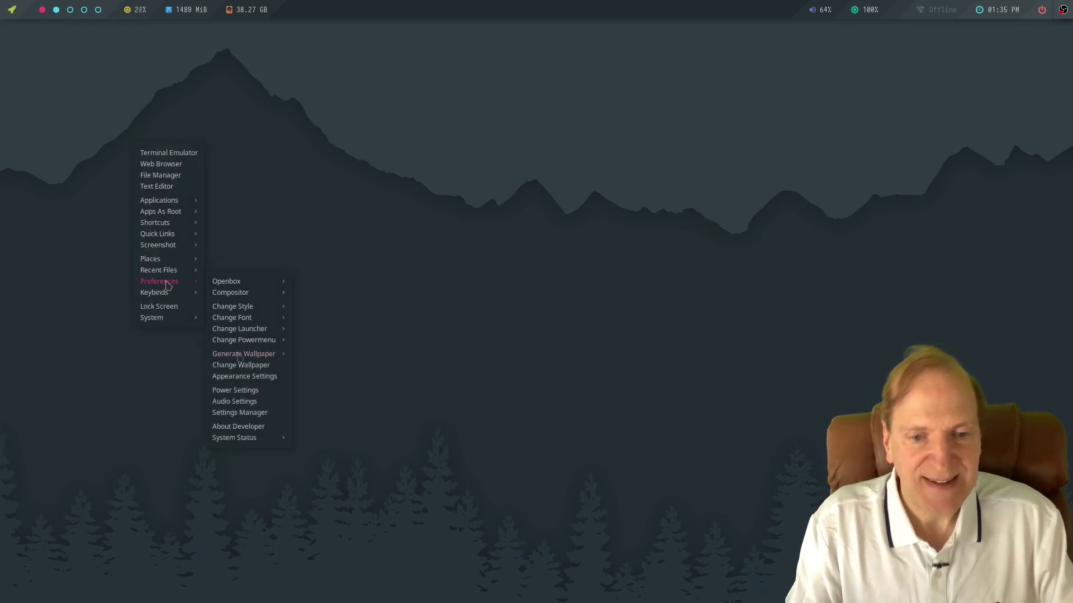
mouse_move(243, 446)
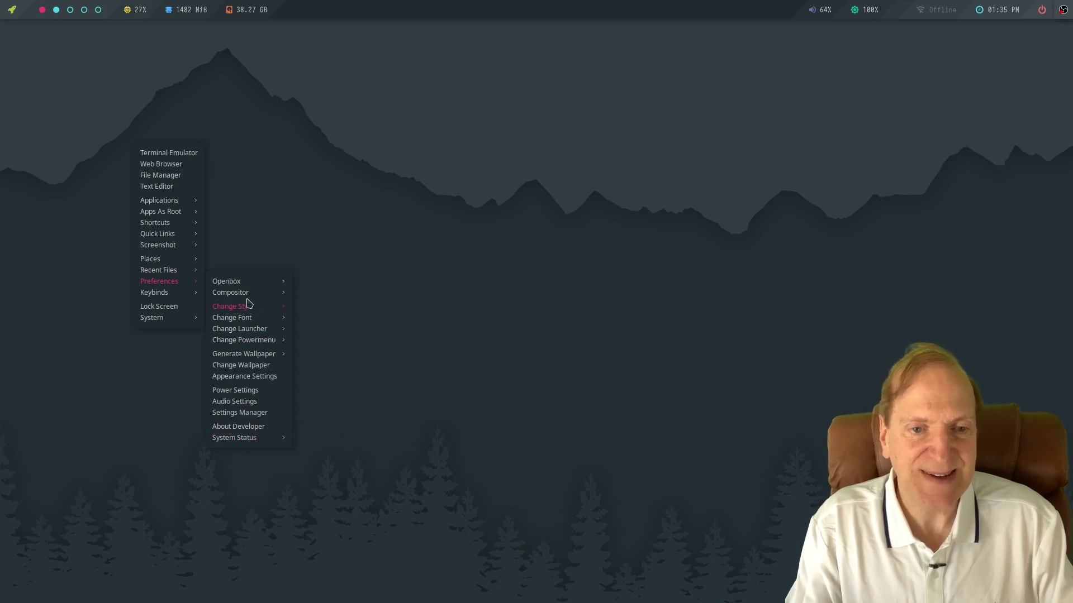
mouse_move(154, 300)
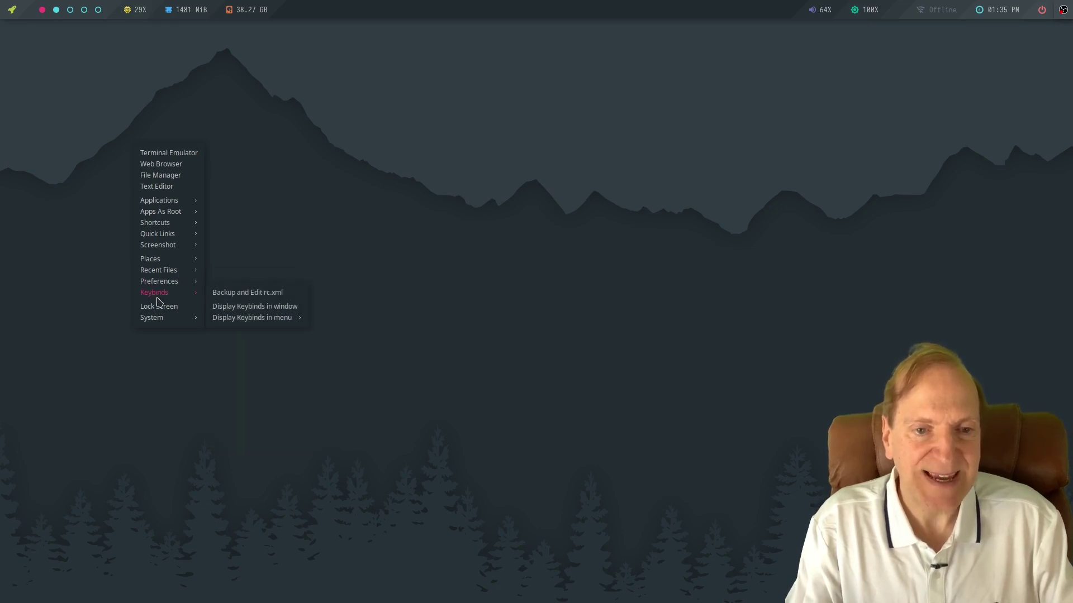
Display the keybinds in a window, read through all 87 rc.xml bindings, then close it.
click(231, 310)
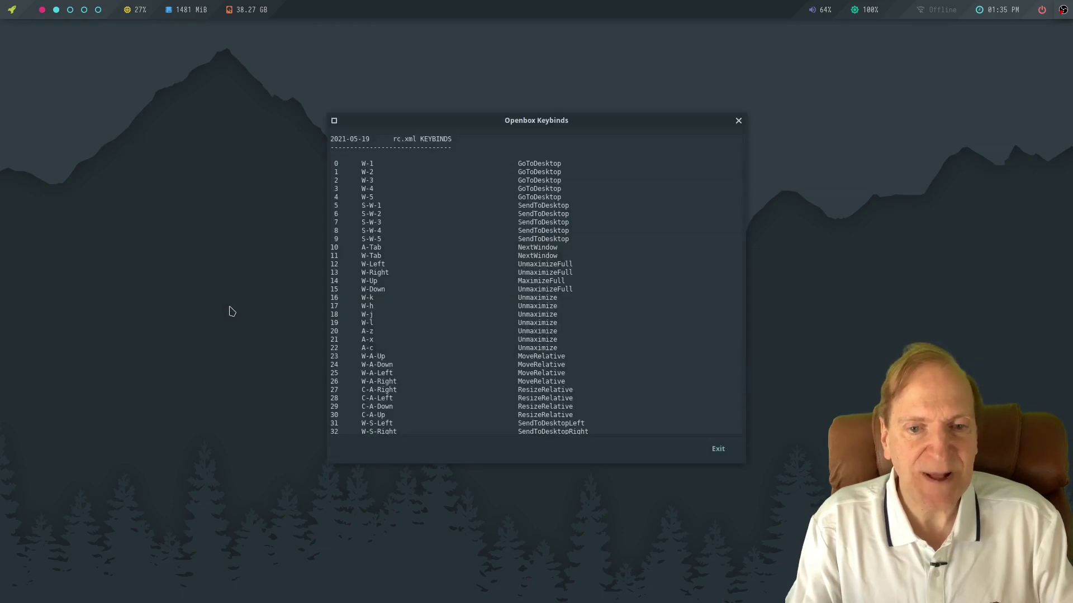
drag(503, 128, 590, 107)
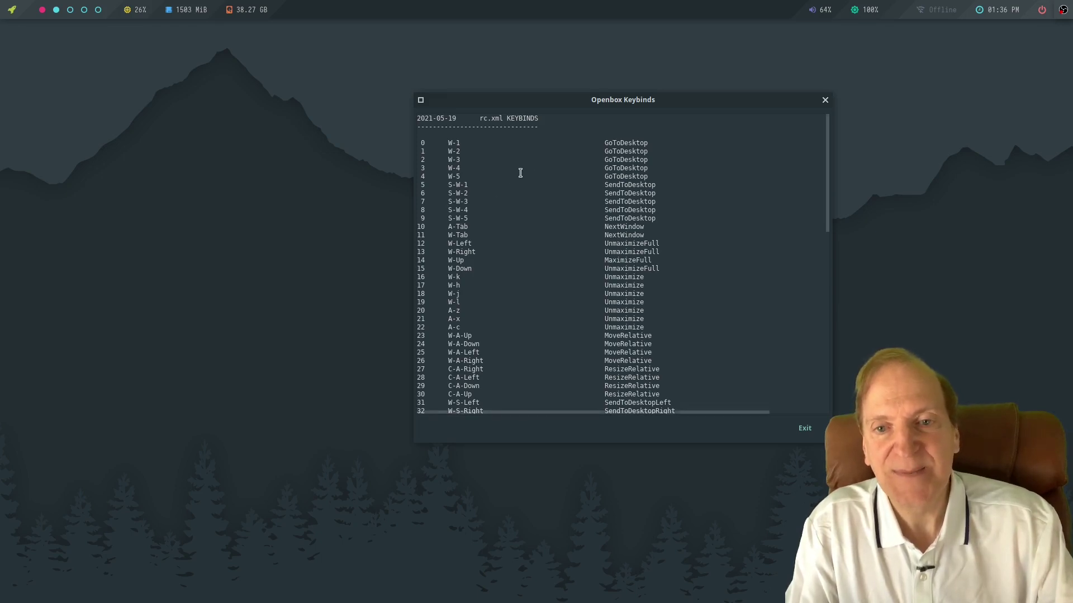
scroll(674, 286, down, 12)
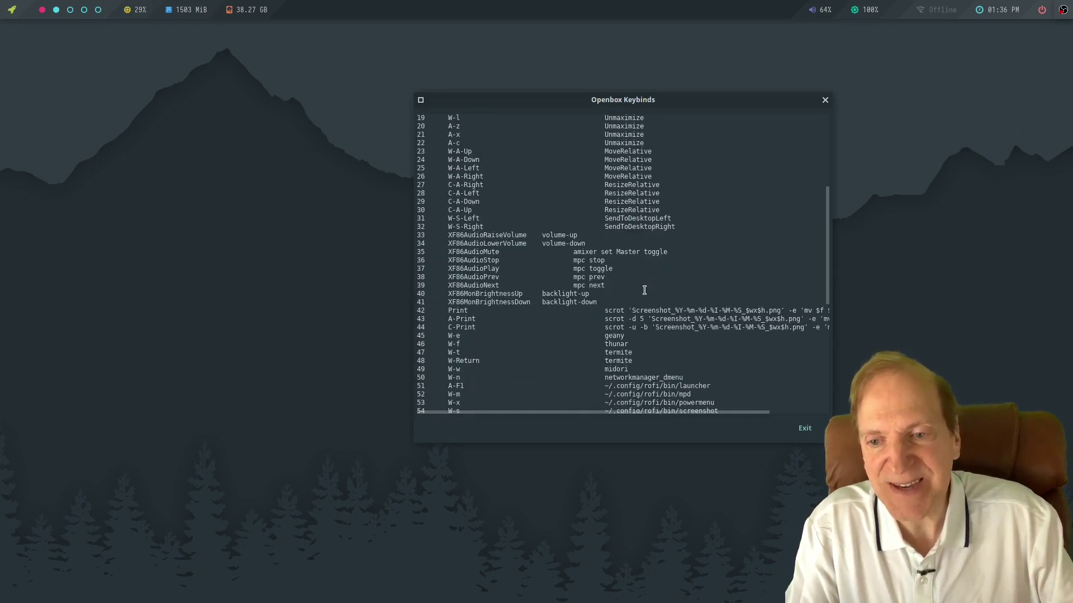
scroll(521, 200, down, 2)
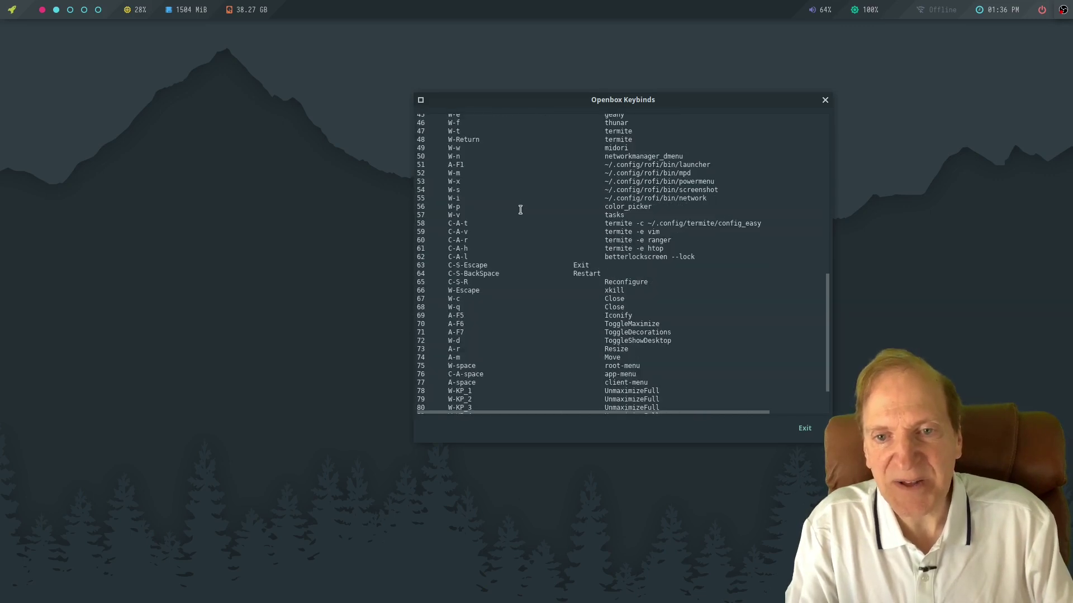
scroll(519, 209, up, 3)
scroll(650, 256, down, 7)
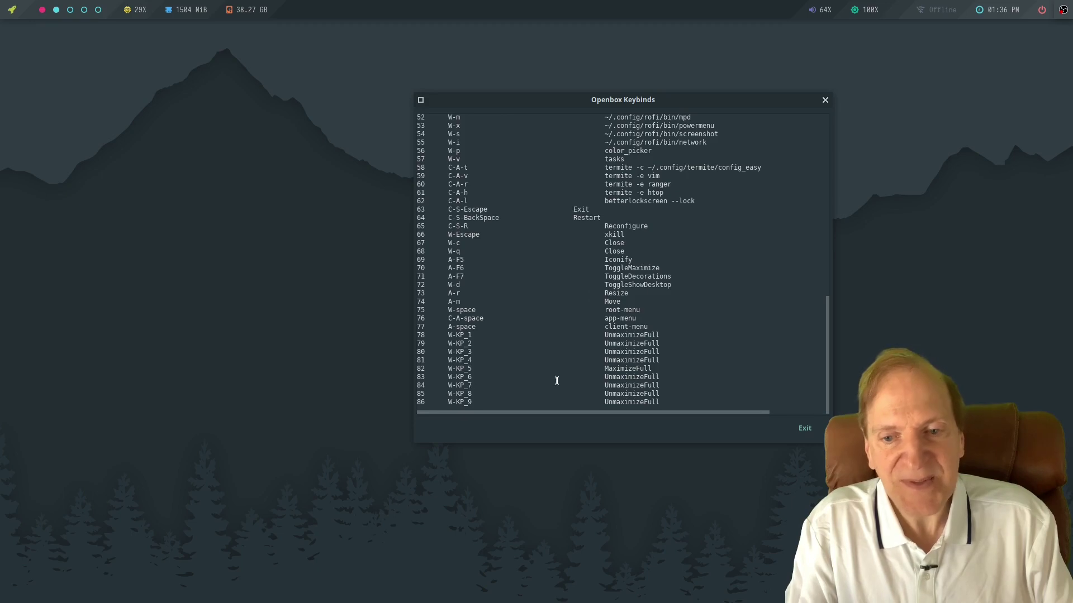
click(825, 102)
Show the Applications > Accessories submenu listing Bulk Rename, PCManFM, Leafpad, nitrogen, Thunar and Vim.
right_click(303, 223)
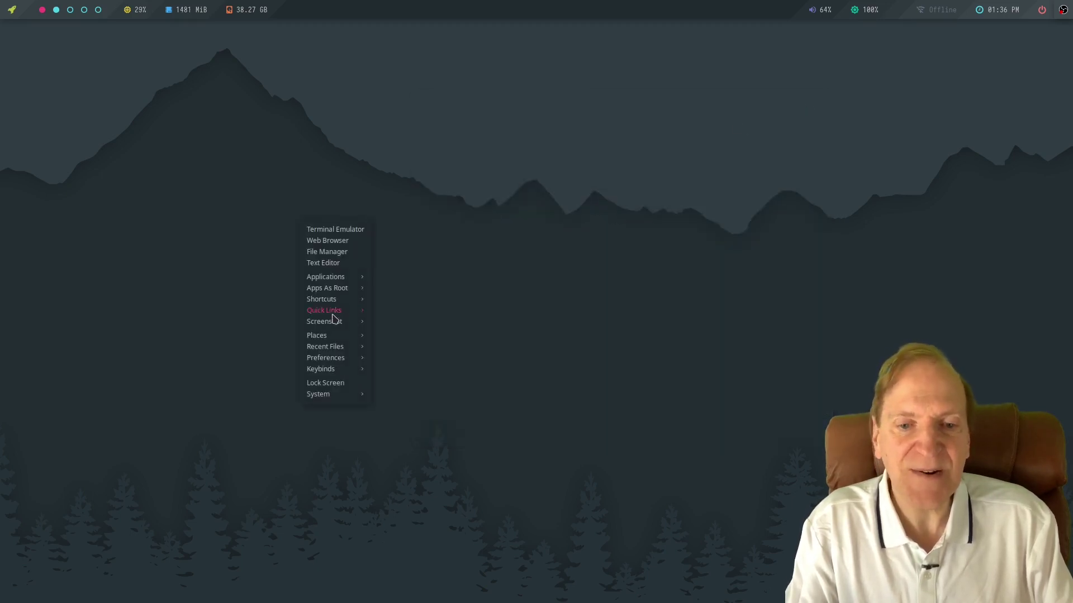
mouse_move(323, 375)
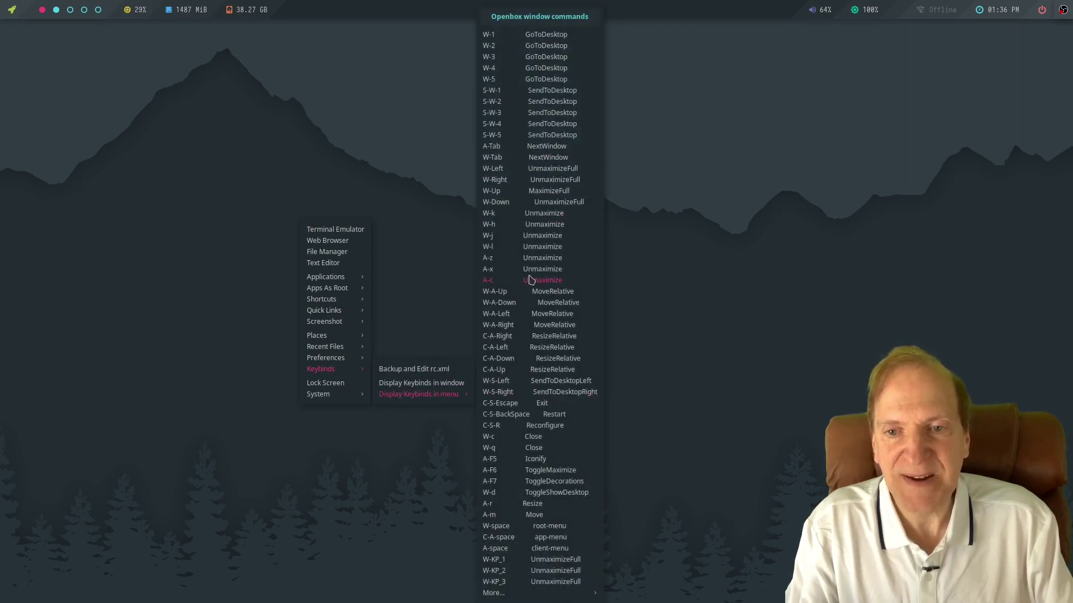
right_click(216, 162)
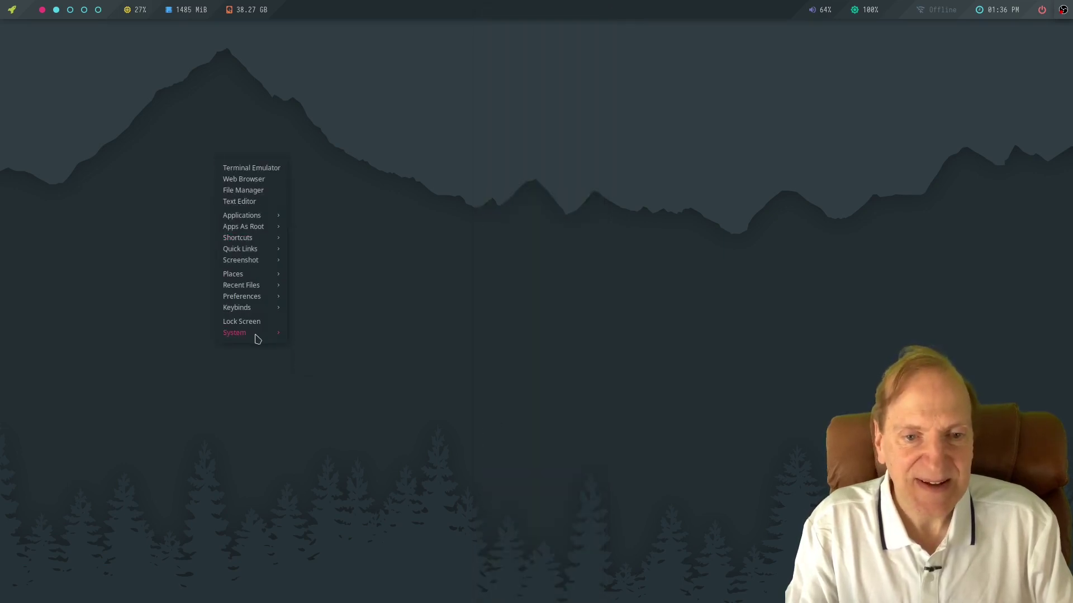
mouse_move(246, 217)
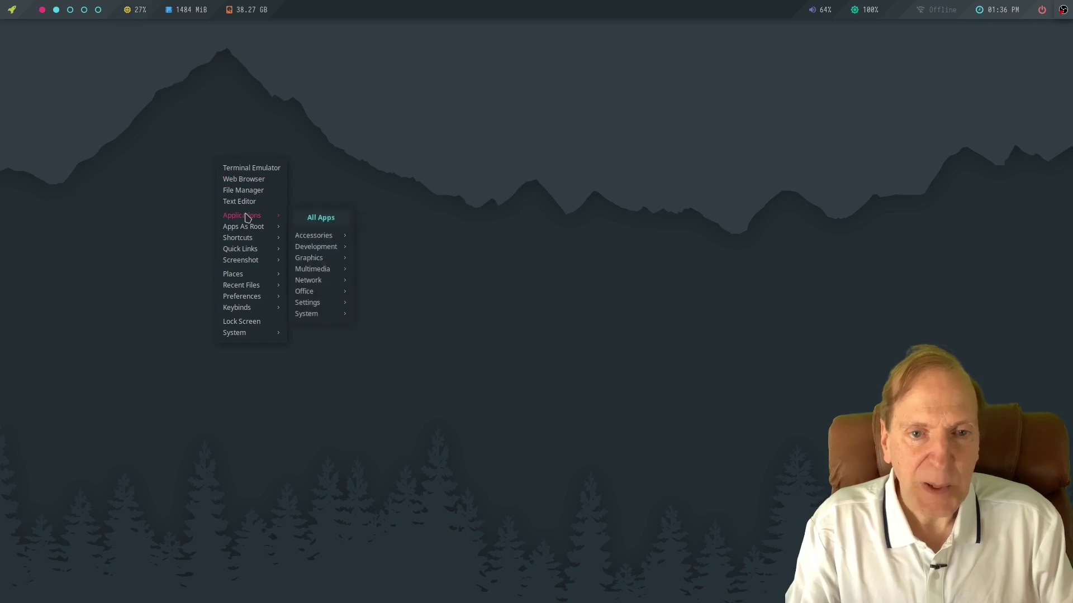
mouse_move(328, 239)
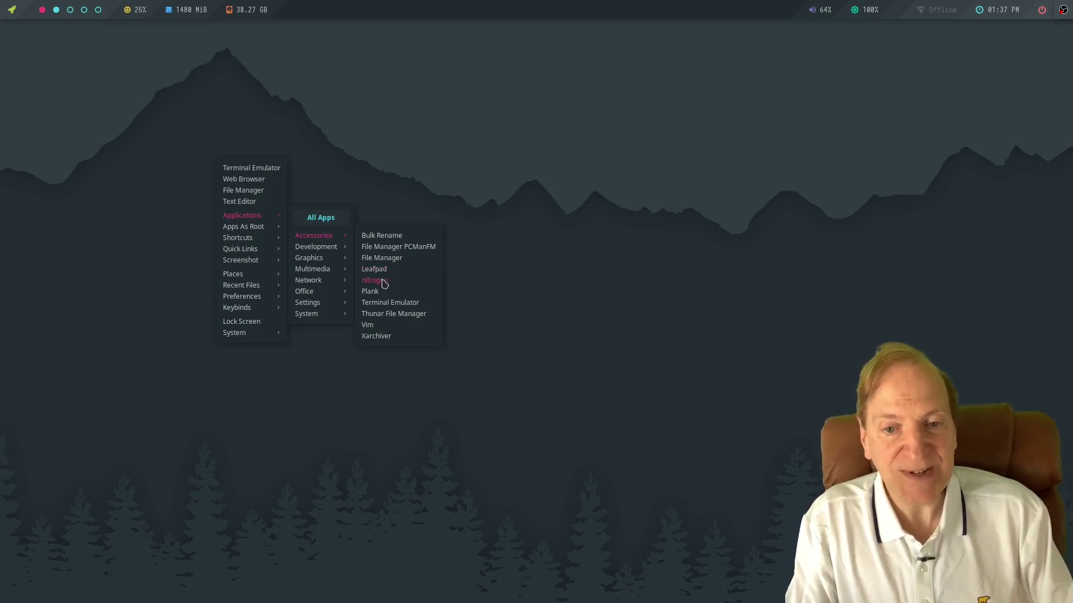
Launch Nitrogen, browse the wallpaper thumbnails, and close it without changing the background.
click(384, 281)
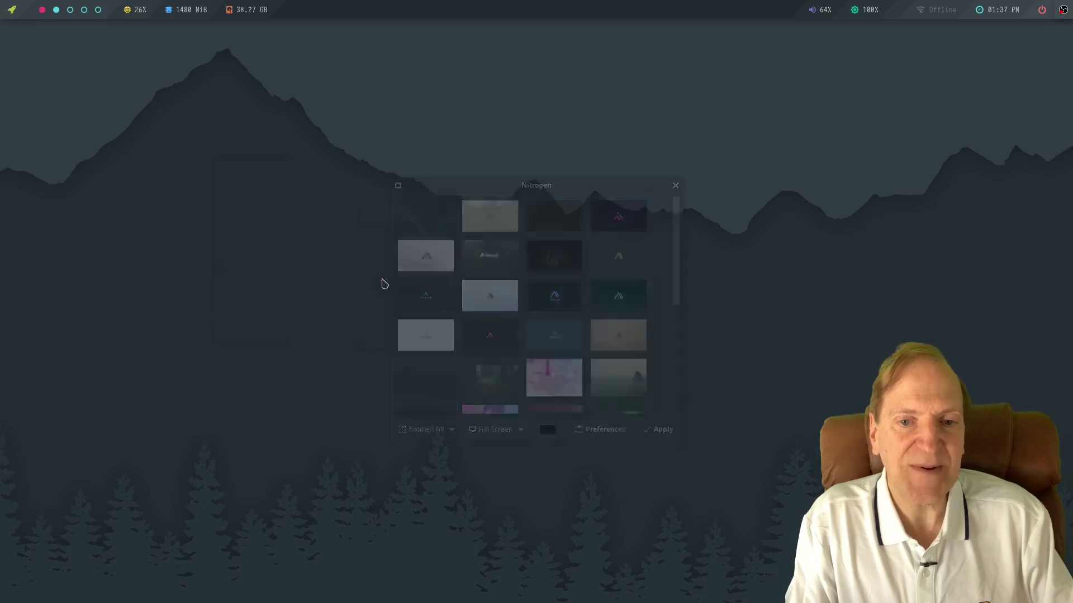
drag(555, 183, 500, 93)
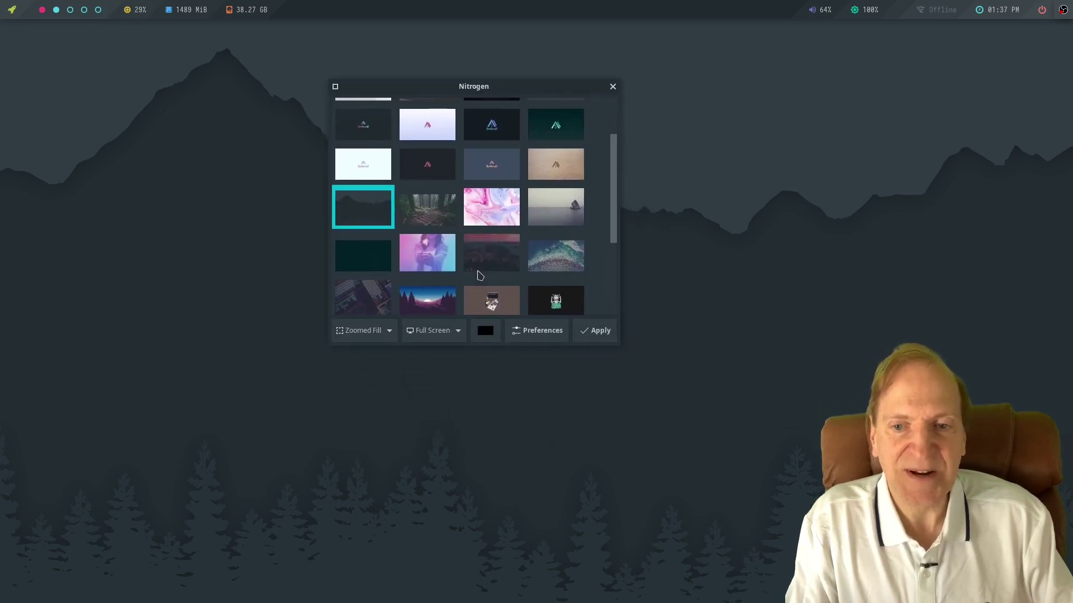
scroll(523, 223, down, 5)
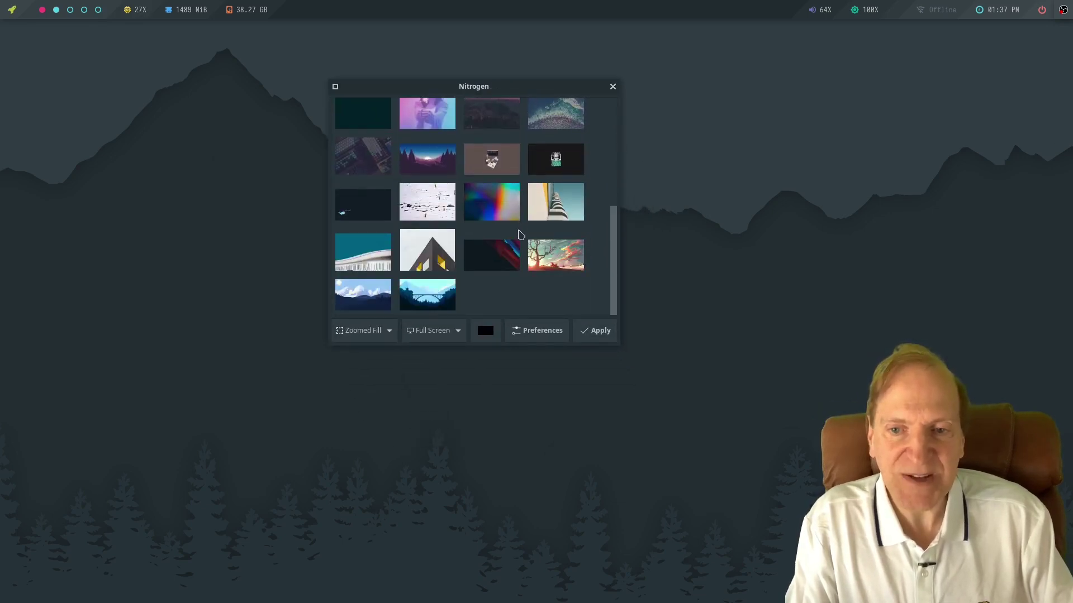
scroll(519, 235, up, 5)
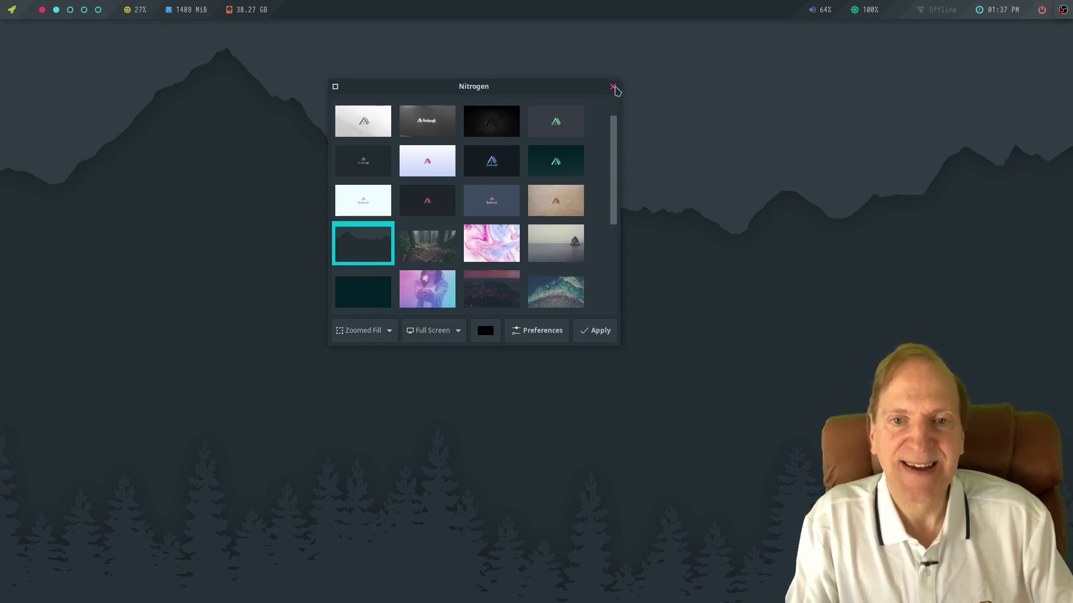
click(613, 87)
Browse the desktop menu, then reveal the Plank dock and open its options menu.
right_click(313, 161)
mouse_move(355, 226)
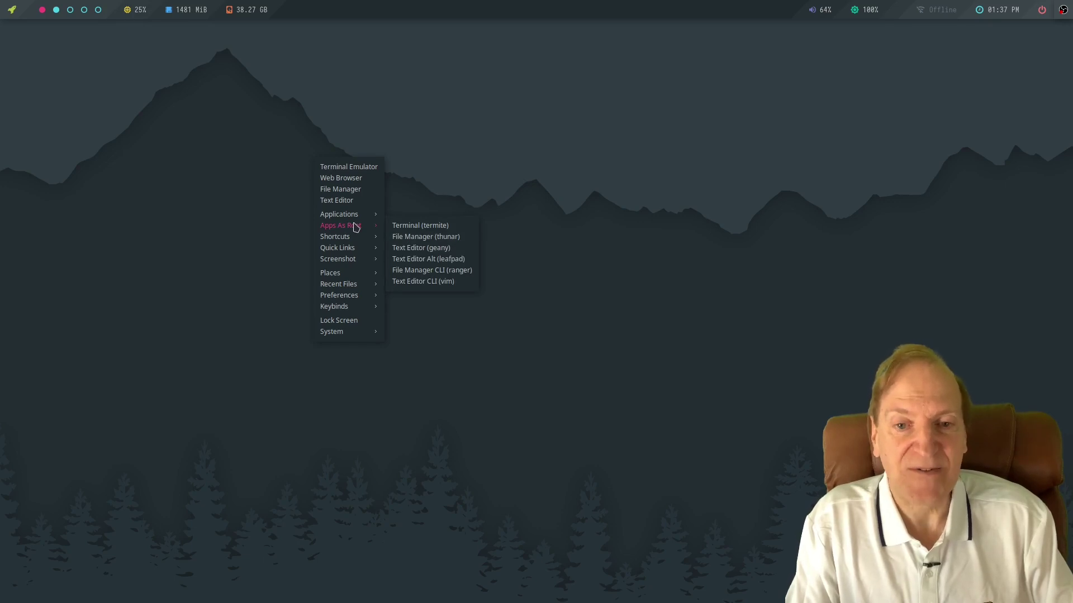
mouse_move(348, 260)
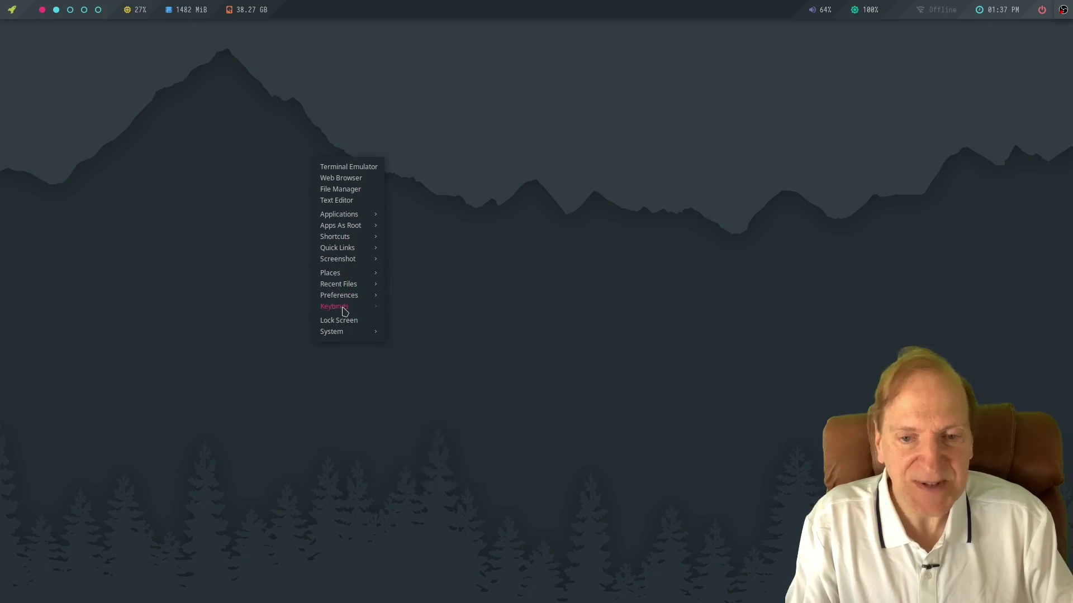
mouse_move(345, 311)
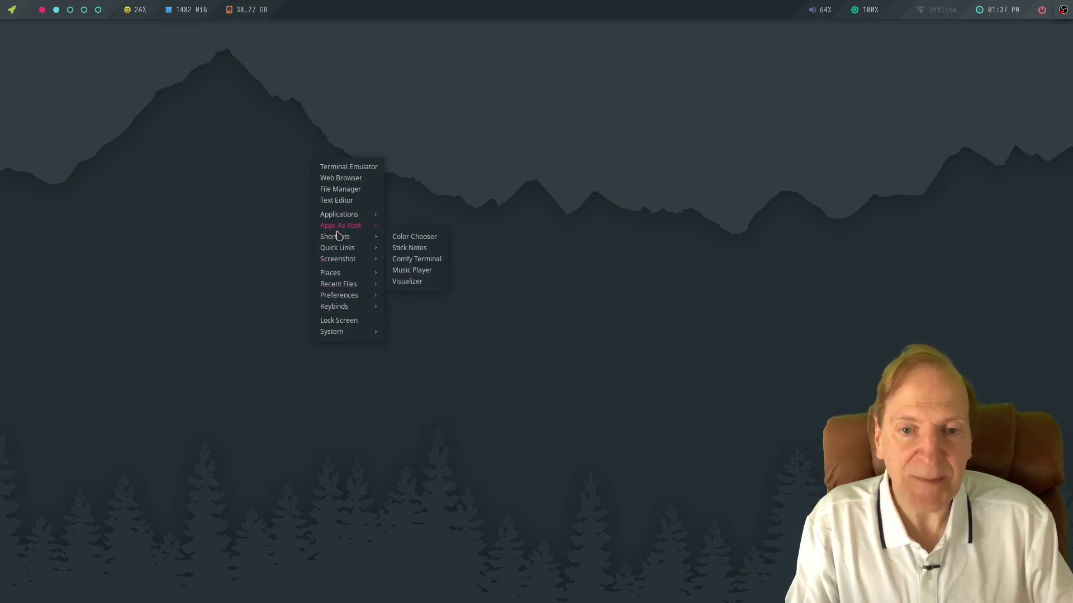
mouse_move(410, 234)
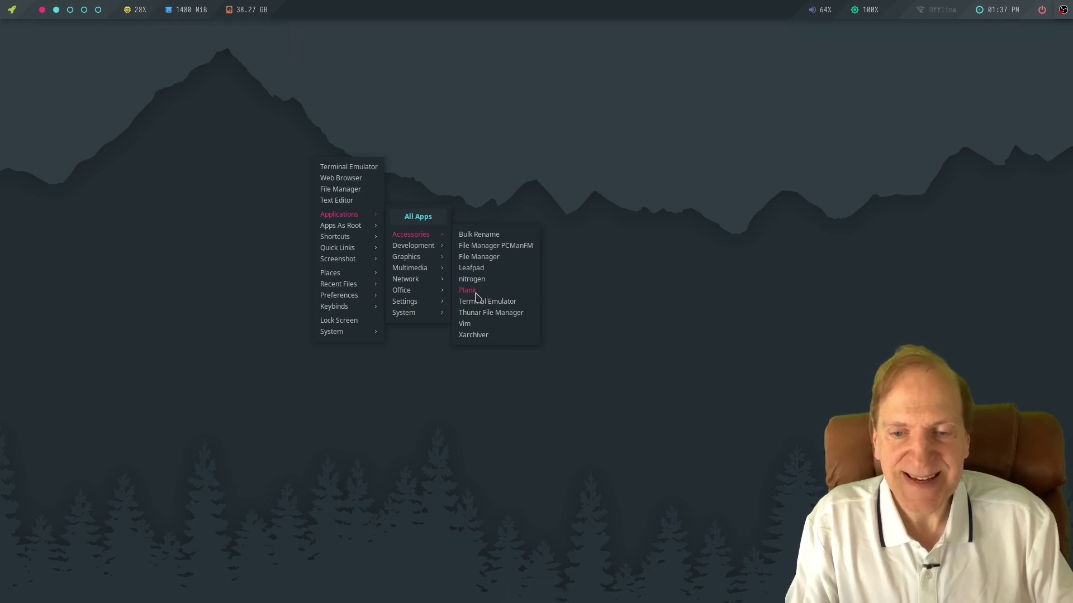
mouse_move(530, 597)
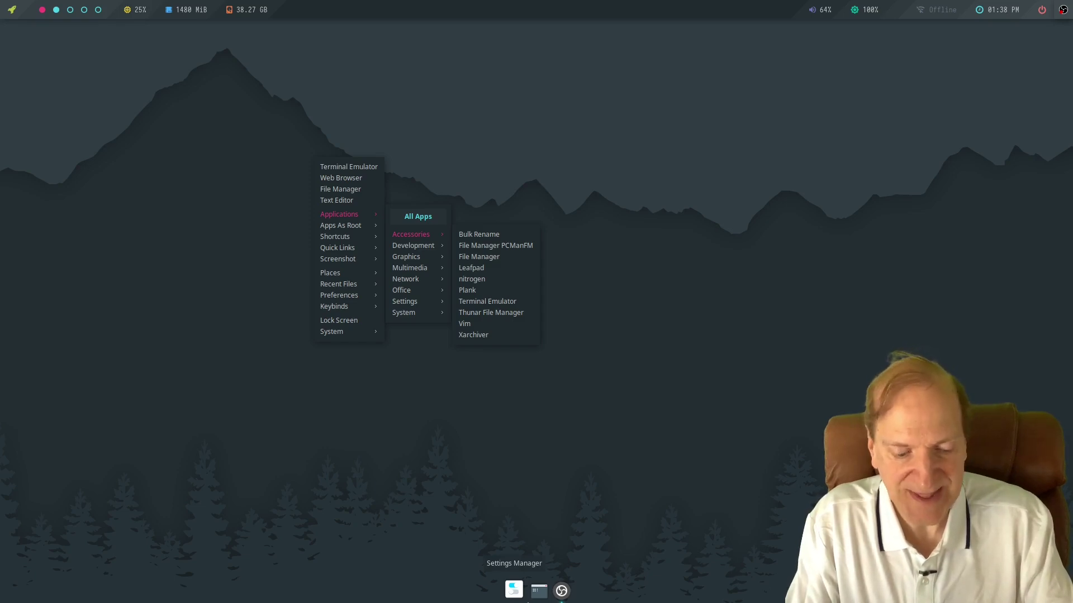
click(527, 602)
right_click(527, 601)
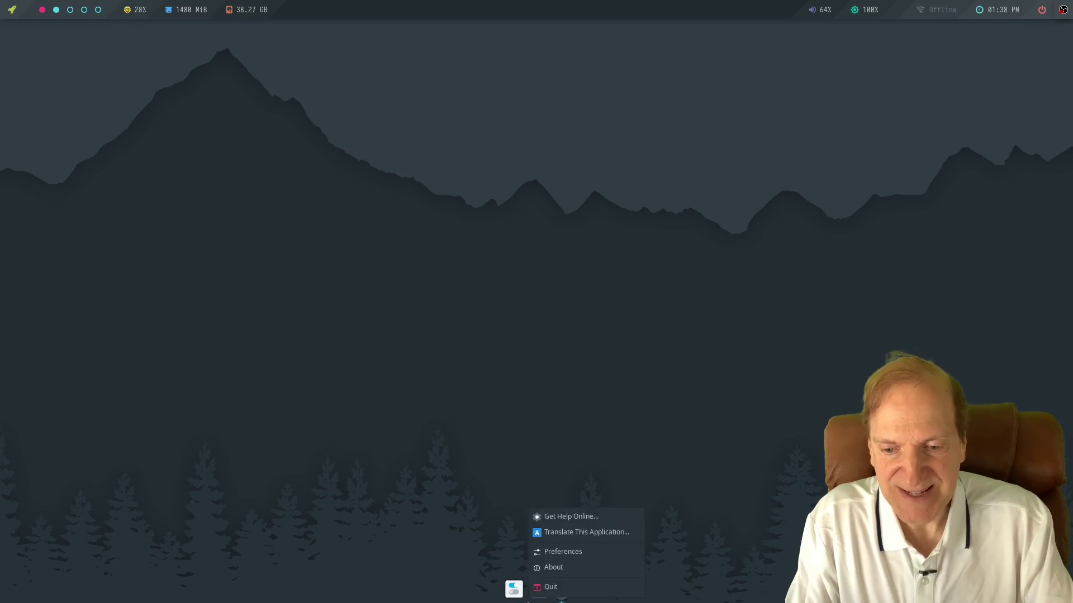
Open Plank preferences and set Hide Dock to Intellihide.
click(561, 551)
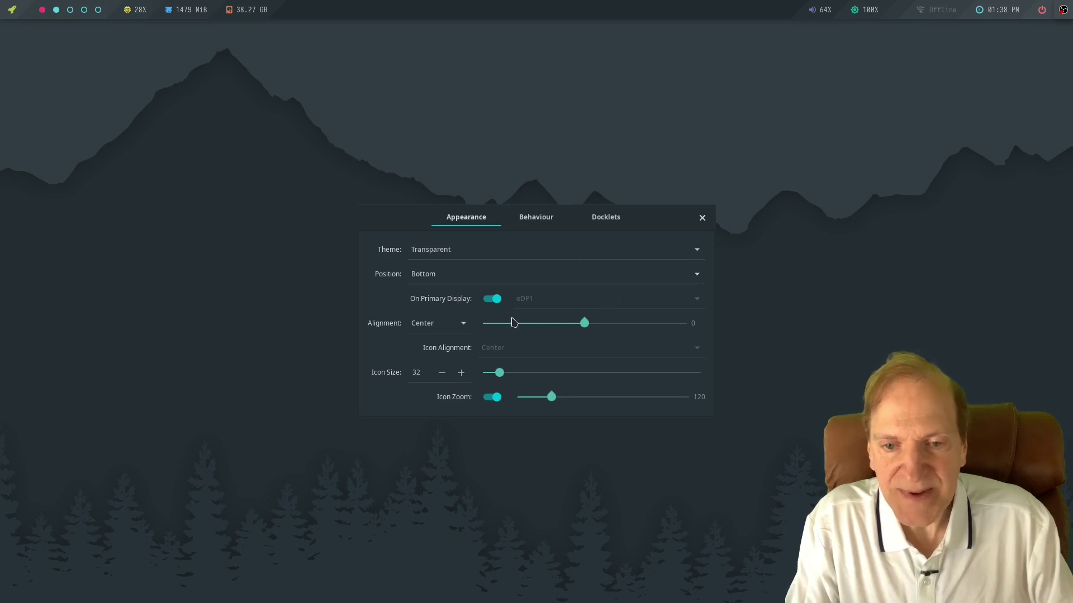
click(537, 219)
click(629, 265)
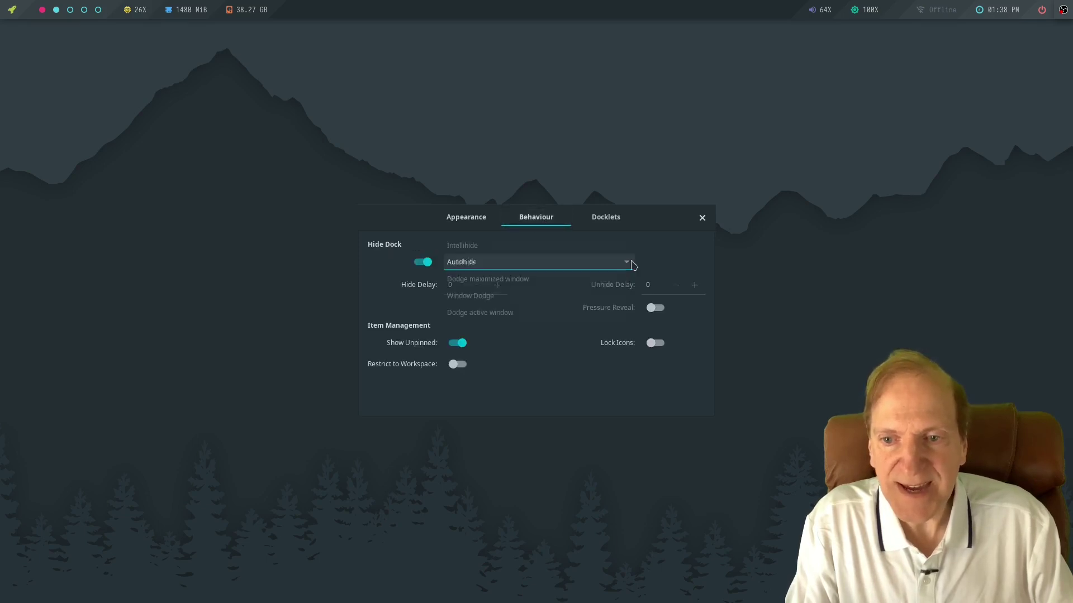
click(473, 248)
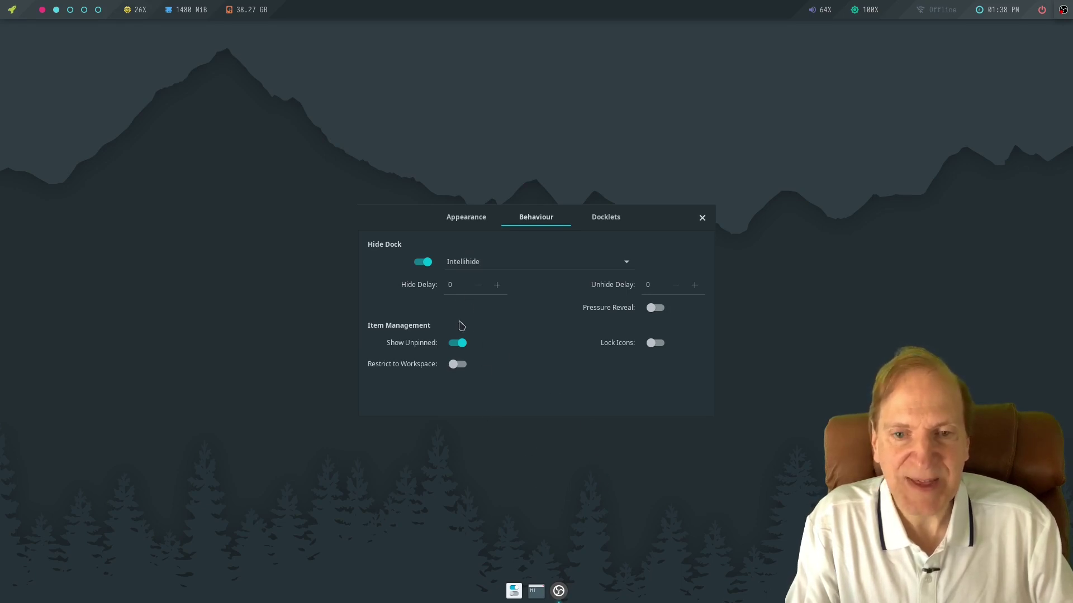
Try the Matte, Gtk+ and Adapta dock themes, then settle on Default.
click(466, 218)
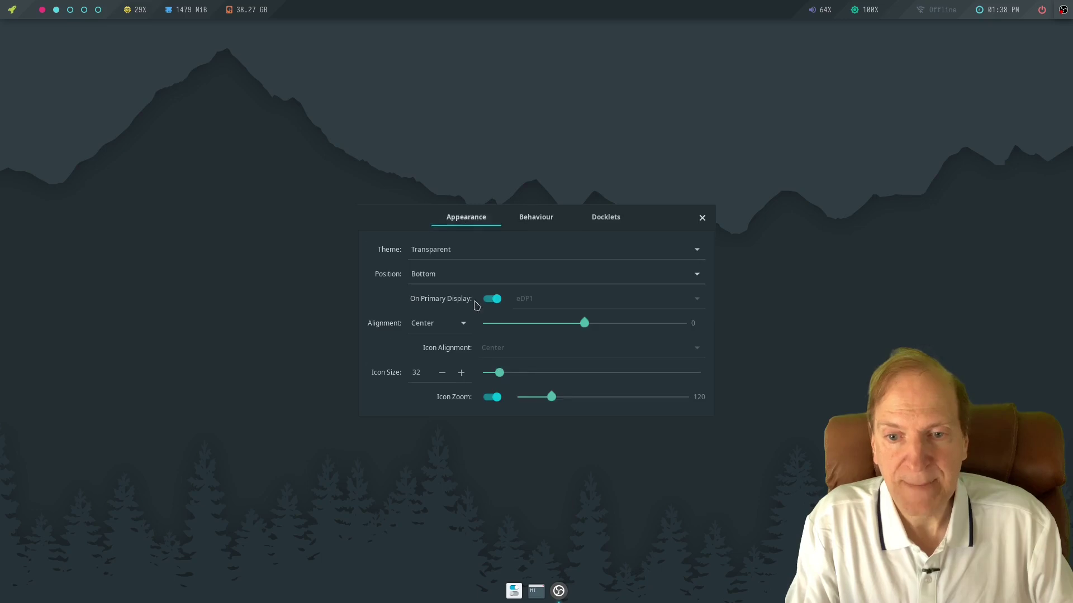
click(695, 251)
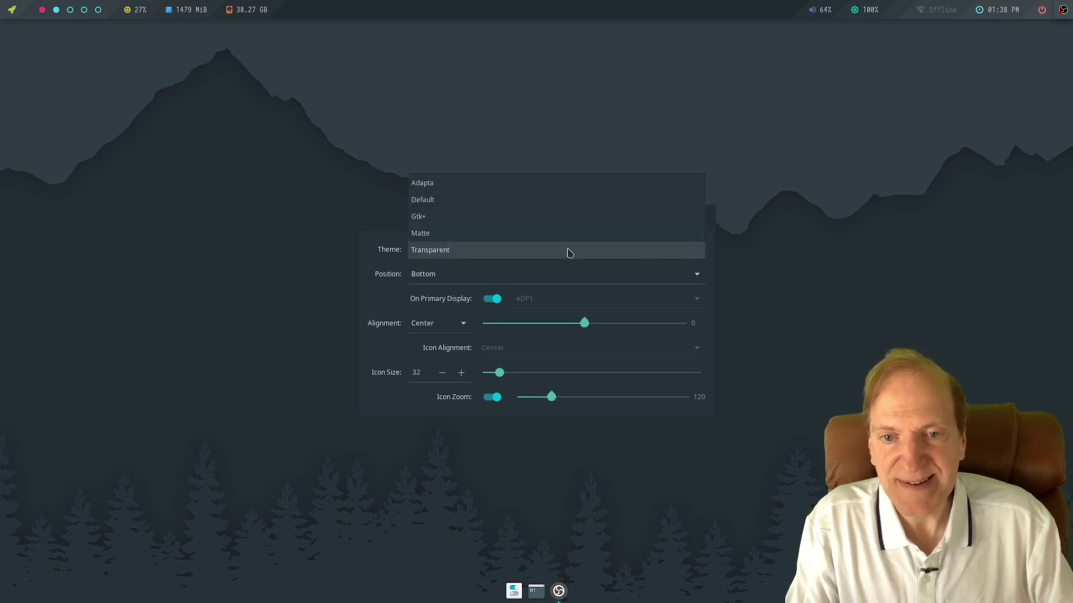
click(467, 237)
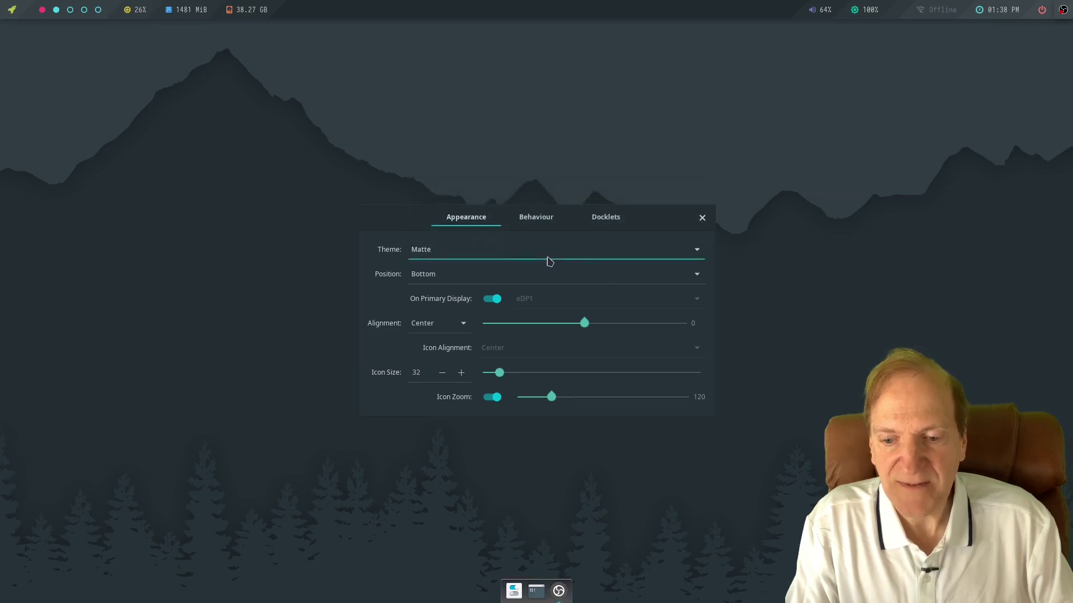
click(697, 249)
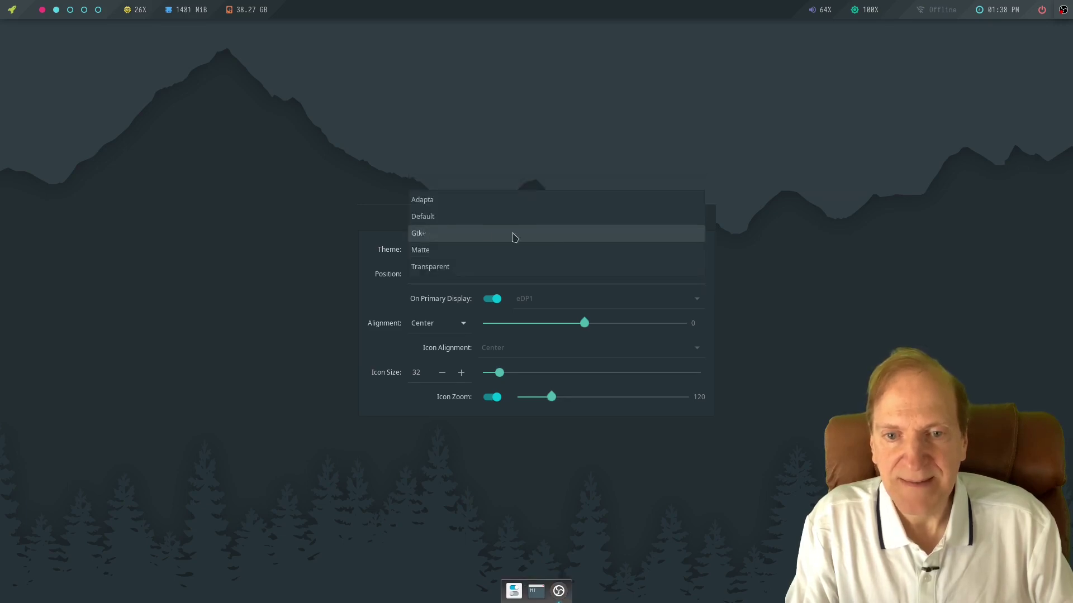
click(477, 234)
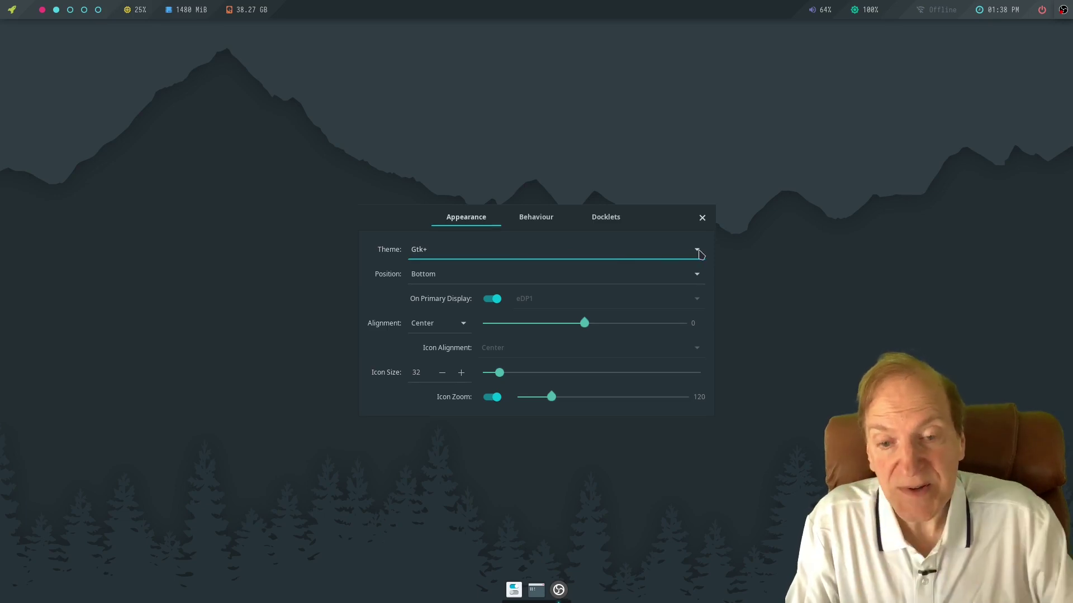
click(621, 261)
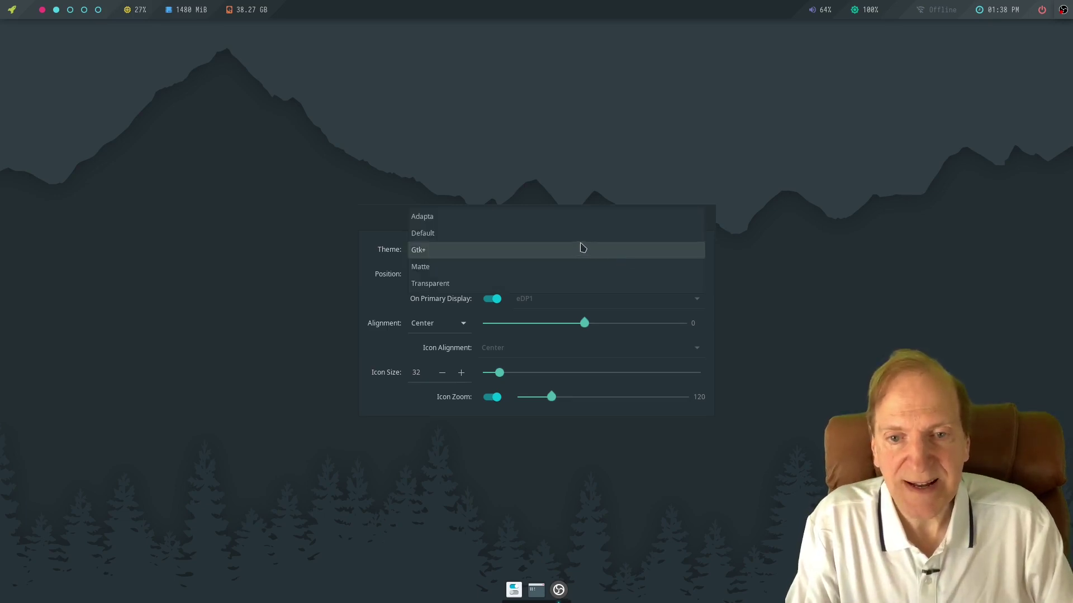
click(547, 233)
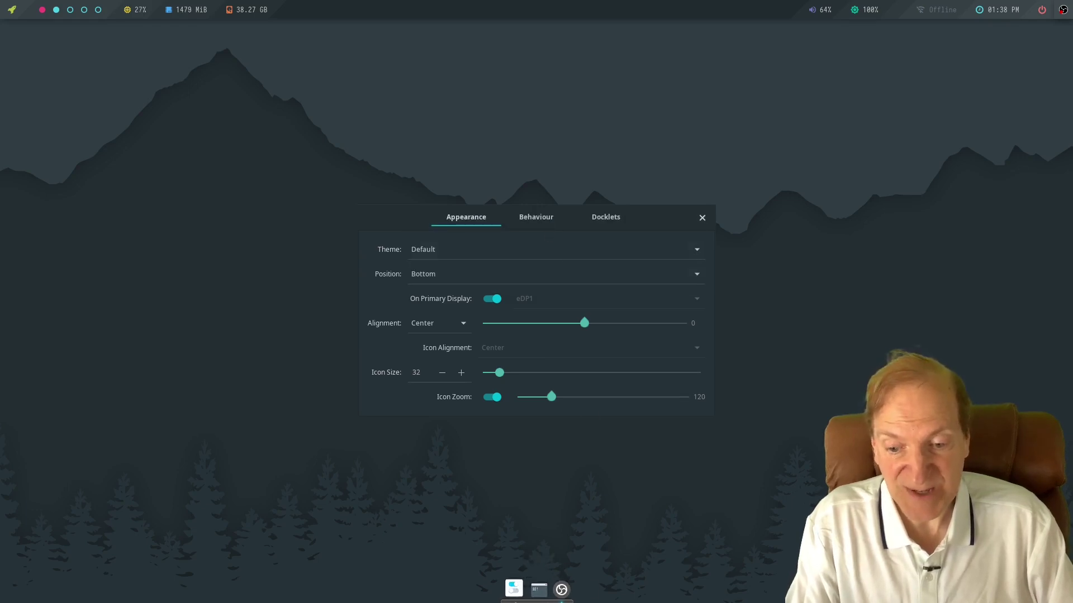
click(659, 250)
click(671, 240)
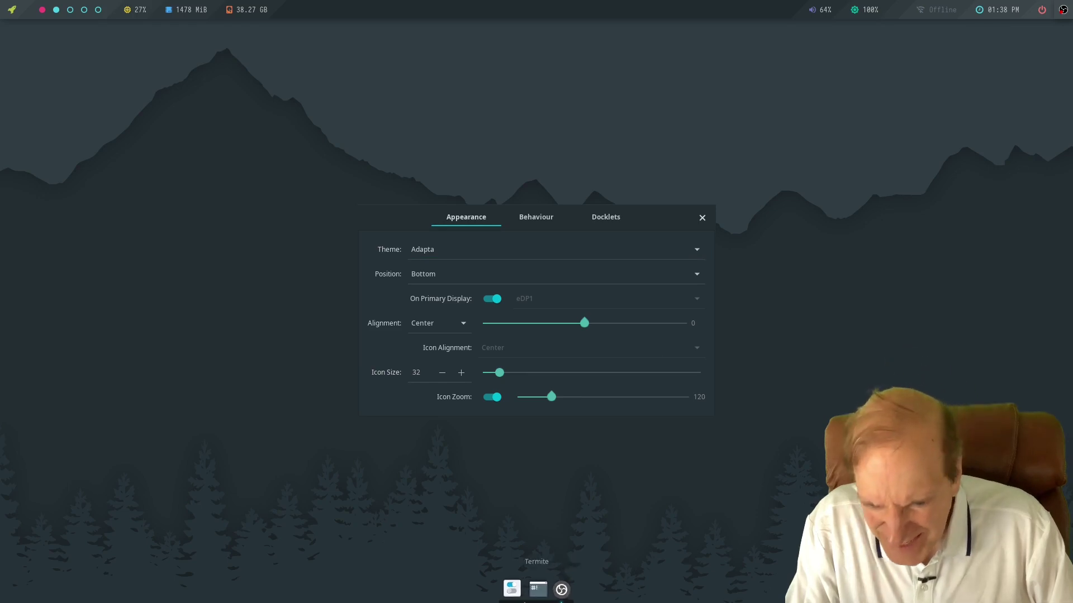
click(695, 251)
click(688, 267)
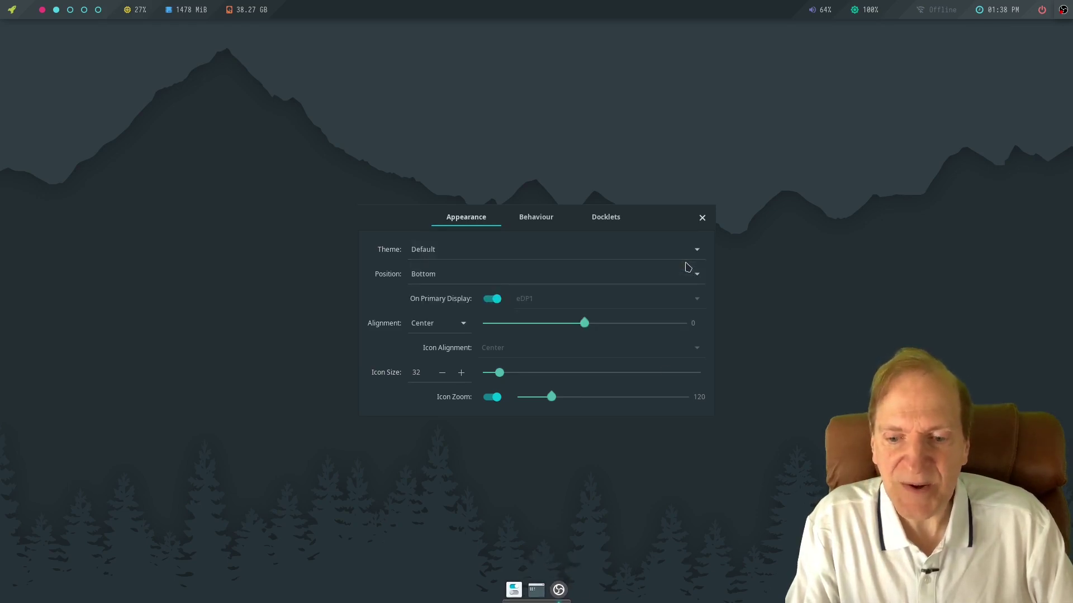
Enlarge the dock icons to size 38.
click(461, 373)
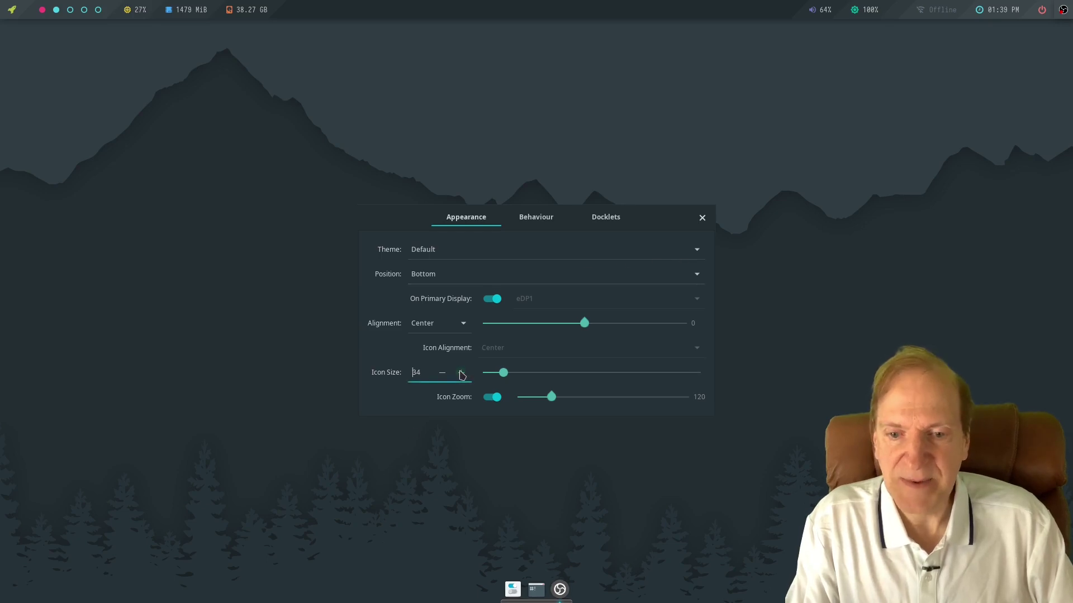
click(461, 373)
click(461, 373)
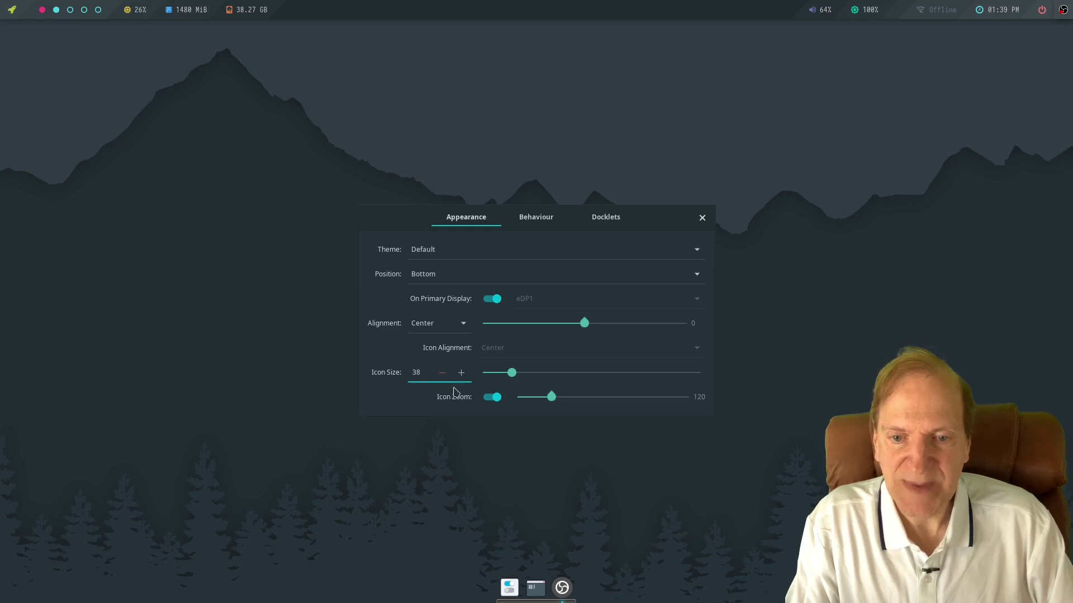
Close Plank preferences and show the Applications > Settings submenu from the desktop menu.
click(702, 219)
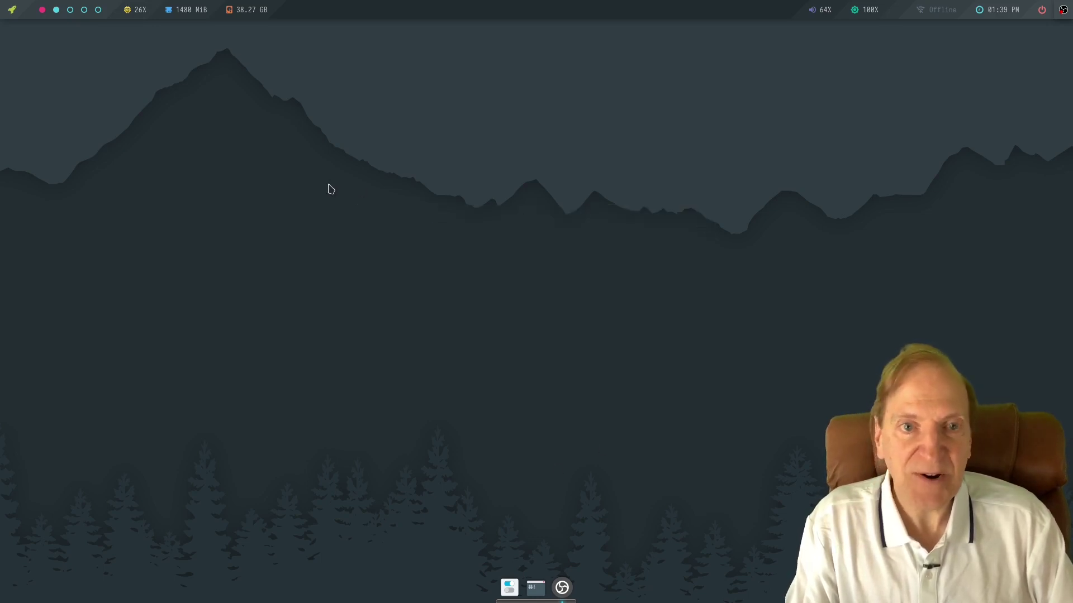
right_click(199, 122)
mouse_move(223, 175)
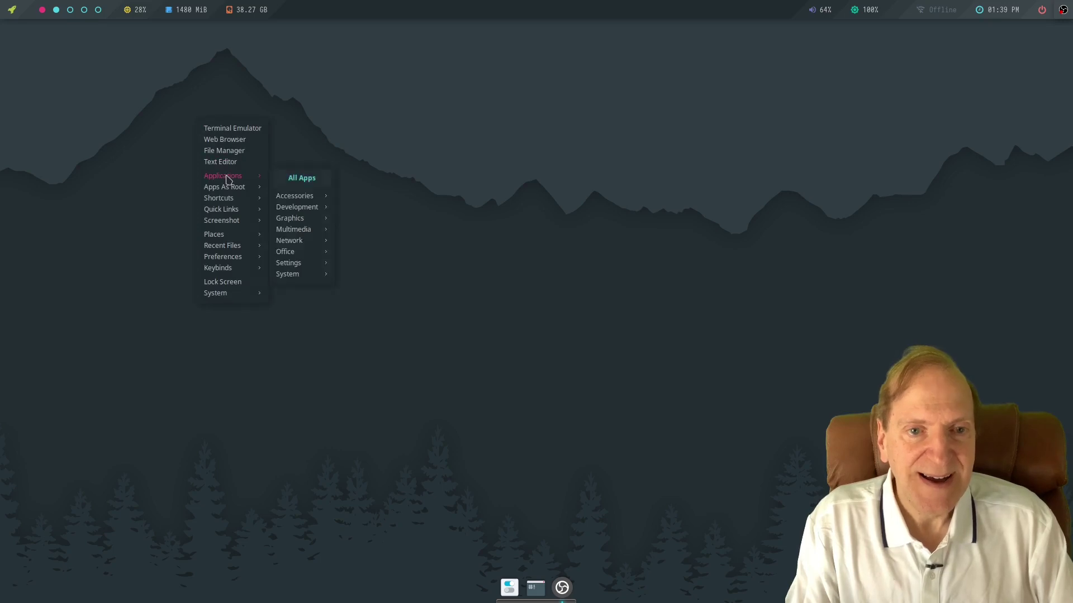
mouse_move(290, 196)
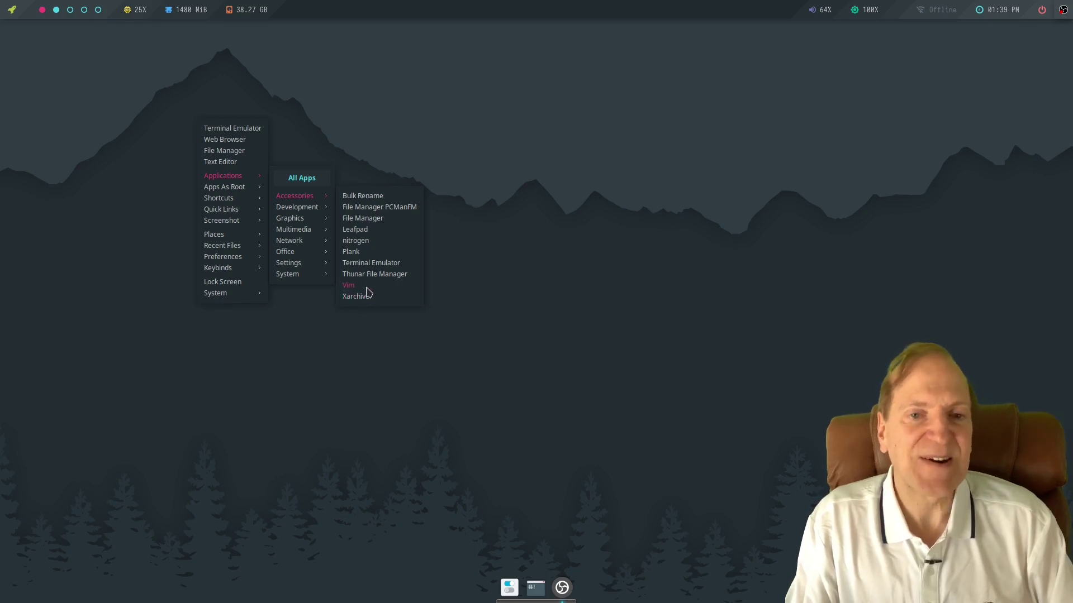
mouse_move(311, 214)
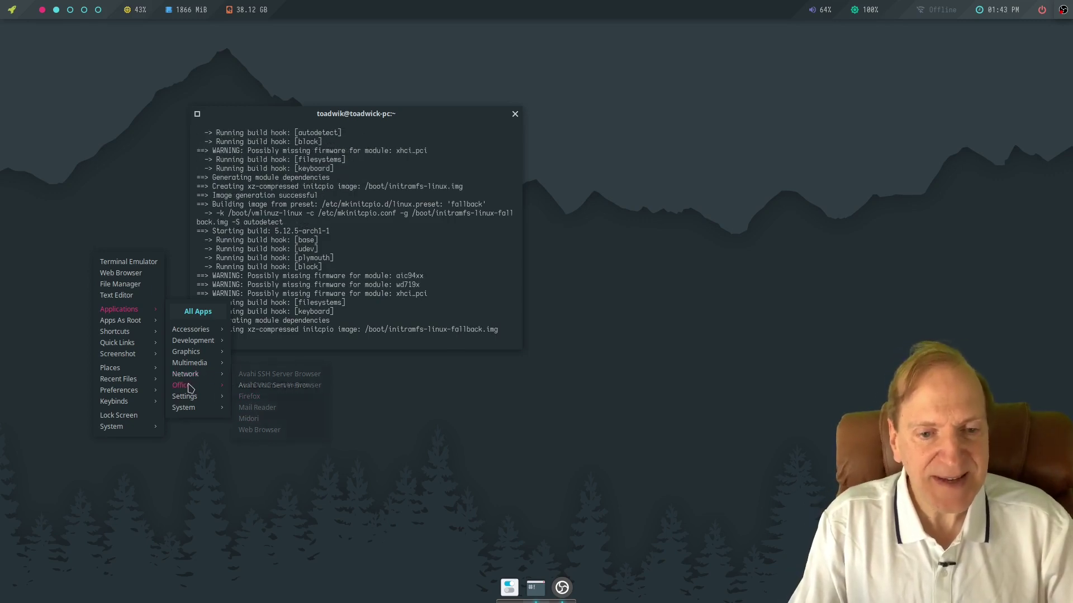
mouse_move(190, 388)
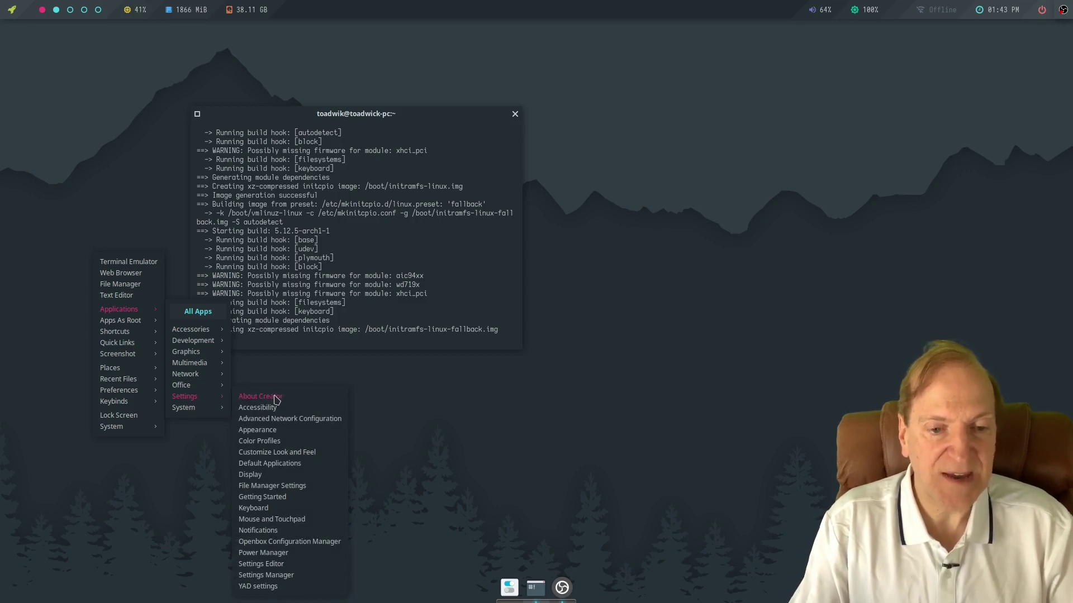
Open the About Creator page, then close its browser window from the dock.
click(275, 398)
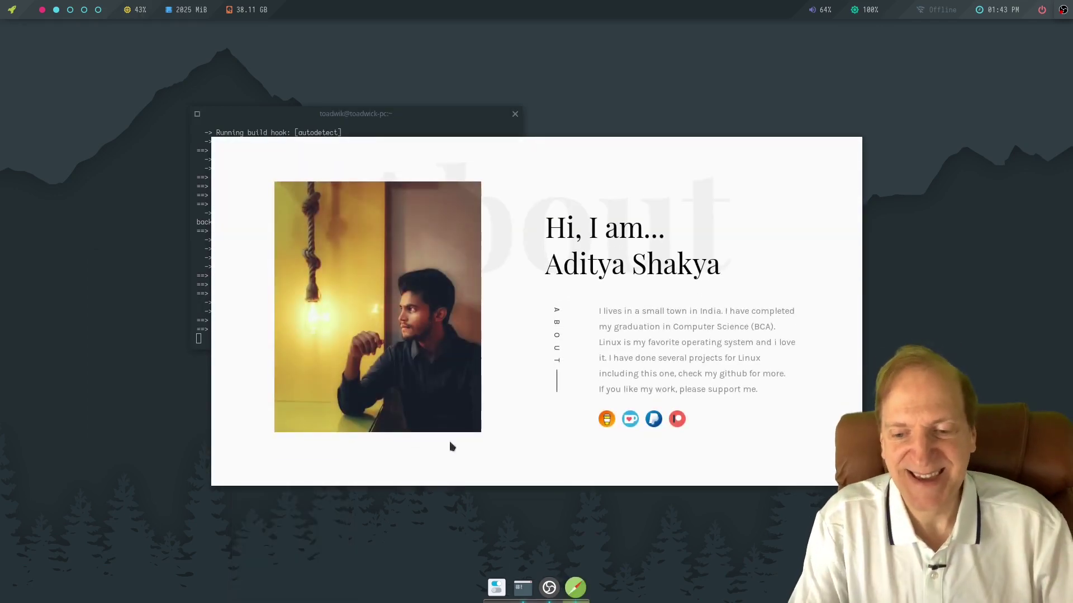
right_click(581, 585)
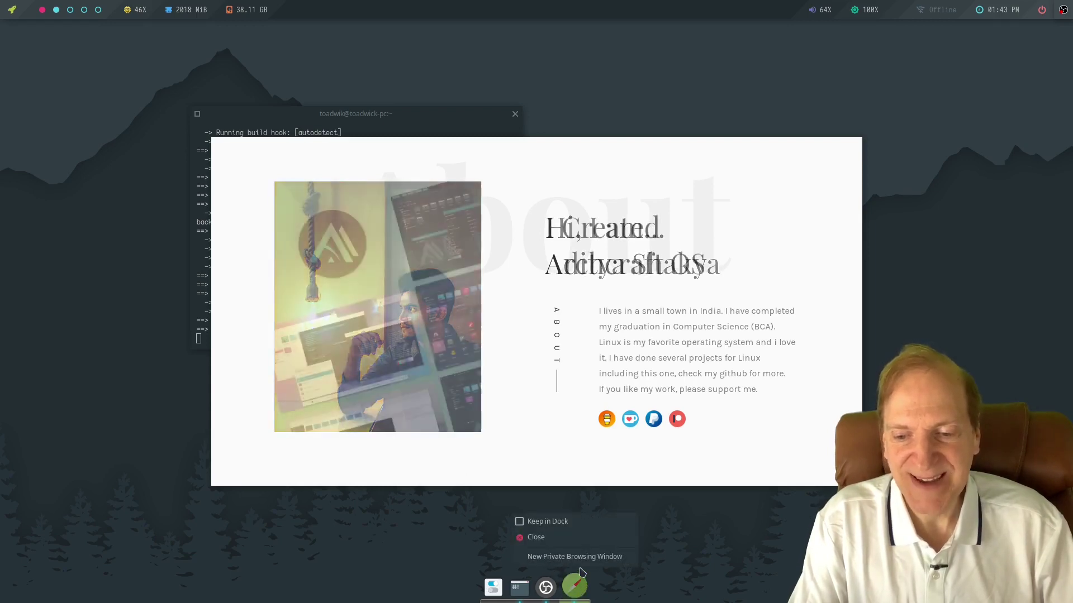
click(545, 538)
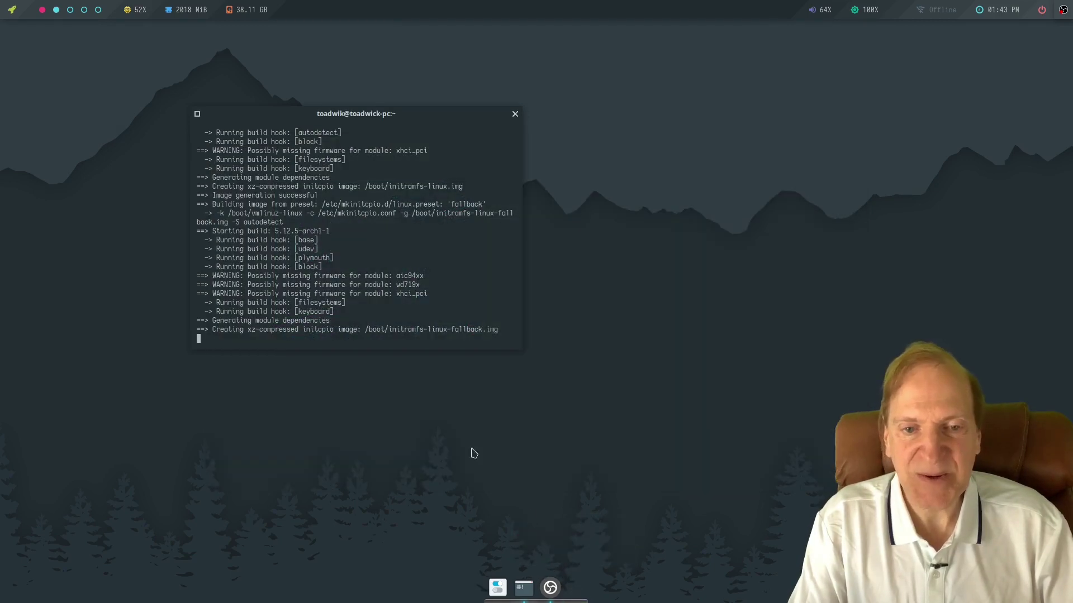
Launch Settings Manager from the desktop menu under Applications > Settings.
right_click(338, 430)
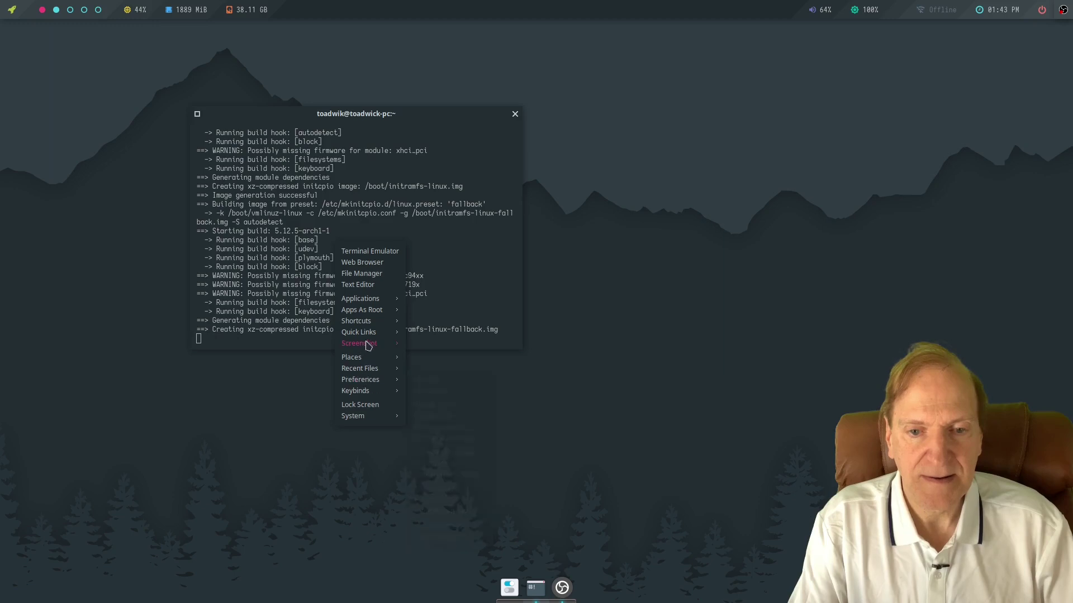
mouse_move(363, 301)
mouse_move(433, 393)
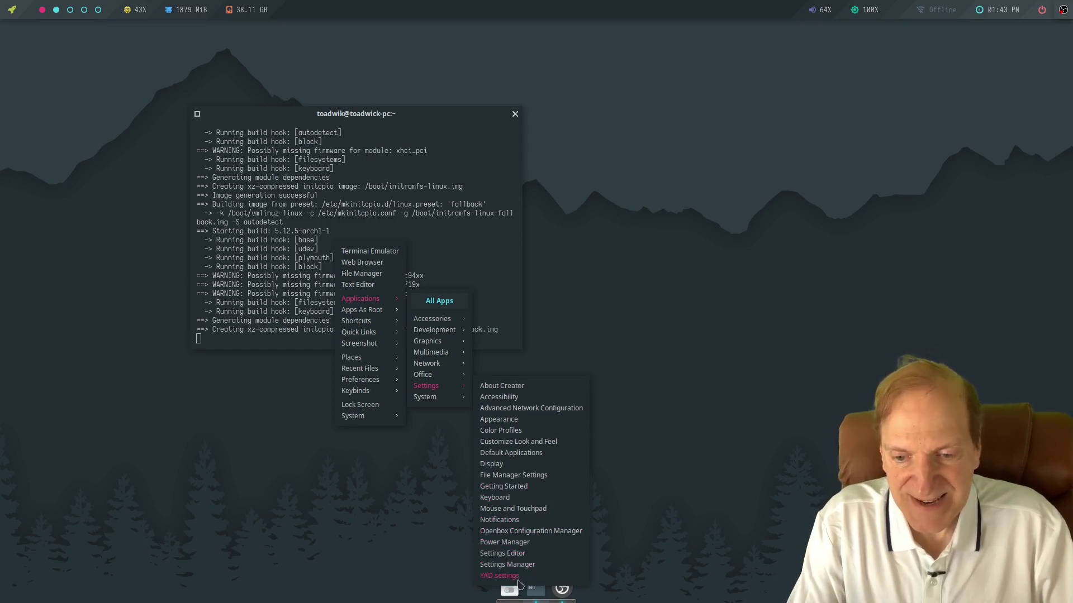
click(519, 565)
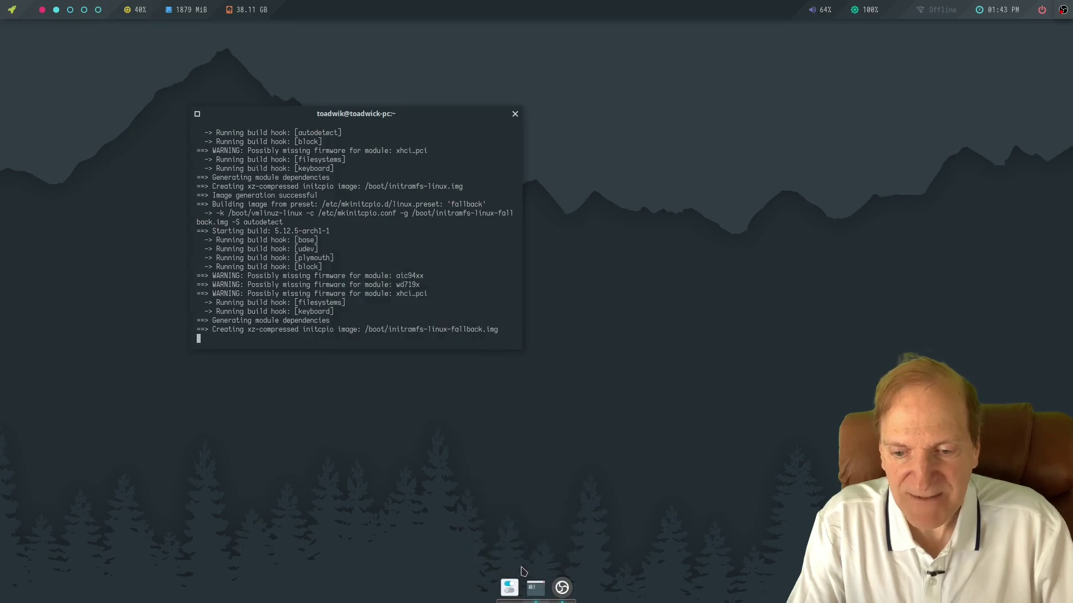
Move the Settings window up-left, then launch Advanced Network Configuration from the desktop menu's Settings submenu.
drag(738, 144, 600, 68)
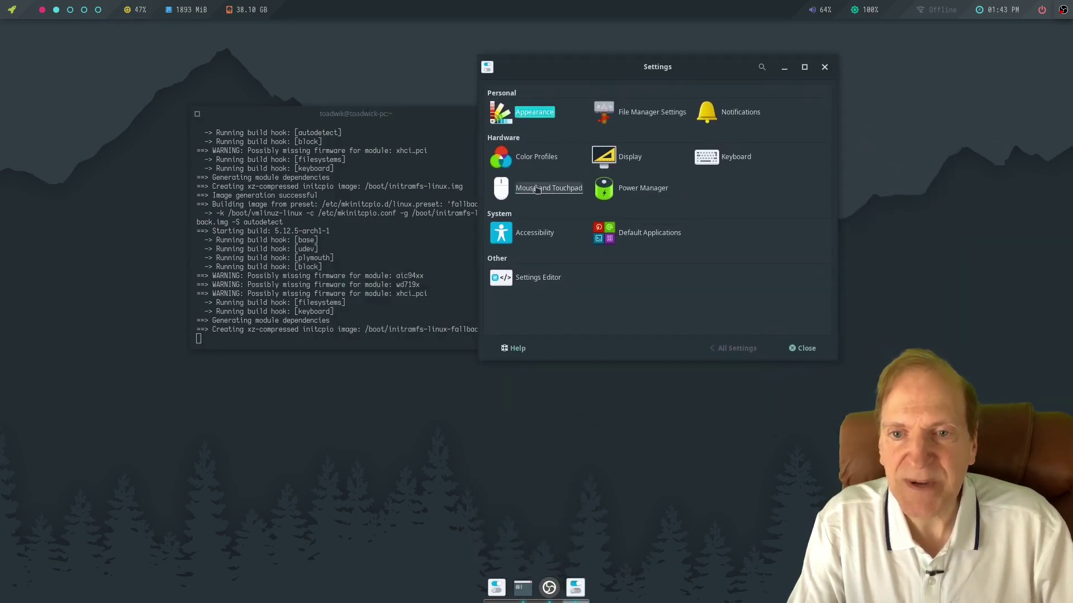
right_click(369, 391)
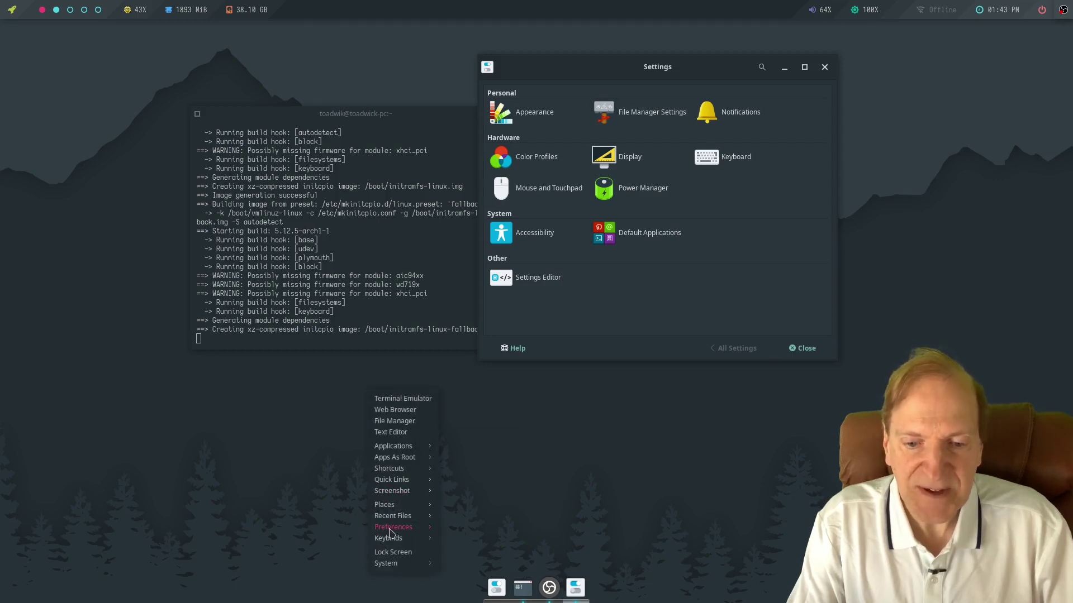
mouse_move(404, 461)
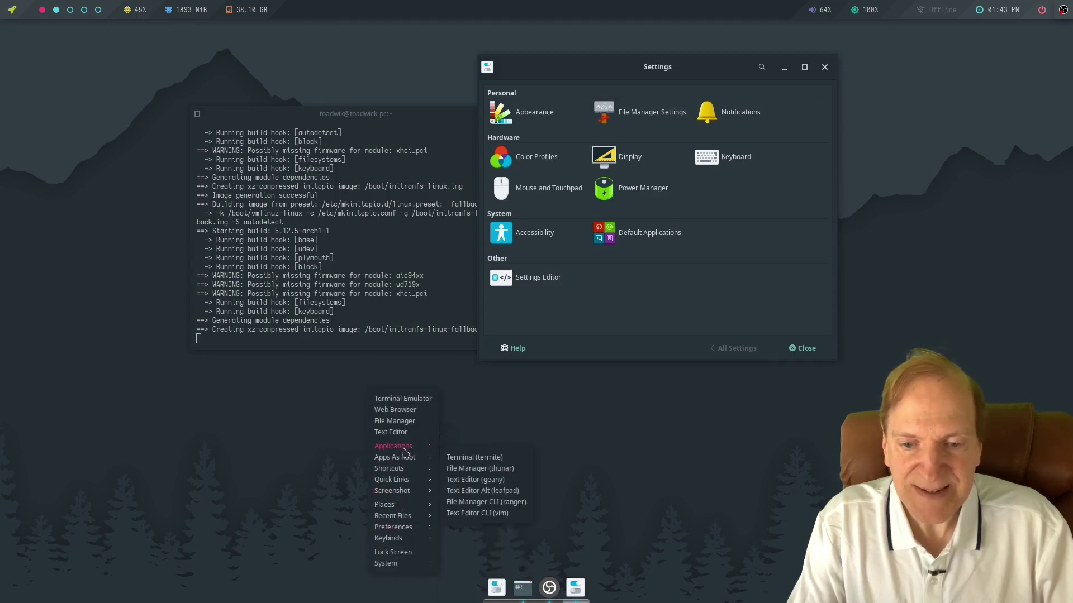
mouse_move(466, 547)
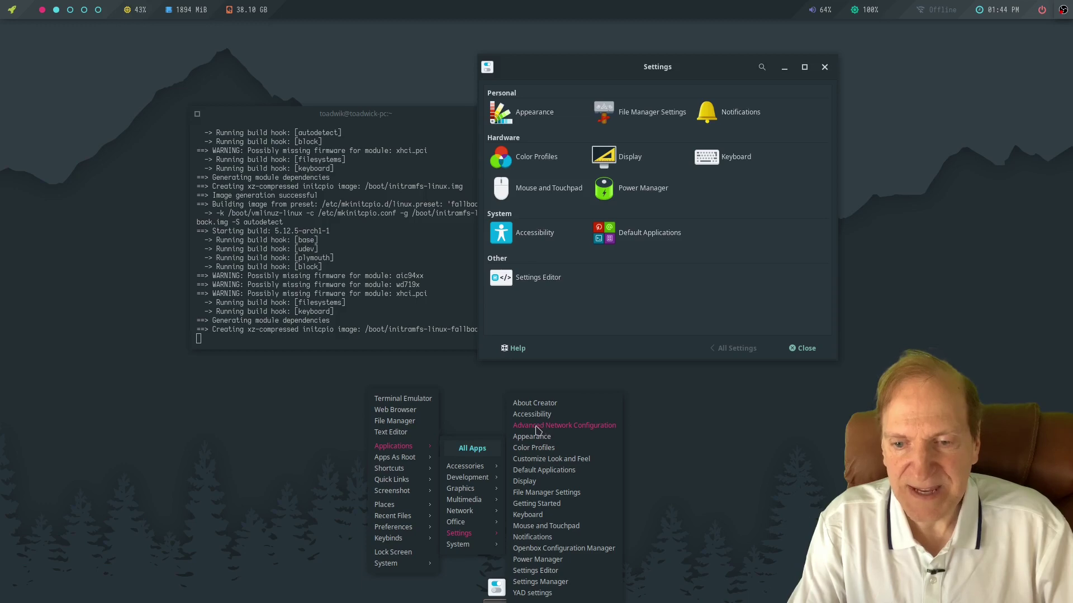
click(563, 428)
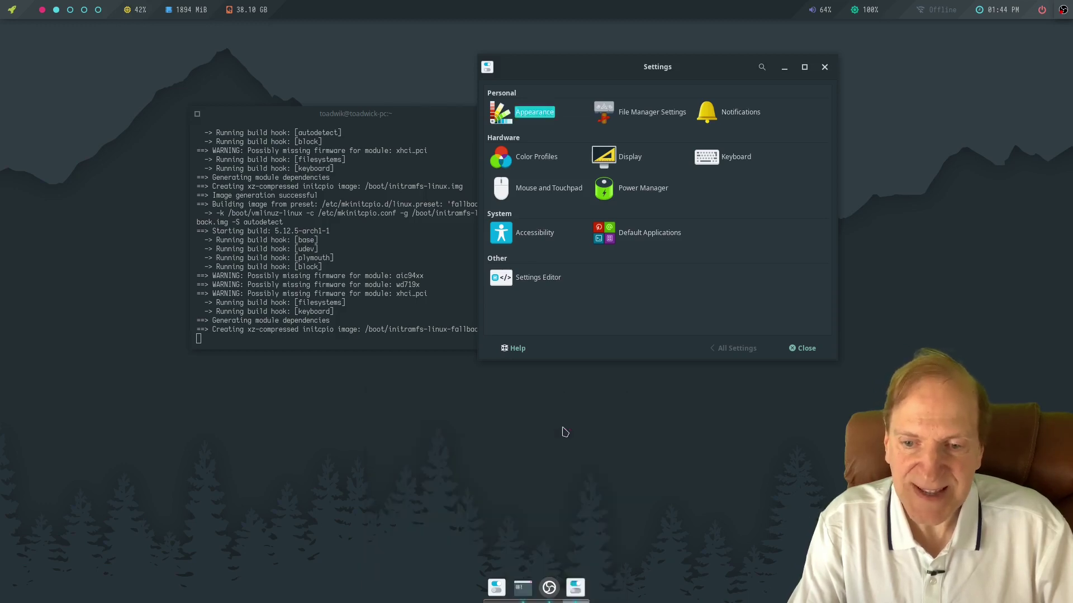
click(429, 252)
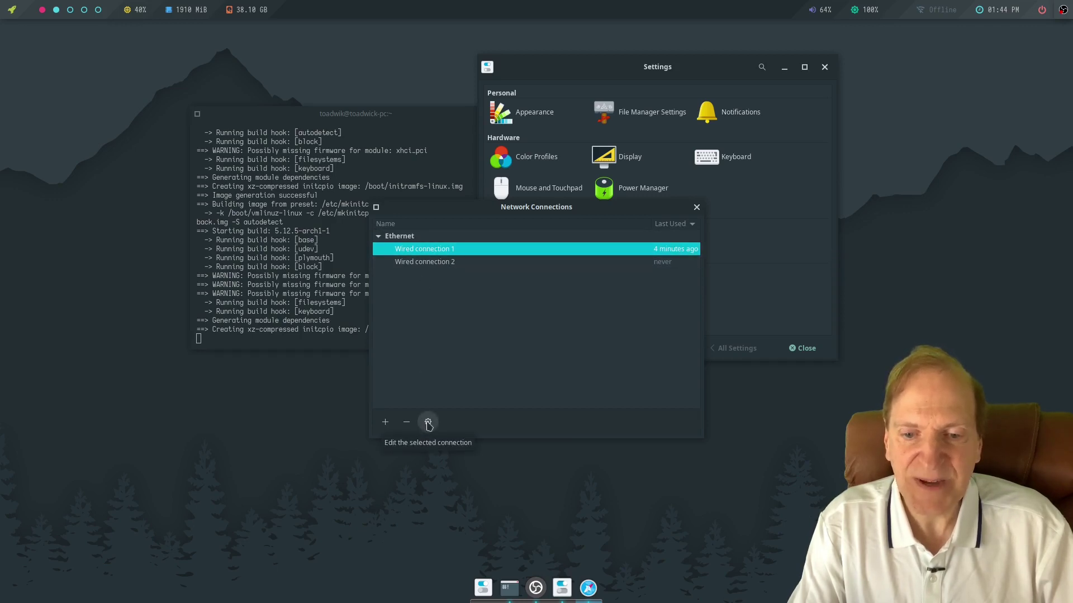
click(427, 423)
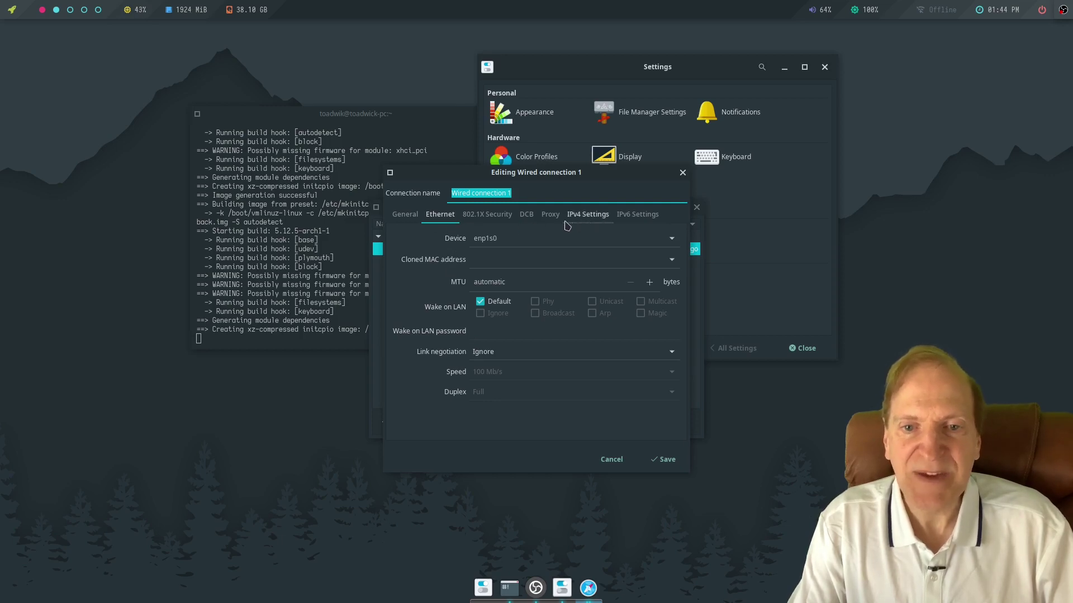
click(588, 218)
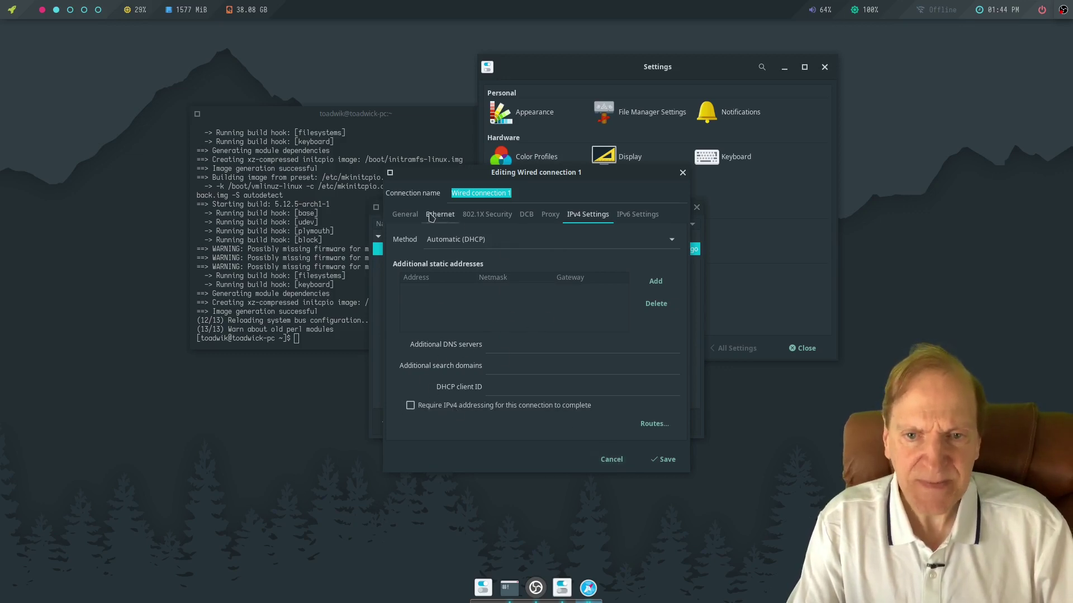
click(410, 218)
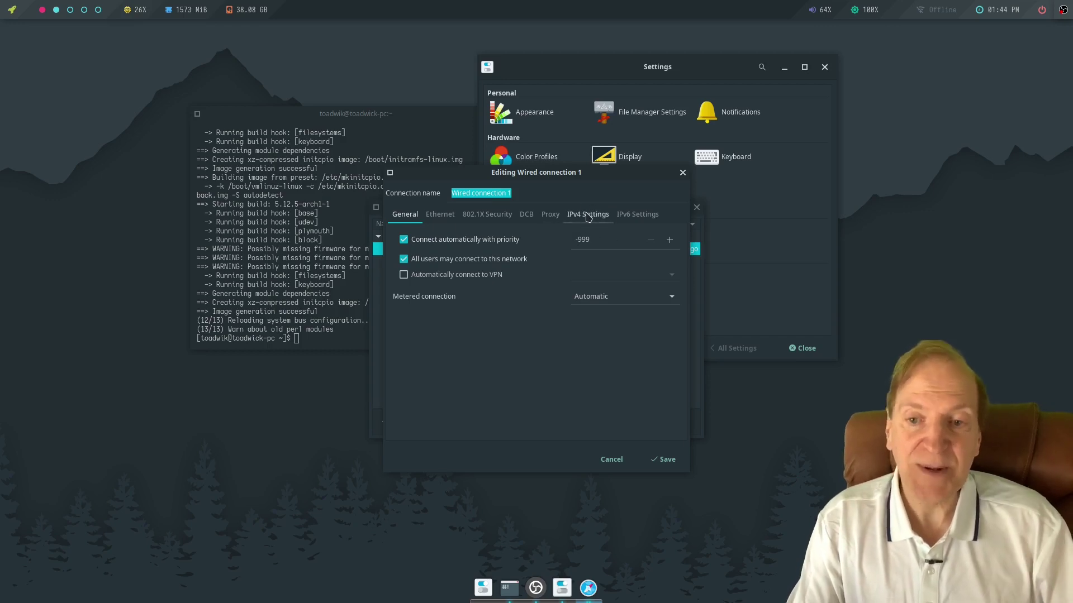
click(610, 461)
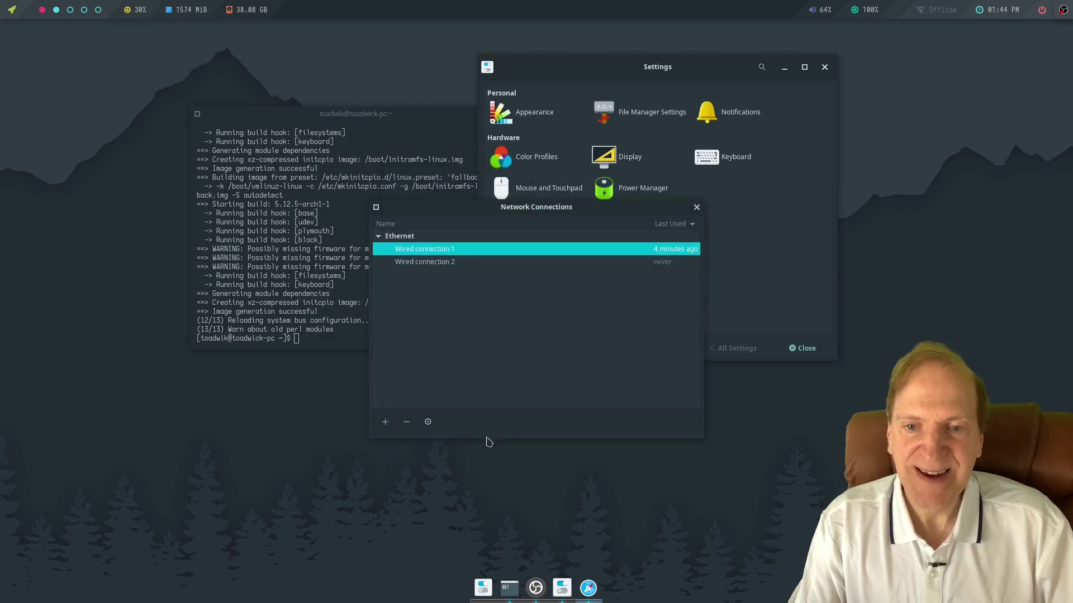
click(697, 207)
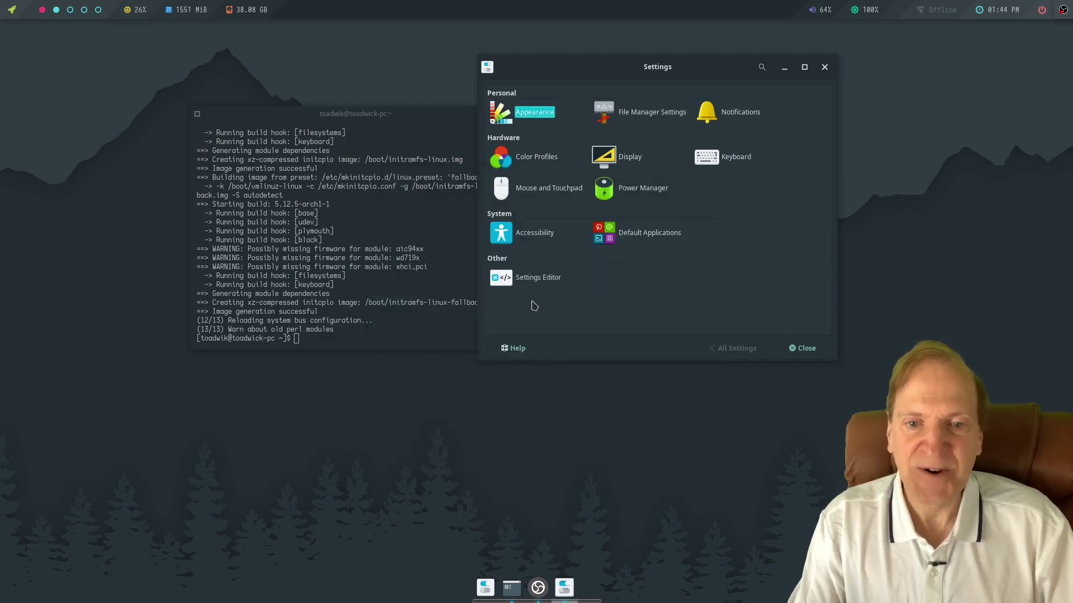
right_click(320, 427)
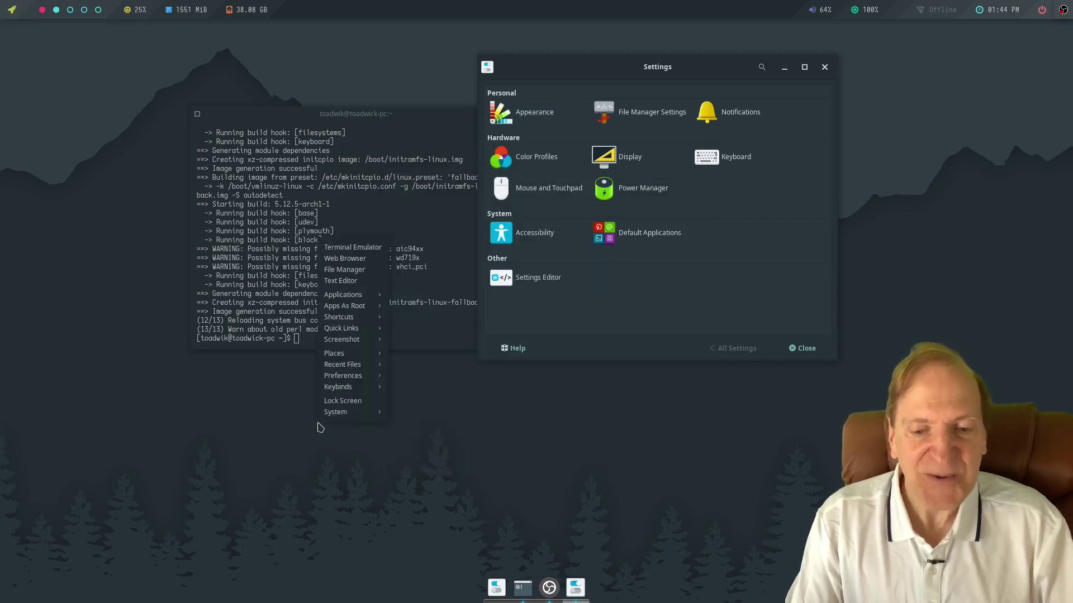
mouse_move(351, 378)
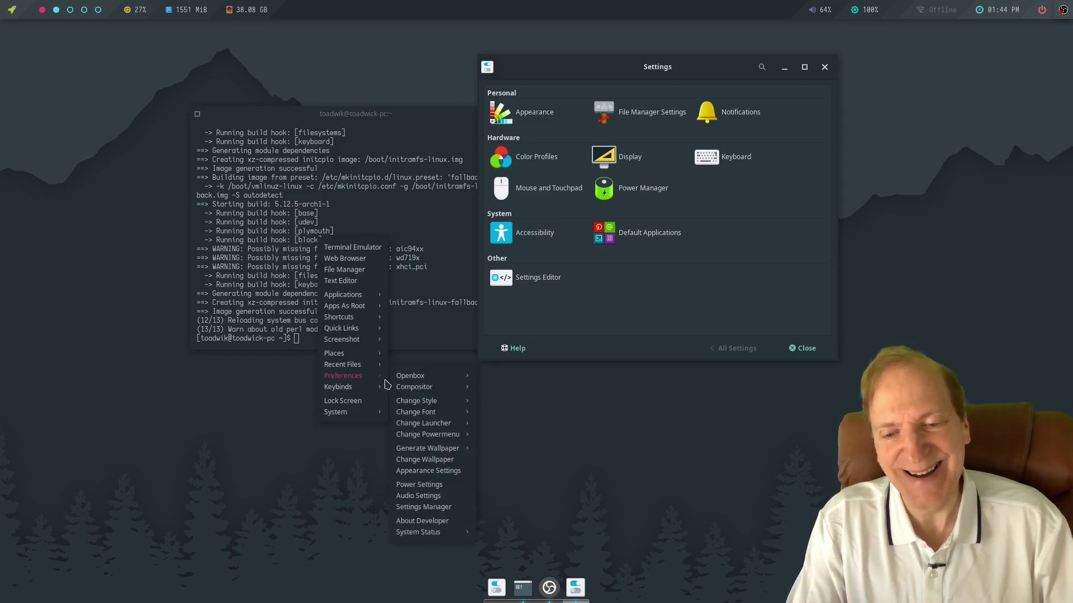
mouse_move(395, 381)
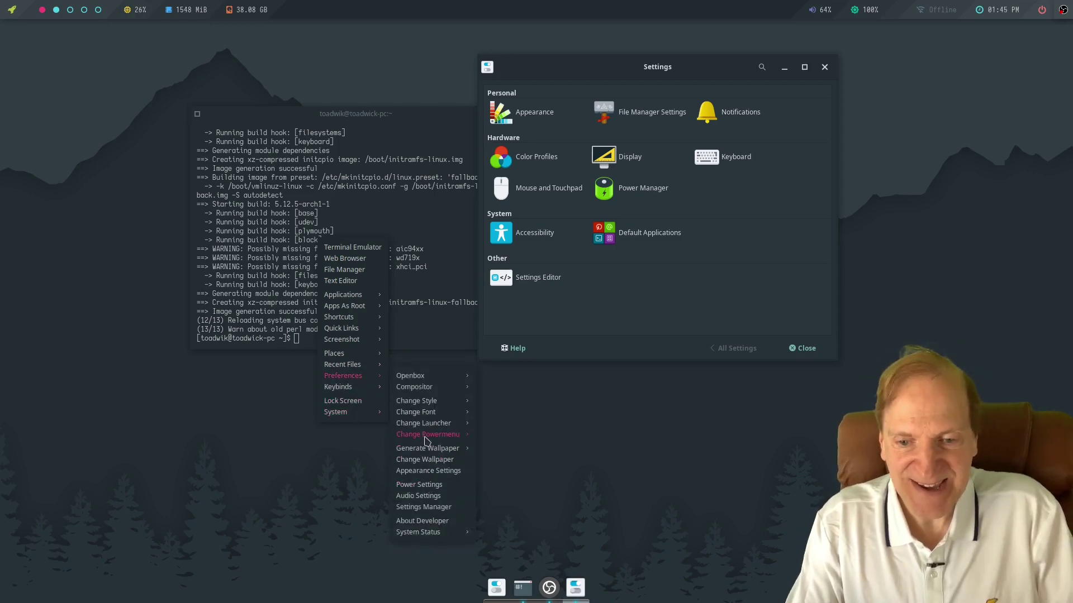
mouse_move(346, 295)
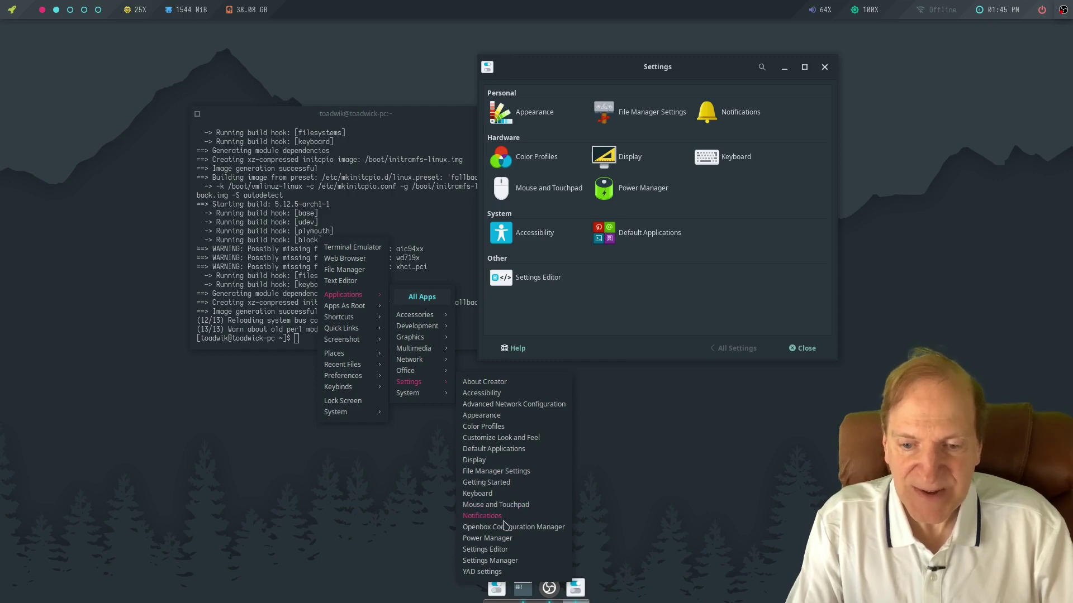
right_click(342, 406)
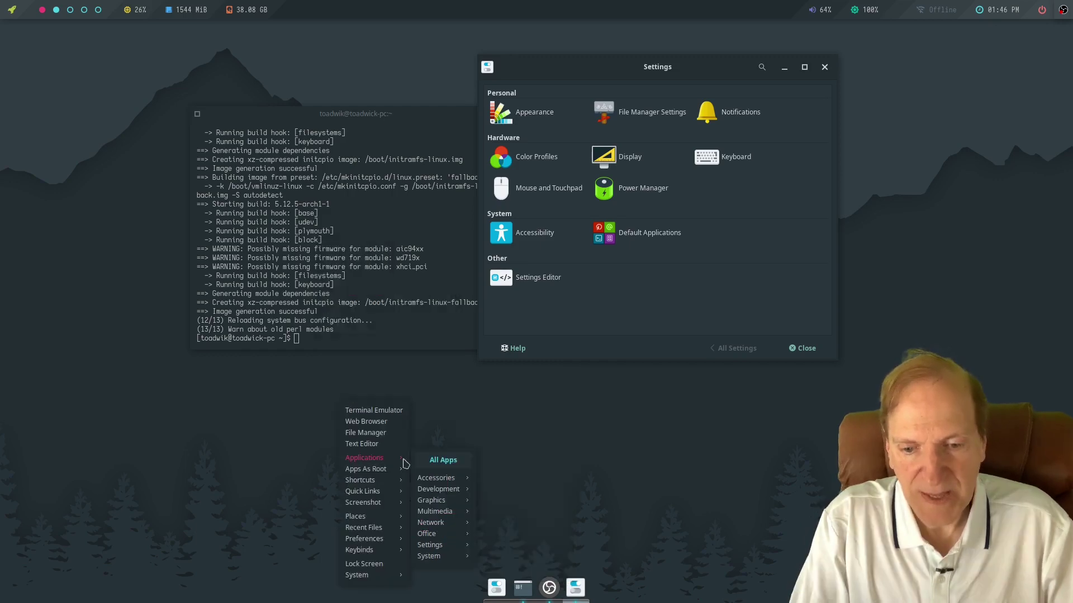
mouse_move(441, 561)
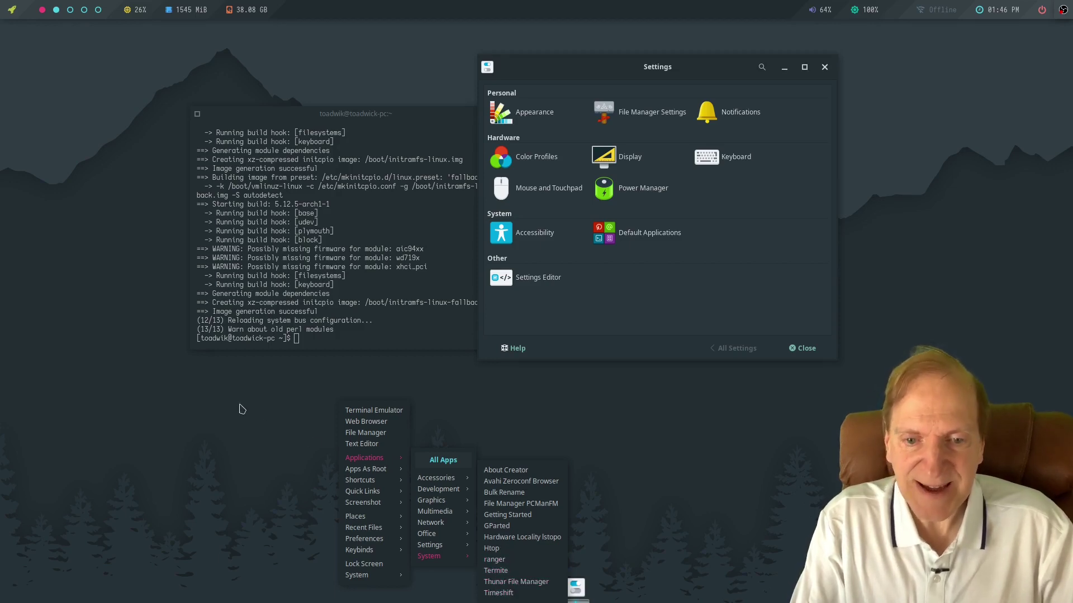
click(241, 410)
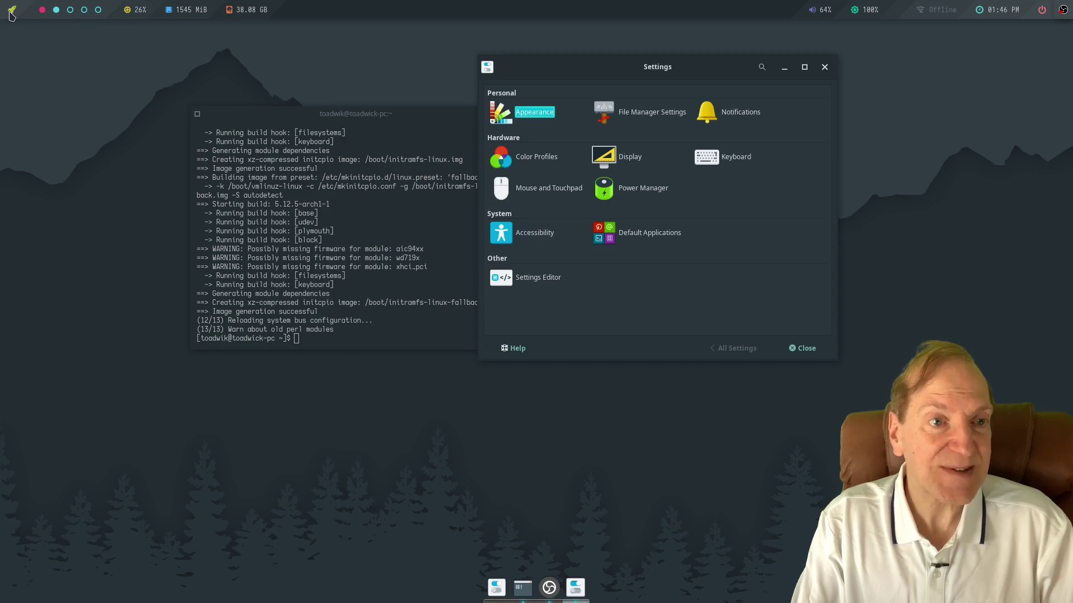
Open the application launcher, scroll through its app list, then close it with Escape.
click(11, 12)
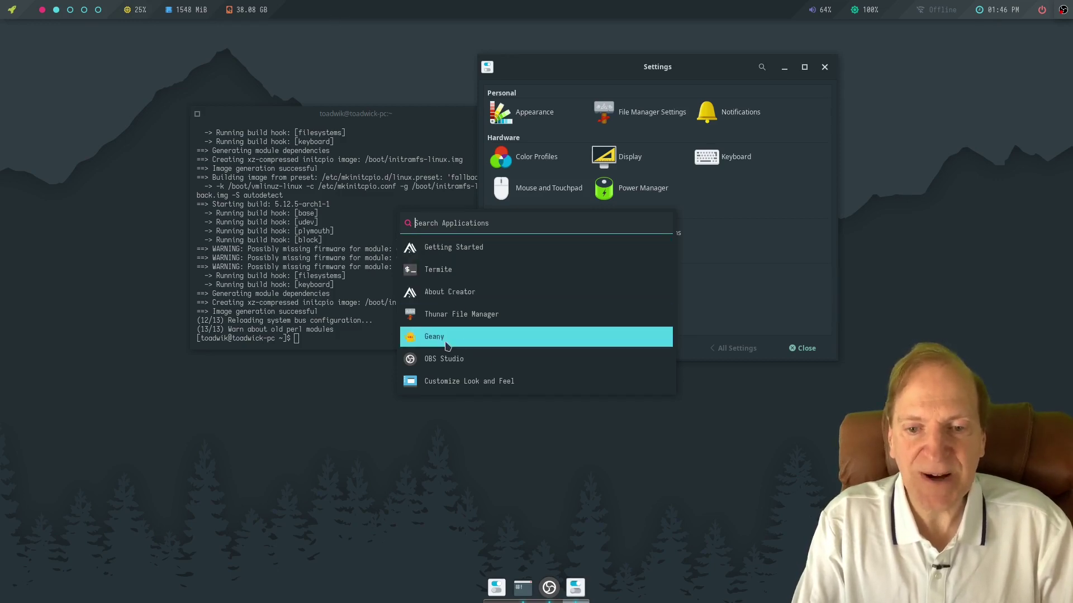
scroll(448, 342, down, 5)
scroll(448, 343, down, 7)
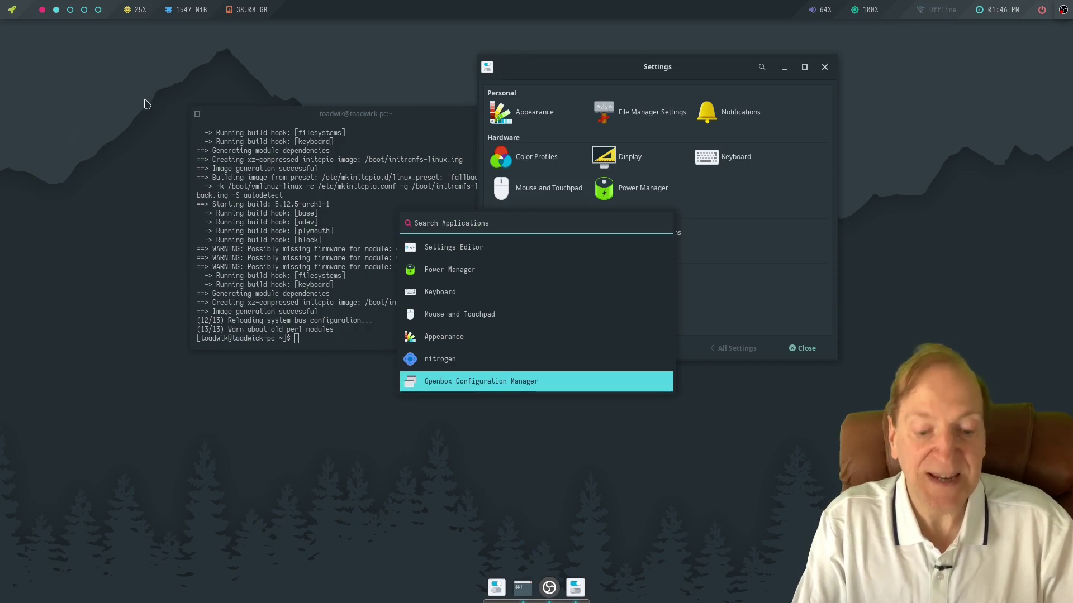
key(Escape)
Switch the app launcher to the Launchpad style from the desktop menu and open it full-screen.
right_click(129, 142)
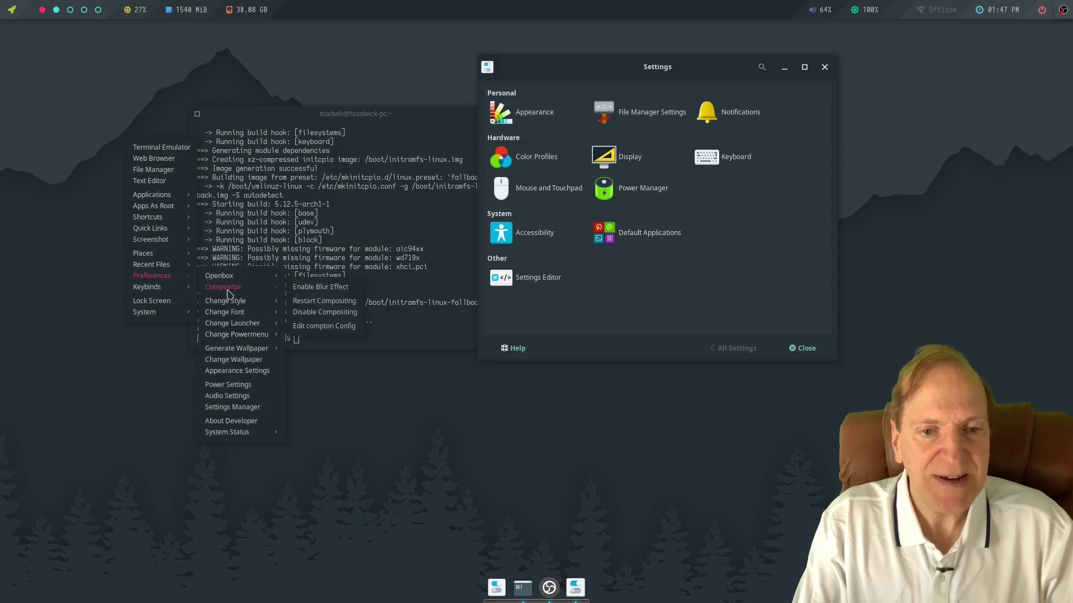
mouse_move(237, 304)
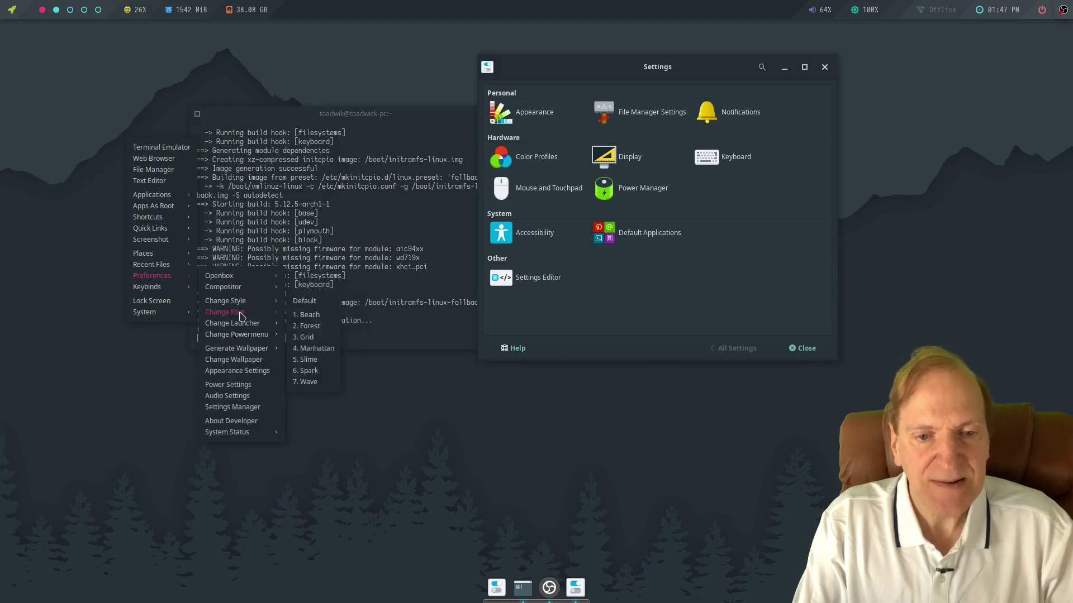
mouse_move(240, 324)
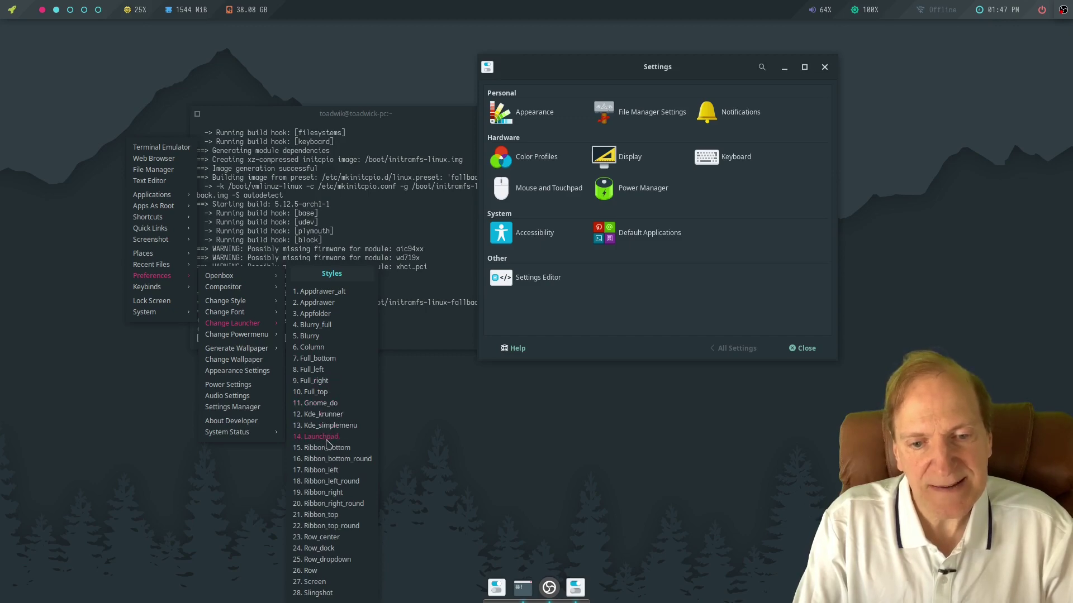
click(324, 438)
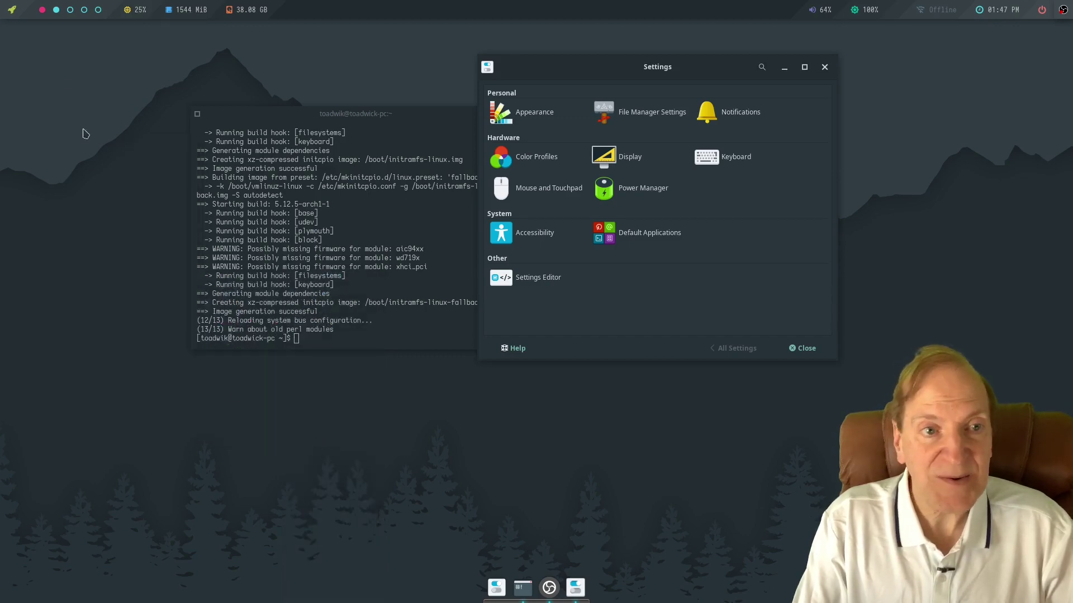
click(13, 12)
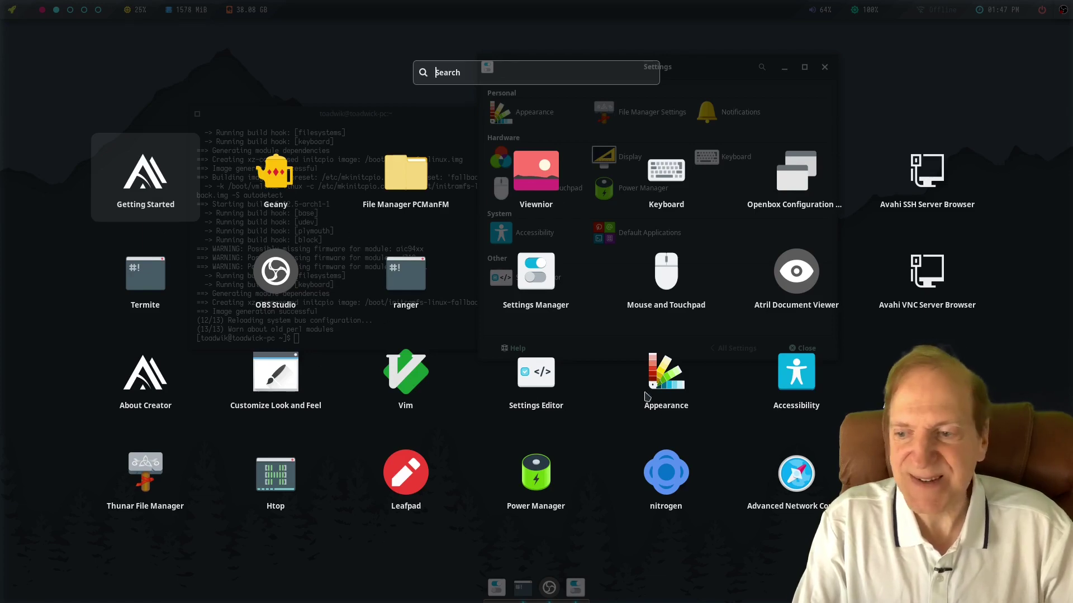
Launch Geany, move its window lower, then close it.
click(274, 178)
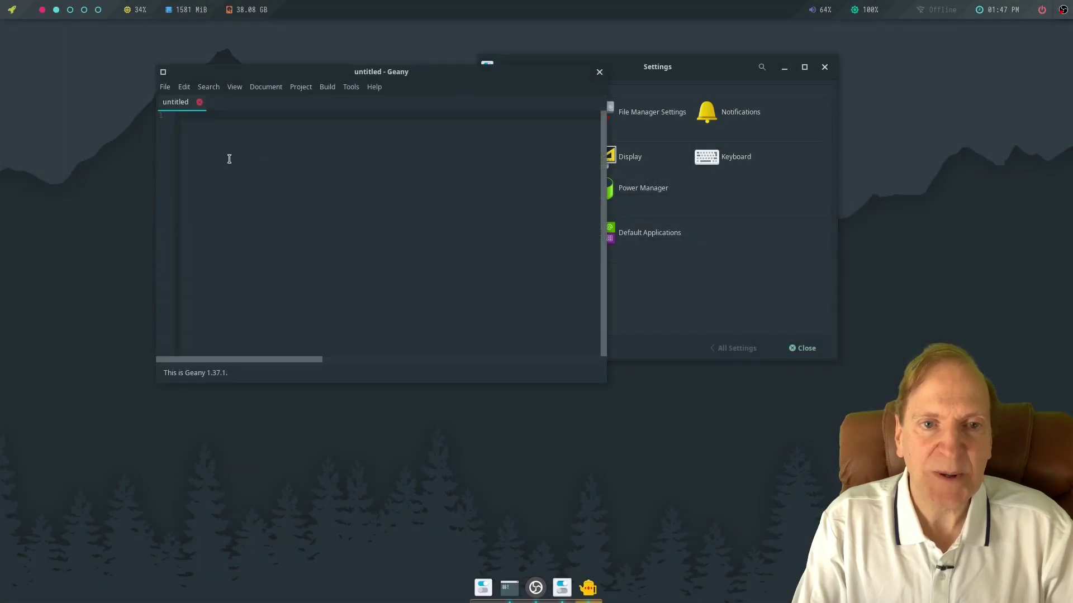
drag(393, 77, 396, 170)
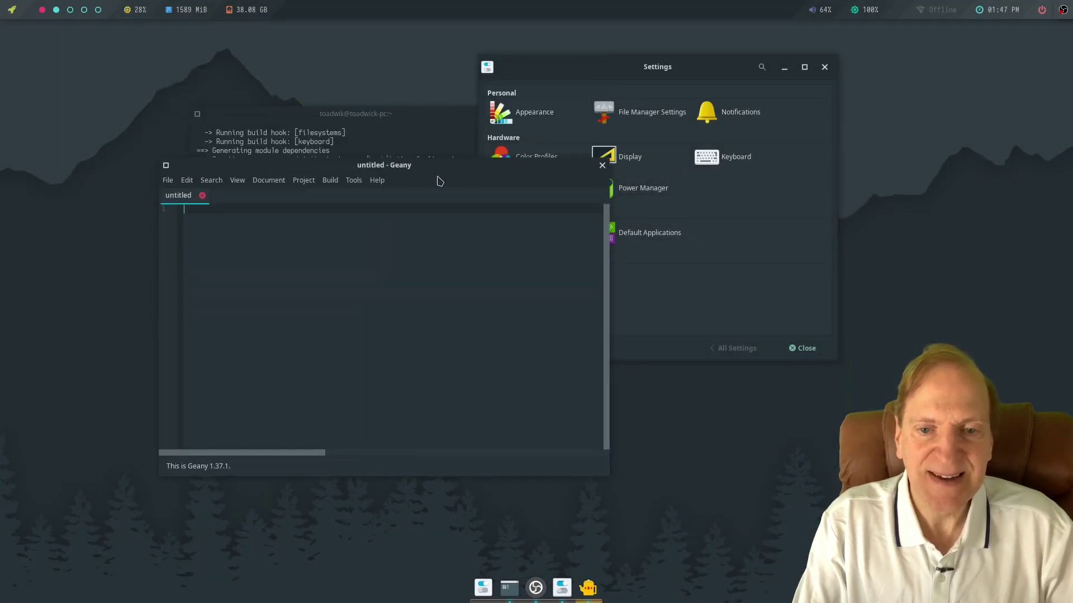
click(602, 166)
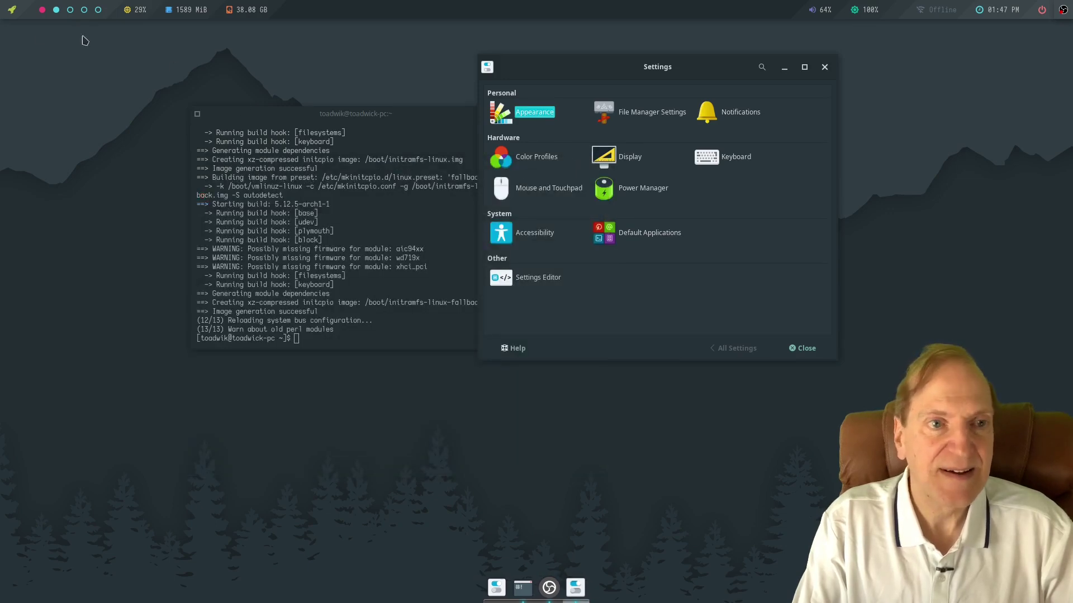
Open the home folder in the file manager, then close the window.
click(13, 10)
click(285, 176)
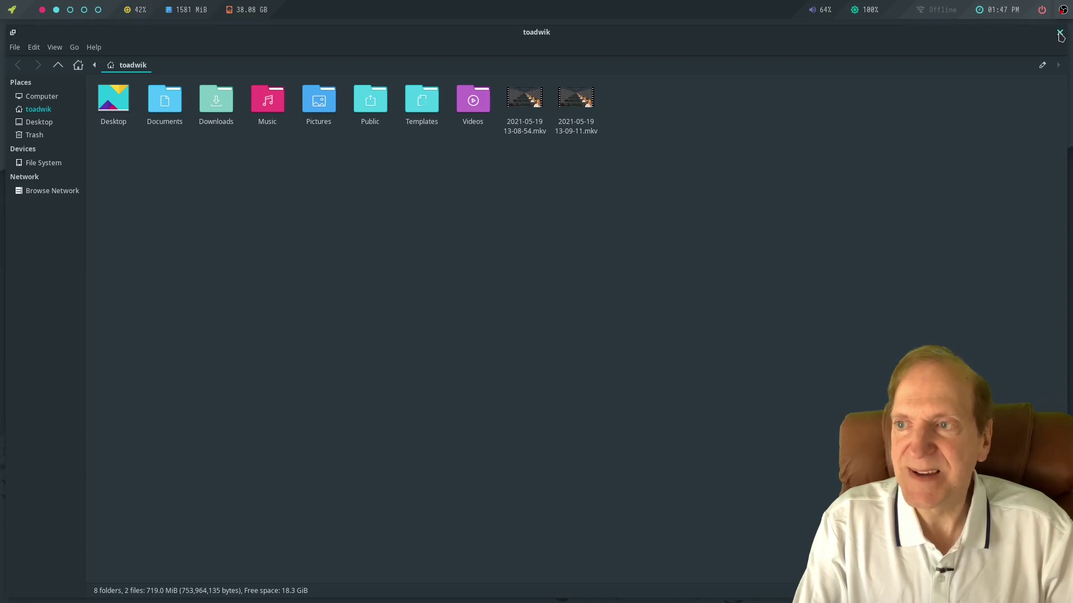
click(1059, 33)
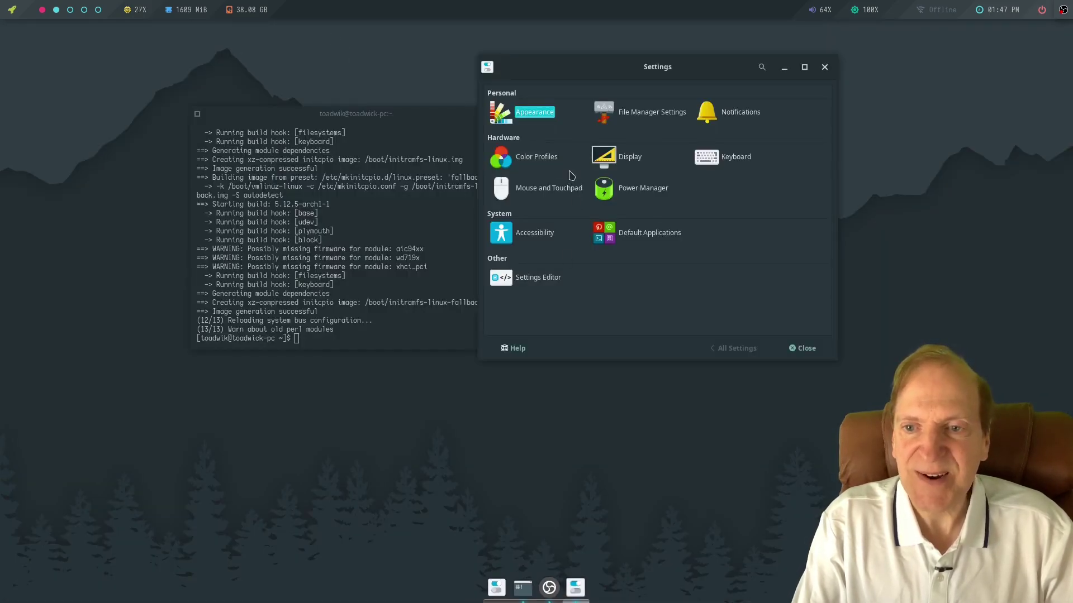
View the Display settings and their Advanced tab, then return to All Settings.
click(603, 159)
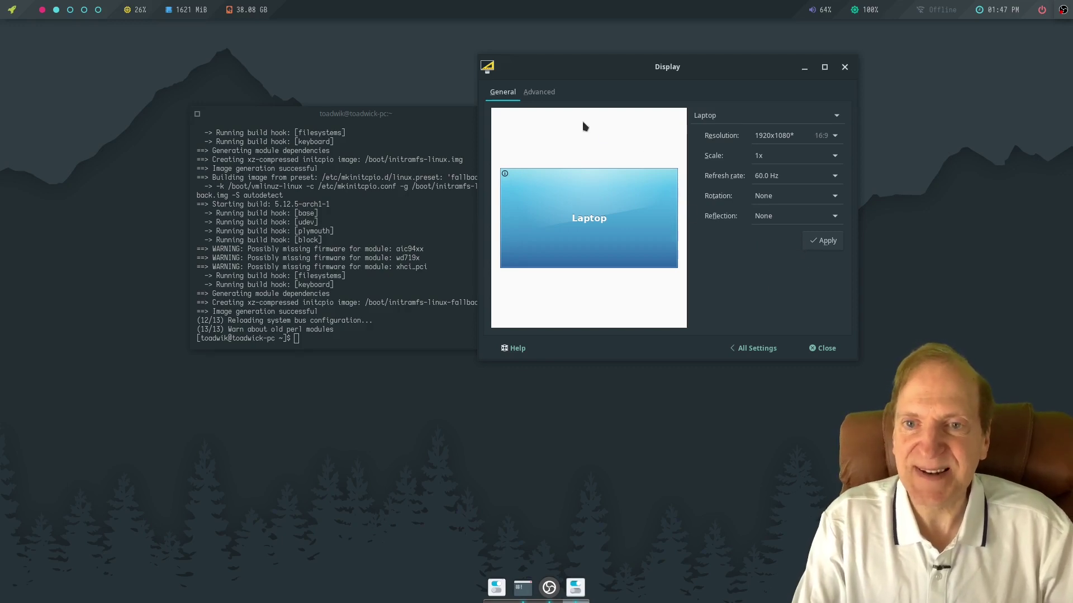
click(539, 92)
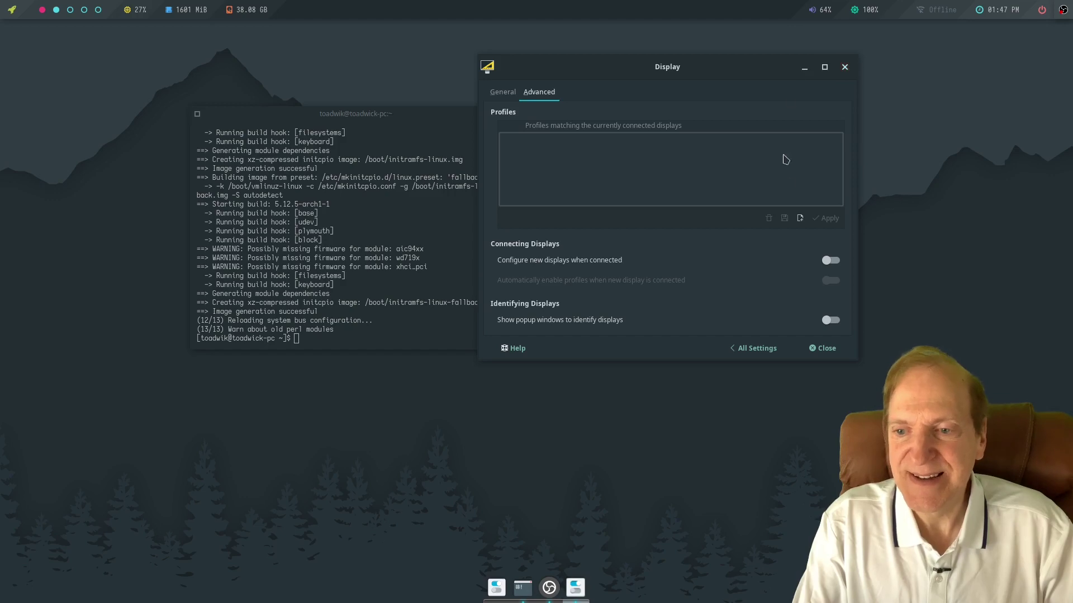
click(754, 346)
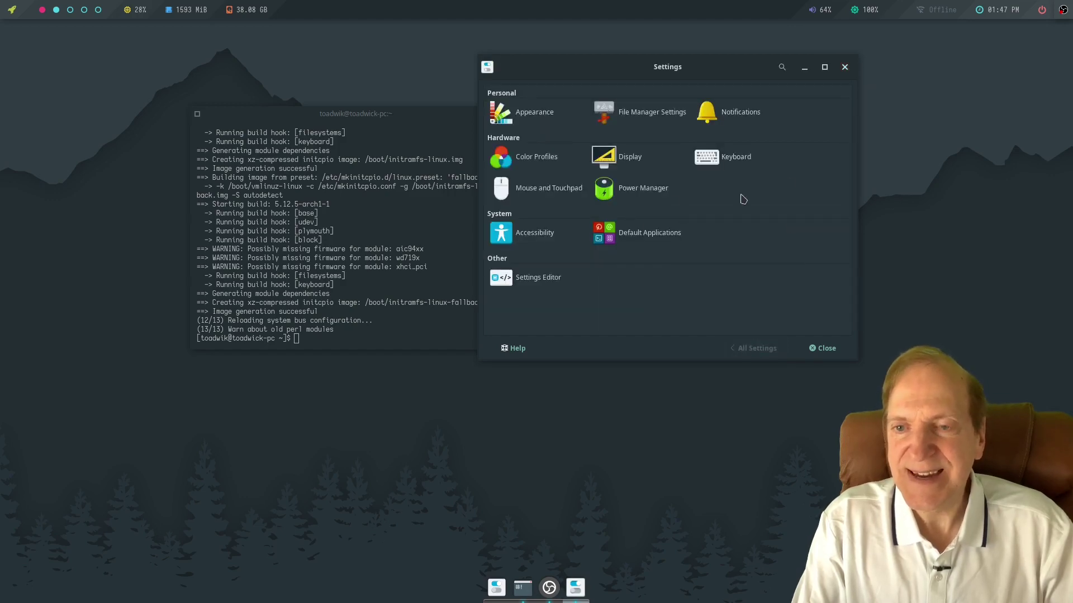
Move the Settings window down-right, view Color Profiles, and close Settings Manager.
drag(663, 63, 684, 129)
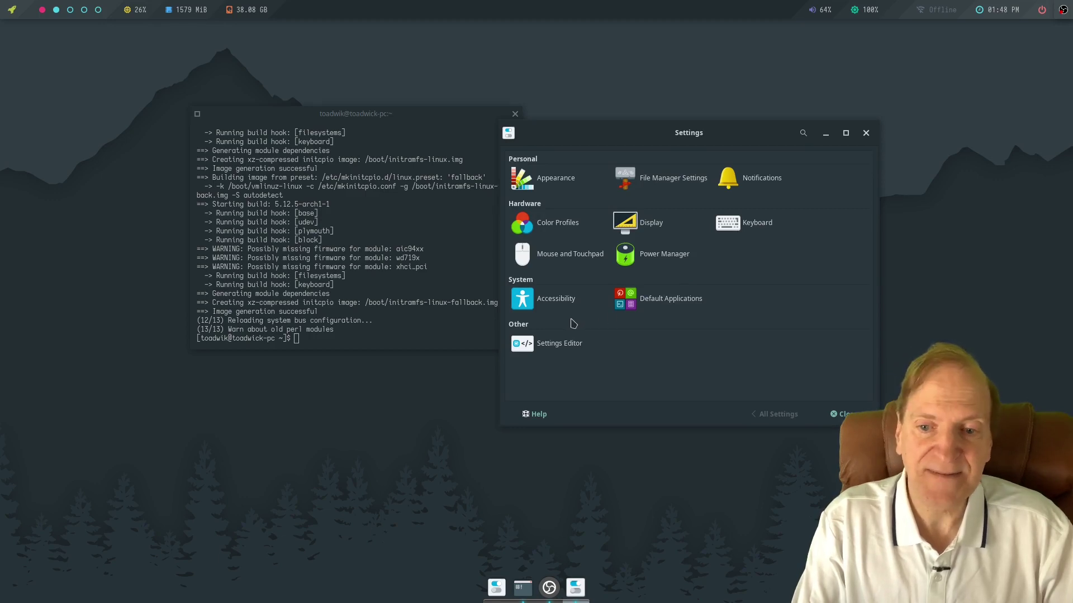
click(553, 223)
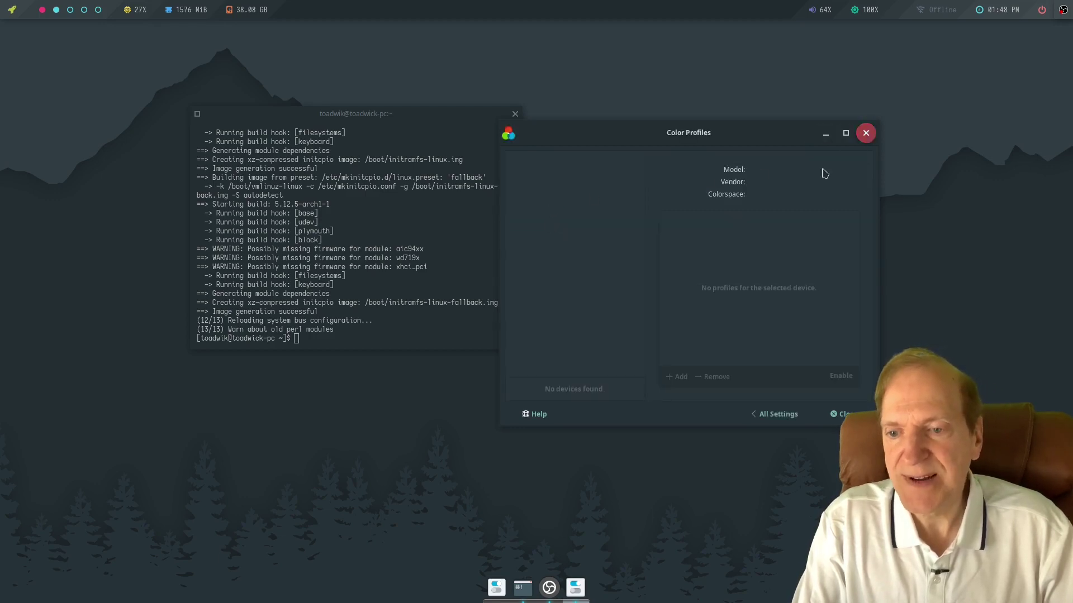
click(835, 414)
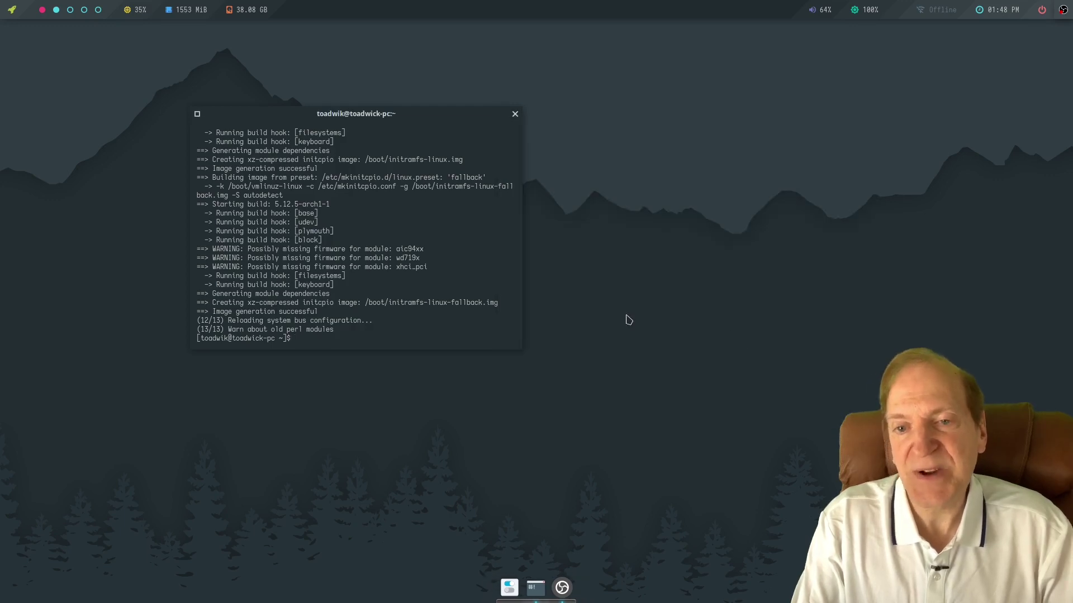
right_click(605, 165)
click(566, 216)
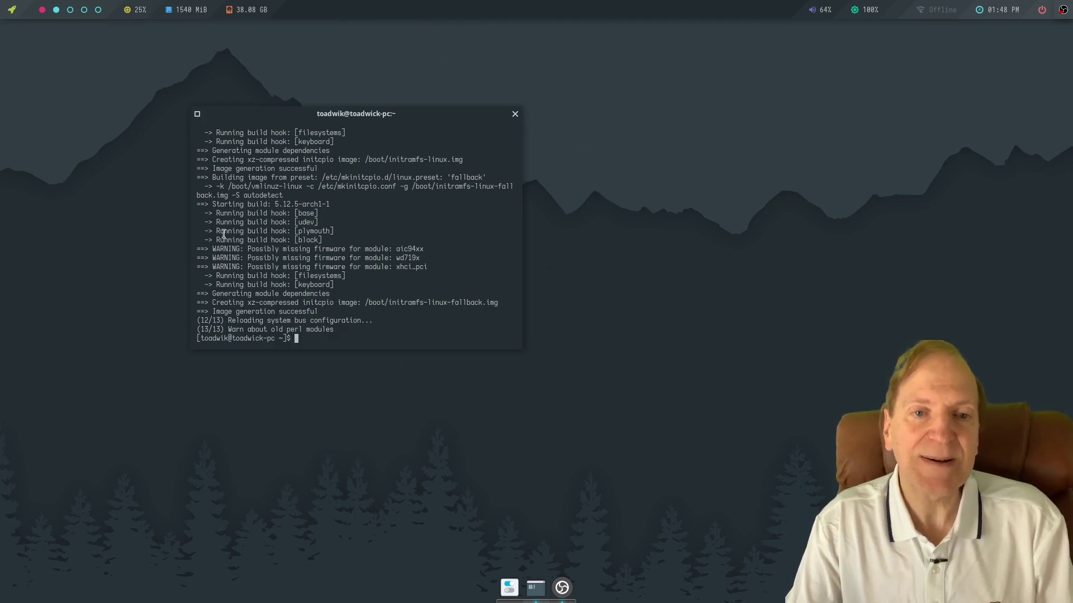
right_click(95, 189)
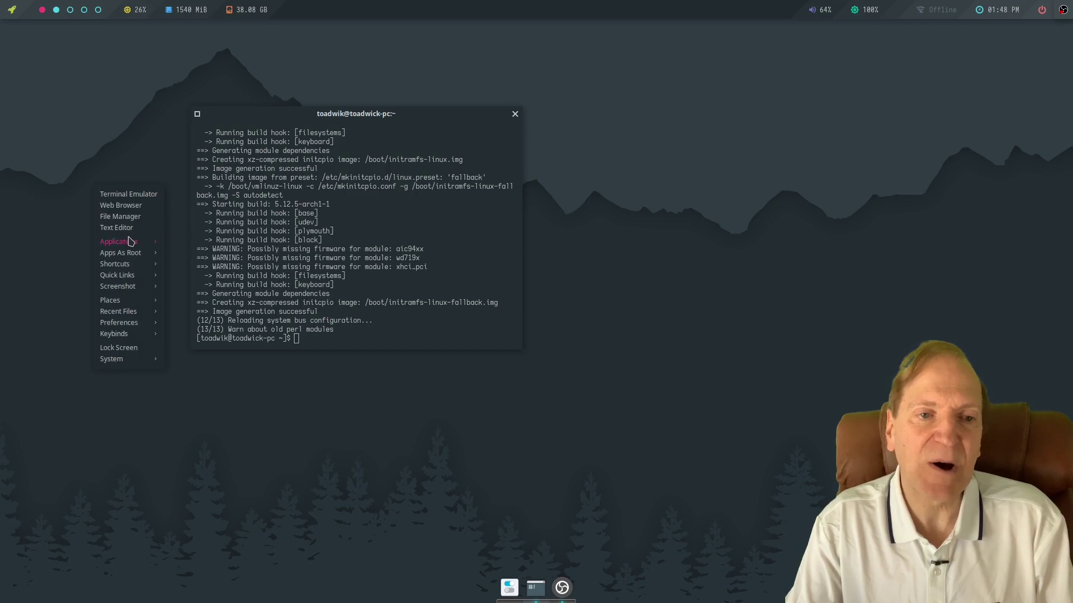
click(127, 126)
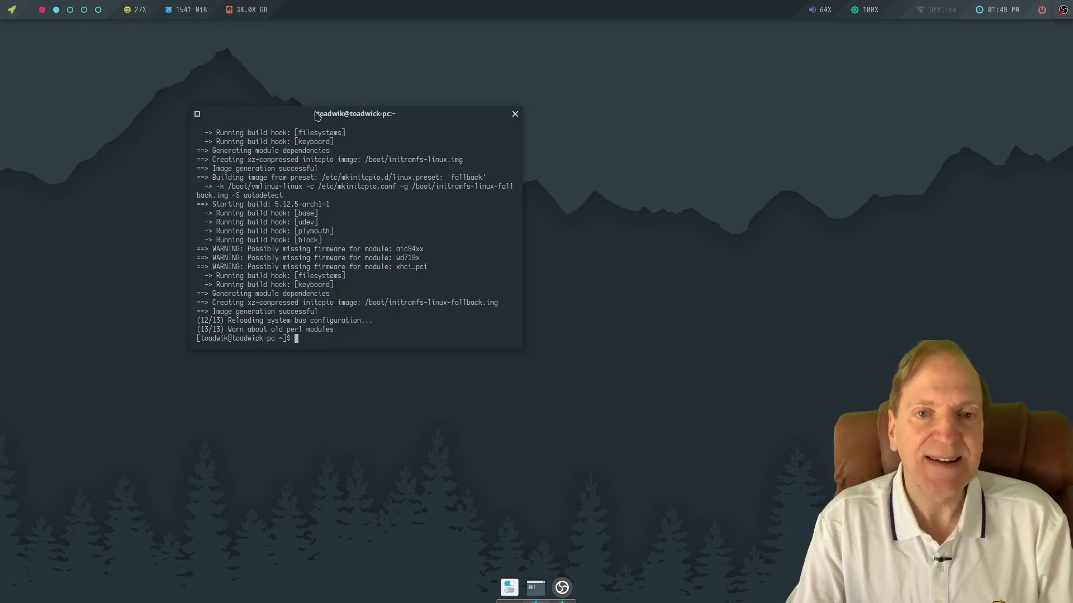
Drag the terminal right and down, then open and dismiss the desktop root menu.
drag(319, 116, 378, 140)
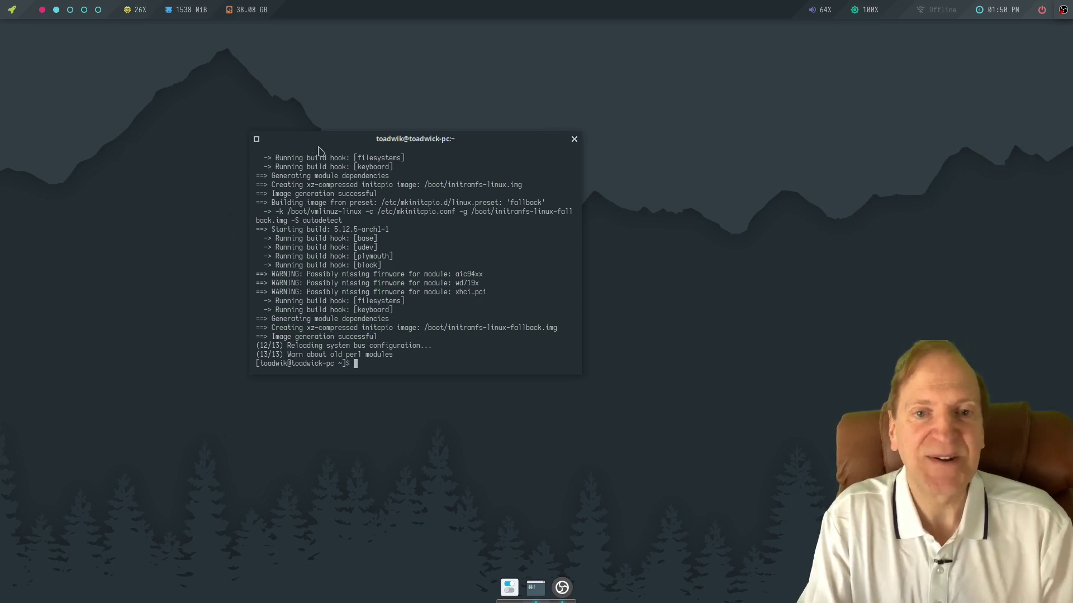
right_click(95, 149)
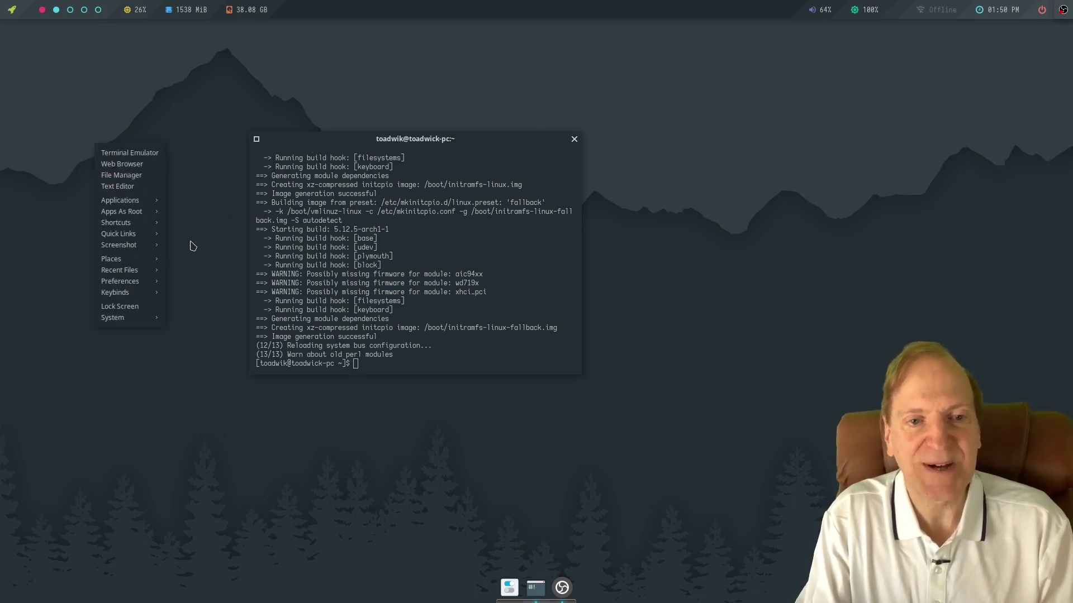
click(203, 371)
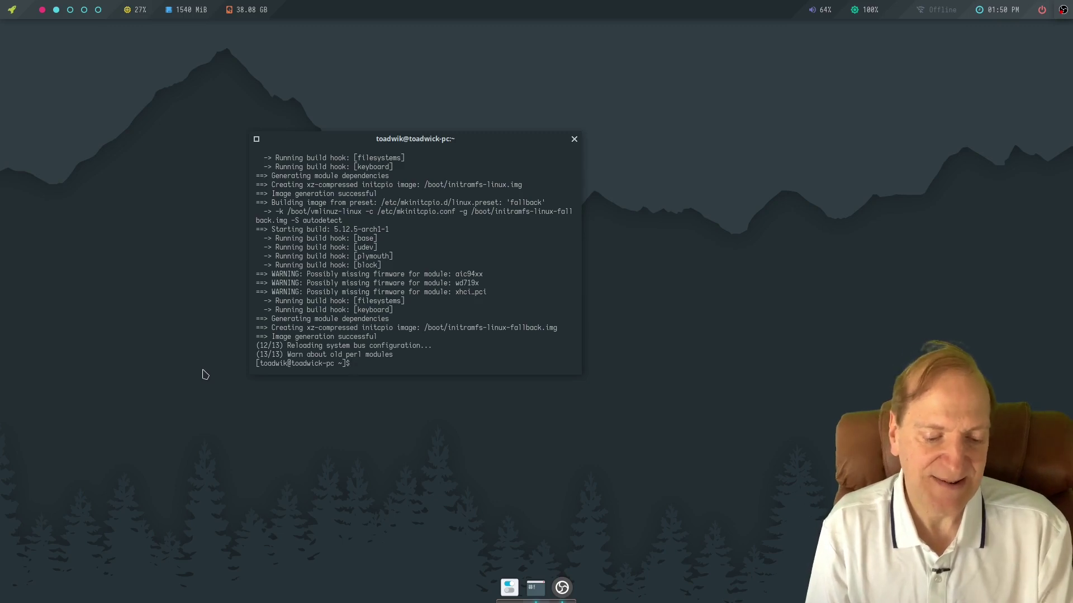
Open a new terminal and the home-folder file manager by keybind, un-maximize the file manager and move it up-right.
key(super+Return)
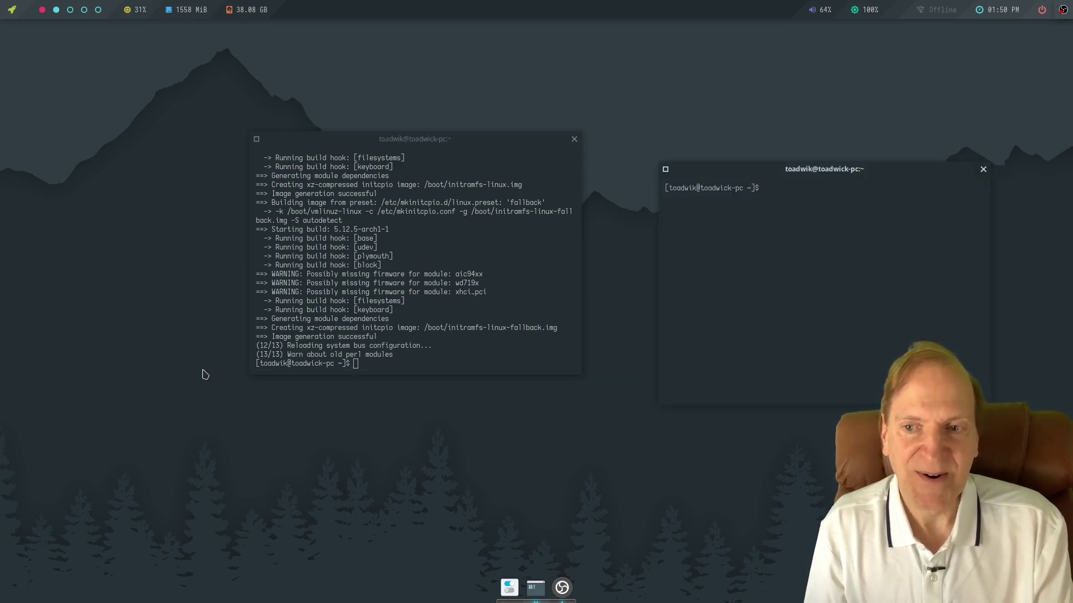
key(super+shift+Return)
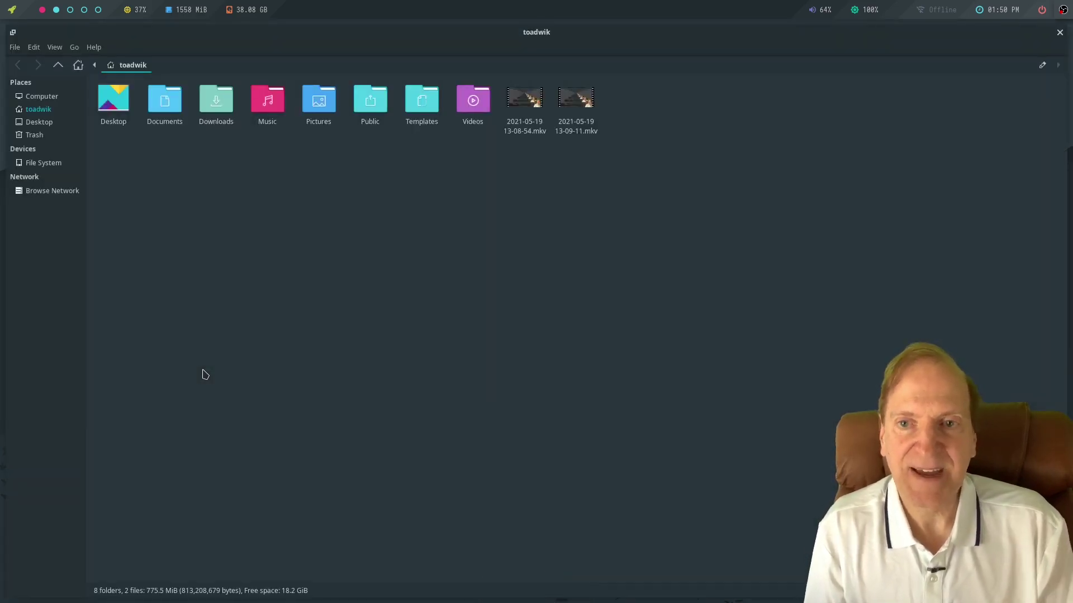
key(super+f)
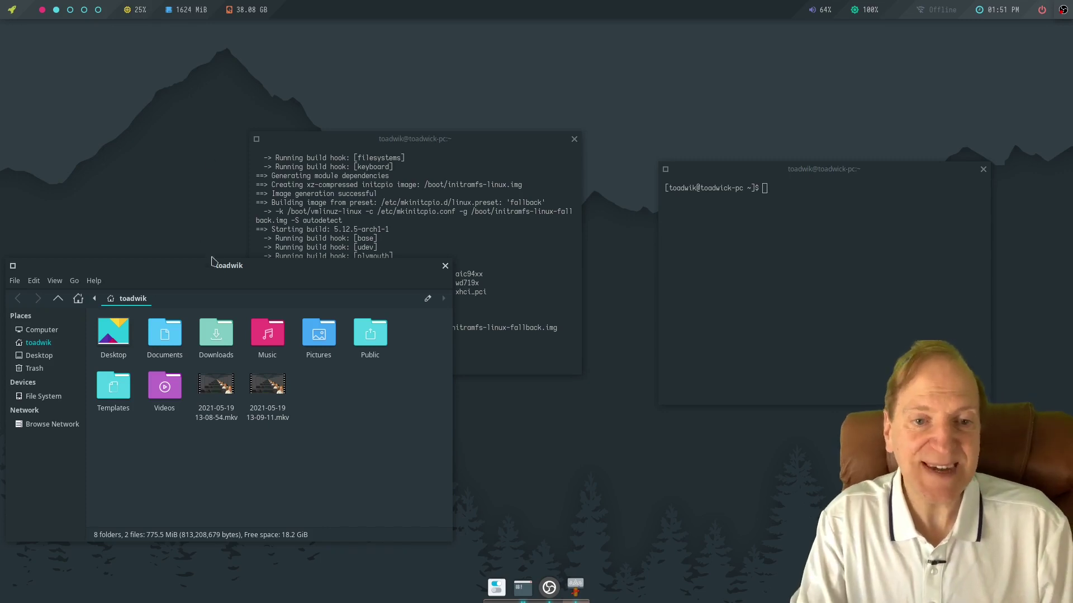
drag(218, 265, 330, 257)
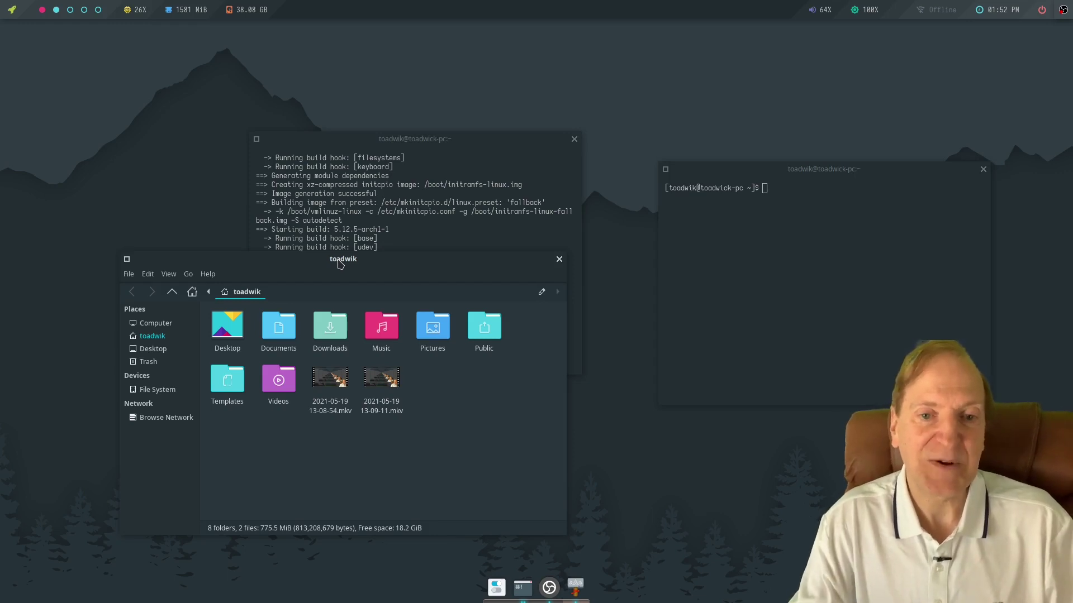
Nudge the file manager window higher, then further up and to the right.
drag(340, 264, 340, 220)
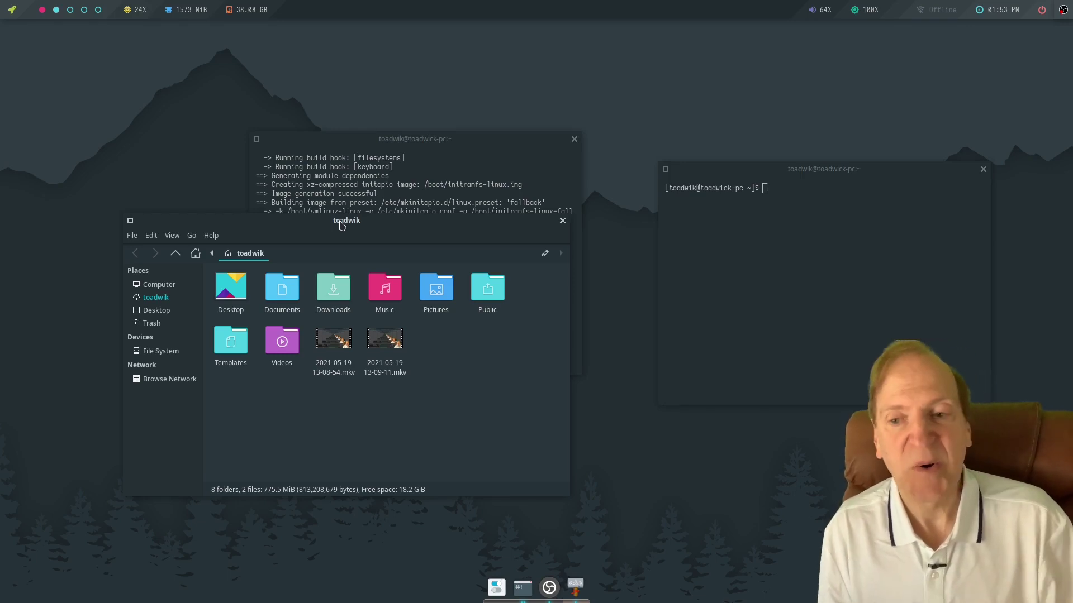
drag(340, 225, 384, 200)
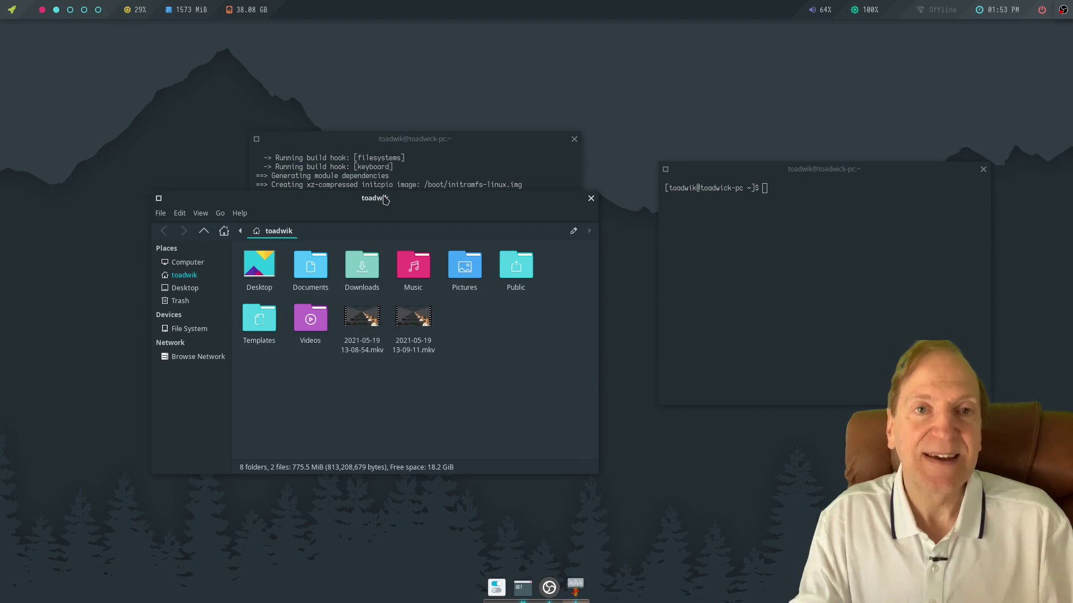